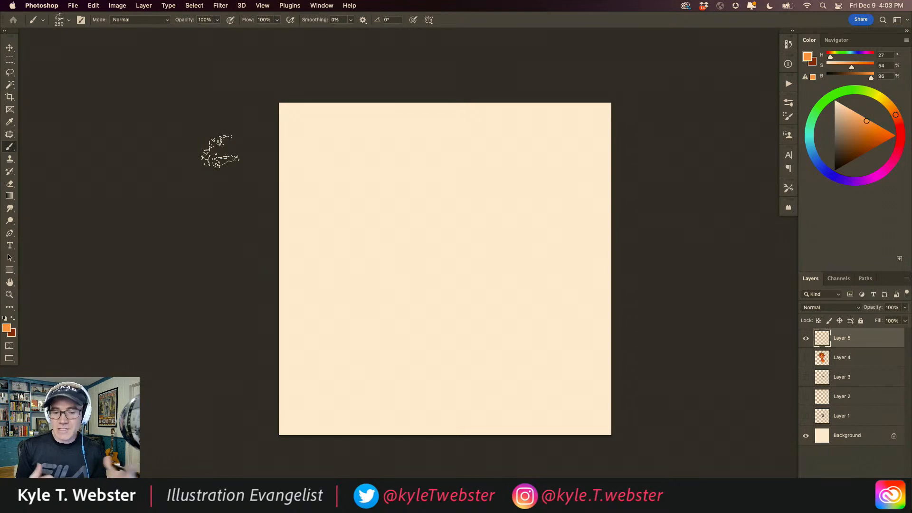
Step: Change the foreground color to an orange-red with hue 11, saturation 69% and brightness 91%
mouse_move(895, 114)
mouse_down()
mouse_move(902, 127)
mouse_move(867, 121)
mouse_move(873, 128)
mouse_up()
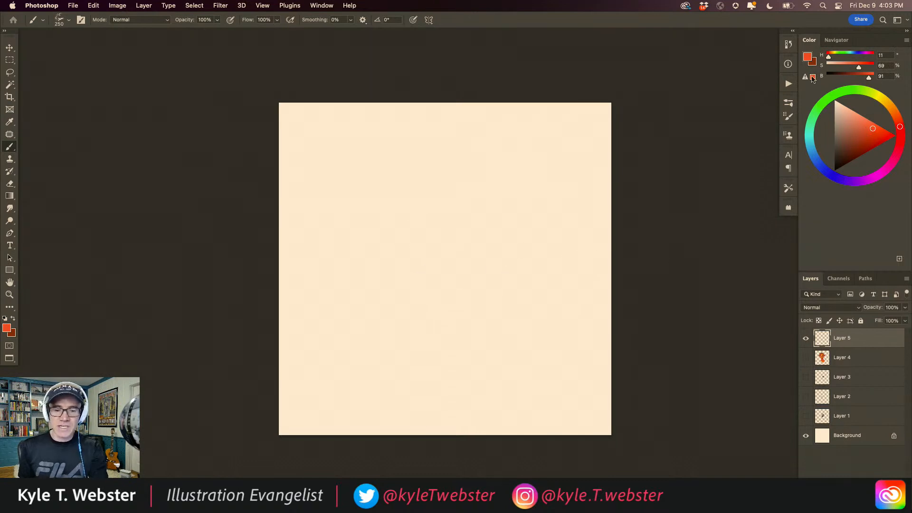
click(788, 102)
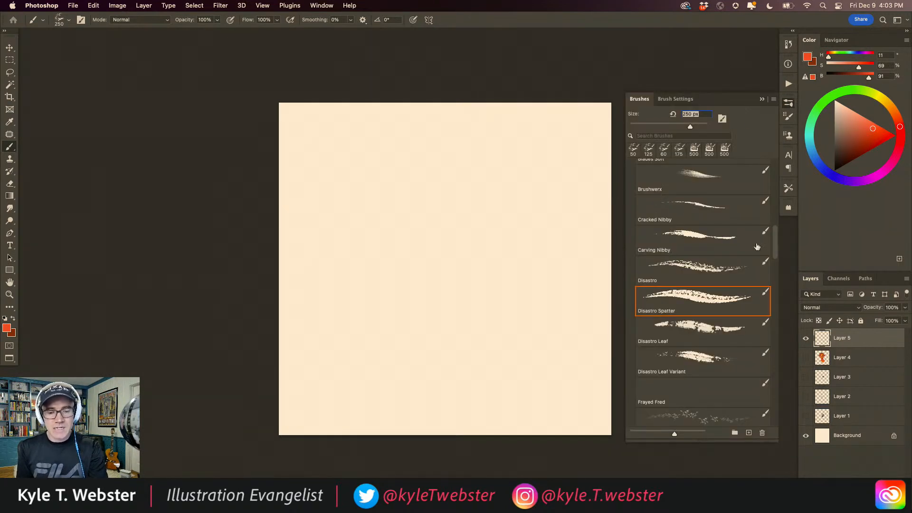
drag(776, 240, 775, 176)
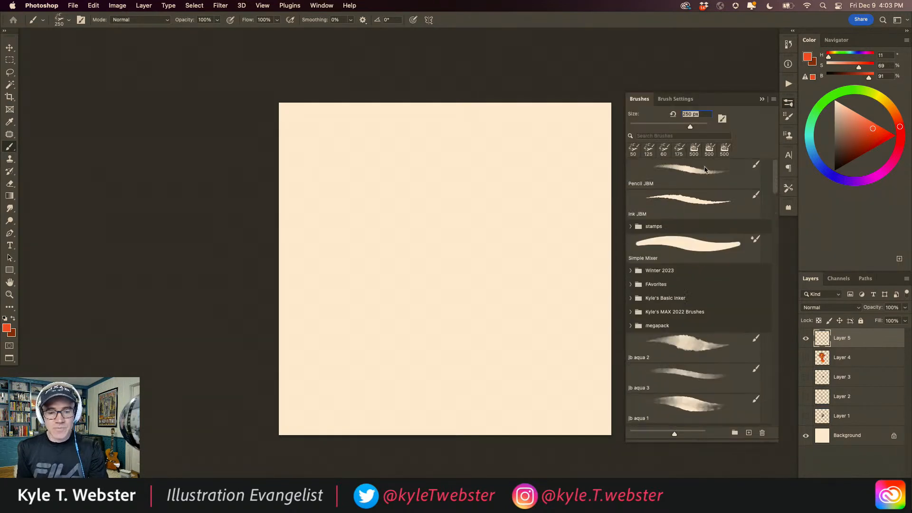
click(659, 241)
click(676, 98)
click(626, 140)
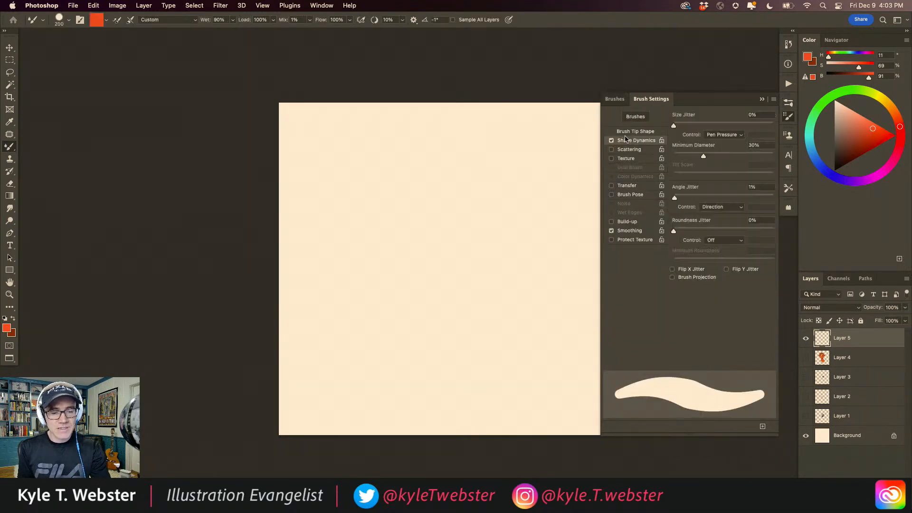
click(627, 132)
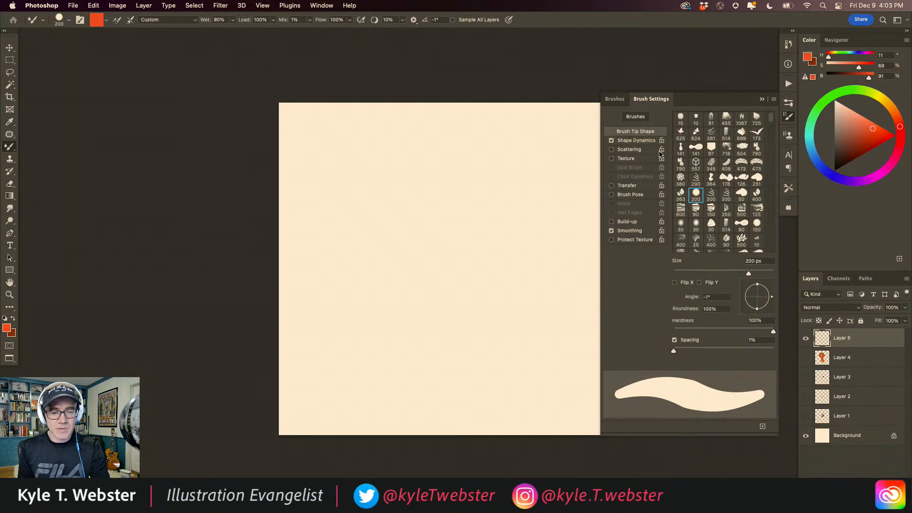
click(624, 141)
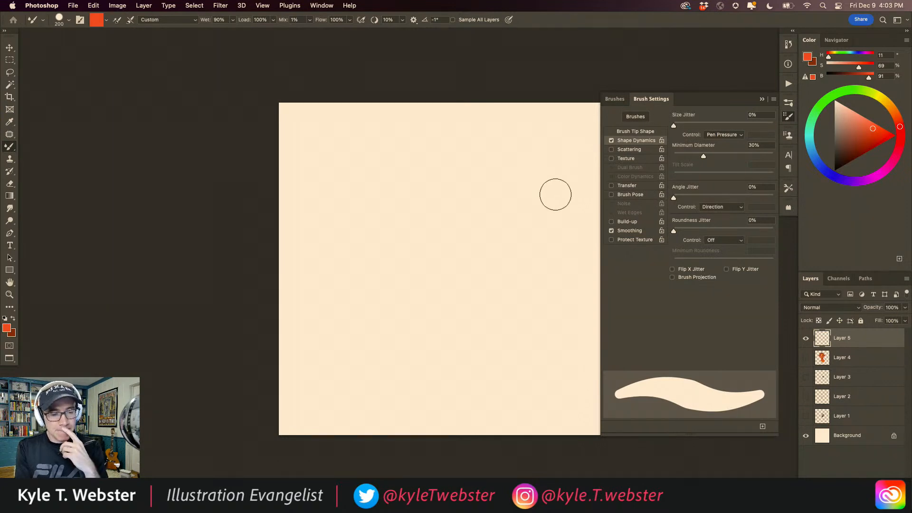
click(615, 99)
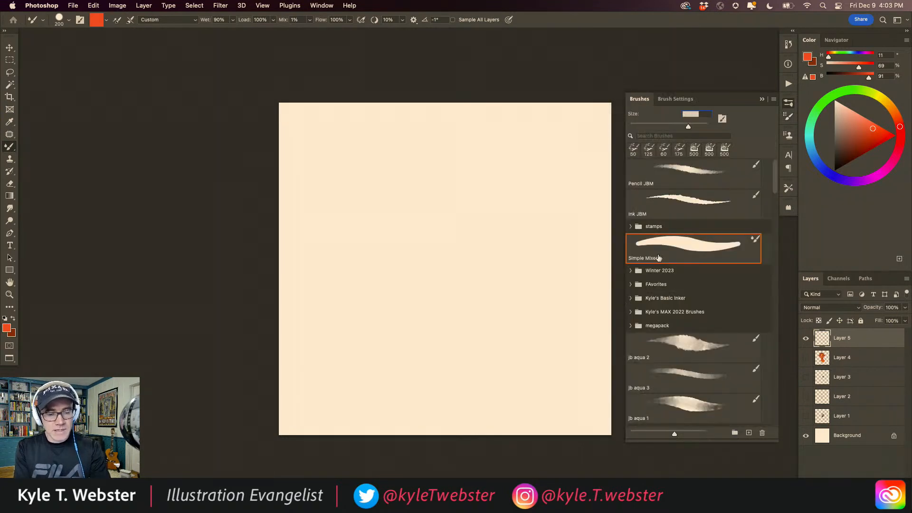
Step: Choose the Kyle's Basic Inker 1 brush and turn off its Shape Dynamics, Texture and Dual Brush options
click(631, 298)
click(661, 319)
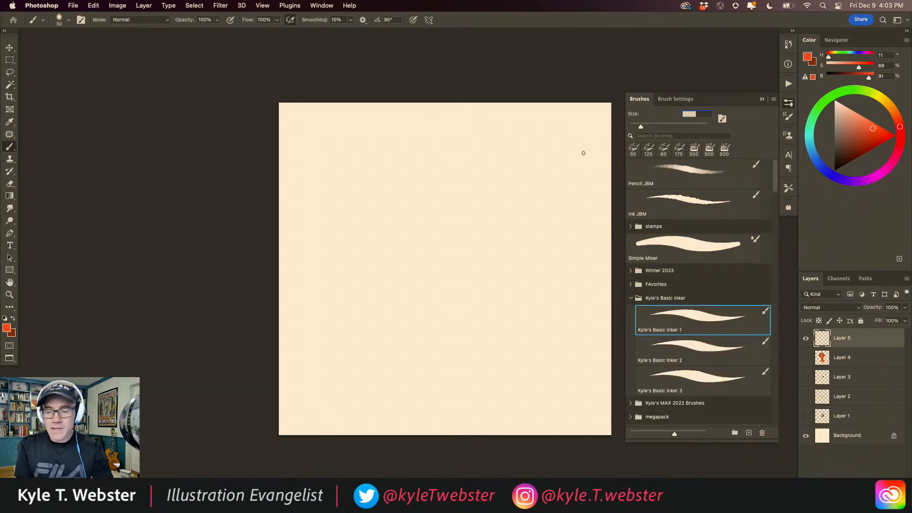
click(675, 99)
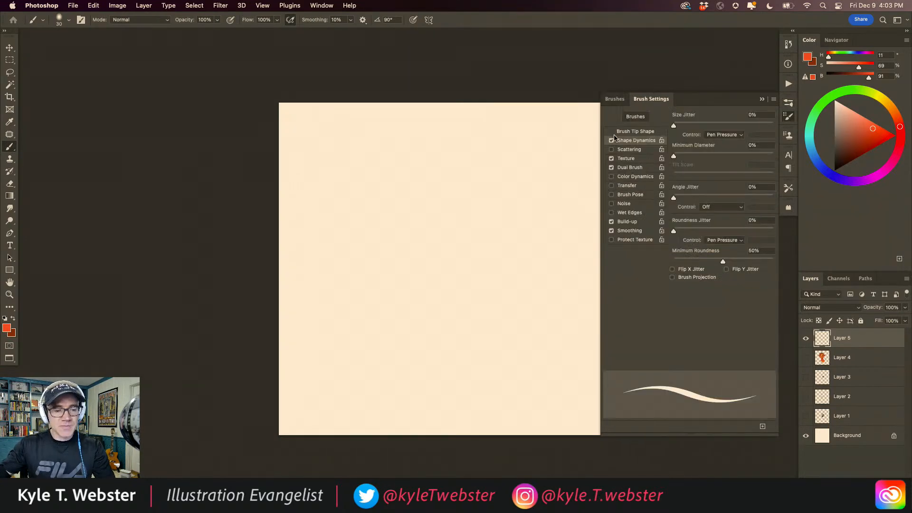
drag(611, 141, 612, 168)
click(611, 167)
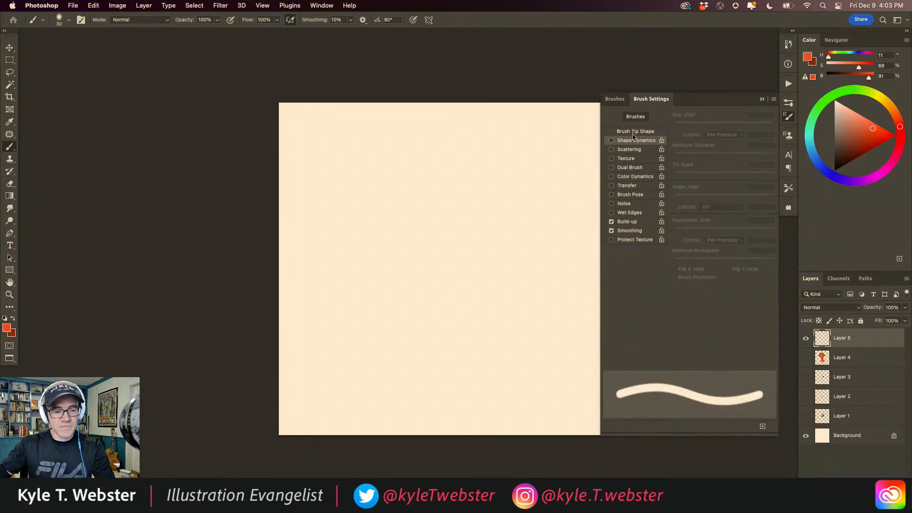
Step: Enlarge the brush to 100 px and set its hardness to 100%
key(bracketright)
key(bracketright)
key(bracketright)
key(bracketright)
key(bracketright)
key(bracketright)
key(bracketright)
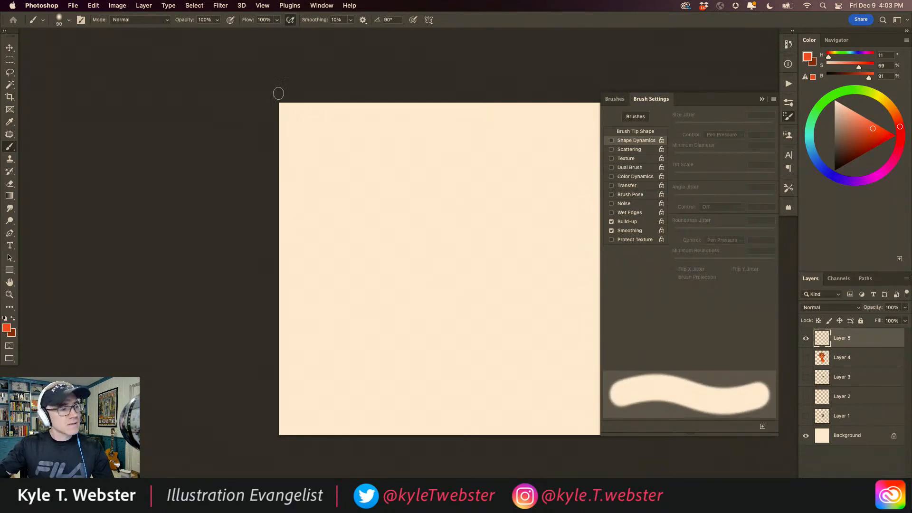
click(67, 21)
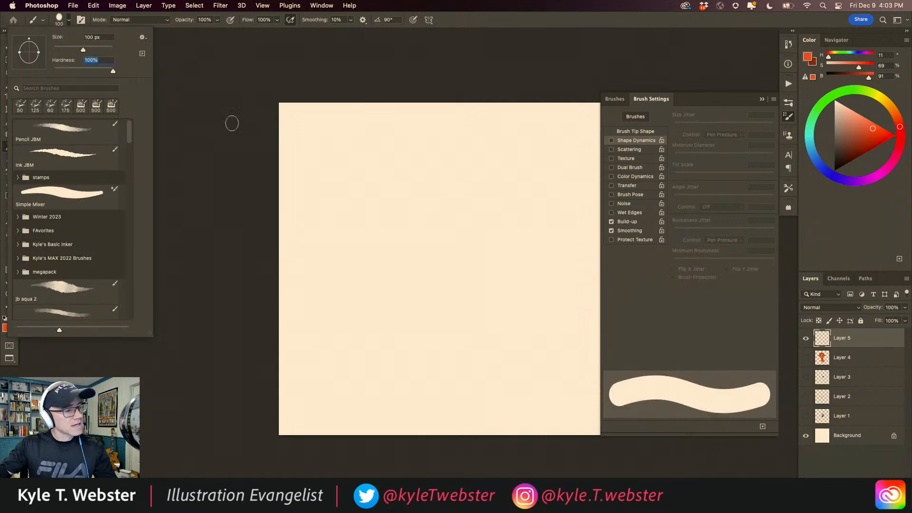
Step: Paint a looping and a zigzag test stroke on Layer 5, and clear the layer
mouse_move(521, 190)
mouse_down()
mouse_move(435, 226)
mouse_move(518, 300)
mouse_move(395, 293)
mouse_move(457, 352)
mouse_move(364, 384)
mouse_up()
mouse_move(358, 274)
mouse_down()
mouse_move(338, 180)
mouse_move(454, 144)
mouse_move(532, 172)
mouse_up()
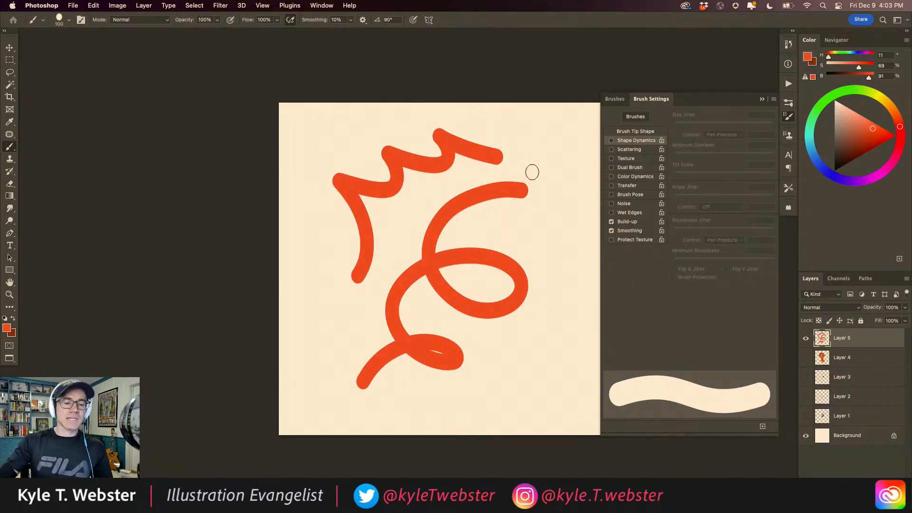
key(super+a)
key(Delete)
key(super+d)
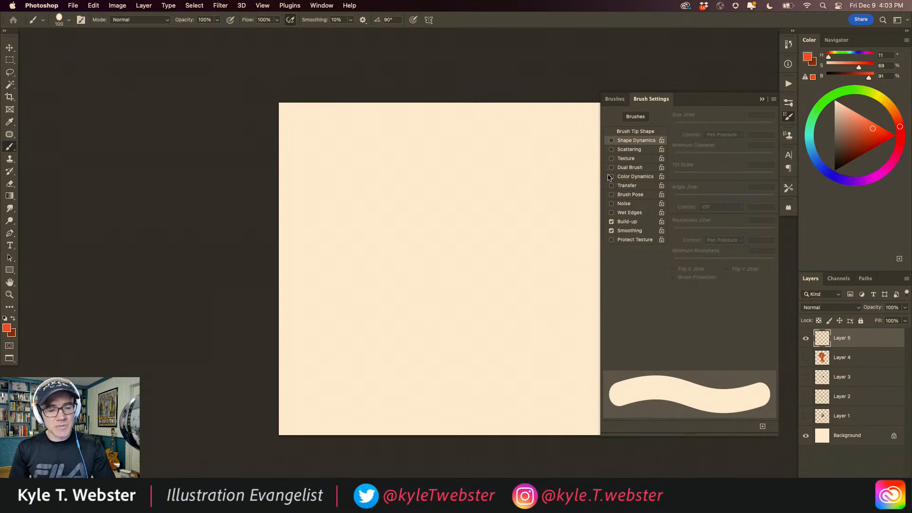
Step: Enable Color Dynamics for the brush, with Hue Jitter and Brightness Jitter at 0% and the foreground/background control set to Off
click(628, 177)
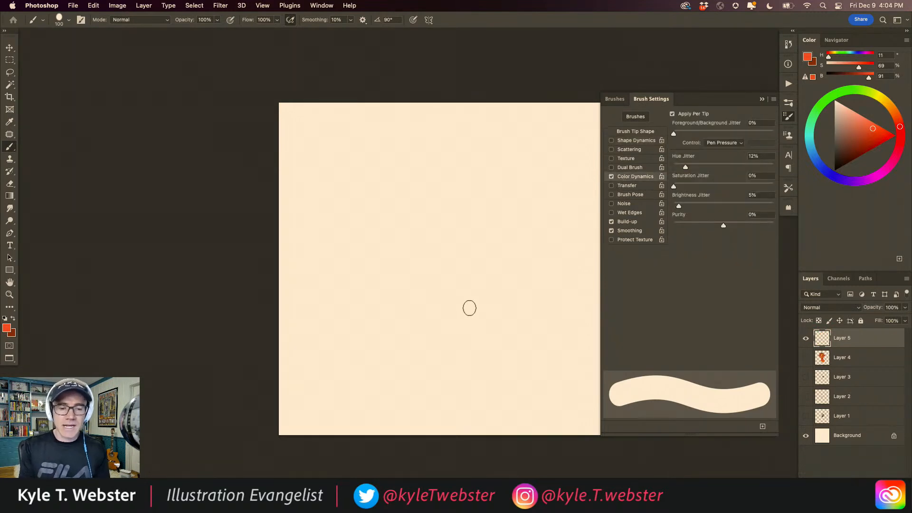
drag(686, 167, 670, 168)
drag(679, 206, 658, 209)
click(723, 142)
click(712, 124)
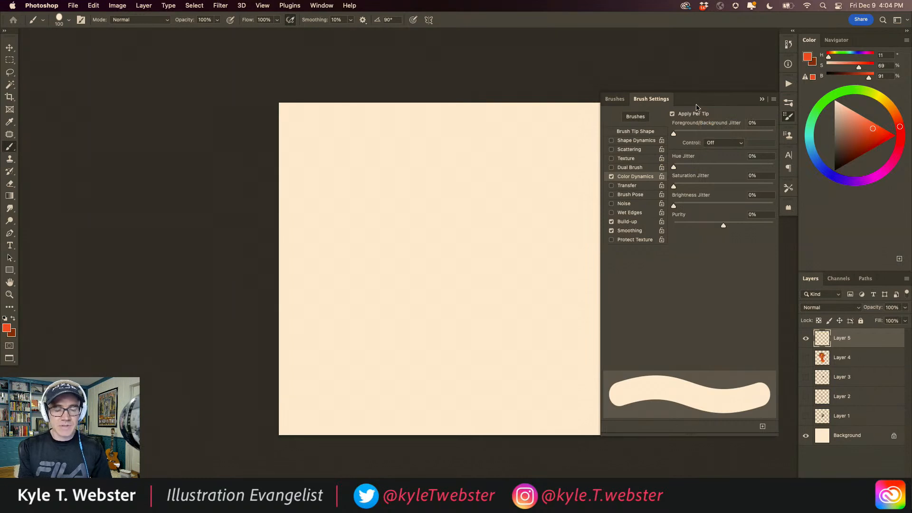
Step: Paint a plain looped stroke, and a second looped stroke to its left with Hue Jitter set to 10%
mouse_move(515, 156)
mouse_down()
mouse_move(534, 287)
mouse_move(508, 212)
mouse_move(494, 322)
mouse_up()
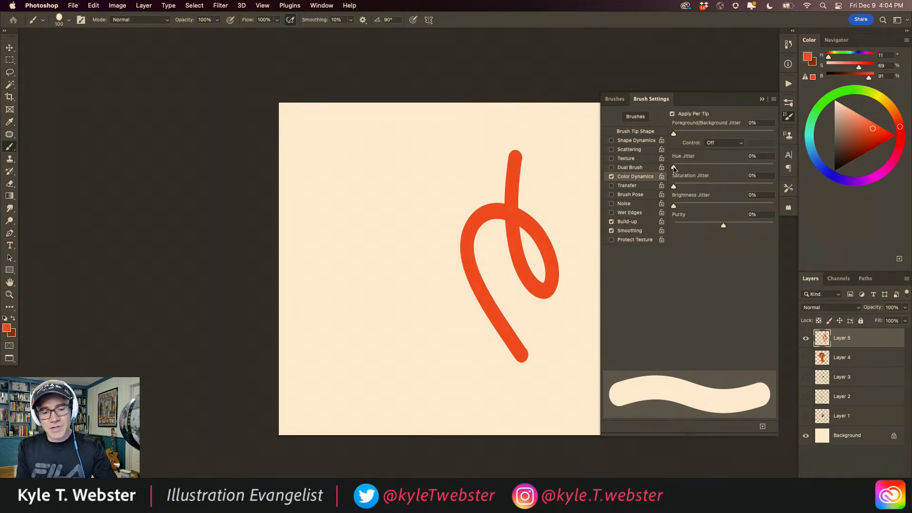
drag(674, 169, 684, 170)
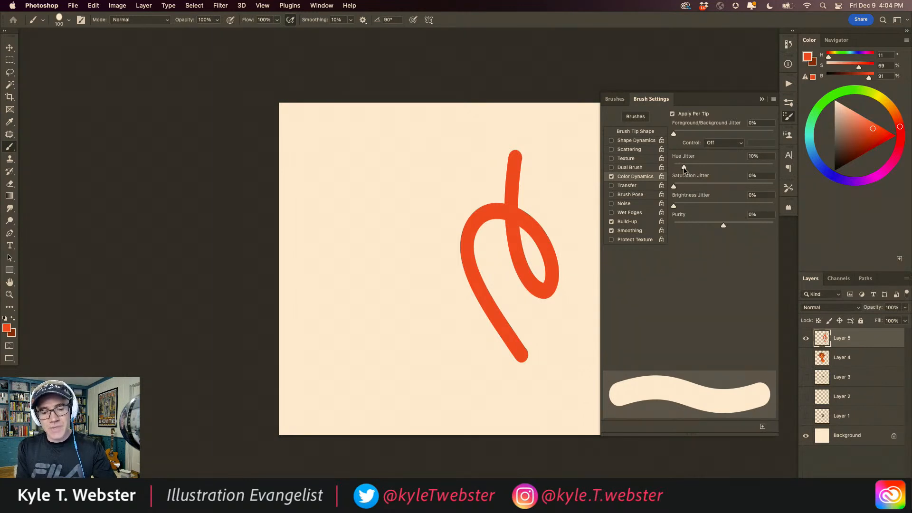
mouse_move(429, 153)
mouse_down()
mouse_move(414, 184)
mouse_move(426, 280)
mouse_move(406, 242)
mouse_move(424, 343)
mouse_up()
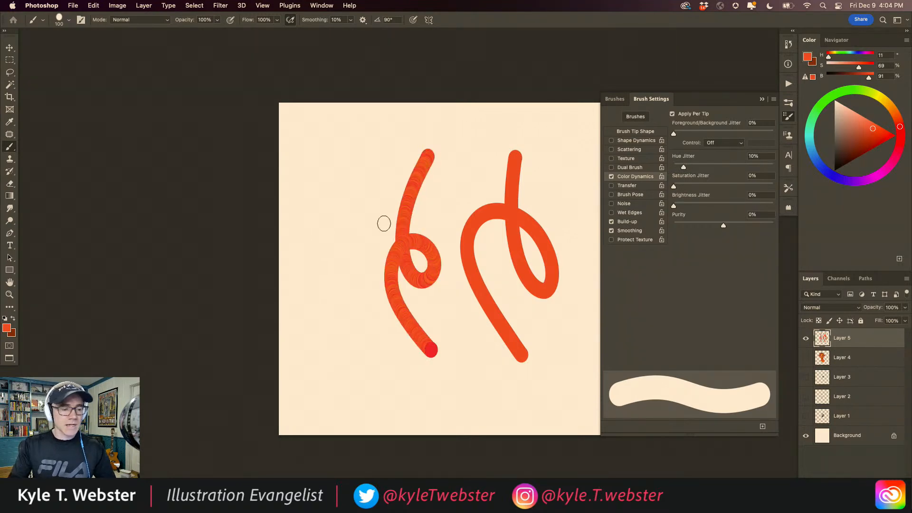
Step: Set Hue Jitter to 20% and paint a short slanted stroke left of the 10% one
super+click(406, 209)
super+click(407, 210)
super+click(403, 215)
super+click(403, 215)
mouse_move(407, 189)
mouse_down()
mouse_move(407, 264)
mouse_move(375, 370)
mouse_up()
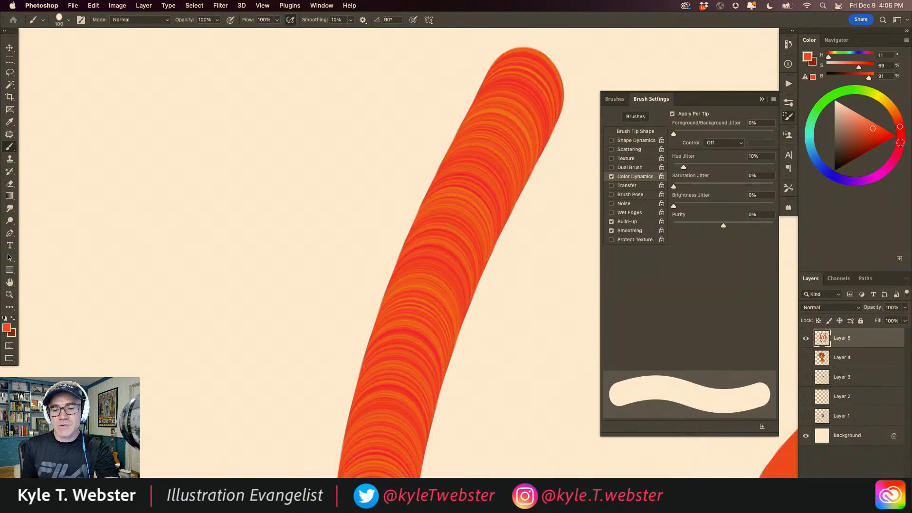
drag(684, 168, 694, 169)
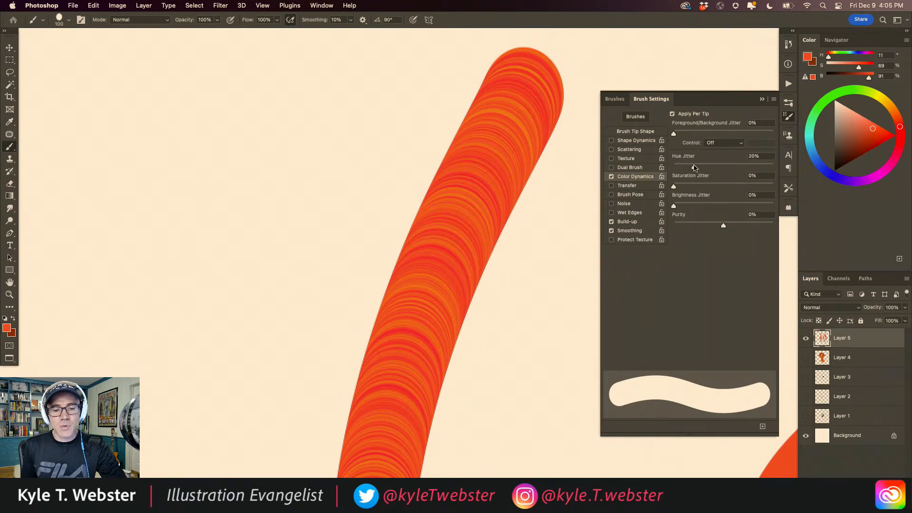
mouse_move(409, 77)
mouse_down()
mouse_move(338, 222)
mouse_move(280, 411)
mouse_up()
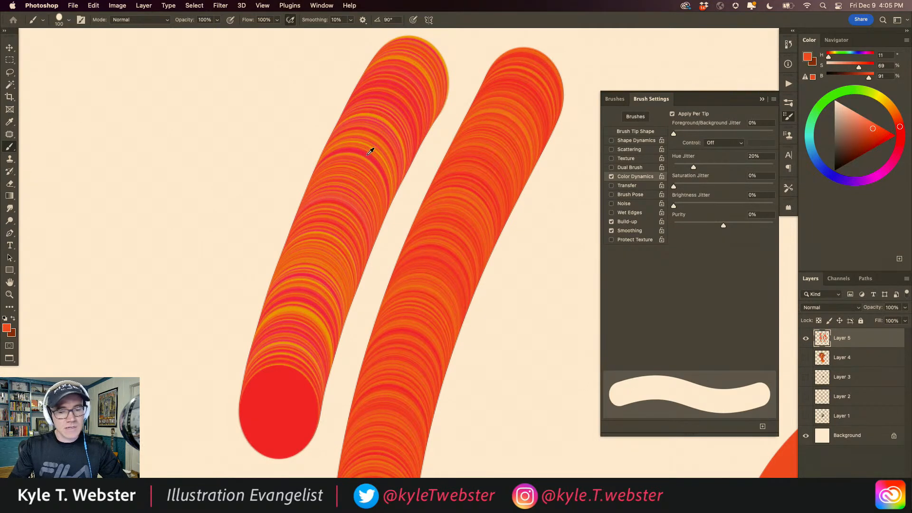
Step: Sample a pinkish-red, an orange and a yellow-orange stripe from the 20% Hue Jitter stroke as foreground color
alt+click(371, 151)
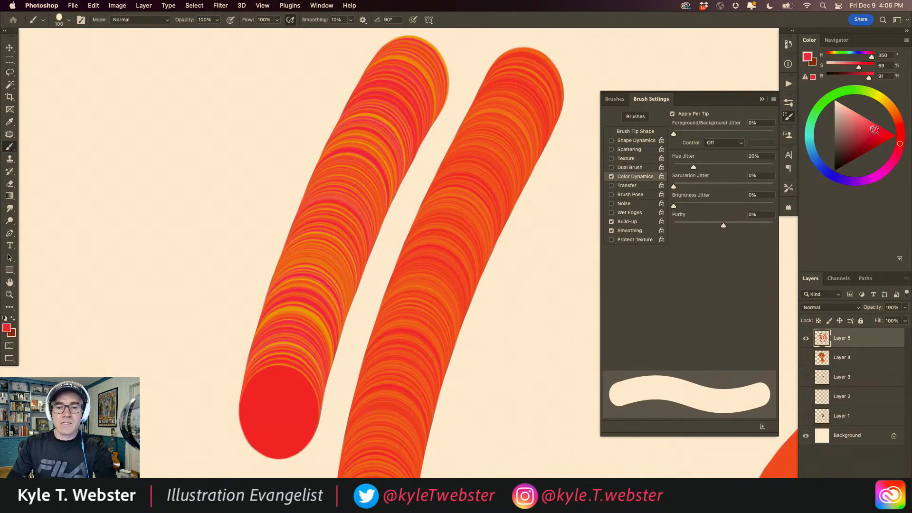
alt+click(412, 57)
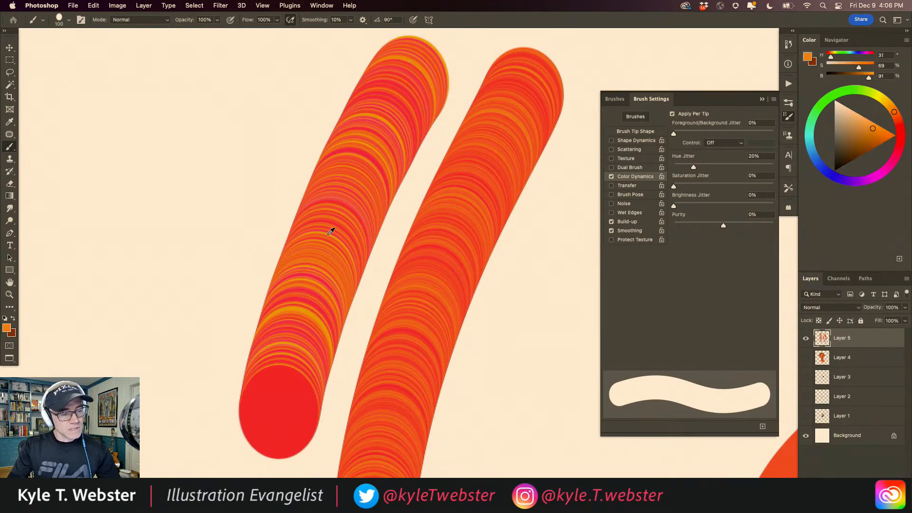
alt+click(307, 307)
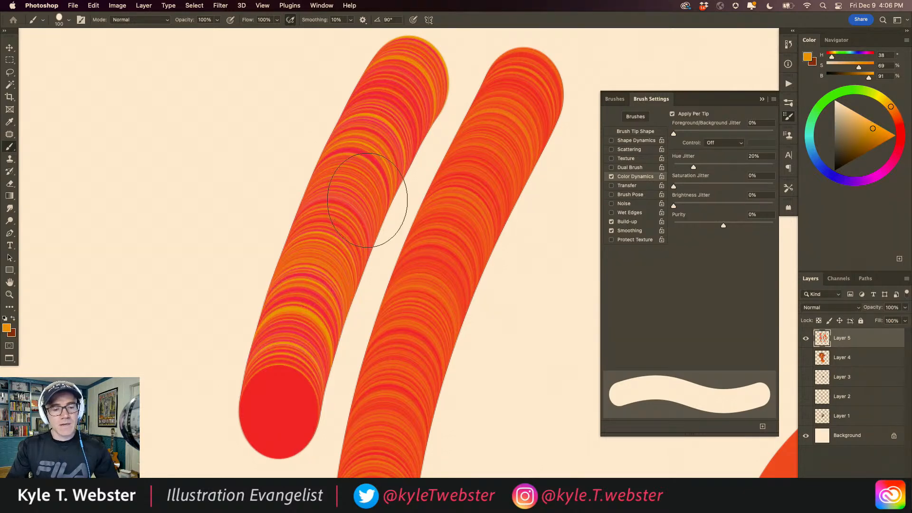
Step: Set Hue Jitter to 50% and paint another short slanted stroke left of the 20% one
drag(697, 168, 723, 168)
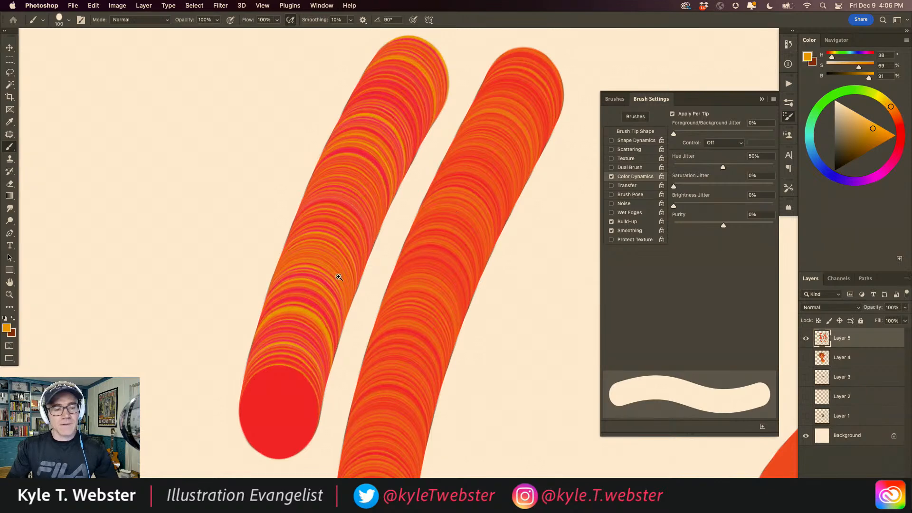
alt+click(346, 299)
drag(347, 305, 422, 309)
drag(391, 179, 329, 344)
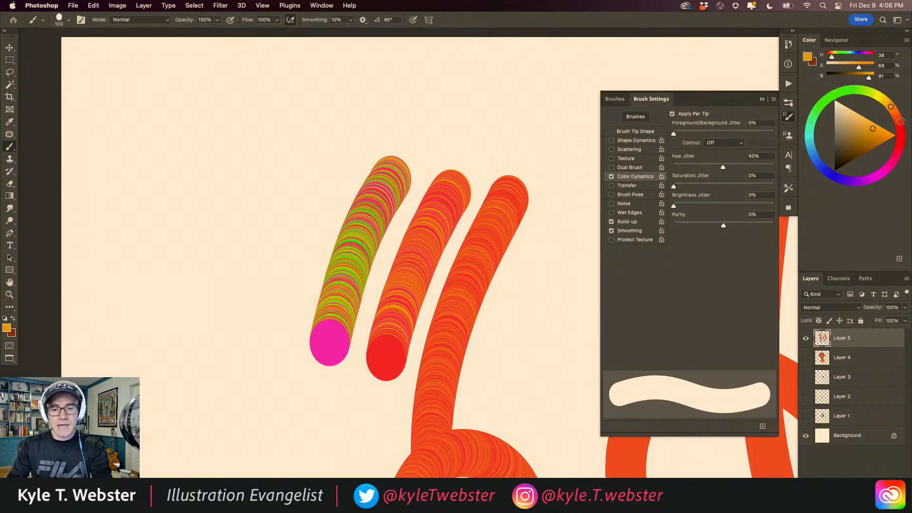
Step: Sample the magenta end and a green stripe of the 50% Hue Jitter stroke
alt+click(333, 339)
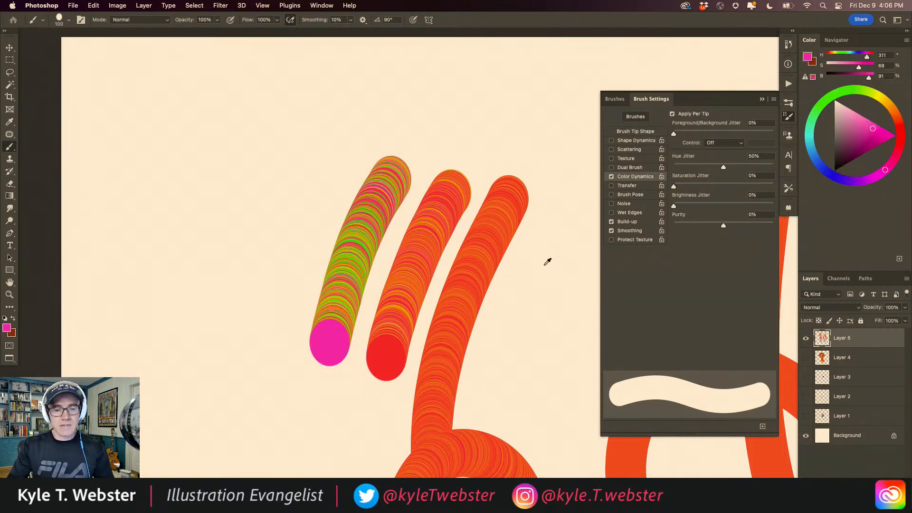
alt+click(360, 242)
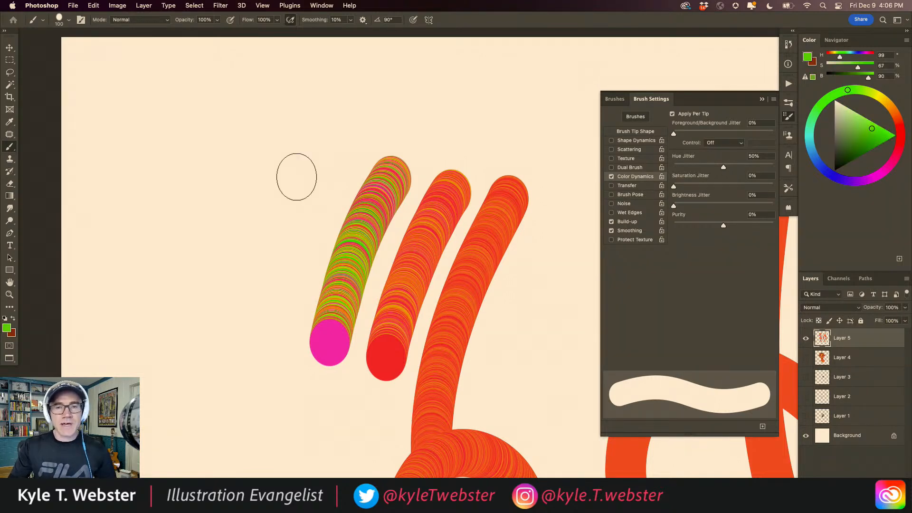
scroll(371, 313, down, 5)
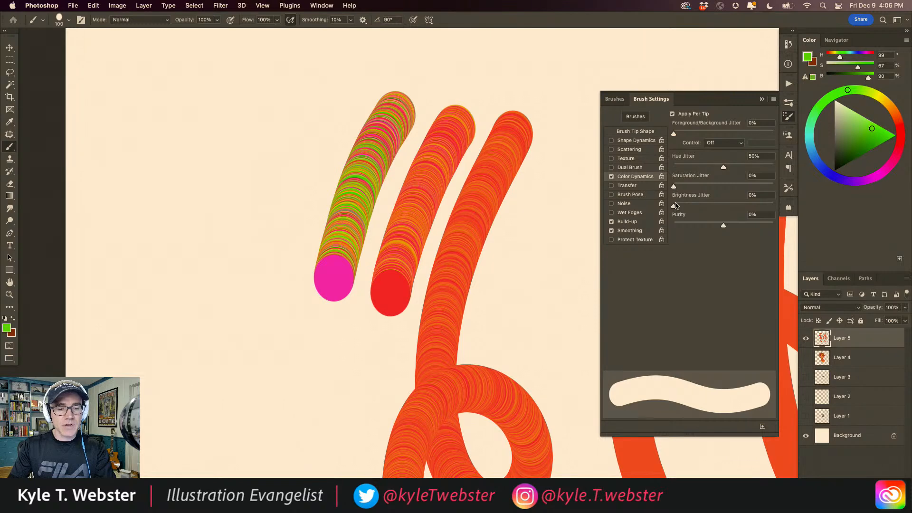
Step: Reset Hue Jitter to 0% and sample a red-orange from the 10% Hue Jitter stroke as foreground color
drag(720, 168, 662, 172)
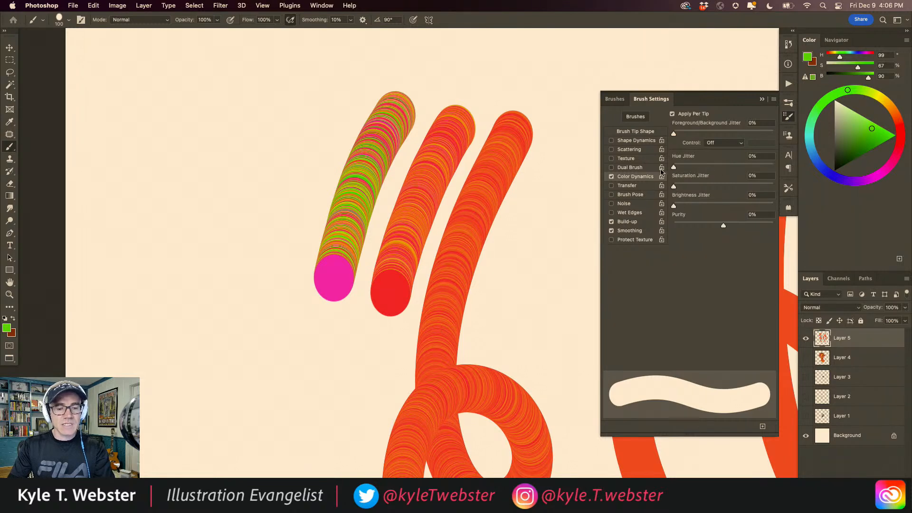
alt+click(453, 267)
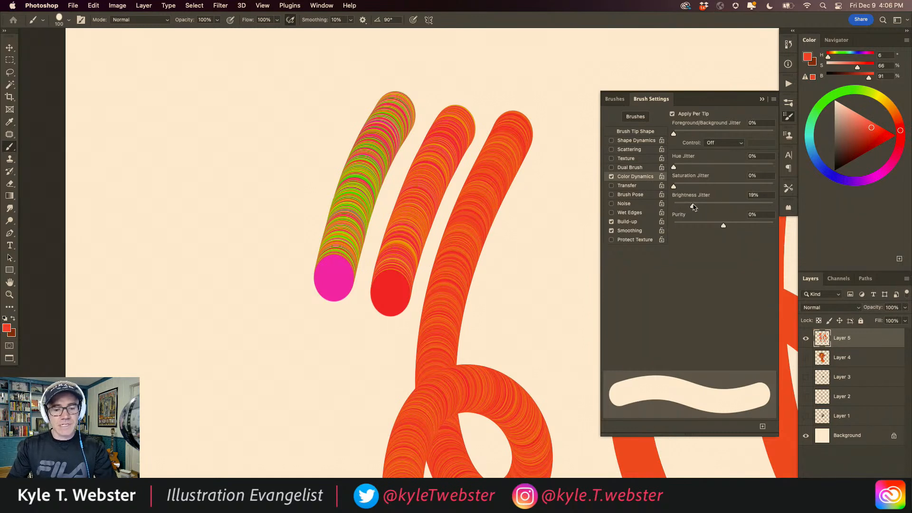
Step: Paint a short slanted stroke left of the multicolored one with Brightness Jitter at 20%, and inspect its tonal variation up close
mouse_move(328, 104)
mouse_down()
mouse_move(301, 155)
mouse_move(276, 281)
mouse_up()
click(297, 132)
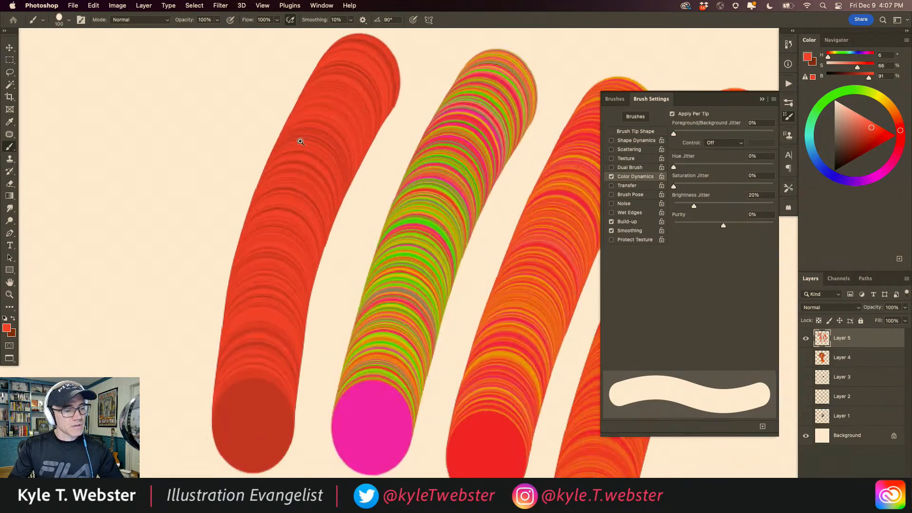
click(300, 141)
click(300, 147)
drag(312, 108, 293, 219)
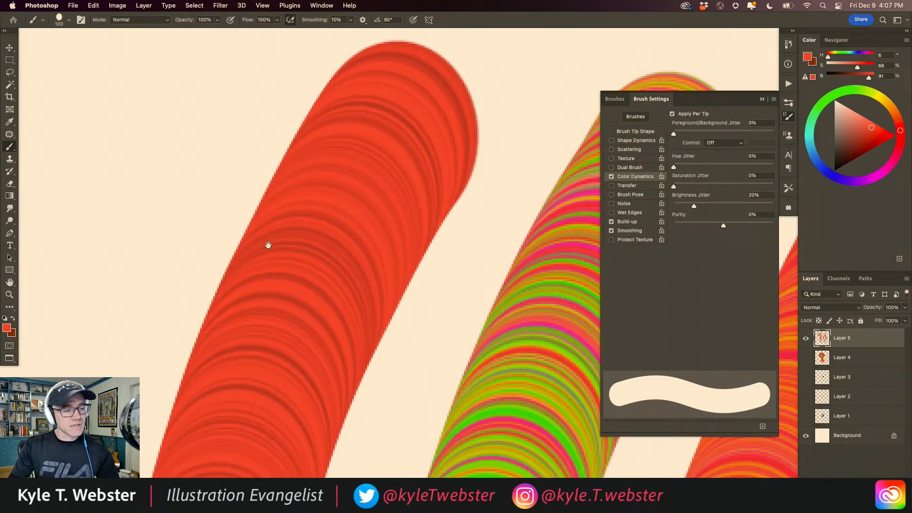
Step: Paint a long stroke with several loops below the short slanted strokes, using the 20% Brightness Jitter
alt+click(283, 271)
alt+click(284, 277)
alt+click(284, 277)
mouse_move(259, 315)
mouse_down()
mouse_move(364, 136)
mouse_move(321, 171)
mouse_move(336, 229)
mouse_move(412, 273)
mouse_move(342, 247)
mouse_move(348, 335)
mouse_move(379, 331)
mouse_move(337, 391)
mouse_move(408, 390)
mouse_move(365, 459)
mouse_up()
drag(321, 407, 320, 361)
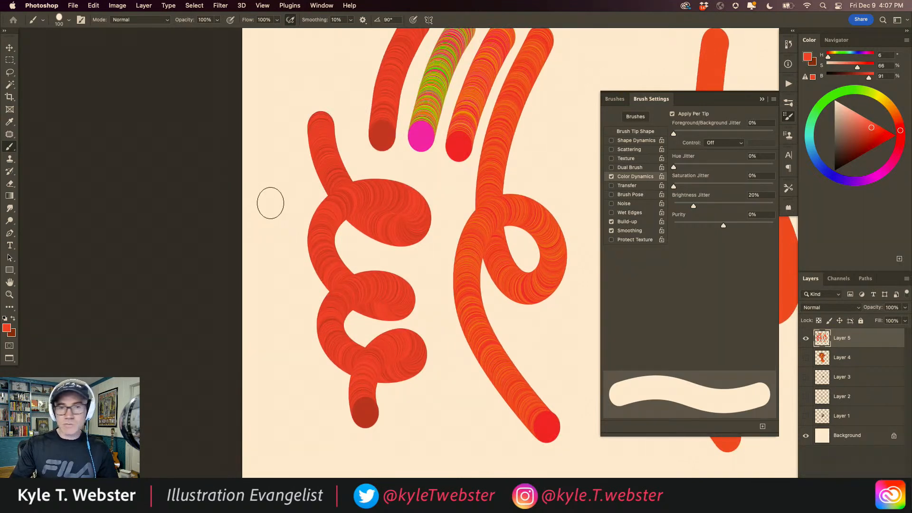
Step: Clear all the painted strokes from Layer 5 and remove the selection
drag(344, 359, 271, 328)
alt+click(335, 354)
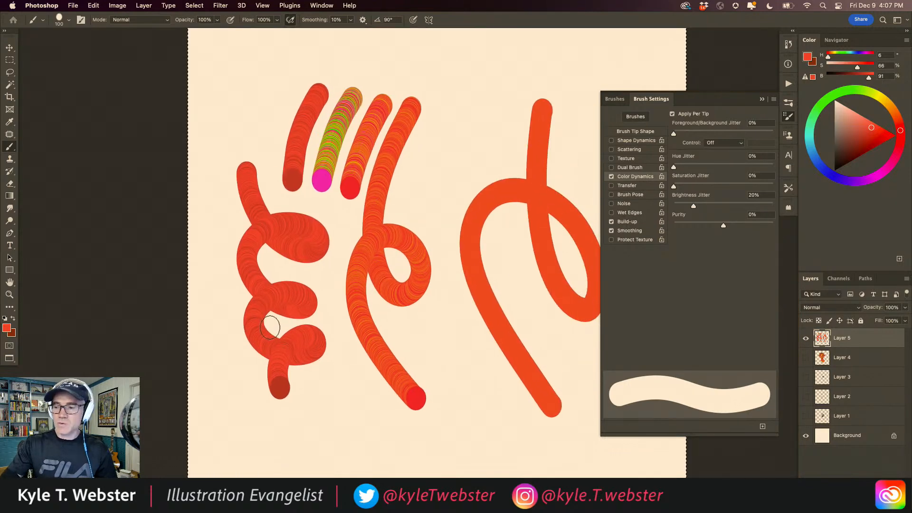
key(BackSpace)
key(super+d)
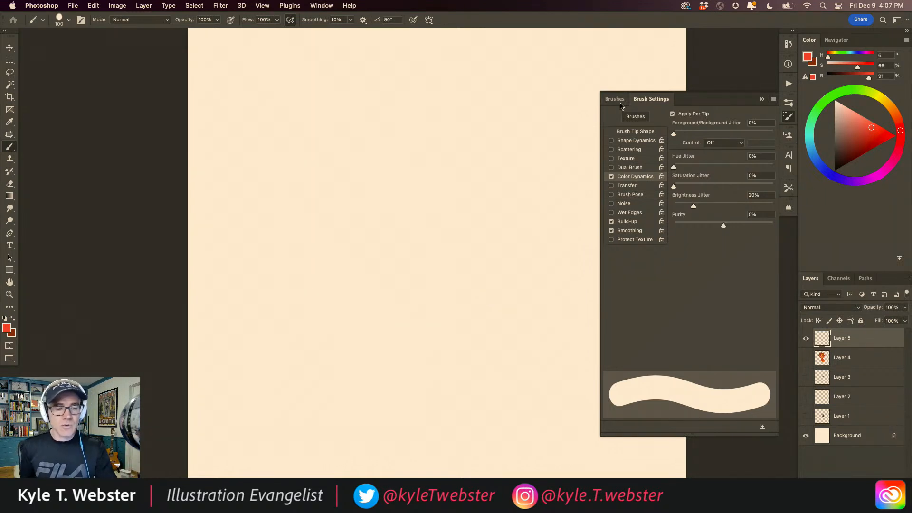
Step: Choose a textured 125 px paint brush from the Paintbox folder in the megapack brush group
click(615, 99)
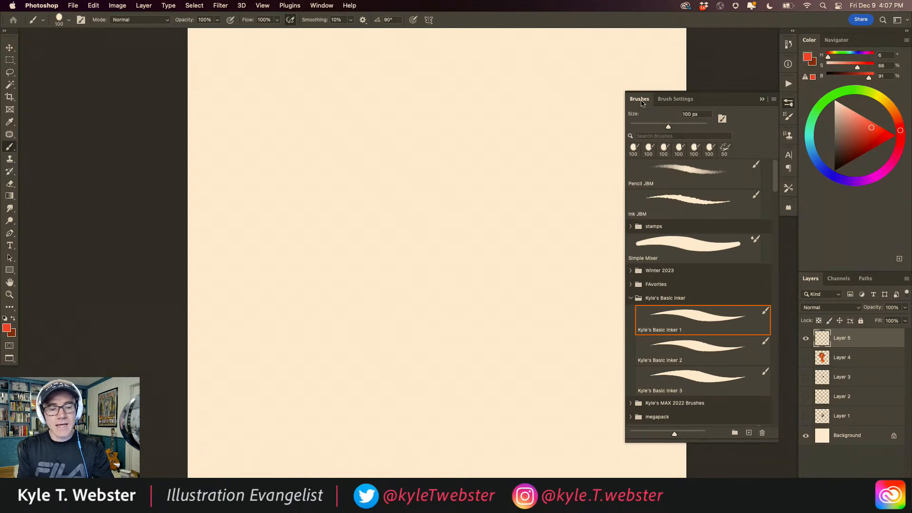
scroll(774, 176, down, 10)
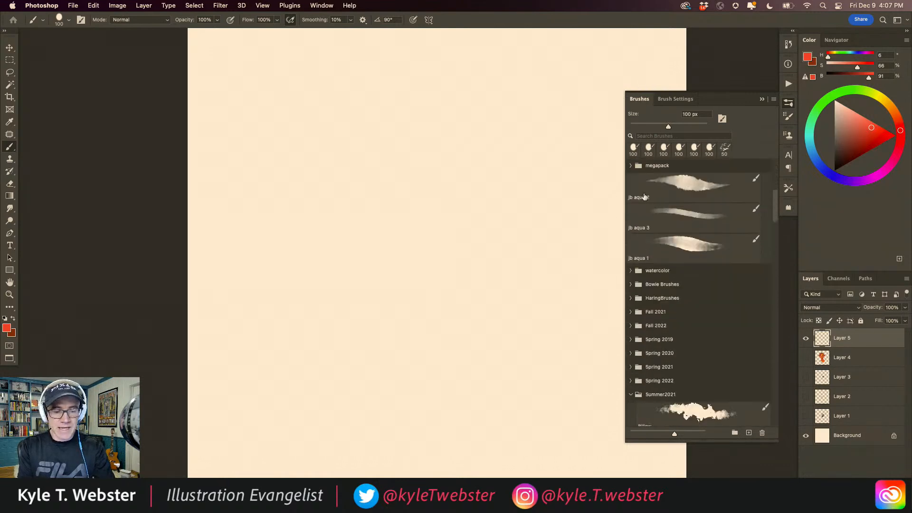
click(631, 167)
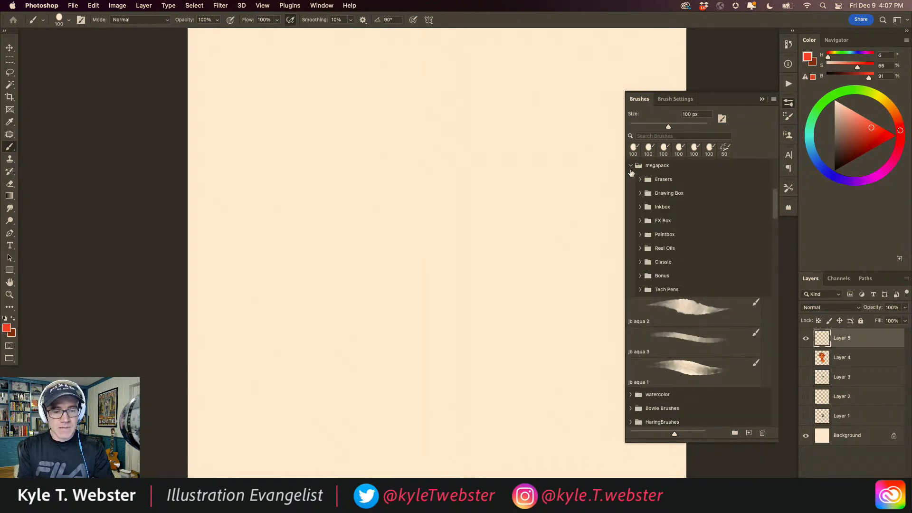
click(640, 235)
scroll(776, 178, down, 10)
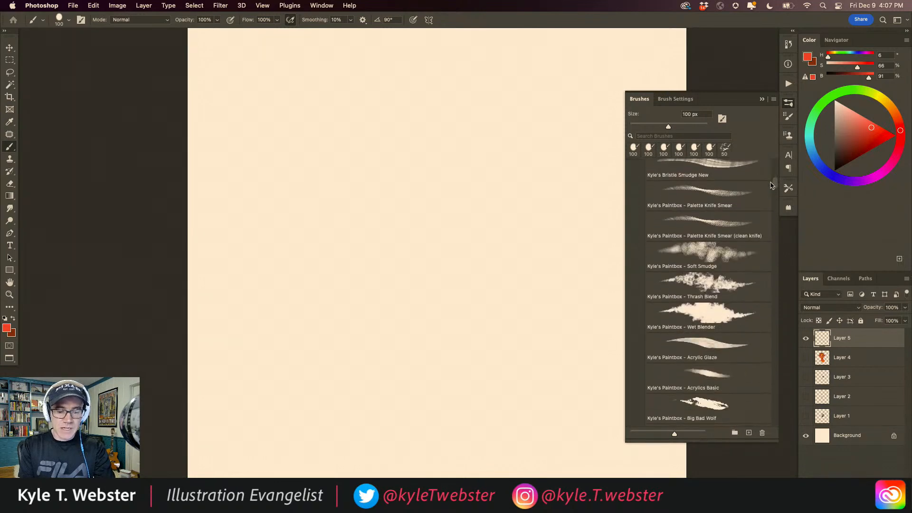
scroll(765, 198, down, 10)
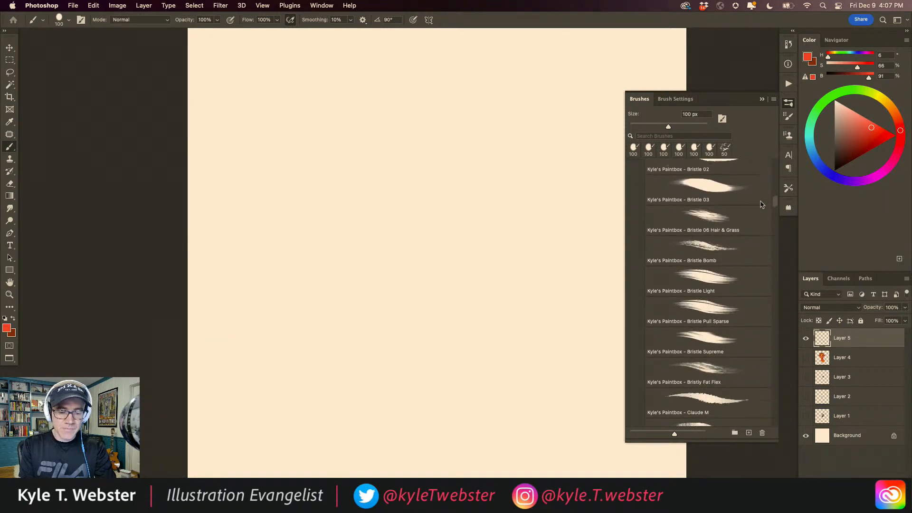
click(700, 260)
click(762, 100)
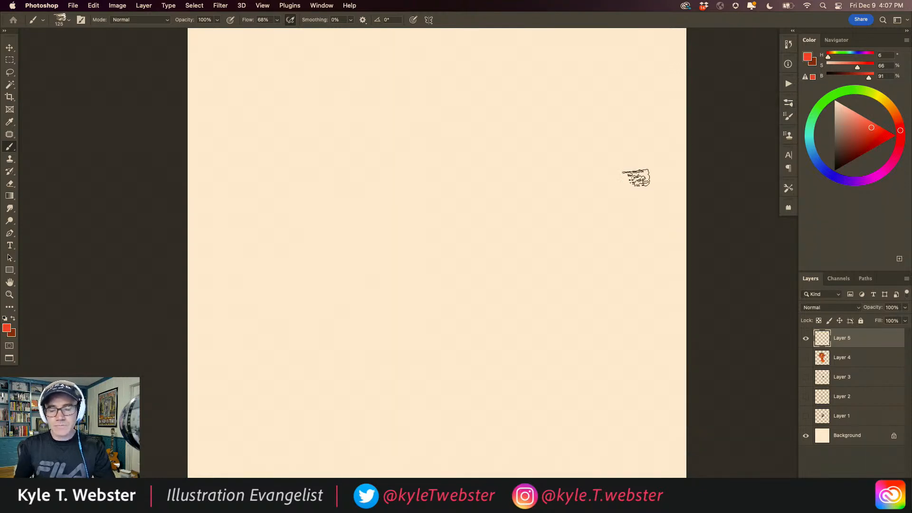
Step: Set the foreground color to orange (H 35, S 81, B 95) and paint a large, densely filled patch mid-canvas
super+click(431, 280)
drag(435, 286, 458, 289)
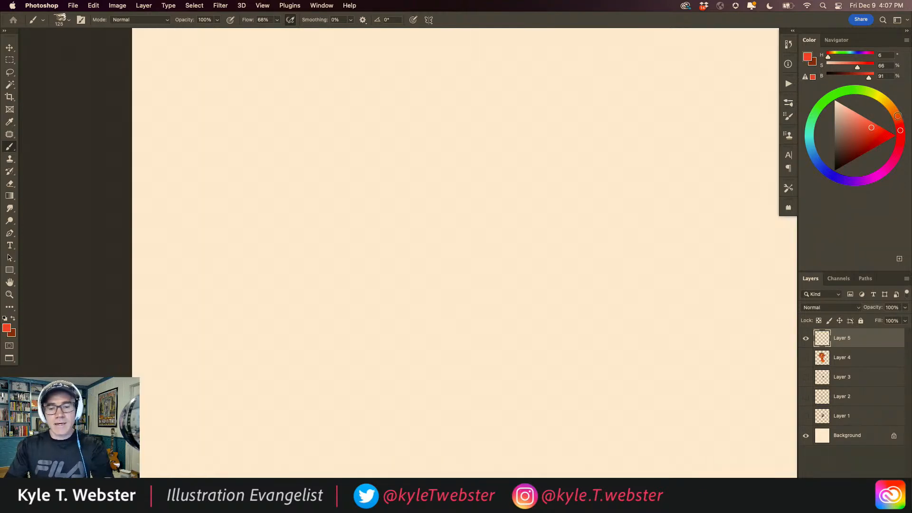
click(893, 109)
click(881, 131)
mouse_move(458, 160)
mouse_down()
mouse_move(477, 278)
mouse_move(422, 185)
mouse_move(456, 169)
mouse_move(501, 205)
mouse_move(482, 226)
mouse_move(518, 218)
mouse_move(522, 235)
mouse_move(484, 265)
mouse_up()
mouse_move(415, 192)
mouse_down()
mouse_move(476, 153)
mouse_move(442, 177)
mouse_move(431, 211)
mouse_move(378, 278)
mouse_up()
Step: Examine the color variation inside the orange patch up close, outlining its central area with a temporary lasso selection
super+click(427, 230)
super+click(428, 230)
key(l)
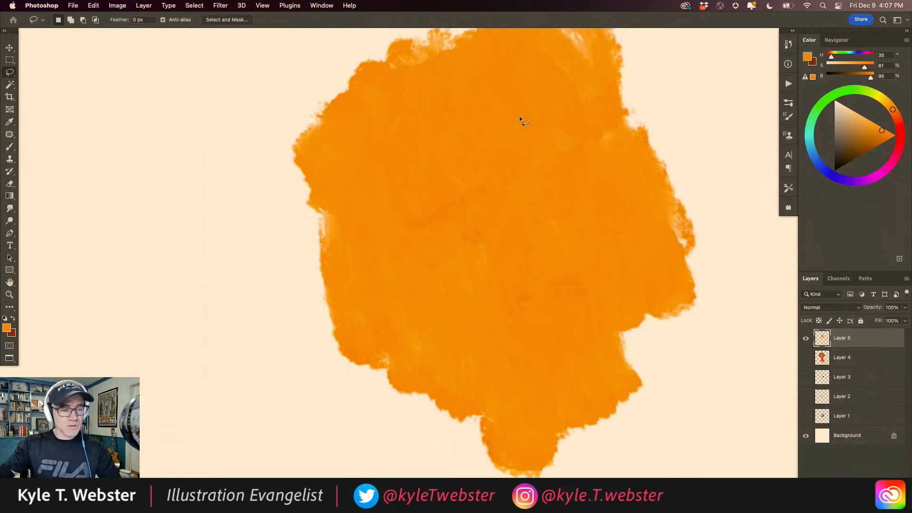
mouse_move(366, 203)
mouse_down()
mouse_move(509, 369)
mouse_move(549, 147)
mouse_move(499, 119)
mouse_up()
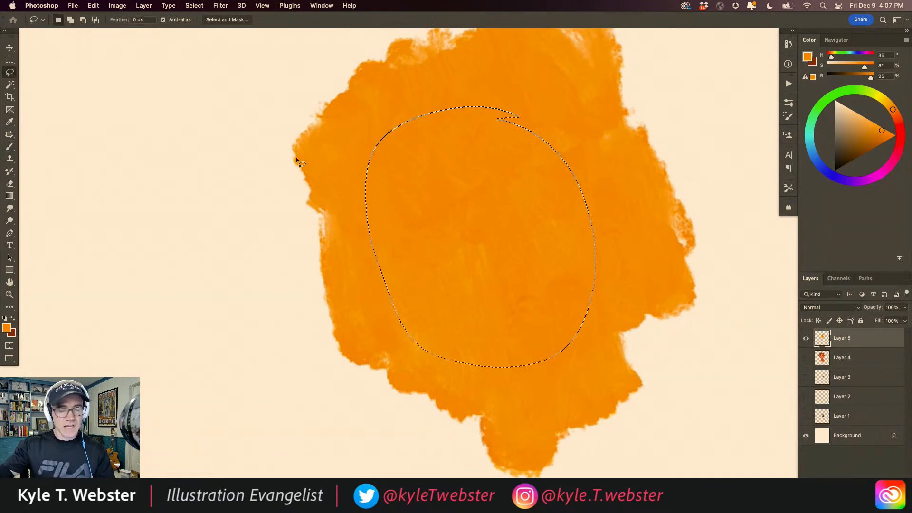
key(super+d)
key(b)
key(super+0)
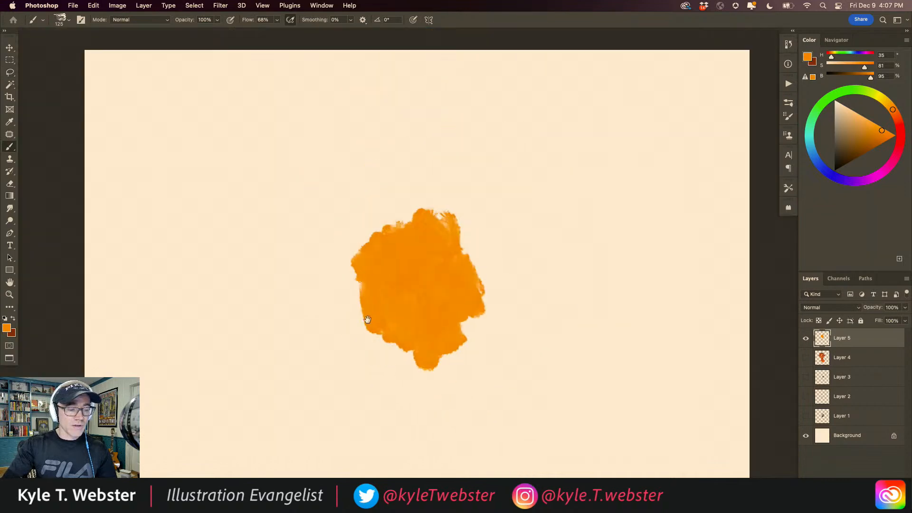
Step: Paint a smaller orange patch left of the first and review the brush's Color Dynamics and Transfer settings
mouse_move(389, 261)
mouse_down()
mouse_move(363, 299)
mouse_move(368, 310)
mouse_move(393, 293)
mouse_move(375, 329)
mouse_move(359, 328)
mouse_move(338, 289)
mouse_move(358, 270)
mouse_move(367, 240)
mouse_move(386, 245)
mouse_up()
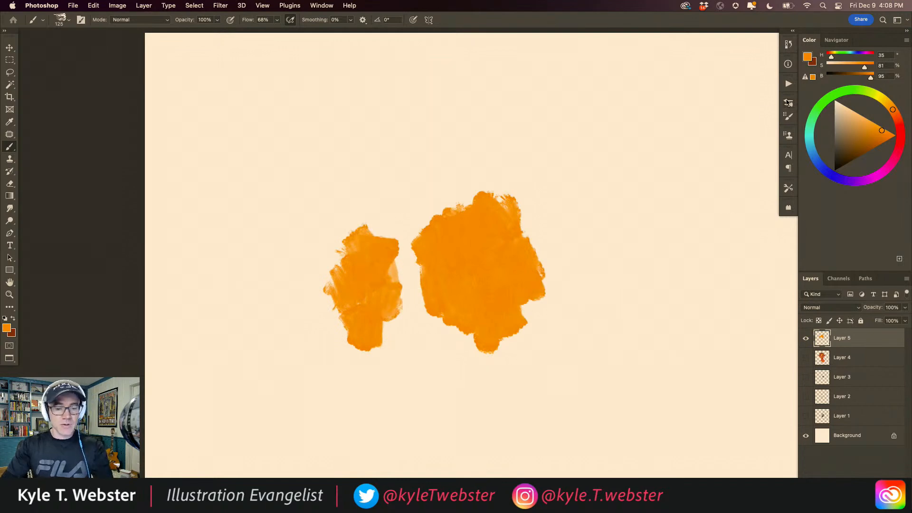
click(788, 103)
click(676, 99)
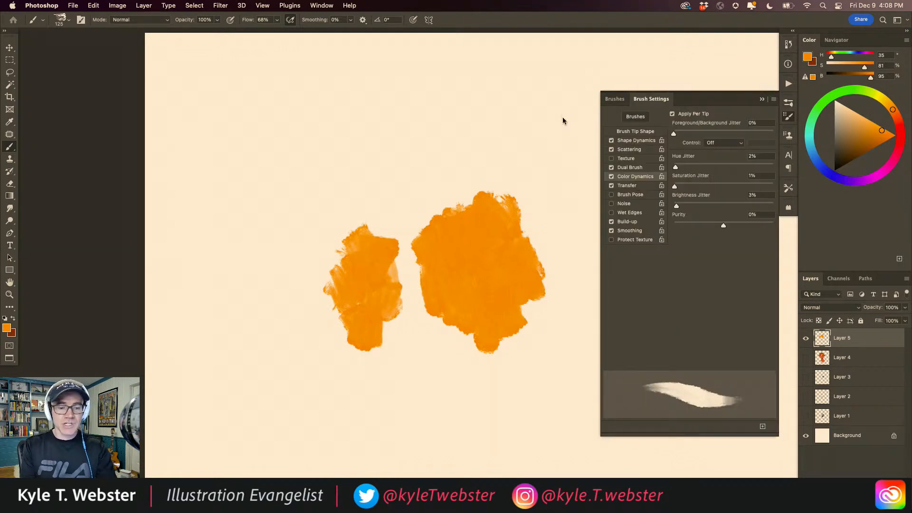
click(626, 186)
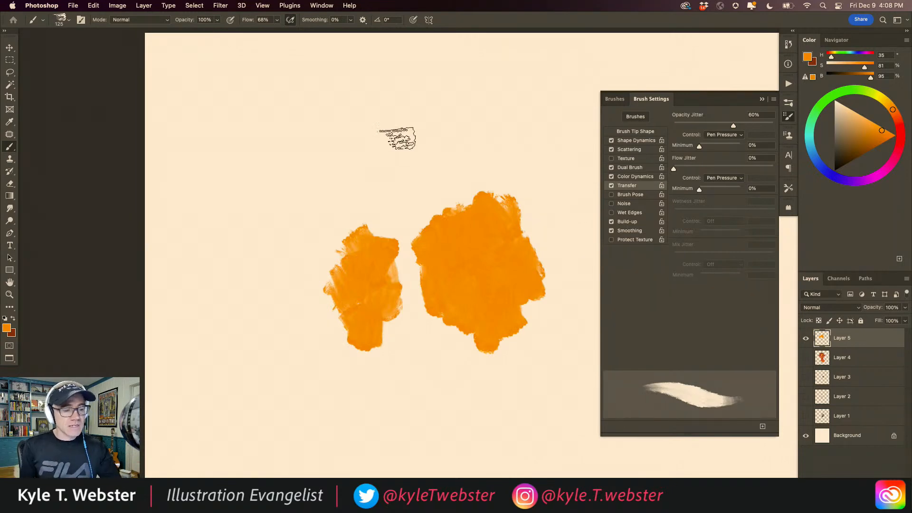
Step: Paint several parallel diagonal strokes above the two patches and cover their upper ends with overlapping paint
drag(425, 134, 325, 189)
drag(421, 124, 316, 172)
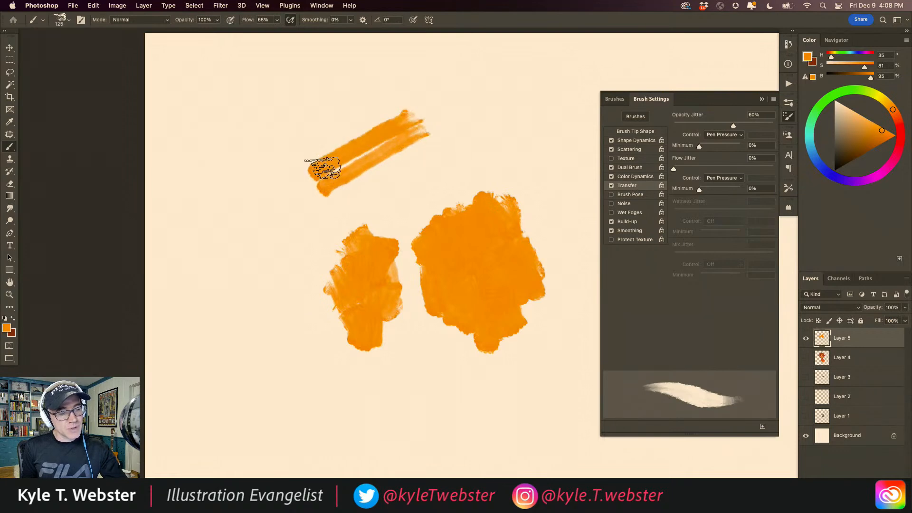
drag(407, 103, 292, 160)
mouse_move(432, 144)
mouse_down()
mouse_move(301, 206)
mouse_move(350, 116)
mouse_move(401, 104)
mouse_move(417, 134)
mouse_up()
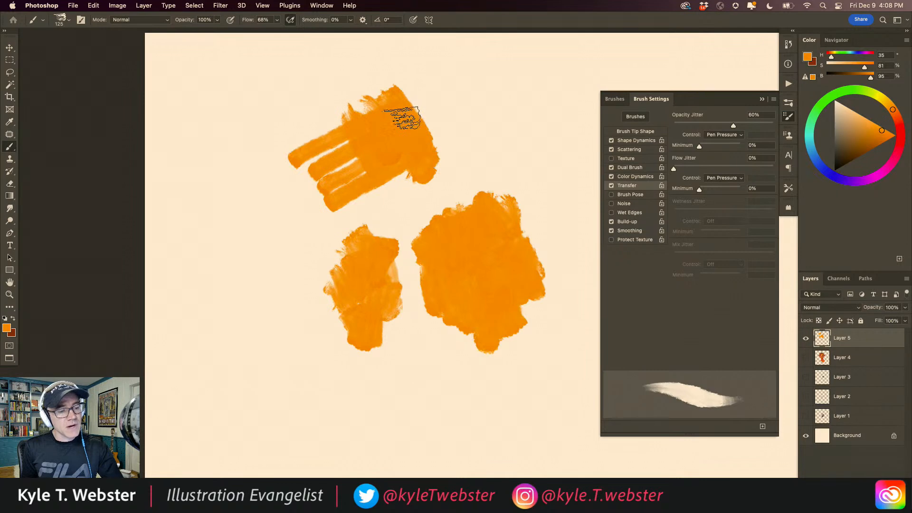
Step: Display the brush's Scattering settings, extend the diagonal-stroke patch's lower end and paint a small patch below the others
click(624, 150)
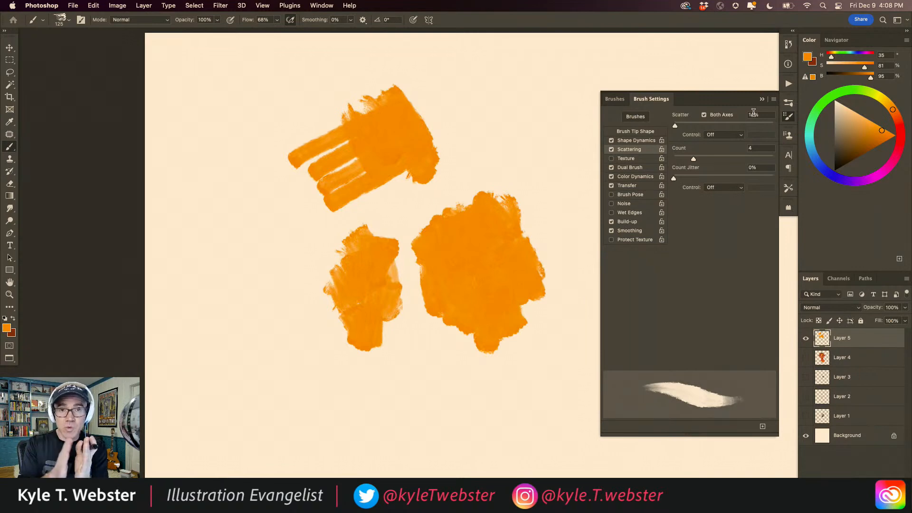
mouse_move(397, 173)
mouse_down()
mouse_move(406, 189)
mouse_move(438, 153)
mouse_up()
mouse_move(430, 380)
mouse_down()
mouse_move(423, 403)
mouse_move(407, 412)
mouse_move(417, 364)
mouse_move(397, 391)
mouse_move(359, 380)
mouse_up()
Step: Set Hue Jitter to 4% and Brightness Jitter to 7%, and paint a large patch overlapping the smaller left one
click(621, 177)
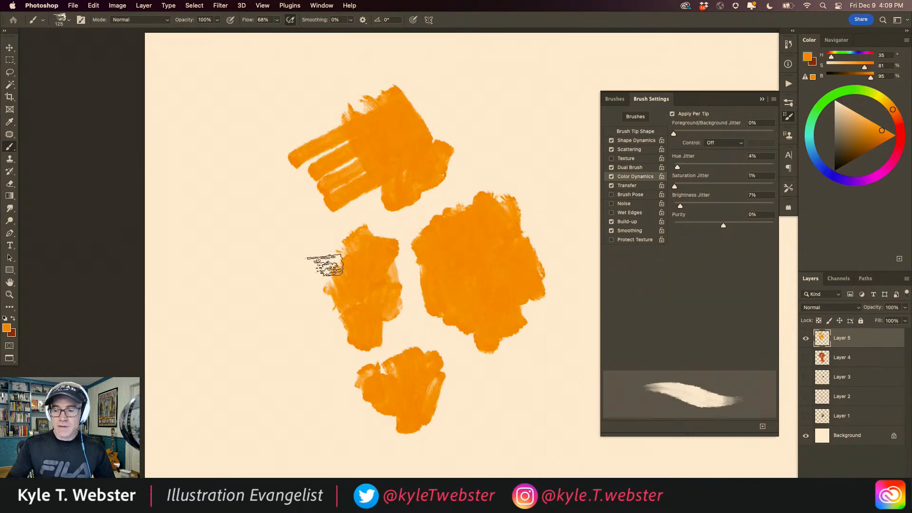
super+click(298, 374)
mouse_move(298, 374)
mouse_down()
mouse_move(293, 298)
mouse_move(335, 304)
mouse_up()
mouse_move(344, 183)
mouse_down()
mouse_move(303, 219)
mouse_move(298, 249)
mouse_move(331, 242)
mouse_move(370, 257)
mouse_move(341, 214)
mouse_move(329, 172)
mouse_move(341, 152)
mouse_move(357, 158)
mouse_move(301, 183)
mouse_move(285, 206)
mouse_move(269, 164)
mouse_move(308, 140)
mouse_move(264, 173)
mouse_move(325, 158)
mouse_move(339, 117)
mouse_move(322, 110)
mouse_move(350, 159)
mouse_move(376, 179)
mouse_move(381, 216)
mouse_move(363, 208)
mouse_move(389, 202)
mouse_move(357, 146)
mouse_move(378, 144)
mouse_move(383, 131)
mouse_move(348, 169)
mouse_move(363, 245)
mouse_move(289, 147)
mouse_move(314, 96)
mouse_move(283, 114)
mouse_move(257, 115)
mouse_move(252, 142)
mouse_move(229, 170)
mouse_move(225, 229)
mouse_move(259, 228)
mouse_move(271, 251)
mouse_move(263, 311)
mouse_move(242, 176)
mouse_move(220, 112)
mouse_move(235, 121)
mouse_move(205, 159)
mouse_move(208, 220)
mouse_move(248, 267)
mouse_move(257, 314)
mouse_move(289, 301)
mouse_move(237, 213)
mouse_move(216, 101)
mouse_move(205, 95)
mouse_move(192, 153)
mouse_move(193, 218)
mouse_up()
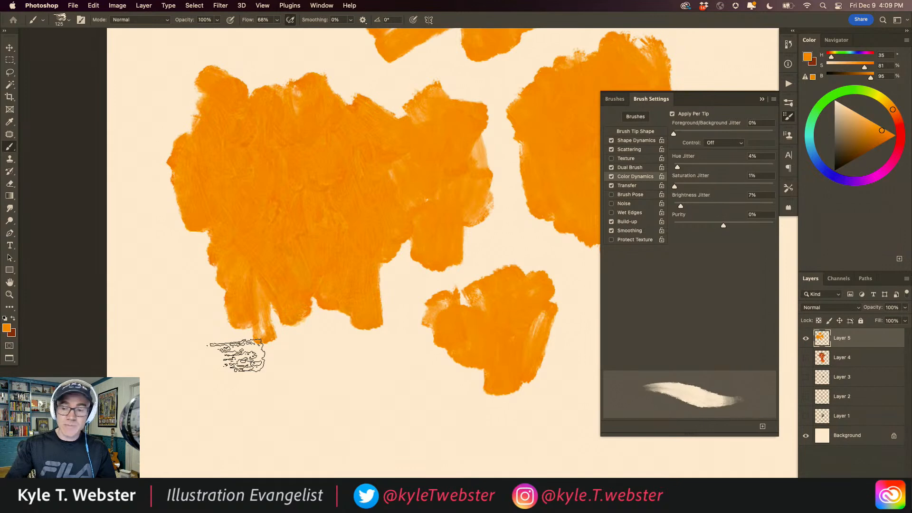
Step: Paint another small orange patch to the upper right of the existing patches
alt+click(385, 350)
drag(431, 263, 308, 359)
mouse_move(520, 157)
mouse_down()
mouse_move(522, 177)
mouse_move(493, 182)
mouse_move(488, 214)
mouse_move(522, 219)
mouse_move(533, 189)
mouse_move(549, 193)
mouse_move(526, 223)
mouse_move(534, 239)
mouse_move(553, 236)
mouse_move(550, 147)
mouse_up()
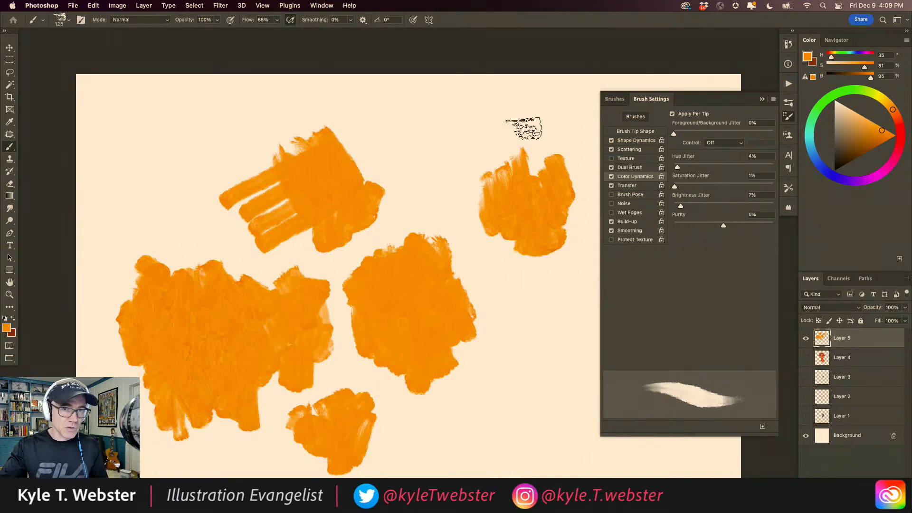
Step: Clear all the orange patches from Layer 5 and deselect
key(super+a)
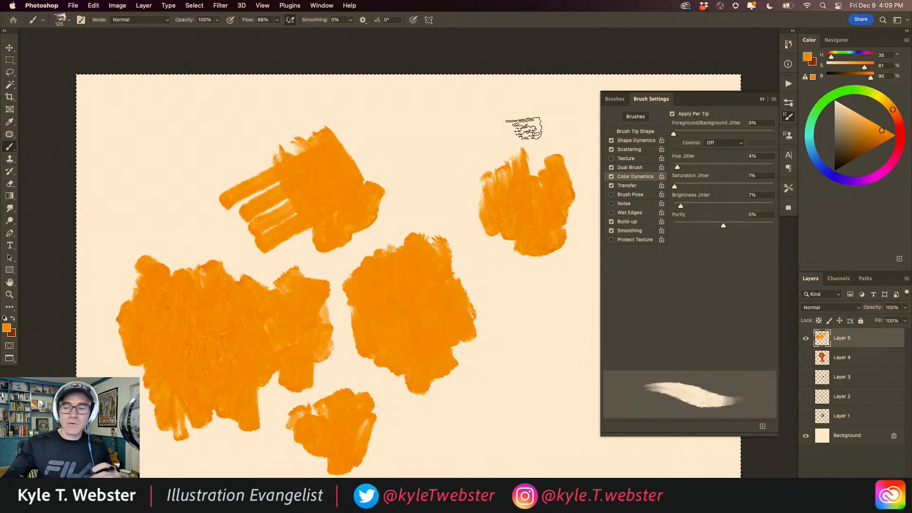
key(BackSpace)
key(super+d)
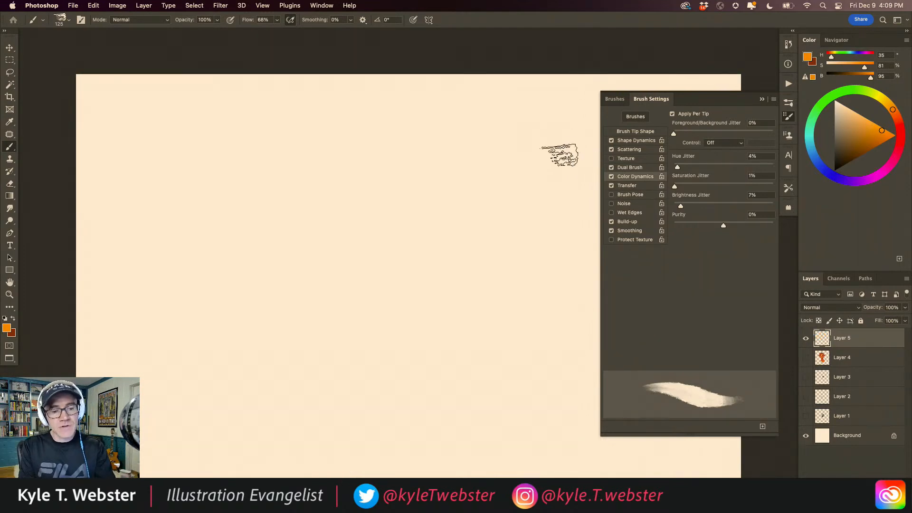
Step: Return to the recent 100 px round brush, reset its Brightness Jitter to 0% and control Foreground/Background Jitter by Pen Pressure
click(615, 99)
click(663, 149)
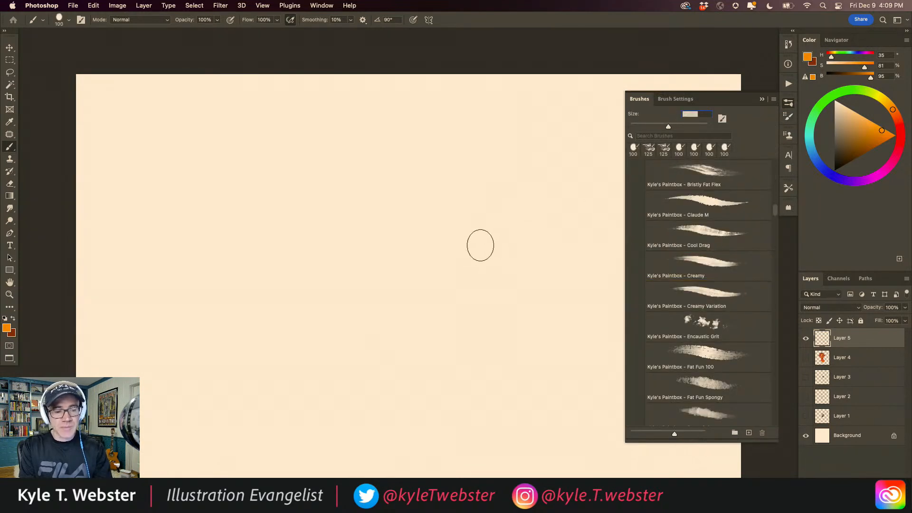
click(675, 99)
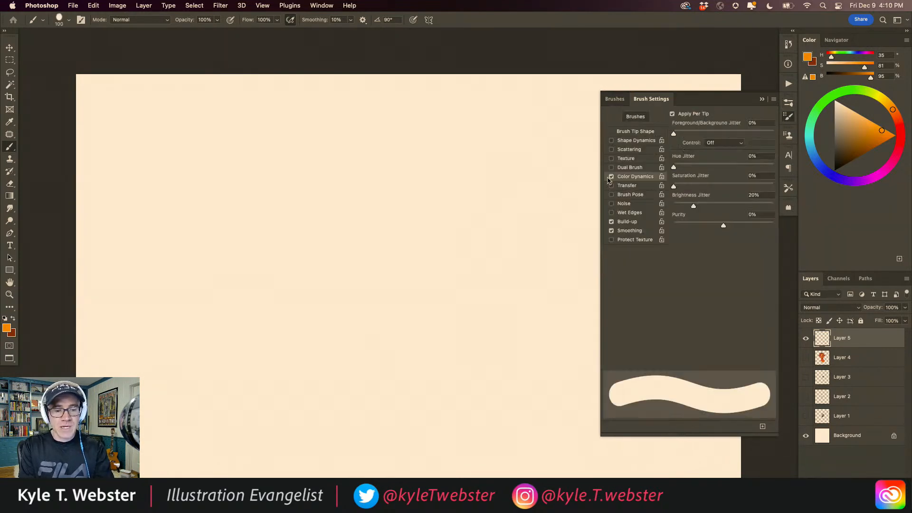
drag(694, 206, 672, 206)
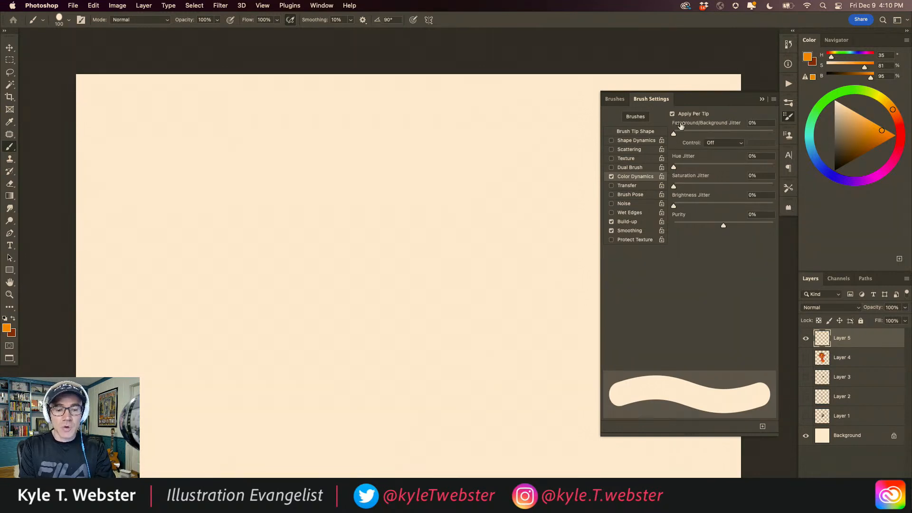
click(713, 143)
click(718, 163)
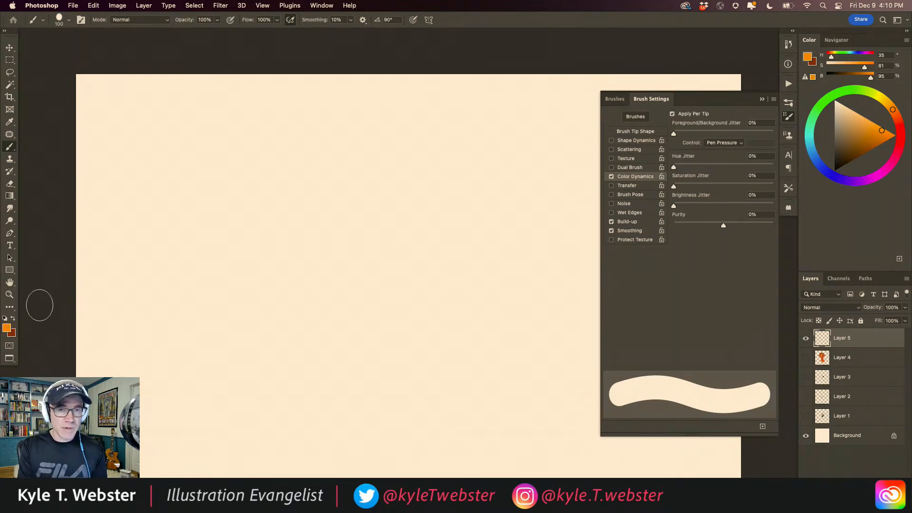
Step: Set the foreground color to a medium blue with H 195, S 81 and B 89
click(823, 168)
mouse_move(865, 134)
mouse_down()
mouse_move(881, 130)
mouse_move(876, 124)
mouse_move(878, 132)
mouse_up()
click(811, 147)
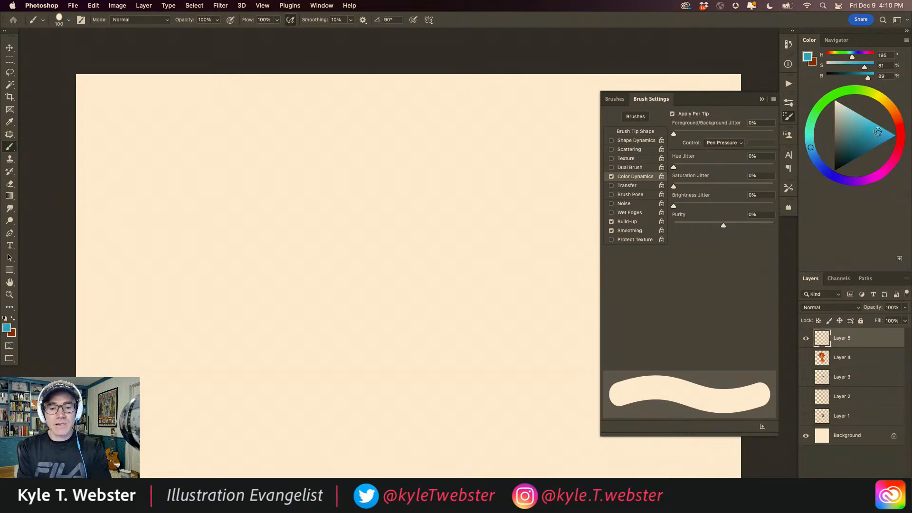
Step: Change the background color to a strong magenta-pink
click(11, 333)
drag(335, 312, 385, 221)
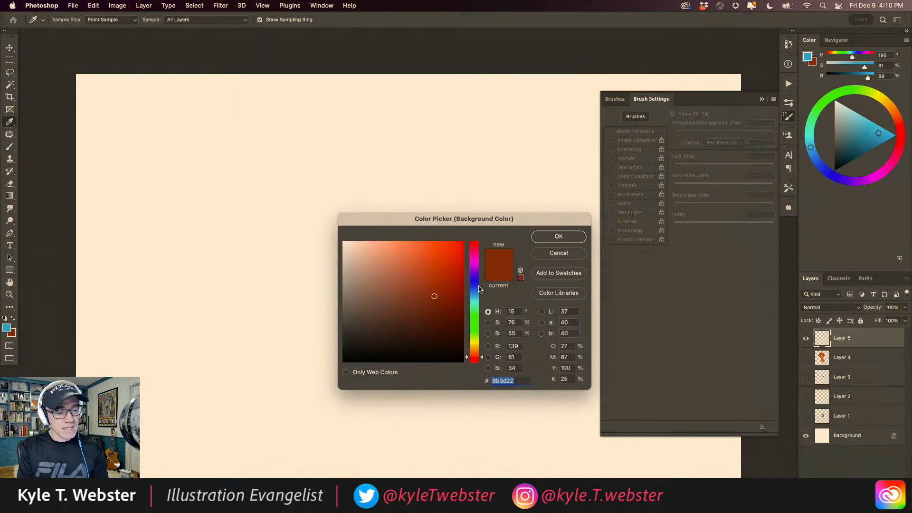
click(475, 257)
click(436, 266)
click(436, 268)
click(544, 238)
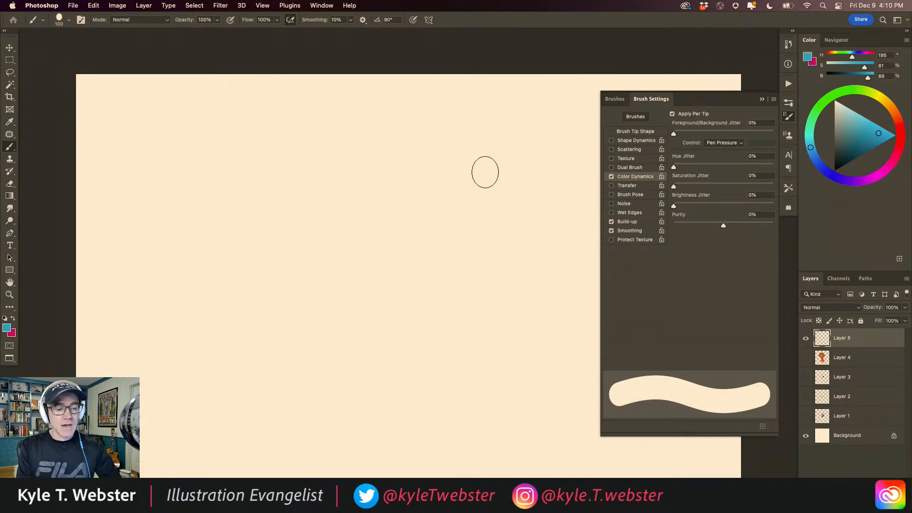
Step: Paint a long diagonal stroke with increasing pen pressure, blending from blue to magenta, and inspect the transition up close
click(504, 169)
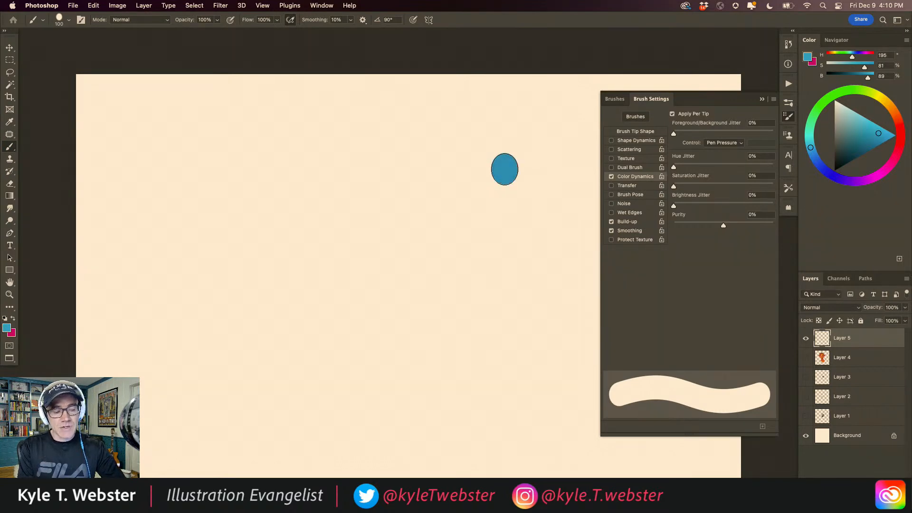
drag(504, 169, 243, 377)
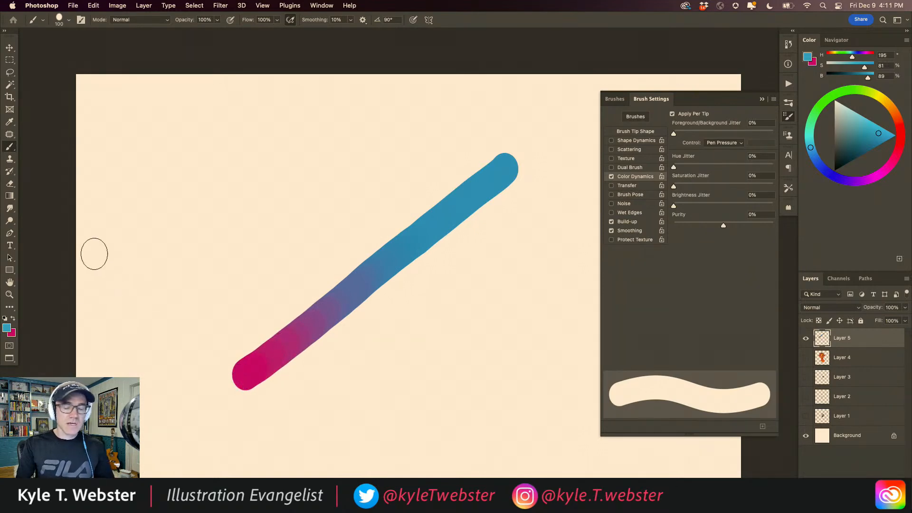
drag(254, 381, 284, 380)
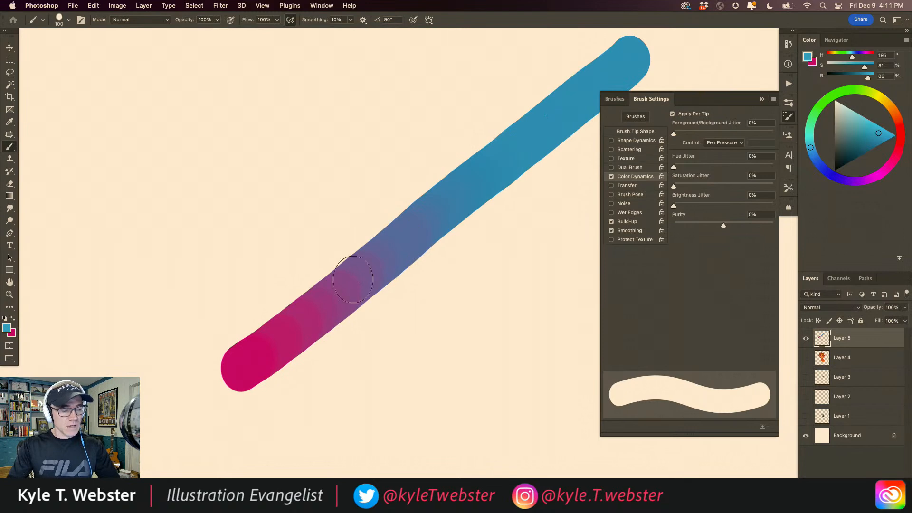
alt+click(258, 357)
alt+click(262, 330)
drag(261, 330, 313, 305)
Step: Clear the blue-to-magenta stroke from Layer 5 and deselect
key(super+a)
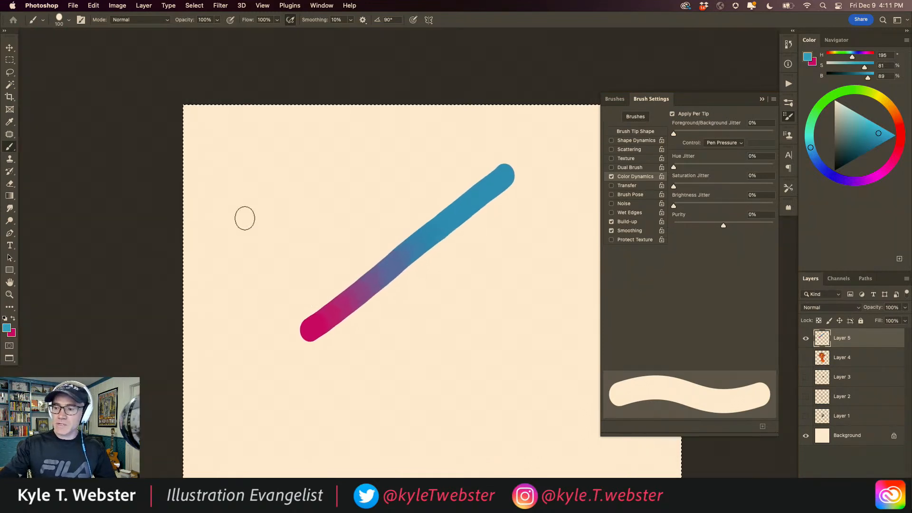
key(BackSpace)
key(super+d)
Step: Reduce the brush size to 60 px and write "hello" in cursive across the canvas with varying pen pressure
key([)
key([)
key([)
key([)
mouse_move(226, 249)
mouse_down()
mouse_move(276, 176)
mouse_move(291, 343)
mouse_move(337, 318)
mouse_move(407, 202)
mouse_move(442, 292)
mouse_move(437, 210)
mouse_move(533, 234)
mouse_move(546, 199)
mouse_up()
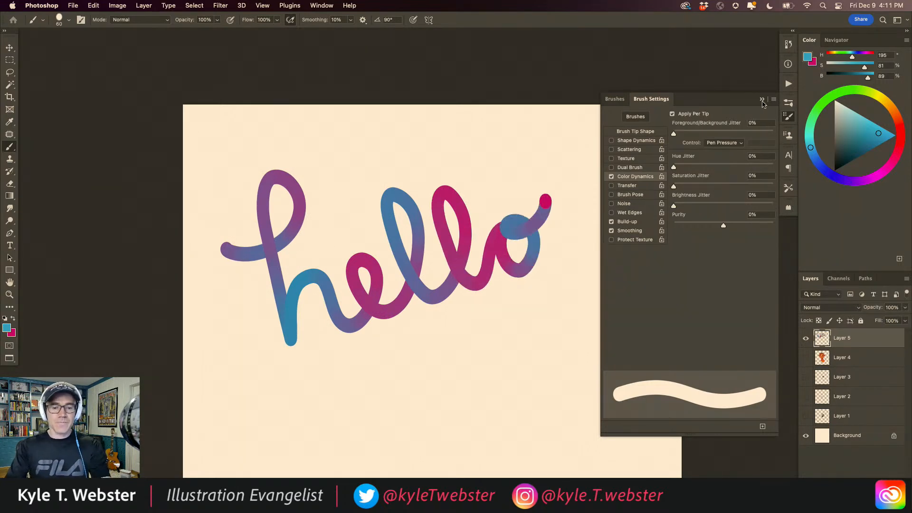
Step: Examine the blue-to-magenta transitions in the "hello" lettering, clear it from Layer 5 and deselect
click(763, 102)
scroll(291, 332, up, 1)
drag(292, 332, 297, 355)
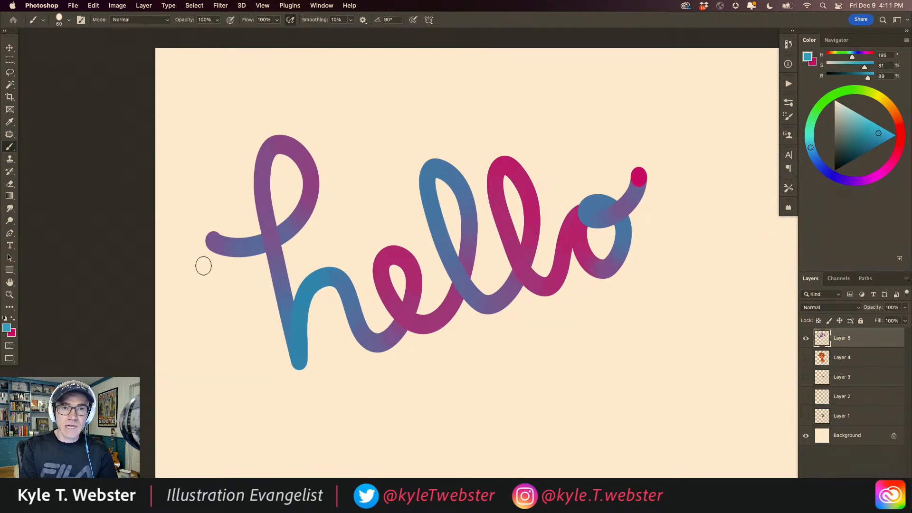
click(788, 104)
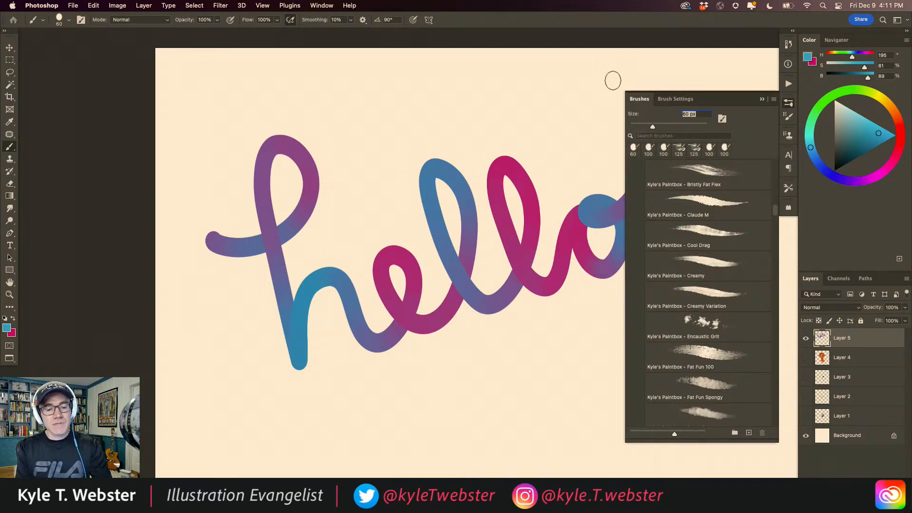
click(660, 99)
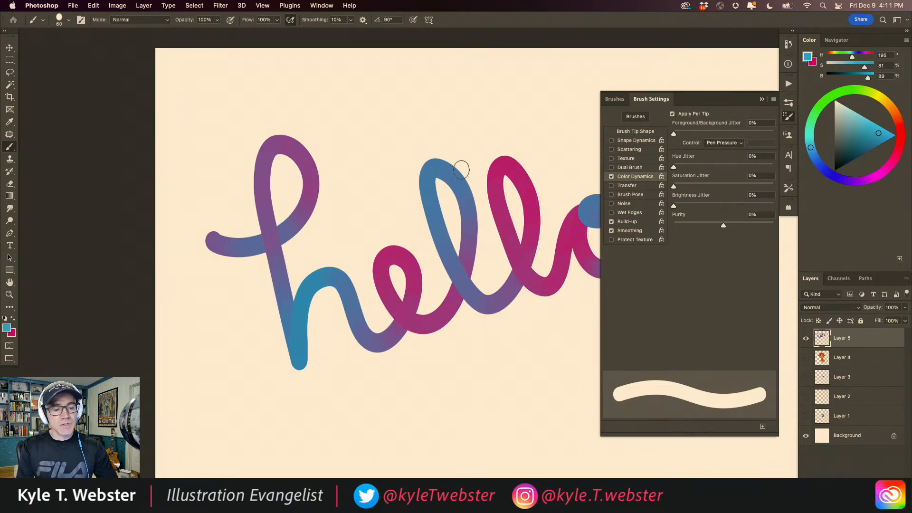
key(super+a)
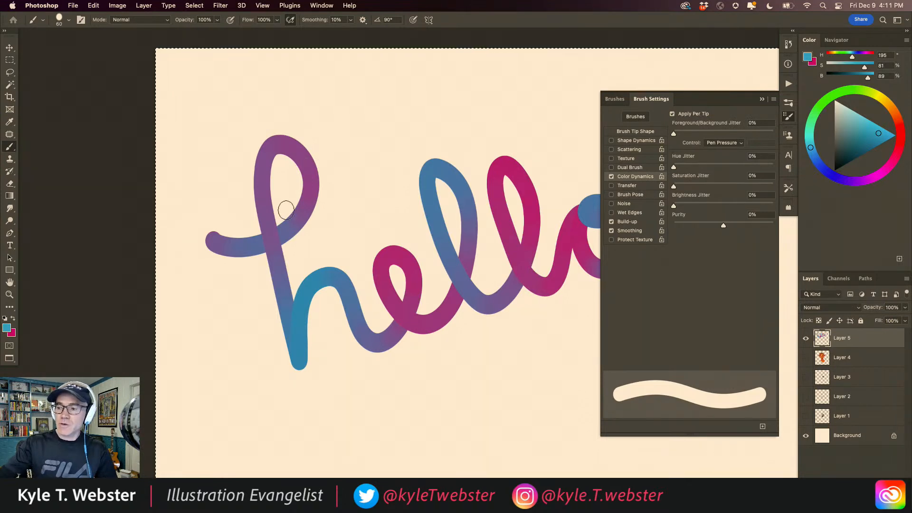
key(Delete)
key(super+d)
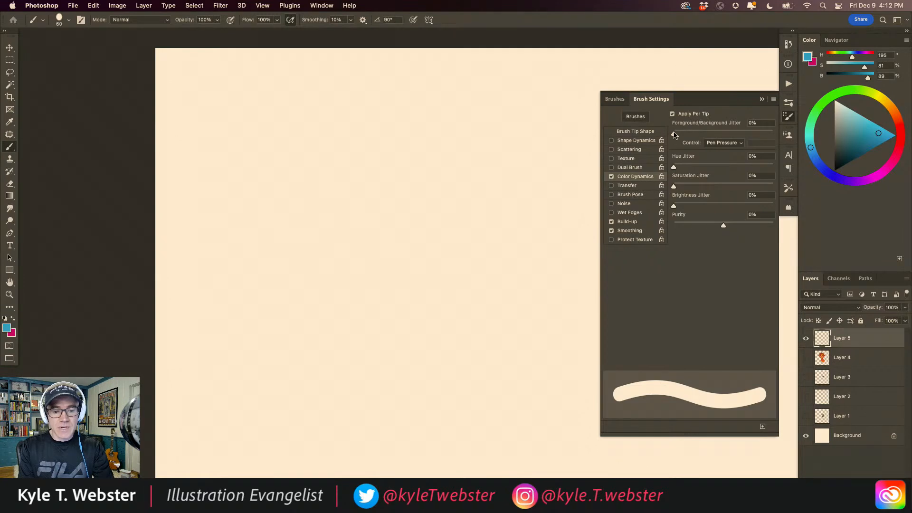
Step: Set Foreground/Background Jitter to 50%, write "he" in cursive, and inspect the color variation up close
drag(673, 135, 724, 135)
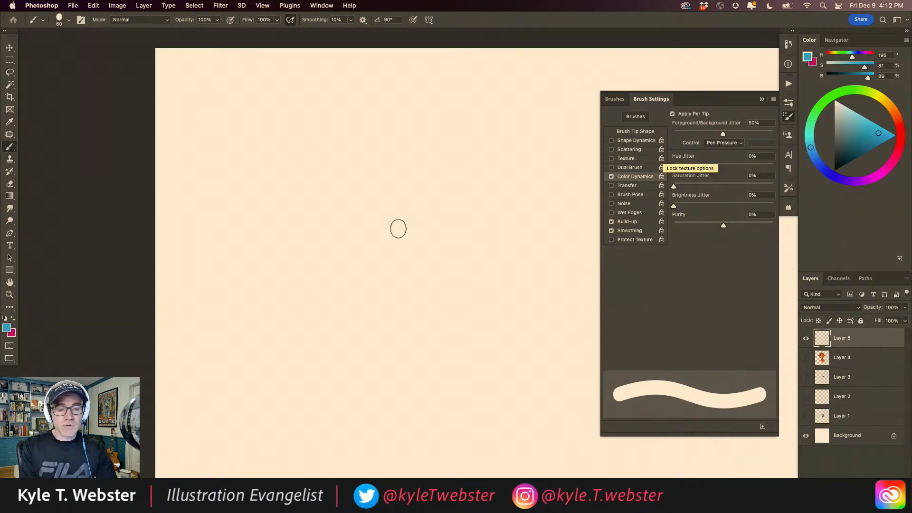
mouse_move(237, 190)
mouse_down()
mouse_move(300, 184)
mouse_move(308, 128)
mouse_move(288, 166)
mouse_move(311, 288)
mouse_move(346, 240)
mouse_move(357, 282)
mouse_move(410, 254)
mouse_move(386, 235)
mouse_move(430, 253)
mouse_up()
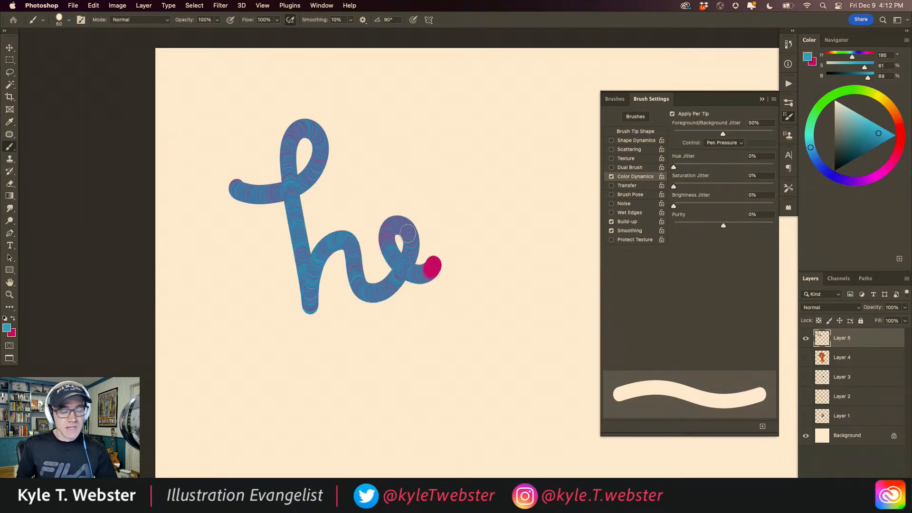
super+click(271, 203)
super+click(271, 202)
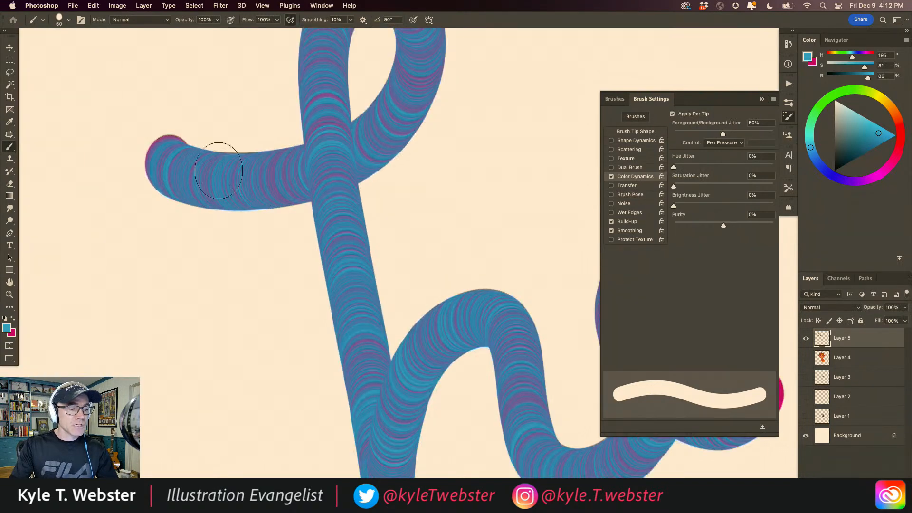
alt+click(355, 303)
alt+click(355, 303)
drag(330, 310, 310, 289)
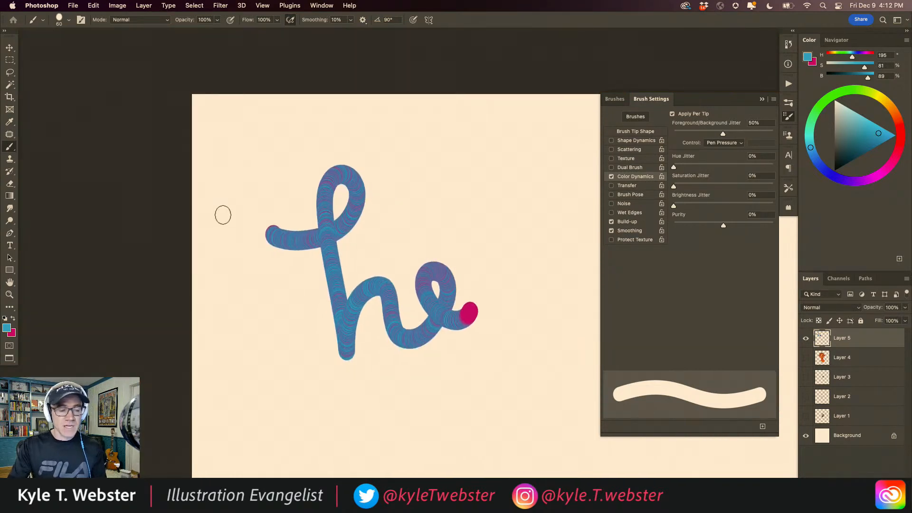
Step: Undo the "he" lettering and set Foreground/Background Jitter to 0%
key(super+z)
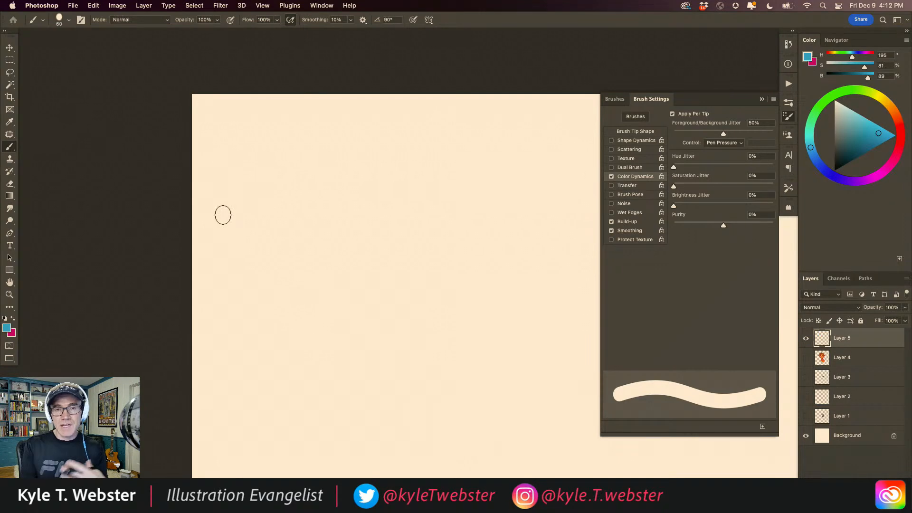
drag(723, 134, 645, 137)
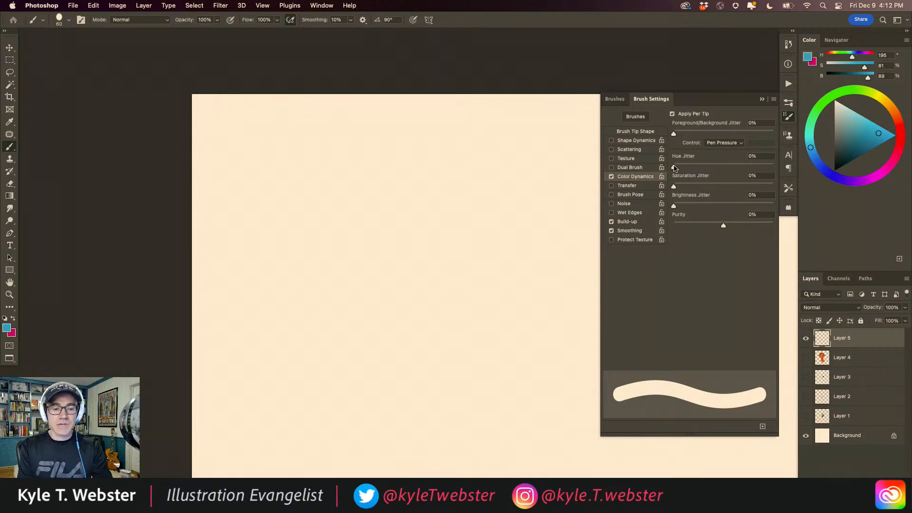
Step: Write "he" in cursive with Hue Jitter at 10%, and "hello" beneath it with Hue Jitter at 3%
drag(683, 167, 683, 167)
mouse_move(281, 231)
mouse_down()
mouse_move(350, 216)
mouse_move(378, 144)
mouse_move(358, 187)
mouse_move(365, 304)
mouse_move(379, 275)
mouse_move(418, 292)
mouse_move(464, 257)
mouse_move(443, 248)
mouse_move(478, 283)
mouse_up()
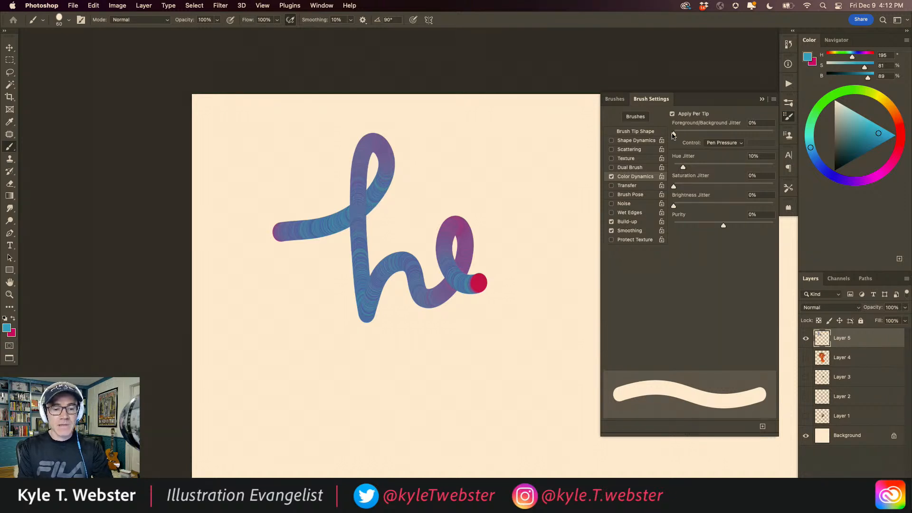
drag(682, 167, 678, 167)
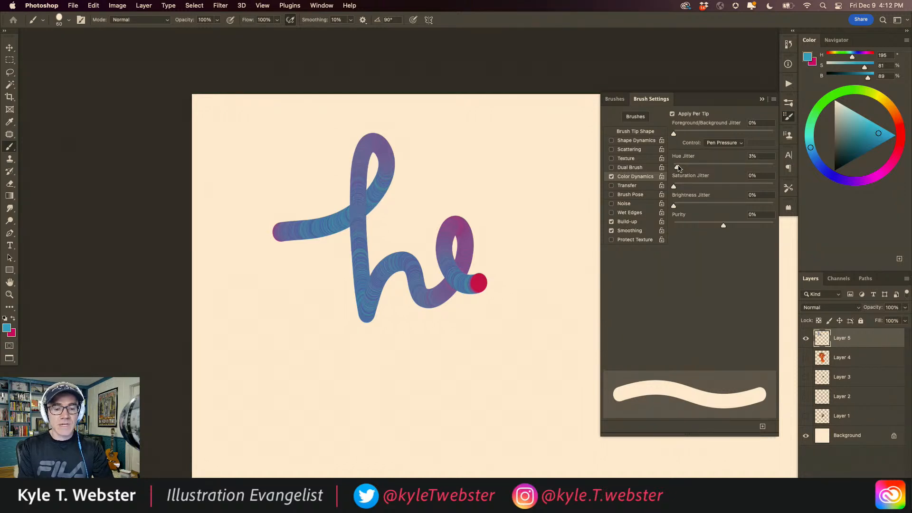
mouse_move(318, 379)
mouse_down()
mouse_move(393, 348)
mouse_move(380, 350)
mouse_move(387, 432)
mouse_move(428, 392)
mouse_move(468, 377)
mouse_move(456, 391)
mouse_move(538, 295)
mouse_move(534, 349)
mouse_move(574, 313)
mouse_move(595, 315)
mouse_move(588, 284)
mouse_up()
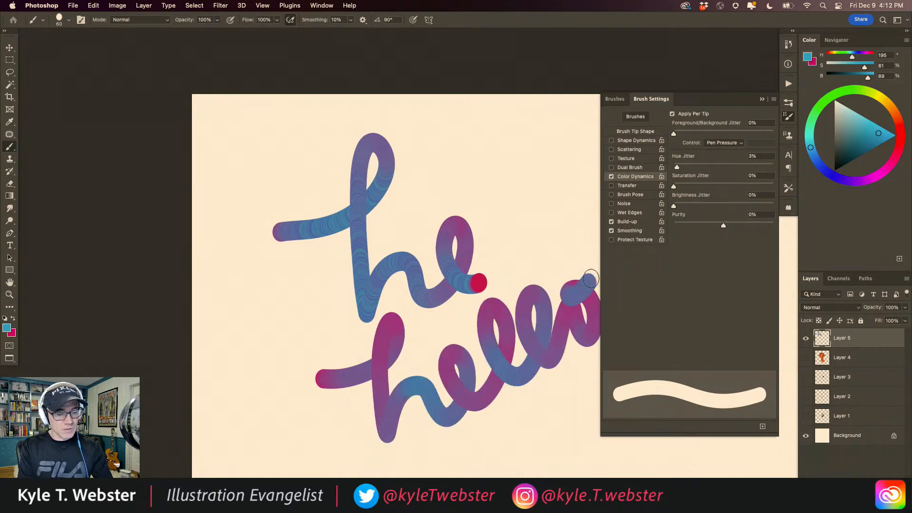
Step: Compare the two lettering samples up close, clear them from Layer 5 and deselect
click(415, 409)
super+click(413, 409)
super+click(408, 404)
alt+super+click(410, 403)
alt+super+click(410, 403)
alt+super+click(410, 403)
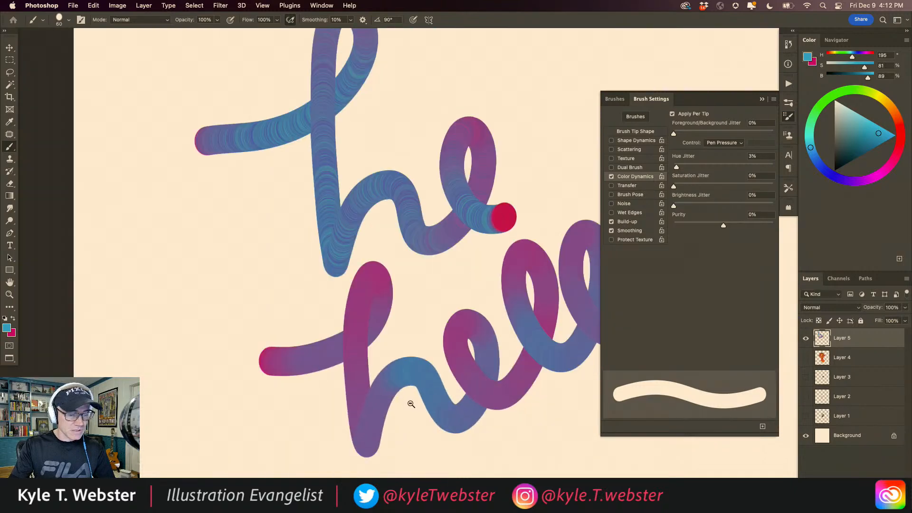
alt+super+click(410, 402)
key(super+a)
key(BackSpace)
key(super+d)
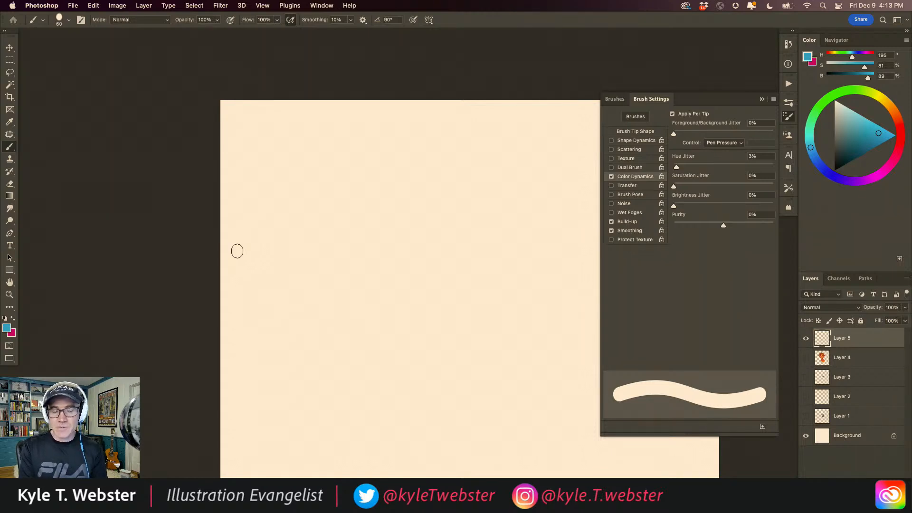
Step: Collapse the Paintbox and megapack brush groups and choose the Cracked Nibby brush from the Summer2021 group
click(615, 99)
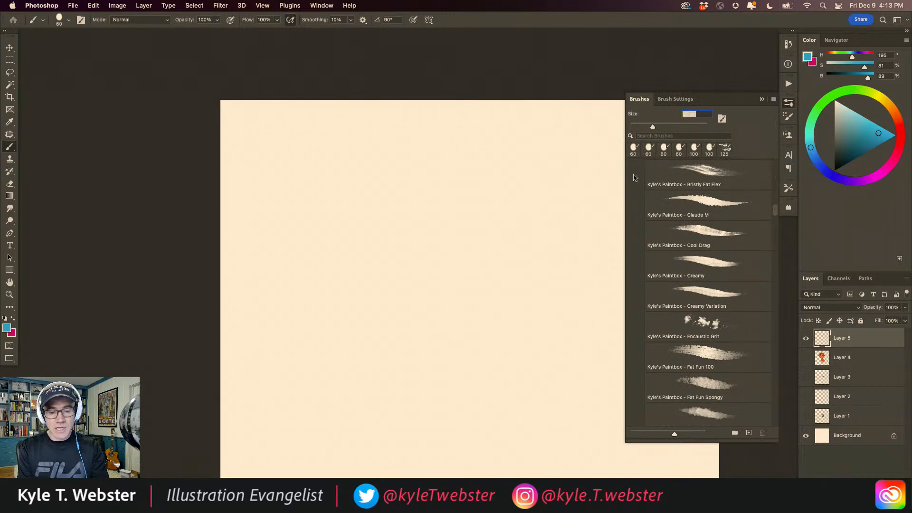
scroll(775, 212, up, 10)
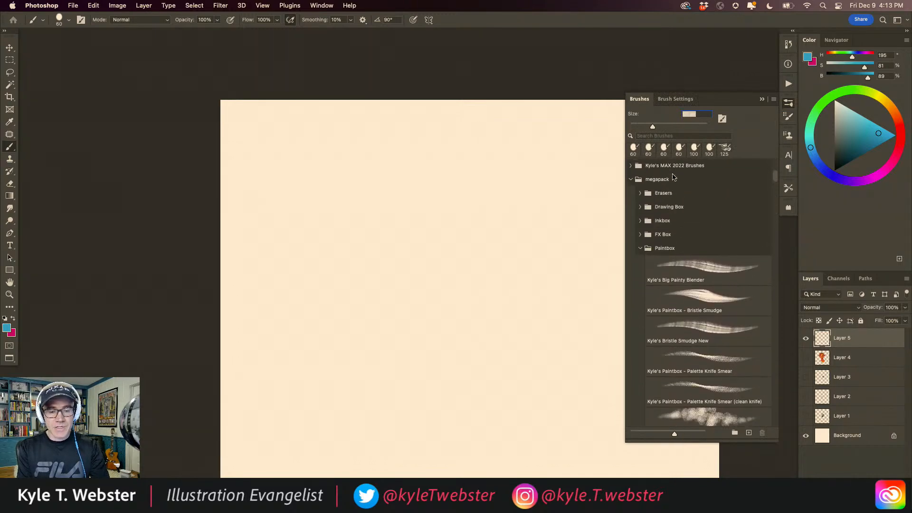
click(638, 249)
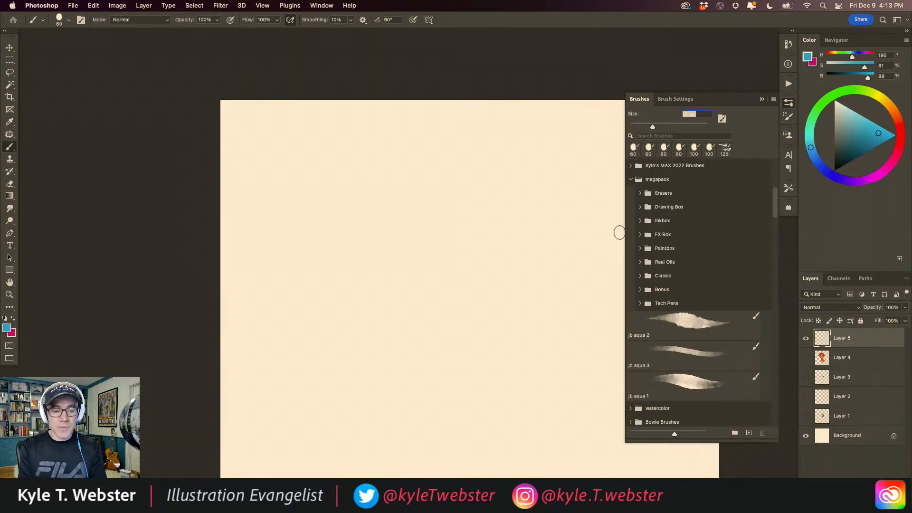
click(631, 179)
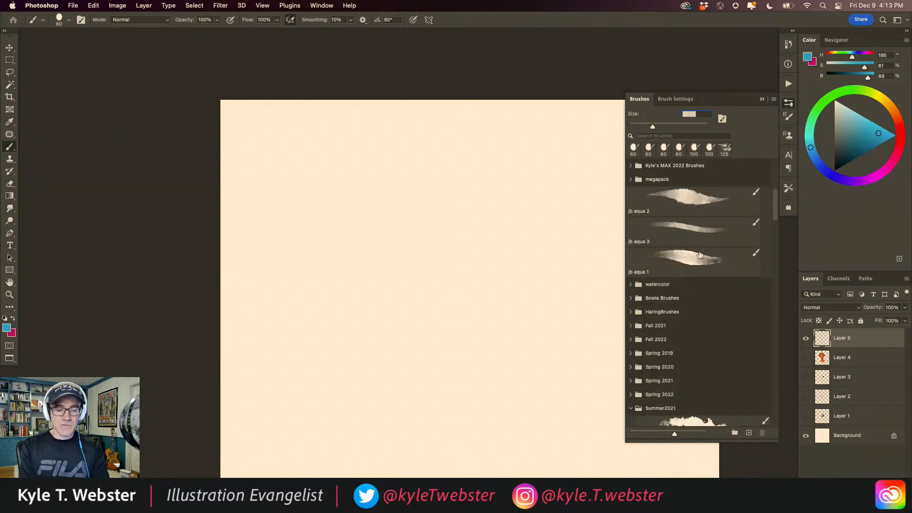
scroll(693, 261, down, 8)
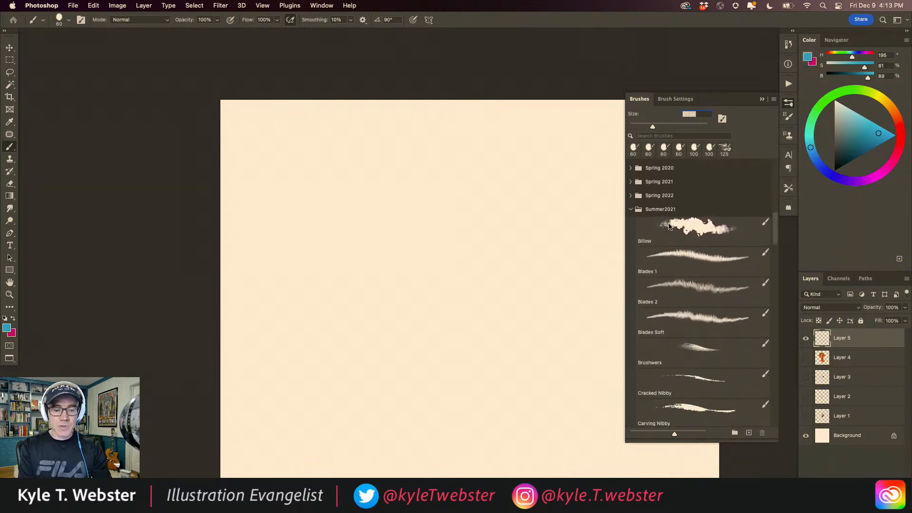
scroll(669, 226, down, 1)
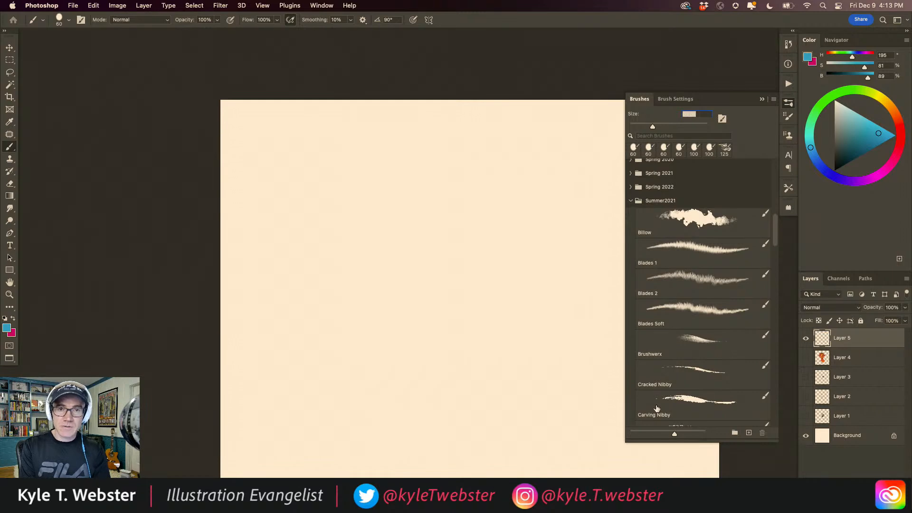
click(668, 384)
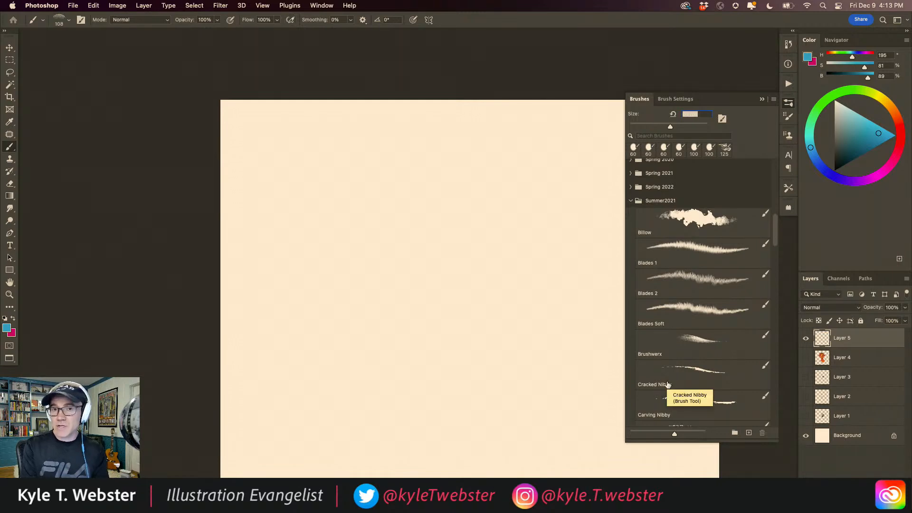
Step: Select the Disastro brush from the Summer2021 group
click(774, 100)
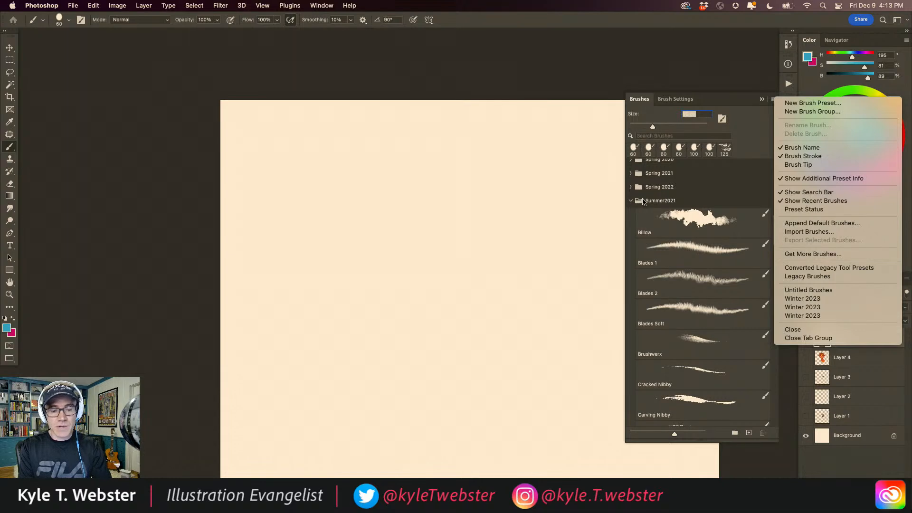
click(633, 219)
scroll(769, 223, down, 2)
scroll(767, 233, down, 5)
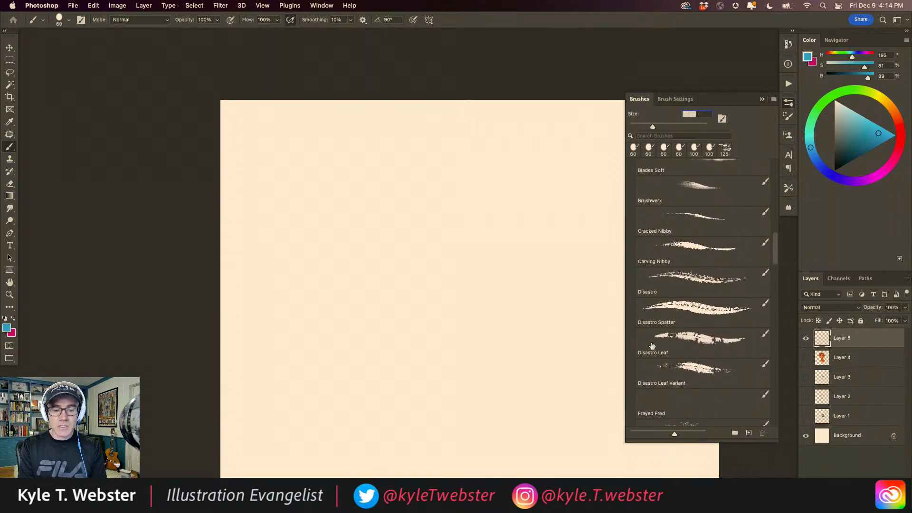
click(694, 279)
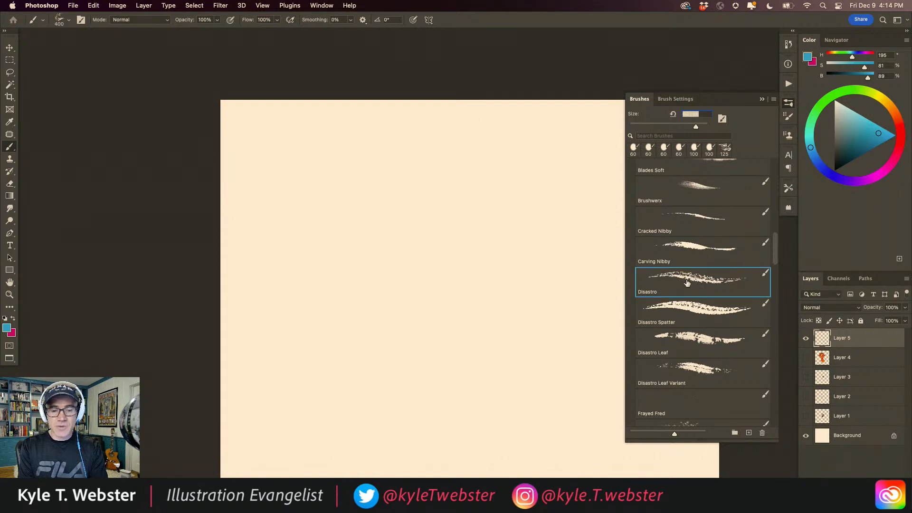
Step: Paint a dense patch of overlapping strokes near the canvas center, varying pen pressure, and extend it toward the upper right
click(762, 99)
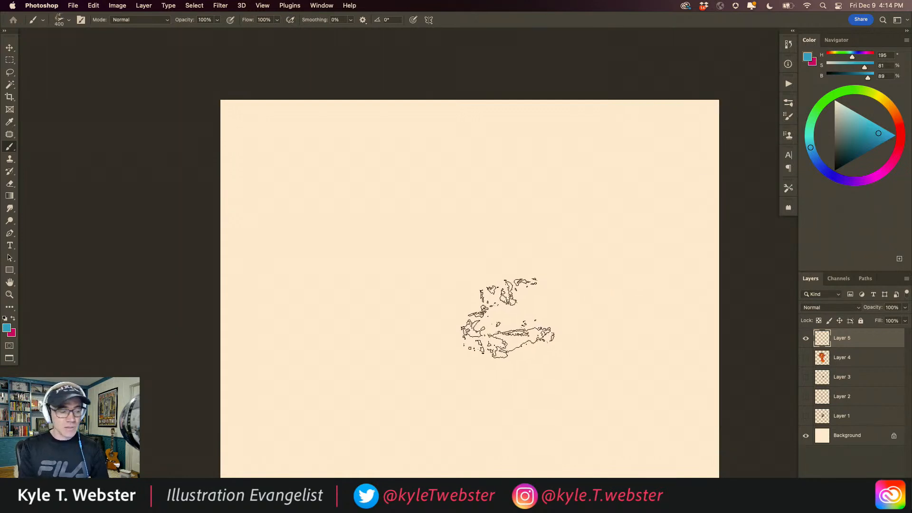
mouse_move(509, 291)
mouse_down()
mouse_move(492, 295)
mouse_move(475, 276)
mouse_move(478, 213)
mouse_move(520, 254)
mouse_move(498, 350)
mouse_move(459, 337)
mouse_move(482, 295)
mouse_move(556, 233)
mouse_move(499, 342)
mouse_move(467, 289)
mouse_move(437, 269)
mouse_move(448, 204)
mouse_move(458, 198)
mouse_move(404, 309)
mouse_move(397, 235)
mouse_move(380, 247)
mouse_move(404, 214)
mouse_move(377, 346)
mouse_move(407, 179)
mouse_up()
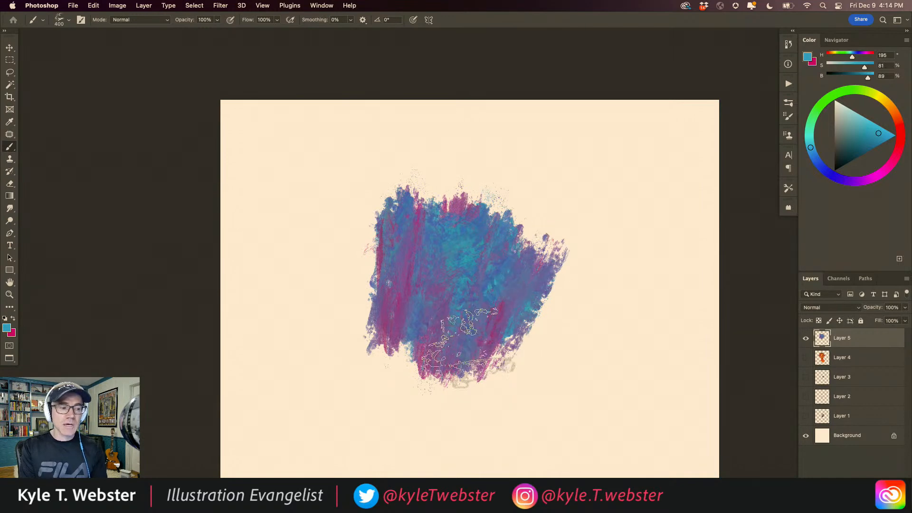
mouse_move(563, 204)
mouse_down()
mouse_move(582, 210)
mouse_move(506, 296)
mouse_move(598, 206)
mouse_move(538, 276)
mouse_move(588, 196)
mouse_move(524, 274)
mouse_move(571, 210)
mouse_move(529, 259)
mouse_up()
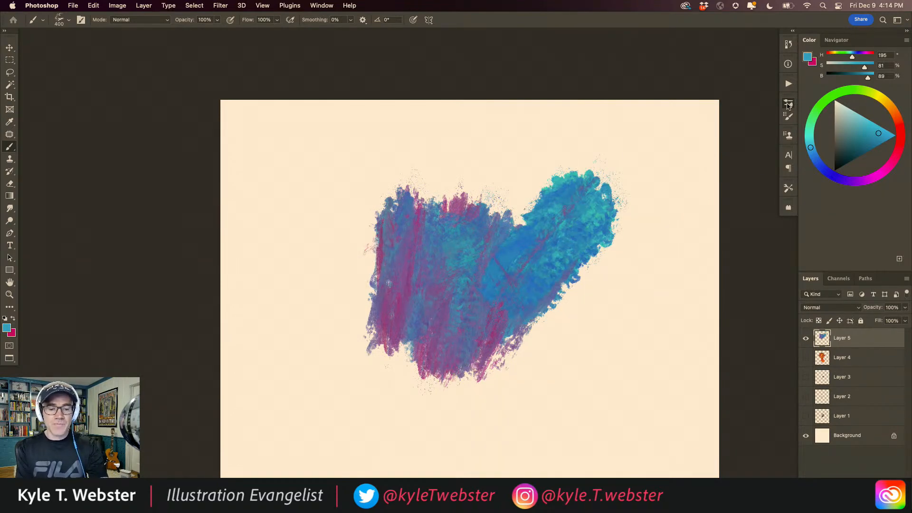
Step: Review the Disastro brush's Color Dynamics and Shape Dynamics settings while adding more diagonal strokes over and left of the patch
click(788, 103)
click(662, 100)
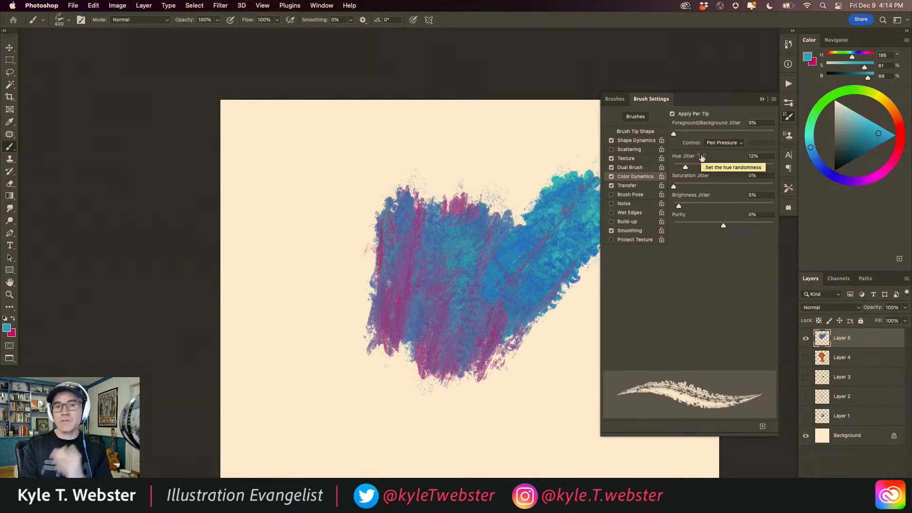
mouse_move(571, 209)
mouse_down()
mouse_move(540, 173)
mouse_move(499, 265)
mouse_move(520, 266)
mouse_move(518, 199)
mouse_move(494, 195)
mouse_move(494, 166)
mouse_move(439, 285)
mouse_move(478, 198)
mouse_move(485, 155)
mouse_move(456, 309)
mouse_move(498, 214)
mouse_up()
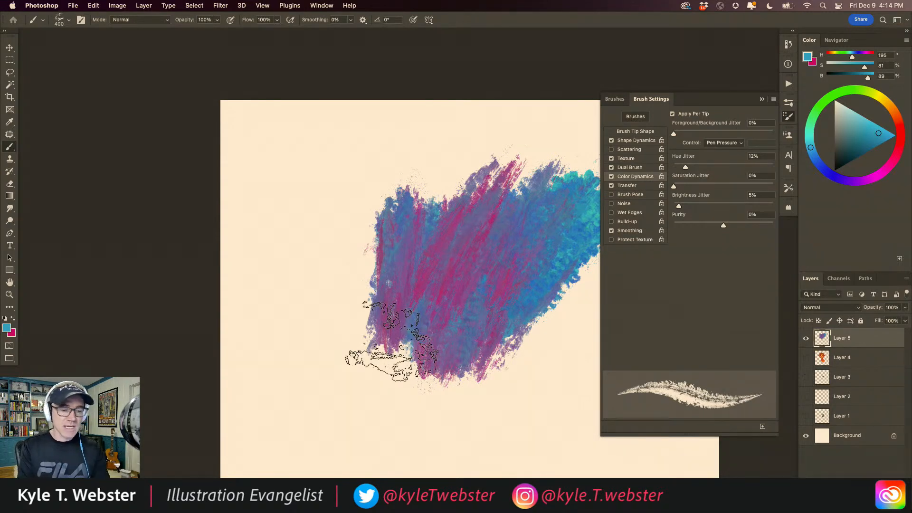
click(637, 140)
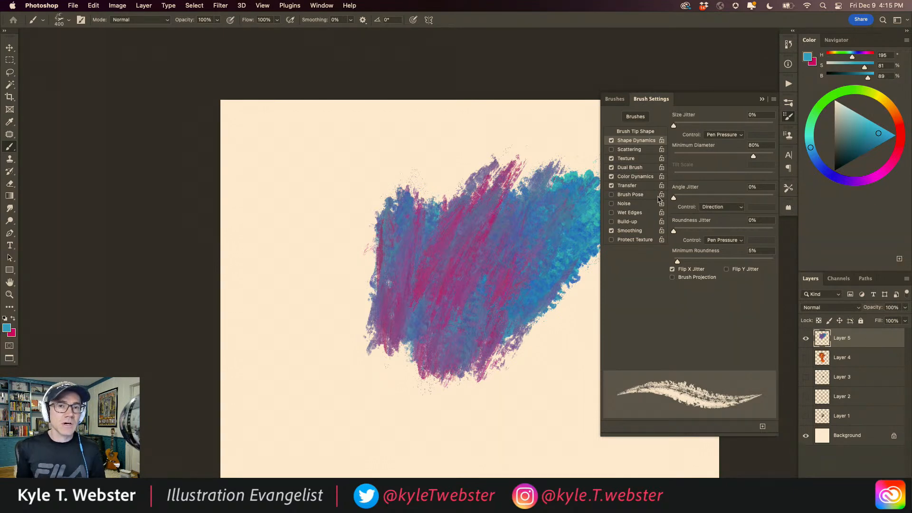
mouse_move(395, 394)
mouse_down()
mouse_move(341, 394)
mouse_move(325, 284)
mouse_move(395, 361)
mouse_move(328, 209)
mouse_move(366, 228)
mouse_move(299, 152)
mouse_up()
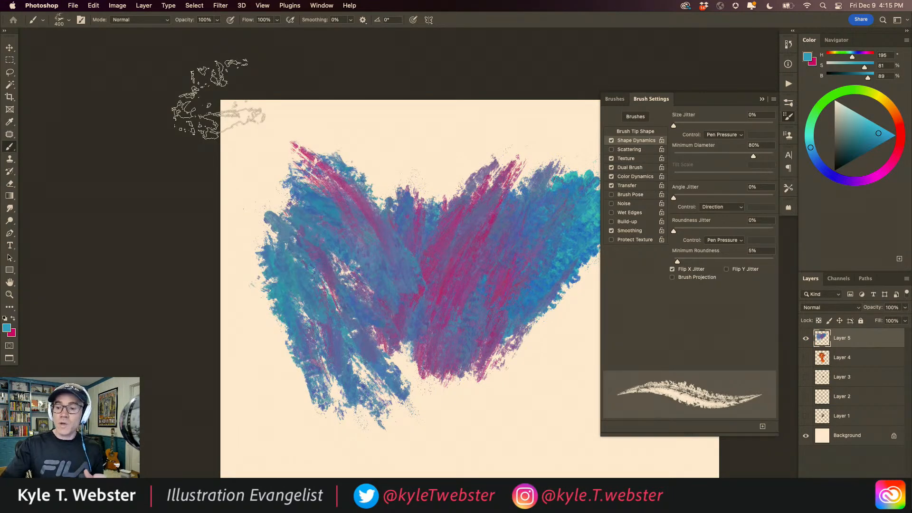
Step: Clear the painted patch from Layer 5 and paint new diagonal zigzag strokes with the Disastro Spatter brush
key(Delete)
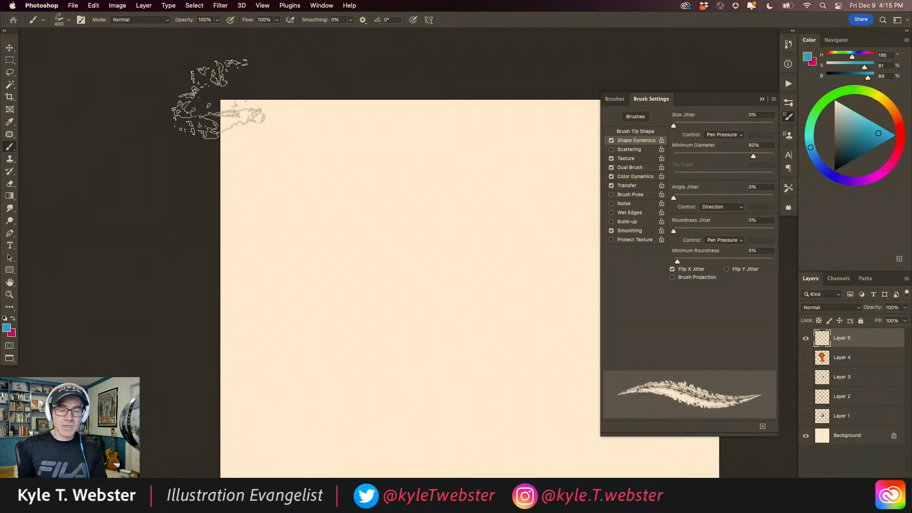
click(621, 118)
click(688, 310)
click(762, 99)
mouse_move(555, 166)
mouse_down()
mouse_move(470, 350)
mouse_move(489, 204)
mouse_move(379, 350)
mouse_move(400, 214)
mouse_up()
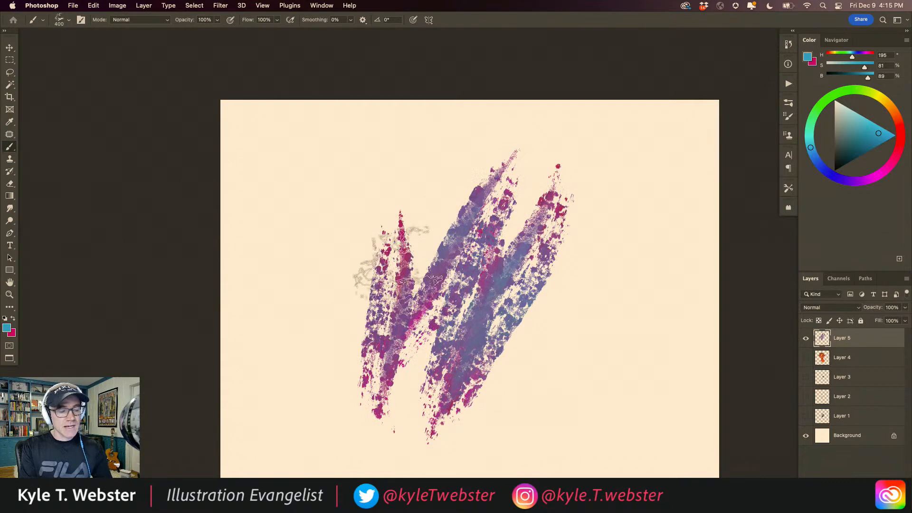
Step: Extend the Disastro Spatter painting with dense, varied-pressure strokes crossing the zigzags and filling the upper right of the canvas
mouse_move(549, 326)
mouse_down()
mouse_move(336, 153)
mouse_move(622, 342)
mouse_move(589, 309)
mouse_move(549, 163)
mouse_move(651, 234)
mouse_move(639, 214)
mouse_move(580, 376)
mouse_move(575, 233)
mouse_move(537, 157)
mouse_up()
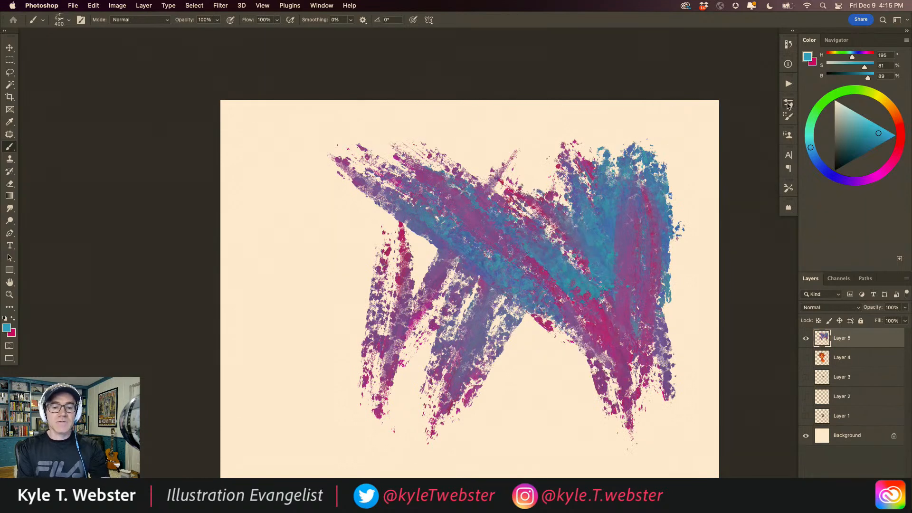
Step: Examine the Disastro Spatter brush's Shape Dynamics and Dual Brush settings and locate its 800 px dual brush tip
click(789, 104)
click(674, 99)
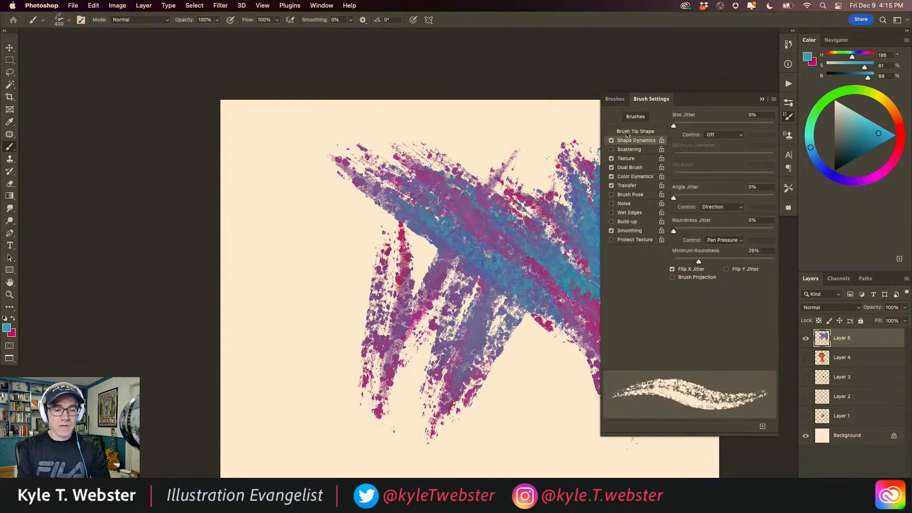
click(630, 167)
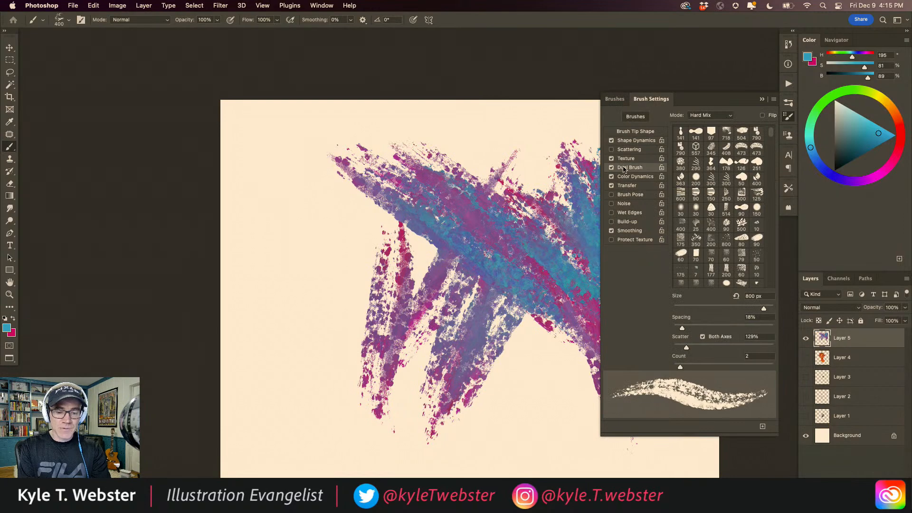
scroll(698, 166, down, 10)
scroll(698, 166, down, 10)
scroll(683, 216, down, 10)
scroll(672, 268, down, 6)
click(742, 208)
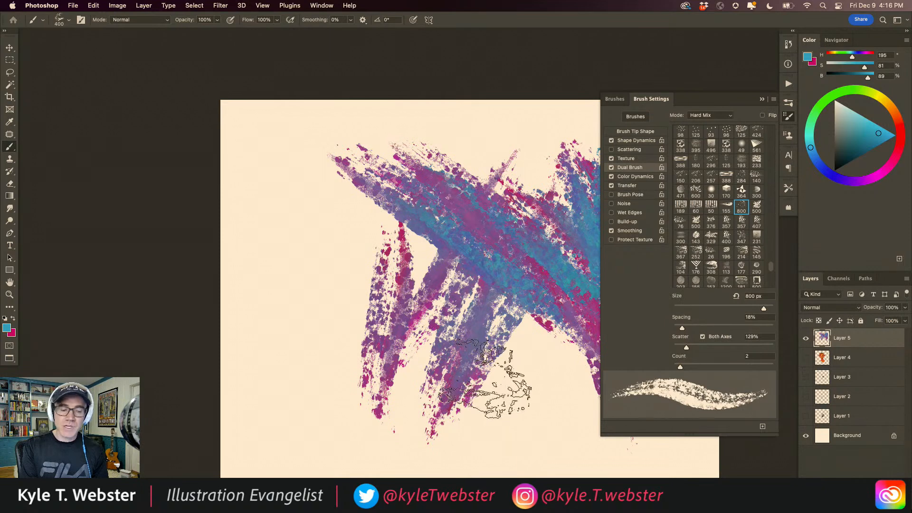
Step: Paint broad diagonal strokes over the left half of the canvas, then erase all paint from Layer 5 and deselect
mouse_move(280, 185)
mouse_down()
mouse_move(336, 377)
mouse_move(387, 451)
mouse_up()
mouse_move(280, 208)
mouse_down()
mouse_move(395, 347)
mouse_move(304, 199)
mouse_move(397, 305)
mouse_move(328, 195)
mouse_move(352, 190)
mouse_move(373, 280)
mouse_move(328, 209)
mouse_move(313, 399)
mouse_move(319, 304)
mouse_move(309, 304)
mouse_move(309, 413)
mouse_move(302, 271)
mouse_move(313, 280)
mouse_move(314, 266)
mouse_move(406, 347)
mouse_move(399, 323)
mouse_move(430, 337)
mouse_move(527, 418)
mouse_move(506, 382)
mouse_move(520, 361)
mouse_move(508, 385)
mouse_move(490, 332)
mouse_up()
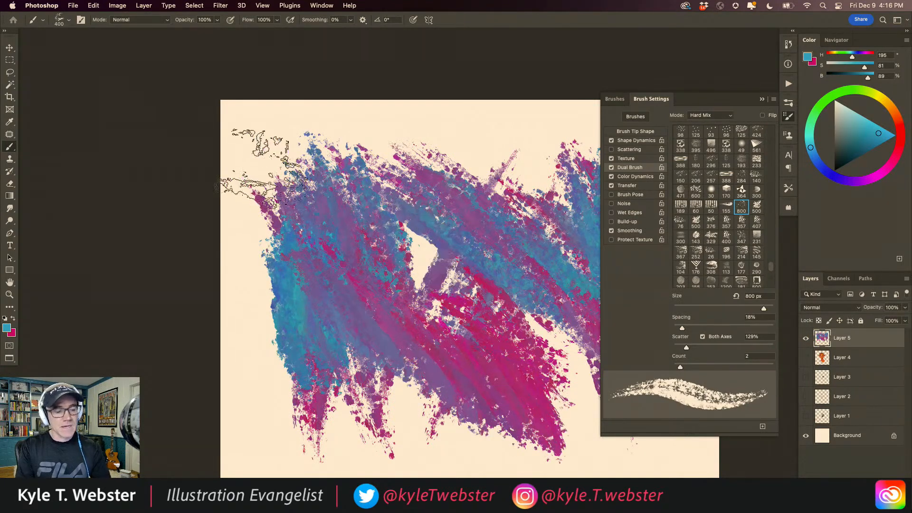
key(super+a)
key(Delete)
key(super+d)
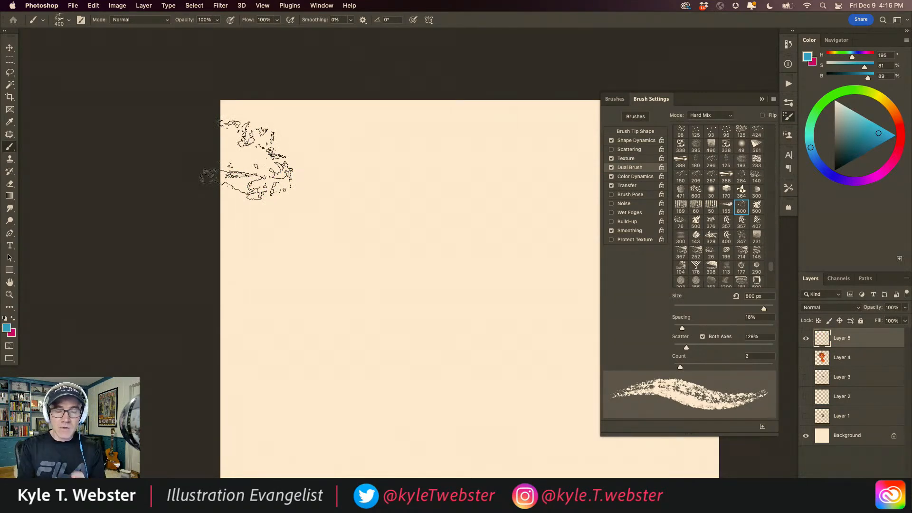
Step: Paint a dense patch of overlapping Disastro Spatter strokes around the canvas center, then clear it from Layer 5
mouse_move(479, 209)
mouse_down()
mouse_move(377, 367)
mouse_move(458, 153)
mouse_move(386, 342)
mouse_move(361, 306)
mouse_move(370, 404)
mouse_move(418, 247)
mouse_move(491, 190)
mouse_move(427, 417)
mouse_move(509, 258)
mouse_move(395, 328)
mouse_move(467, 335)
mouse_move(522, 323)
mouse_move(465, 224)
mouse_move(434, 195)
mouse_move(494, 200)
mouse_move(522, 266)
mouse_move(504, 223)
mouse_move(456, 261)
mouse_move(324, 217)
mouse_up()
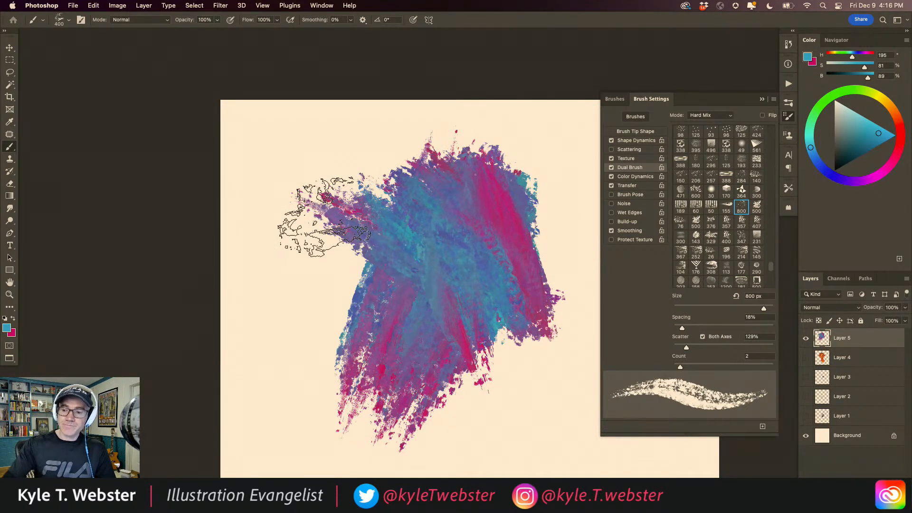
key(super+a)
key(BackSpace)
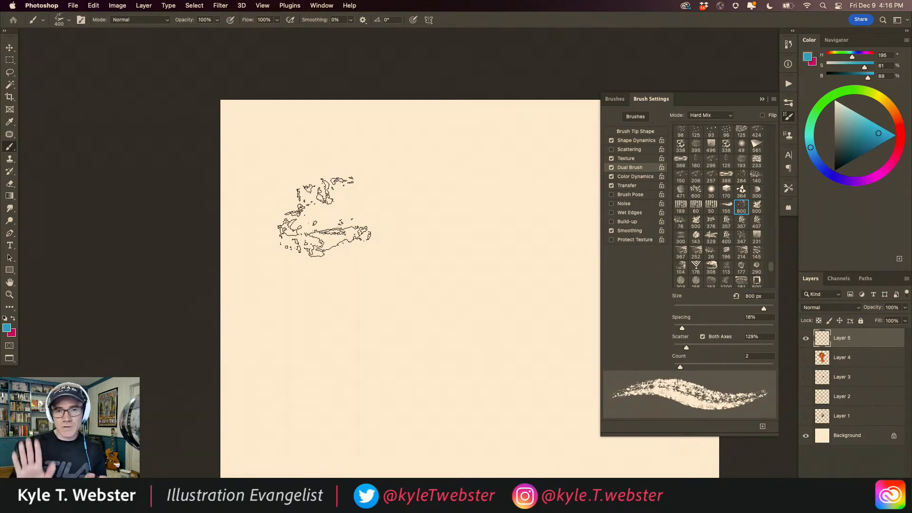
Step: Select the Kyle's Paintbox - Watercolor Fill brush from the Paintbox folder of the megapack group
click(615, 100)
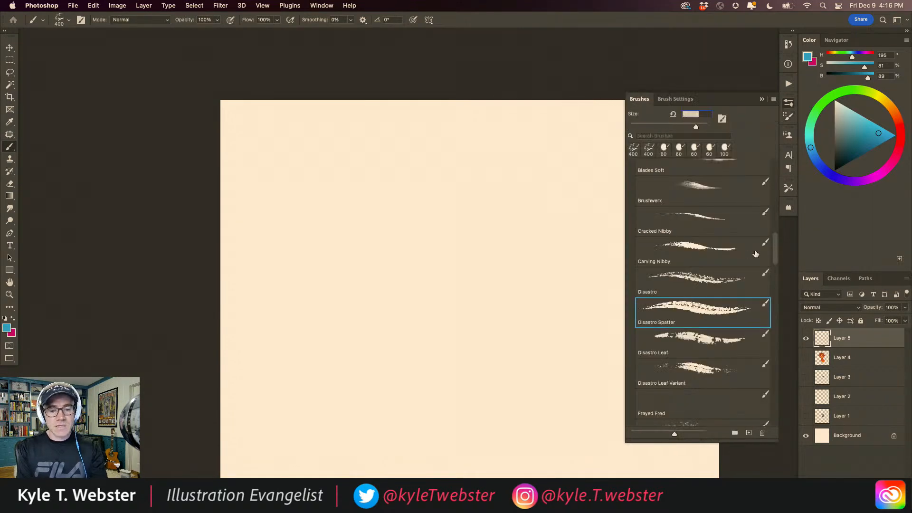
scroll(668, 191, up, 5)
scroll(668, 191, down, 2)
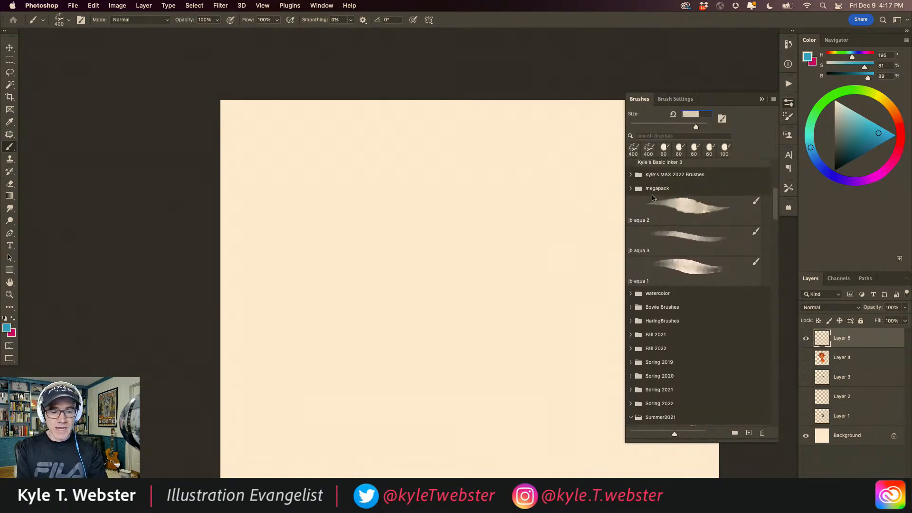
click(631, 203)
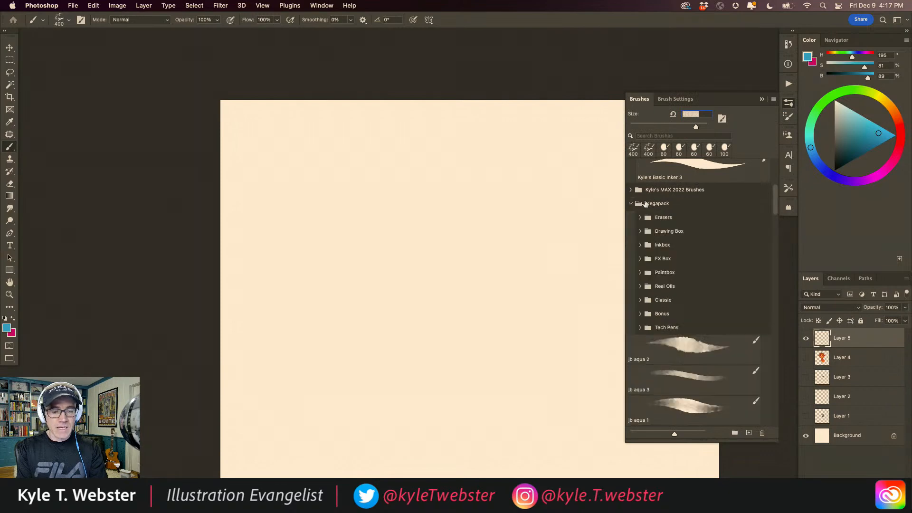
click(640, 272)
mouse_move(770, 180)
mouse_down()
mouse_move(750, 266)
mouse_move(693, 313)
mouse_move(642, 321)
mouse_up()
scroll(642, 321, down, 5)
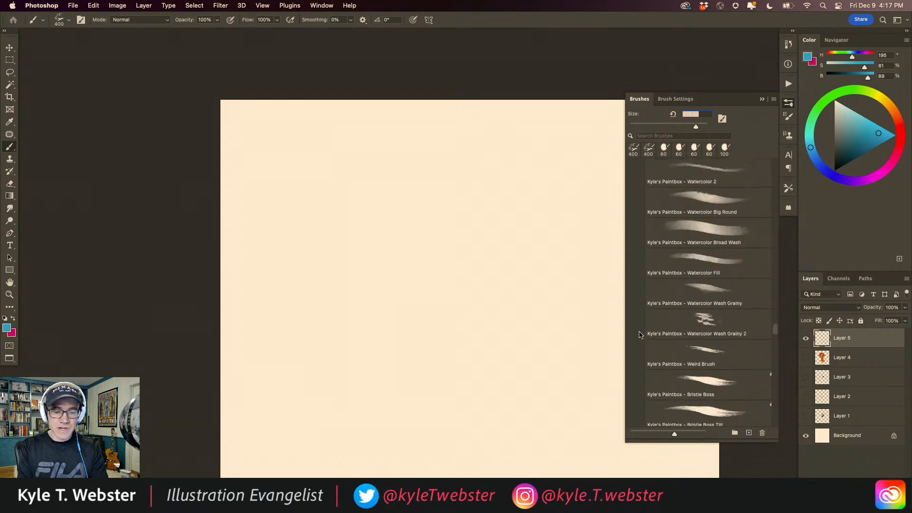
click(650, 264)
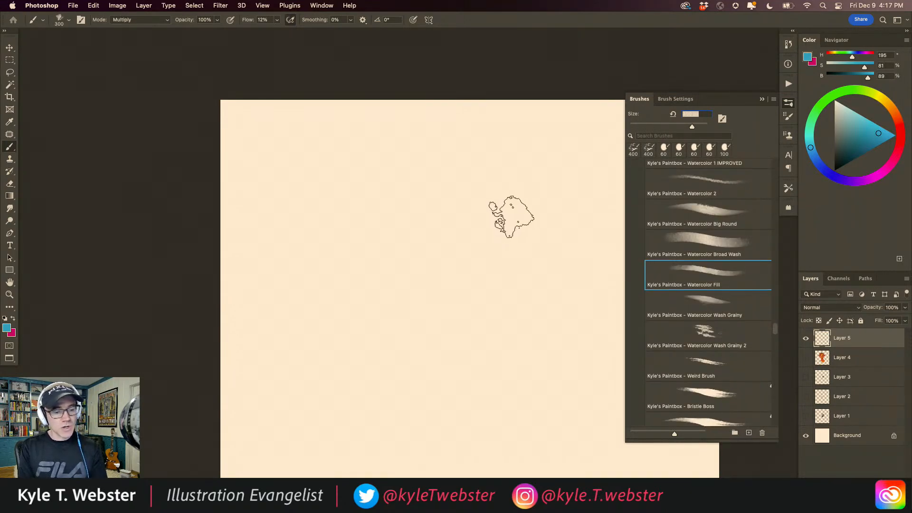
Step: Test the Watercolor Fill brush with two large washes in the foreground blue, undoing each one
mouse_move(517, 228)
mouse_down()
mouse_move(394, 250)
mouse_move(490, 261)
mouse_move(388, 290)
mouse_move(516, 283)
mouse_move(370, 315)
mouse_move(522, 311)
mouse_move(390, 344)
mouse_move(513, 335)
mouse_move(355, 361)
mouse_move(342, 277)
mouse_up()
double_click(9, 295)
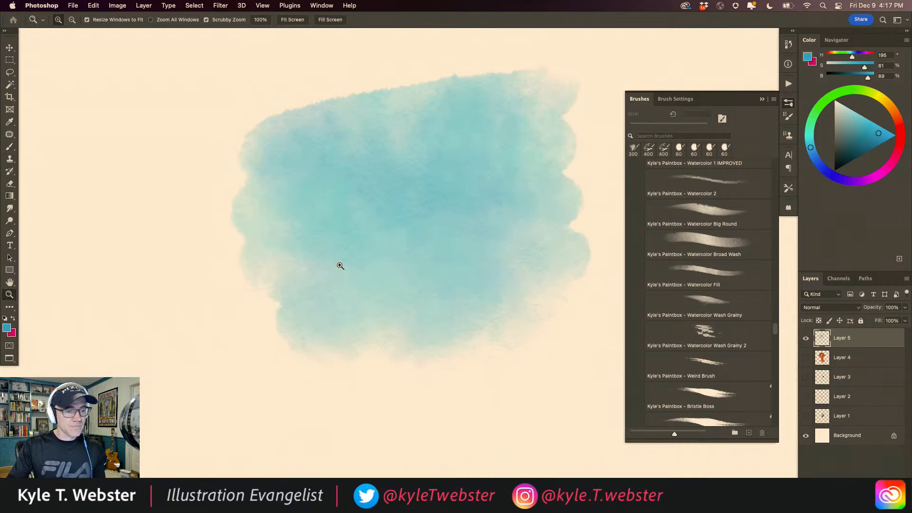
key(ctrl+z)
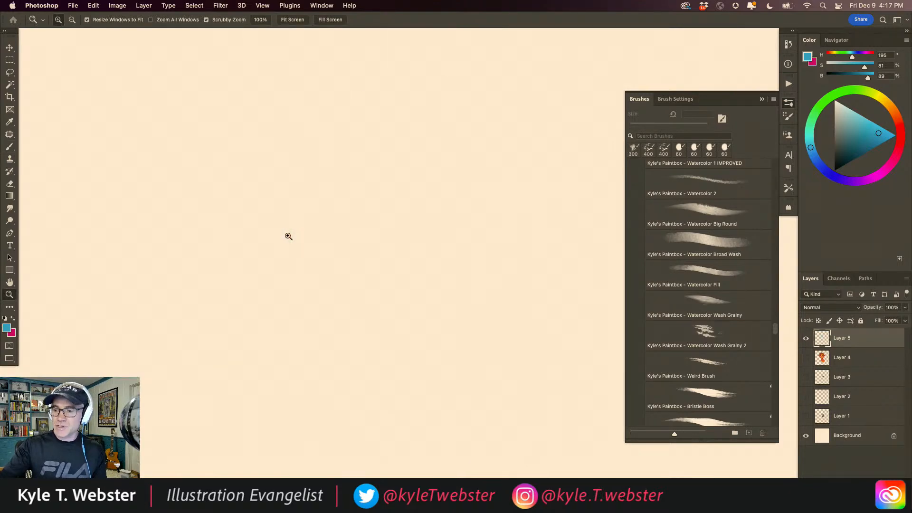
key(b)
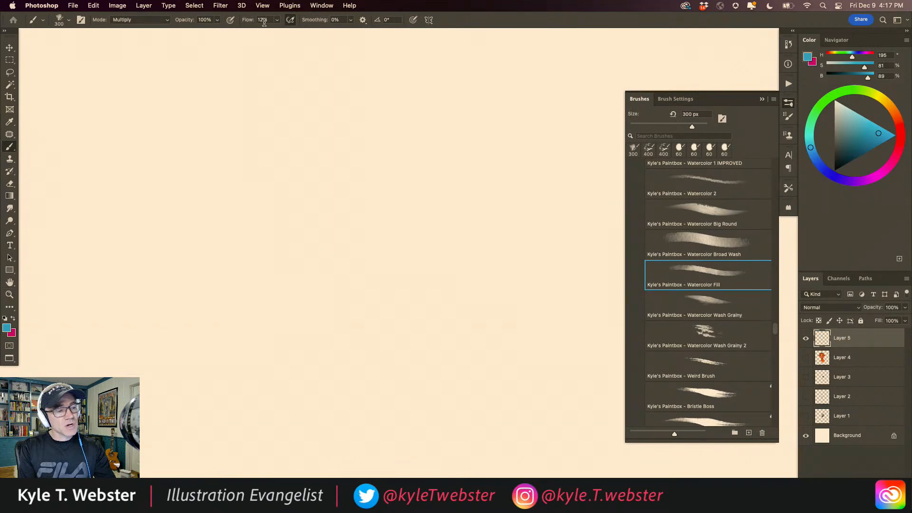
mouse_move(515, 205)
mouse_down()
mouse_move(276, 171)
mouse_move(521, 208)
mouse_move(252, 198)
mouse_move(509, 269)
mouse_move(286, 253)
mouse_move(394, 291)
mouse_move(399, 322)
mouse_move(277, 332)
mouse_move(464, 417)
mouse_move(314, 418)
mouse_up()
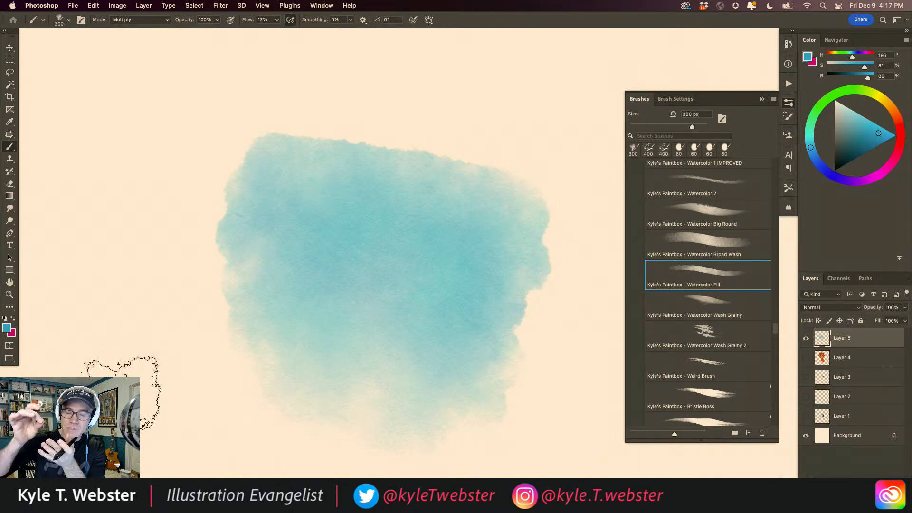
key(super+z)
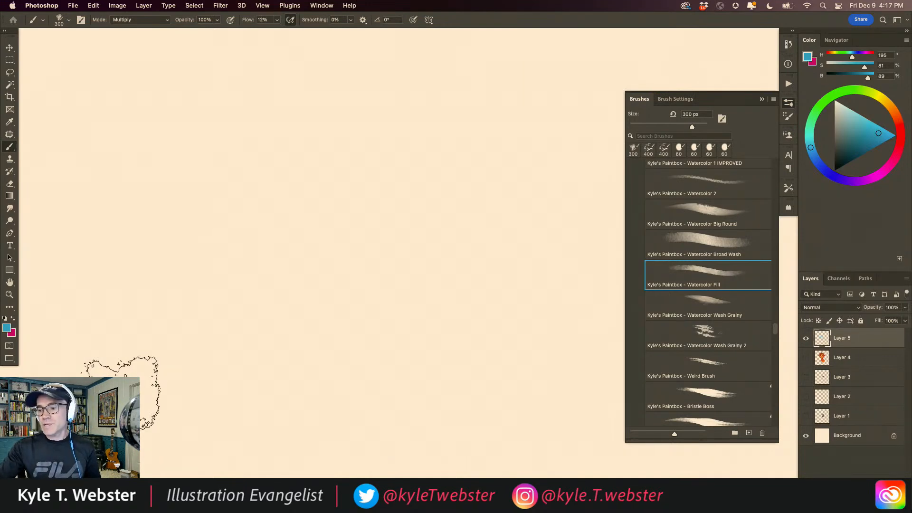
Step: Set the brush Flow to 60% and its Transfer minimums to 70% for opacity and 49% for flow, both pressure-controlled
click(277, 19)
mouse_move(275, 30)
mouse_down()
mouse_move(287, 61)
mouse_move(336, 60)
mouse_up()
click(676, 98)
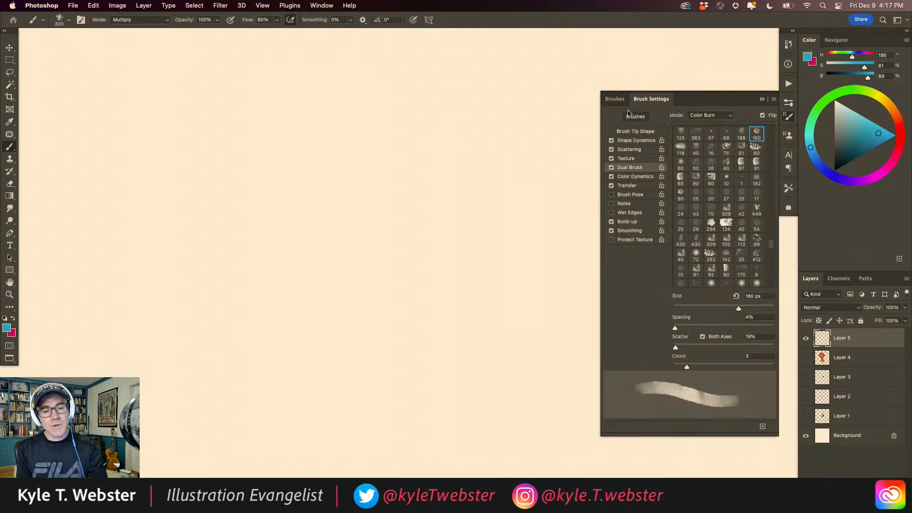
click(625, 185)
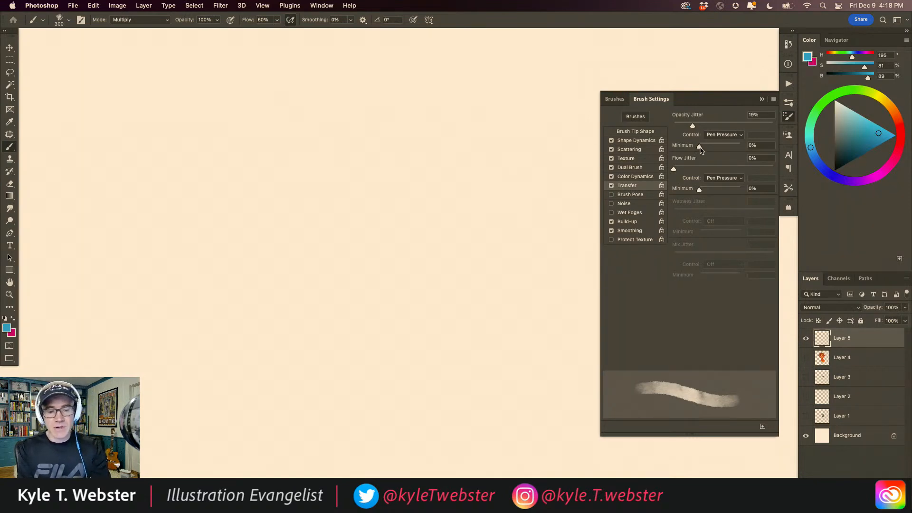
drag(700, 149, 727, 148)
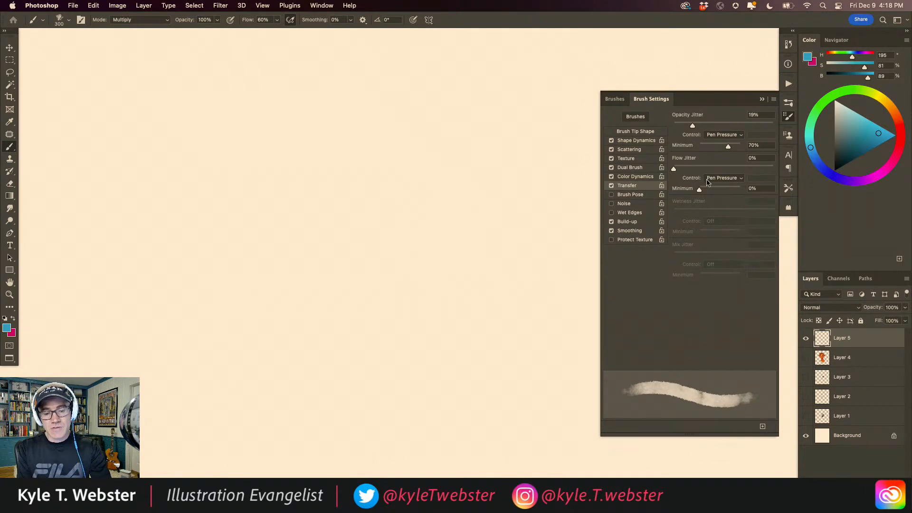
drag(700, 189, 720, 192)
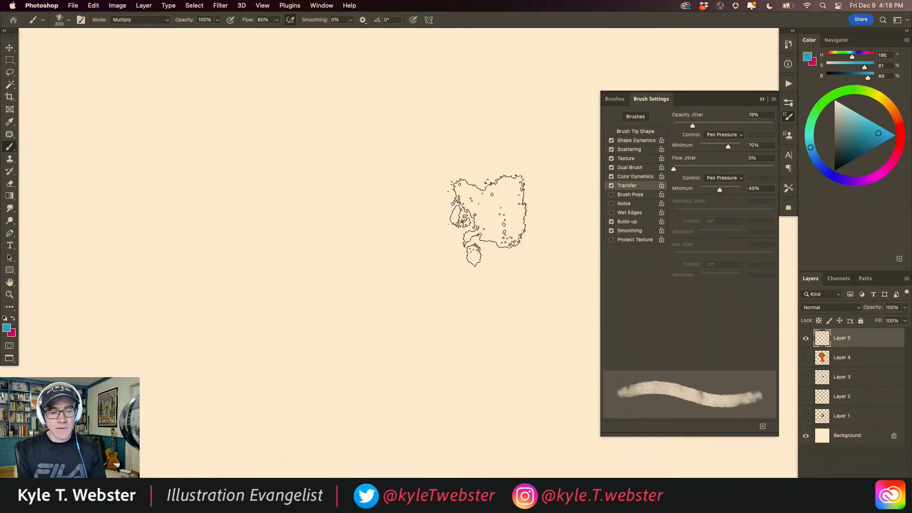
Step: Set the Foreground/Background Jitter control in Color Dynamics to Pen Pressure
click(622, 176)
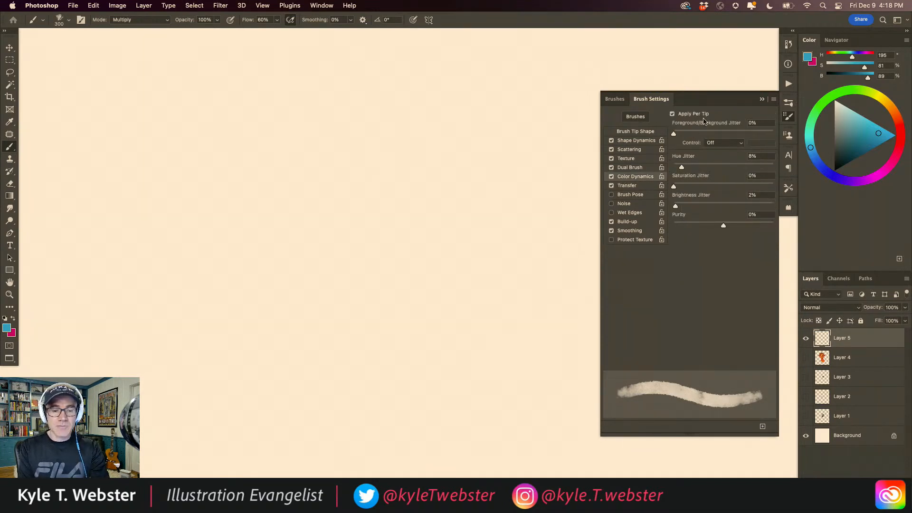
click(711, 144)
click(724, 162)
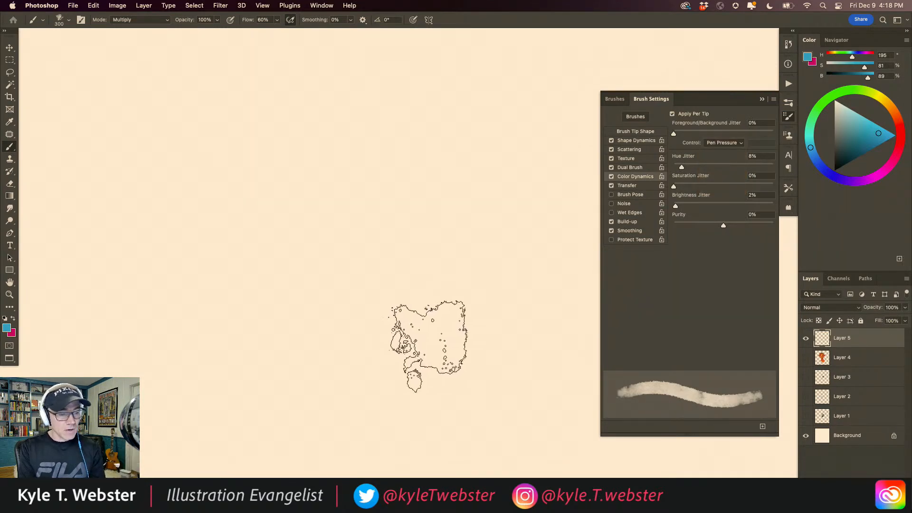
Step: Paint a large watercolor block with a second overlapping stroke using varied pen pressure, then clear it from Layer 5
mouse_move(487, 188)
mouse_down()
mouse_move(335, 175)
mouse_move(422, 188)
mouse_move(311, 199)
mouse_move(441, 224)
mouse_move(277, 230)
mouse_move(465, 279)
mouse_move(326, 295)
mouse_move(346, 327)
mouse_move(452, 363)
mouse_move(265, 377)
mouse_move(452, 408)
mouse_move(257, 419)
mouse_move(451, 430)
mouse_move(279, 427)
mouse_move(252, 404)
mouse_move(255, 180)
mouse_move(393, 173)
mouse_move(476, 240)
mouse_move(470, 404)
mouse_move(386, 346)
mouse_move(438, 208)
mouse_move(305, 204)
mouse_move(342, 347)
mouse_move(350, 255)
mouse_move(363, 248)
mouse_move(407, 371)
mouse_move(467, 233)
mouse_move(494, 300)
mouse_move(487, 427)
mouse_move(499, 247)
mouse_move(455, 164)
mouse_move(438, 265)
mouse_move(475, 376)
mouse_up()
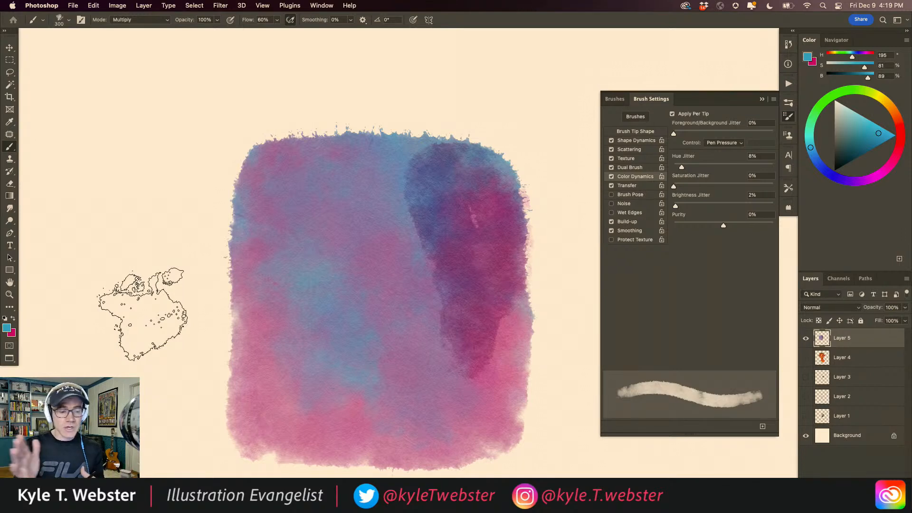
key(super+a)
key(BackSpace)
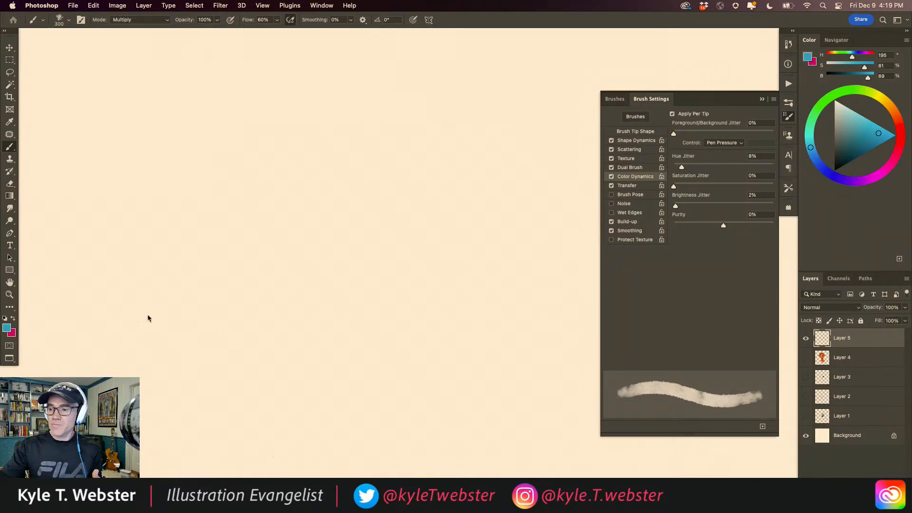
Step: Replace the watercolor brush's tip shape with the textured 199 px tip
click(625, 132)
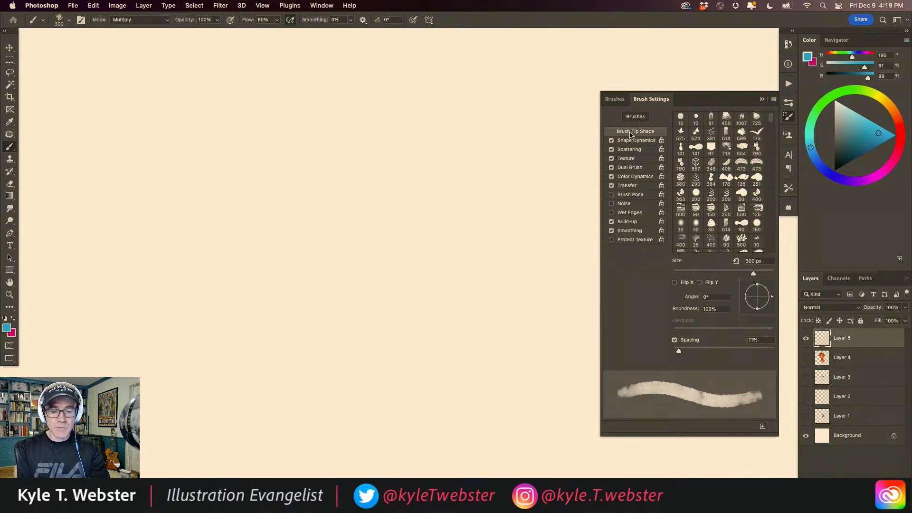
drag(772, 119, 669, 176)
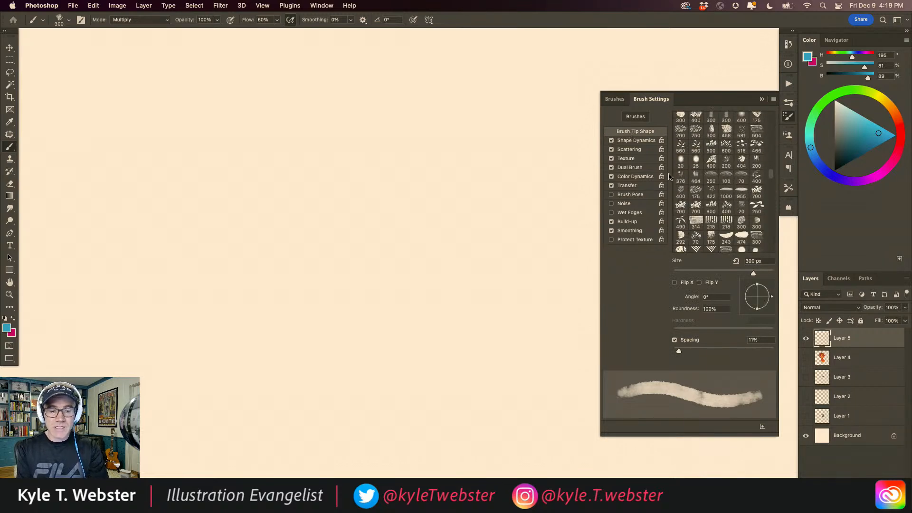
scroll(669, 177, down, 3)
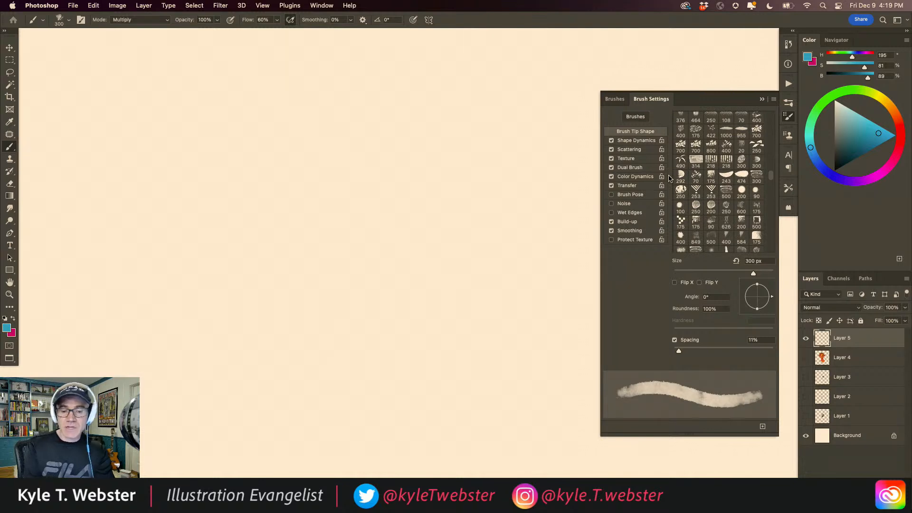
scroll(669, 185, down, 10)
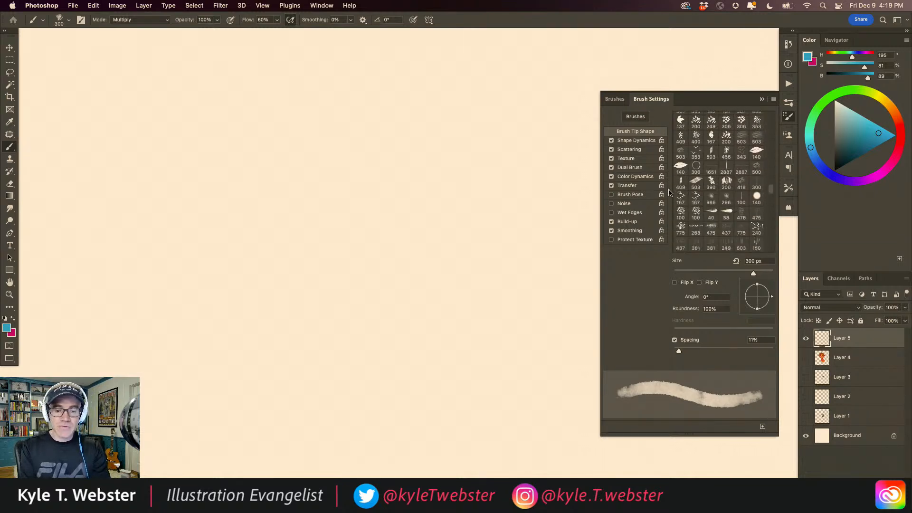
scroll(669, 198, down, 5)
scroll(669, 201, down, 4)
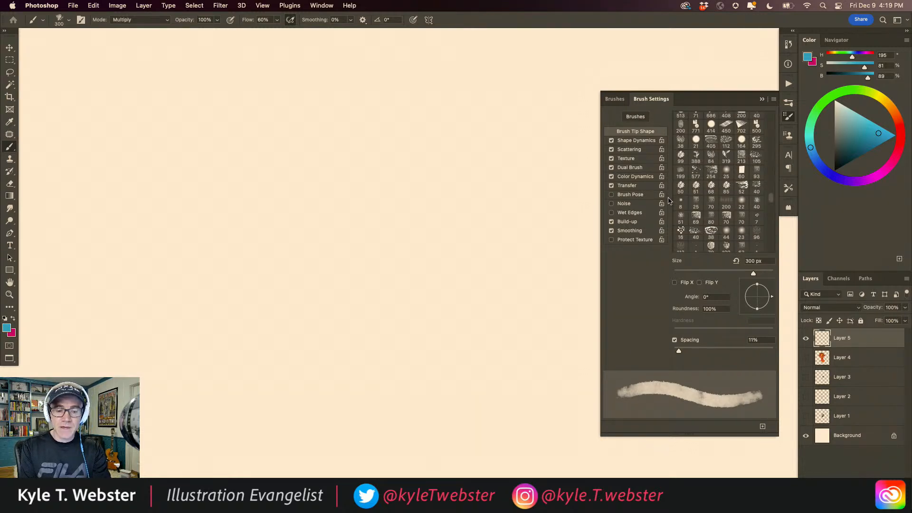
scroll(669, 202, up, 2)
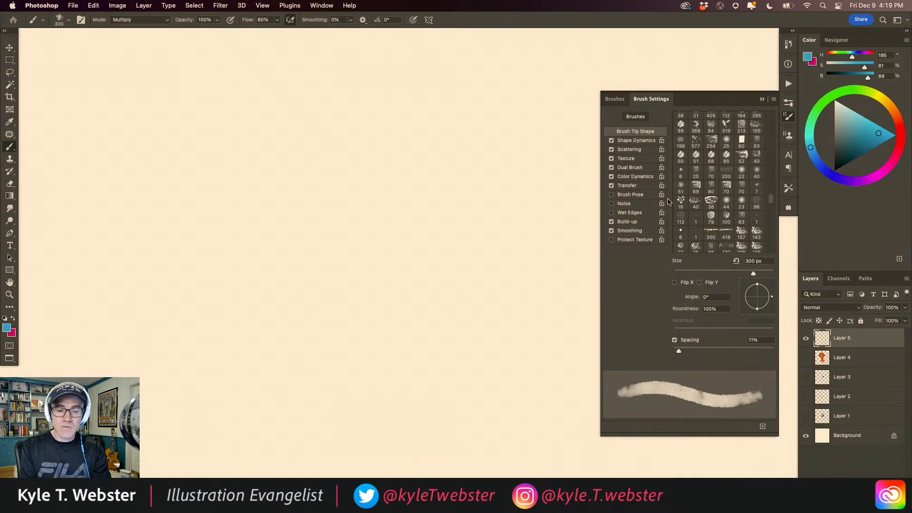
click(680, 144)
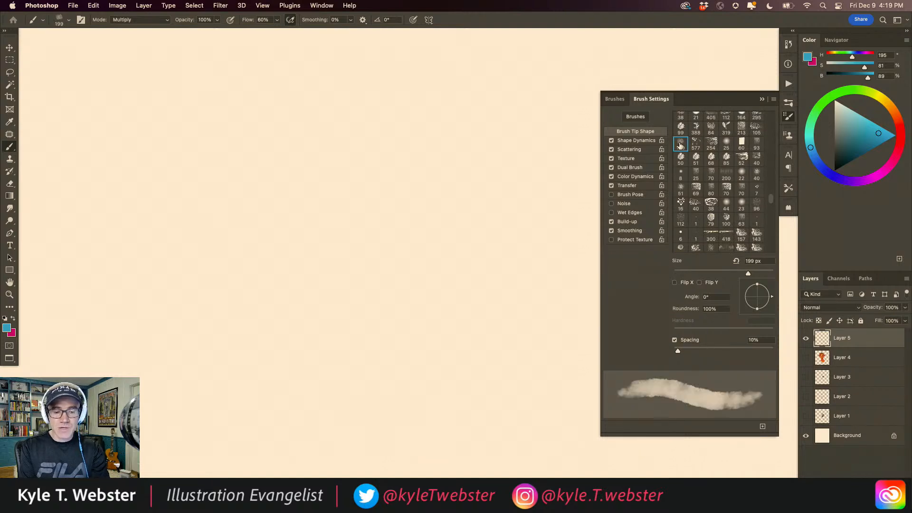
Step: Check the brush's Scattering settings and set the Minimum Diameter in Shape Dynamics to 56%
click(623, 150)
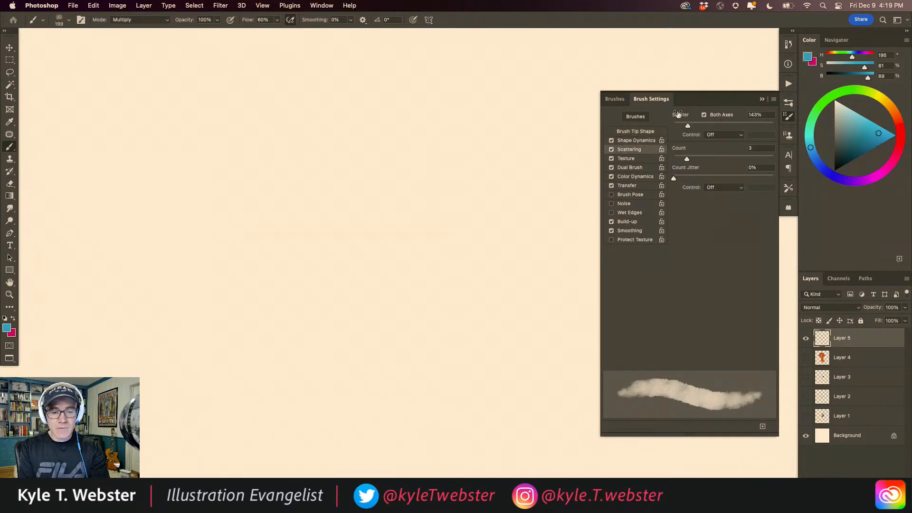
click(627, 141)
drag(697, 154, 730, 157)
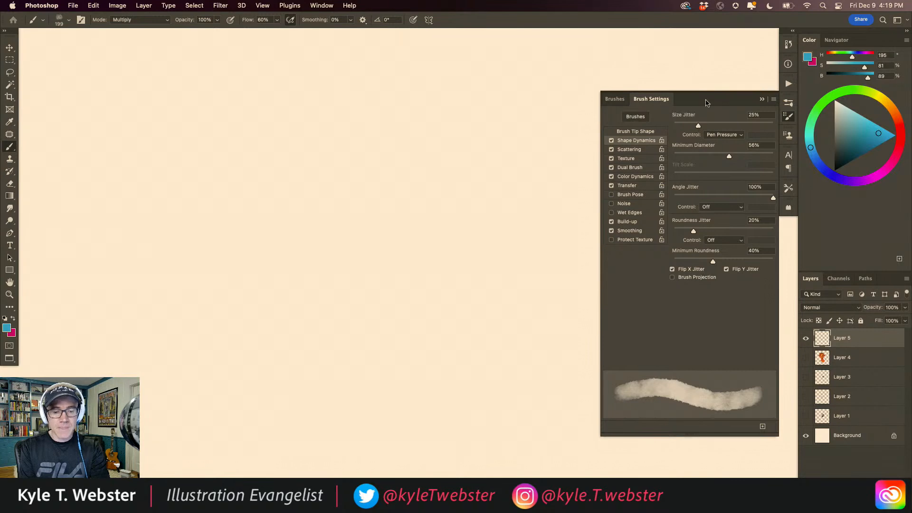
Step: Paint a large blue-to-pink watercolor block on Layer 5 with varied pen pressure, then undo it
mouse_move(494, 176)
mouse_down()
mouse_move(309, 155)
mouse_move(413, 197)
mouse_move(264, 195)
mouse_move(310, 244)
mouse_move(448, 281)
mouse_move(204, 279)
mouse_move(488, 353)
mouse_move(204, 346)
mouse_move(468, 401)
mouse_move(224, 383)
mouse_move(376, 421)
mouse_move(386, 437)
mouse_move(214, 427)
mouse_move(188, 350)
mouse_move(173, 261)
mouse_up()
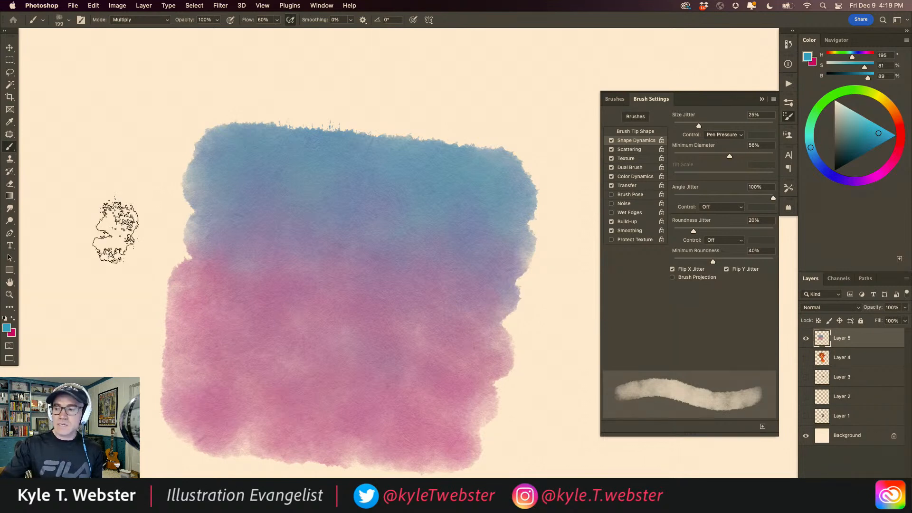
key(super+z)
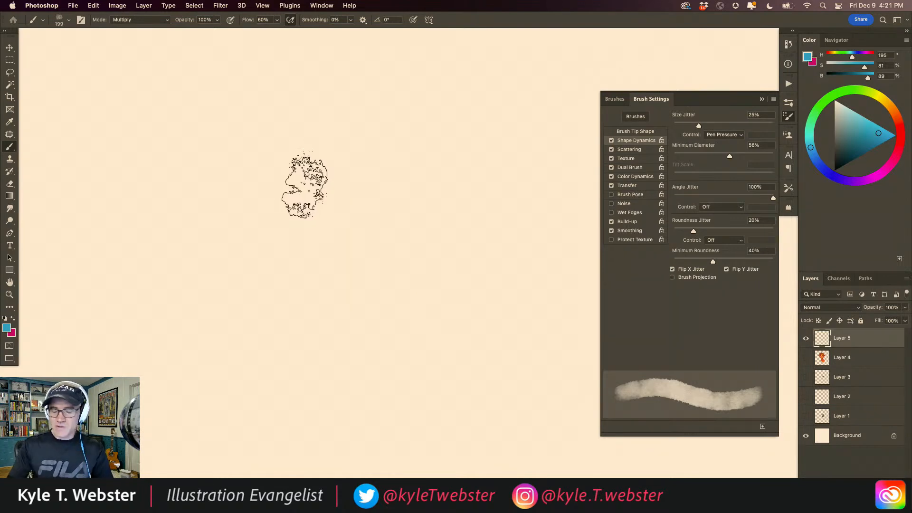
Step: Switch to the Disastro Spatter brush and reduce its size to 200 px
alt+click(429, 300)
drag(404, 304, 387, 291)
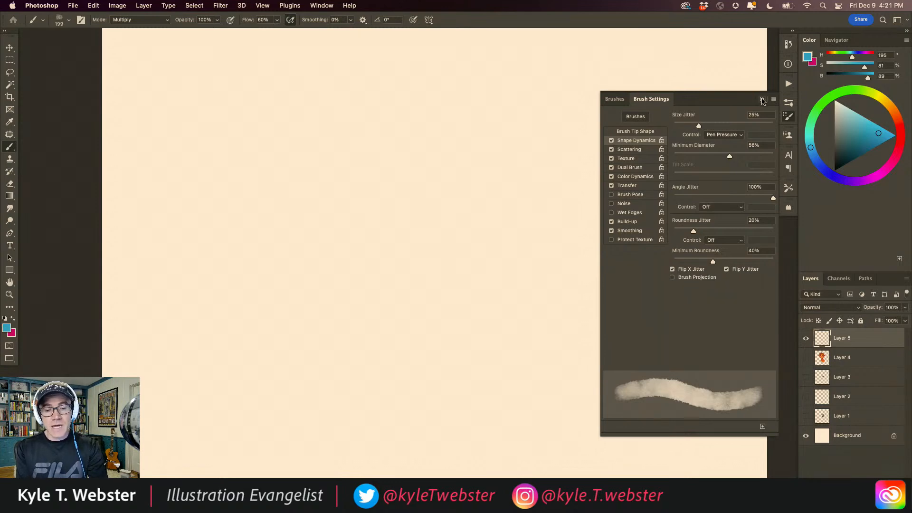
click(614, 99)
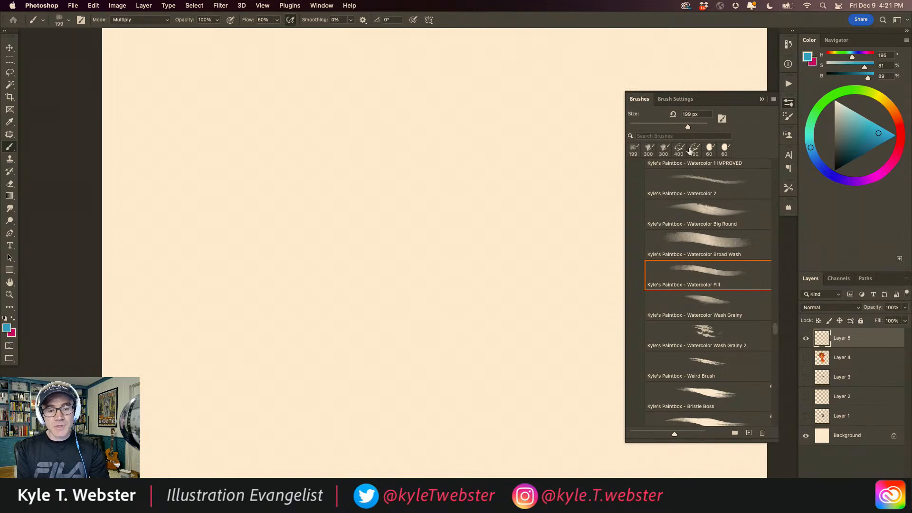
click(680, 149)
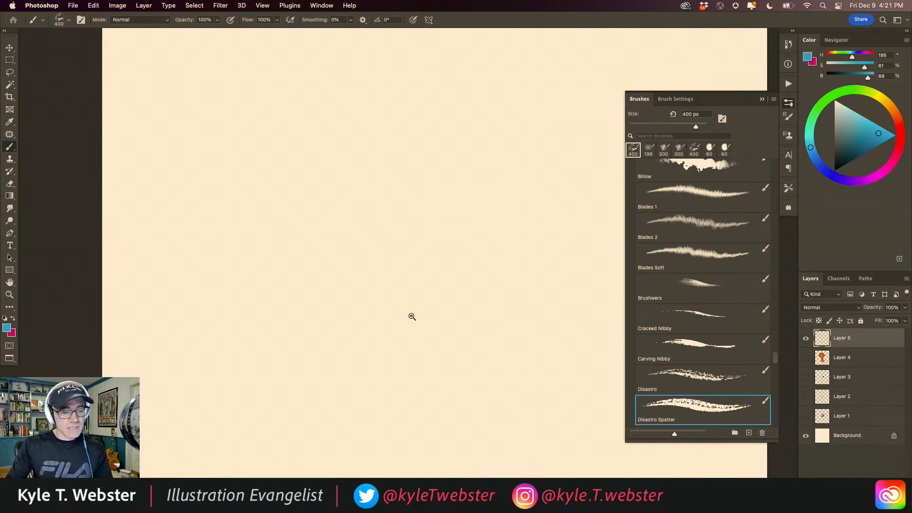
key(super+minus)
drag(409, 313, 403, 274)
mouse_move(481, 190)
mouse_down()
mouse_move(425, 253)
mouse_move(424, 215)
mouse_move(406, 187)
mouse_move(392, 208)
mouse_up()
alt+click(383, 328)
mouse_move(375, 331)
mouse_down()
mouse_move(391, 322)
mouse_move(370, 306)
mouse_up()
super+click(392, 314)
key(super+z)
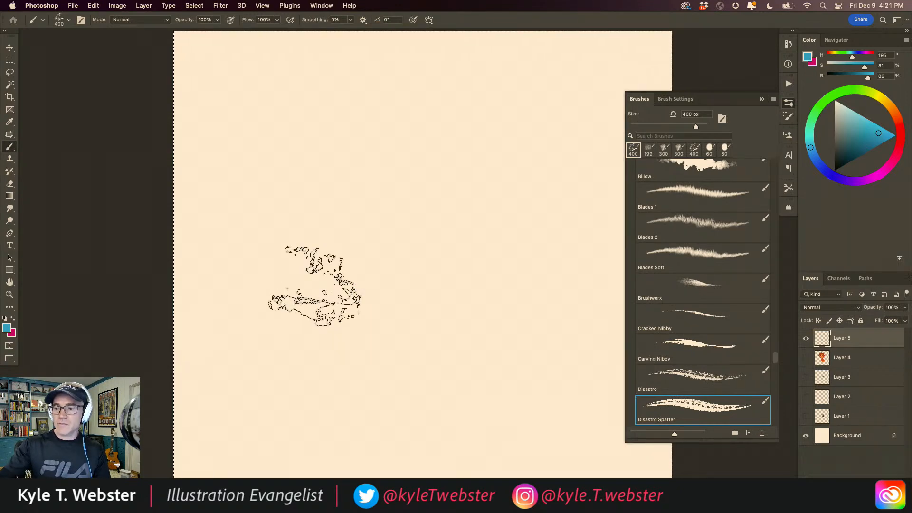
key(bracketleft)
key(bracketleft)
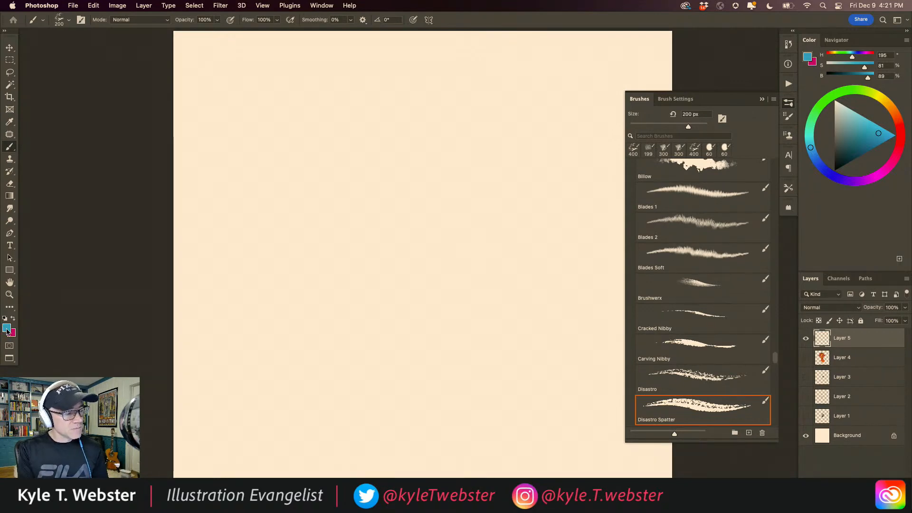
Step: Paint a thick diagonal test stroke mixing blue and magenta across the canvas, then undo it
mouse_move(475, 154)
mouse_down()
mouse_move(392, 292)
mouse_move(457, 201)
mouse_move(463, 190)
mouse_move(397, 296)
mouse_move(470, 176)
mouse_move(384, 319)
mouse_move(480, 152)
mouse_up()
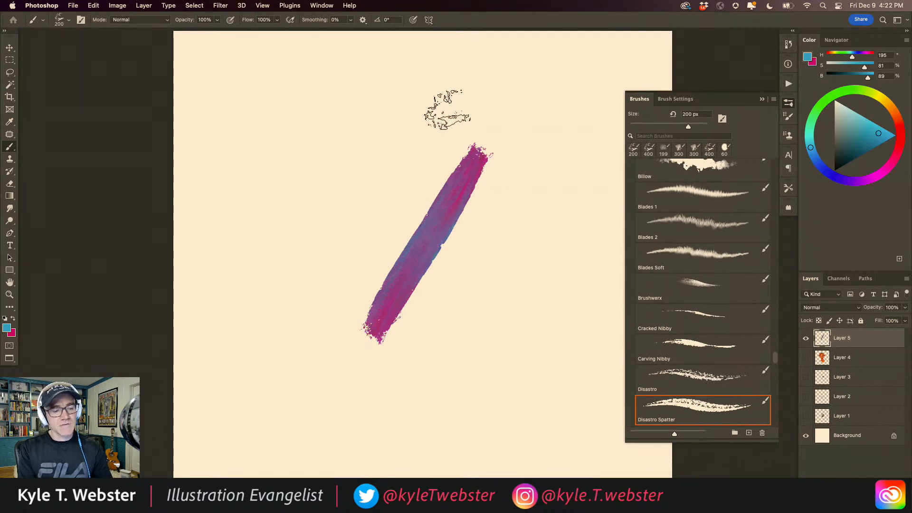
mouse_move(361, 305)
mouse_down()
mouse_move(480, 169)
mouse_move(397, 300)
mouse_move(468, 172)
mouse_move(390, 323)
mouse_move(399, 285)
mouse_up()
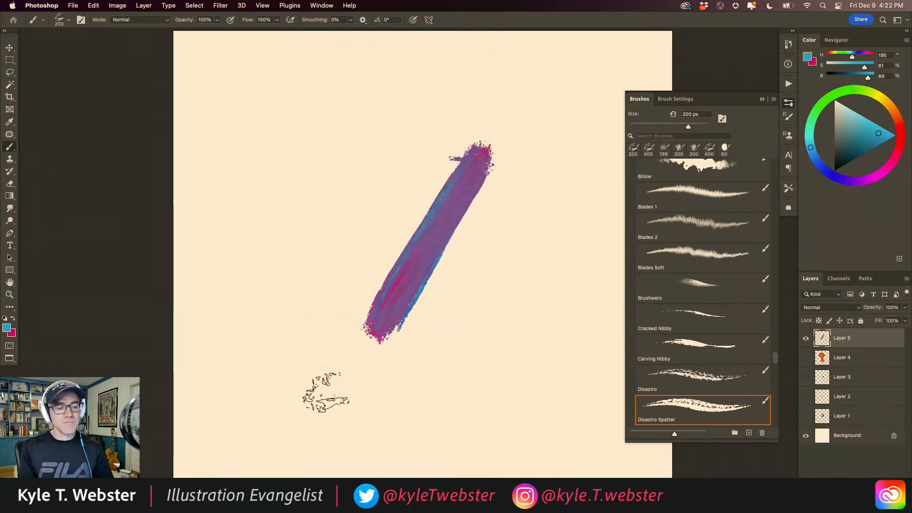
key(super+z)
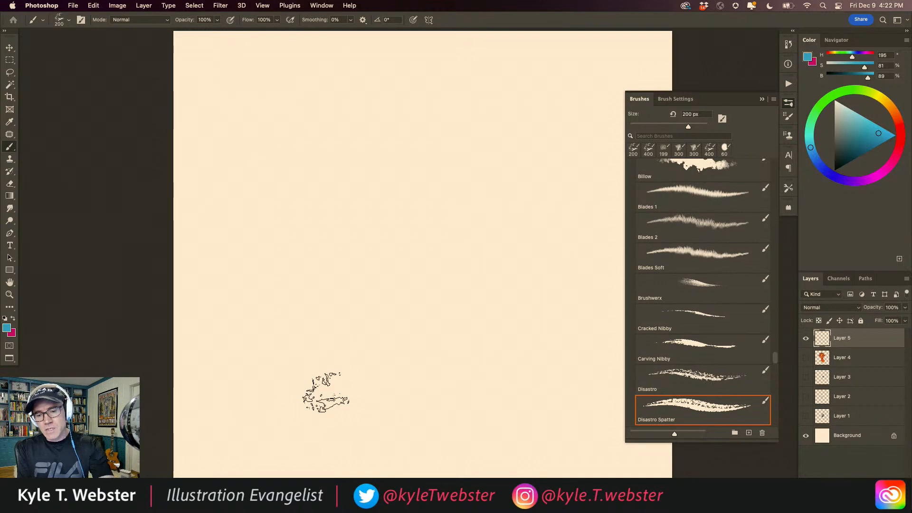
Step: Set the foreground color to orange (H 22, S 56, B 84) and the background color to olive green #788034
click(898, 118)
click(876, 131)
drag(876, 131, 863, 128)
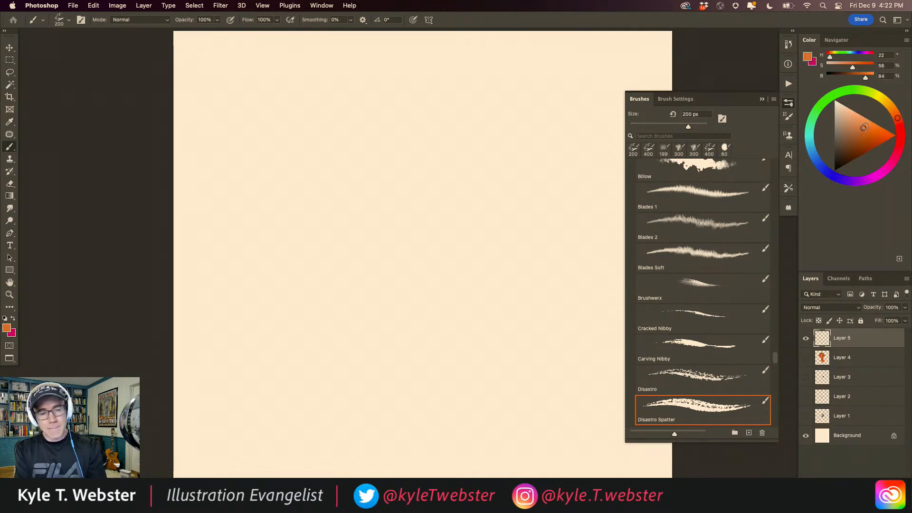
click(12, 333)
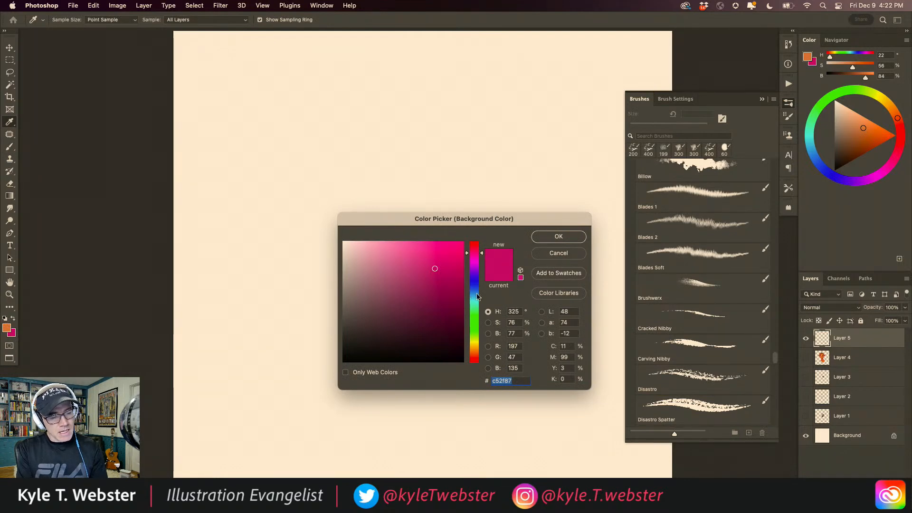
click(474, 340)
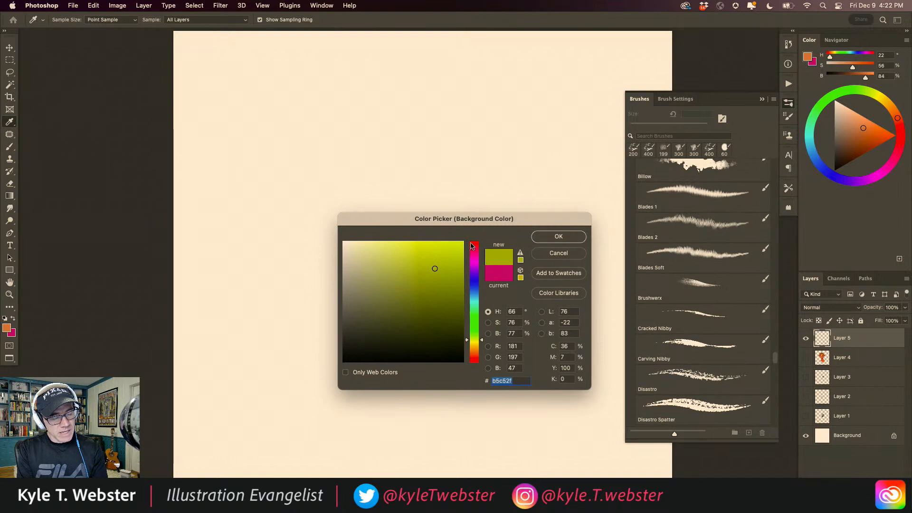
click(414, 301)
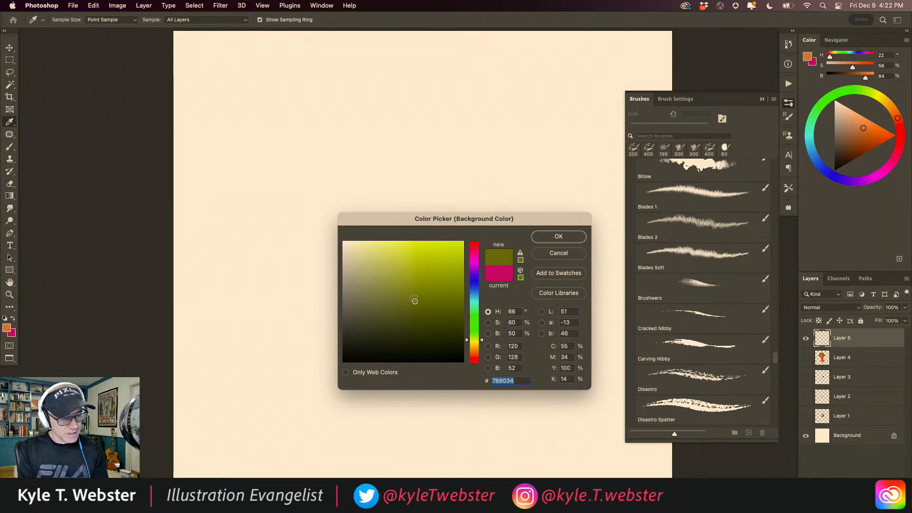
click(554, 238)
key(b)
Step: Paint a short vertical test patch in orange and olive near the canvas center, then undo it
mouse_move(425, 265)
mouse_down()
mouse_move(427, 302)
mouse_move(403, 269)
mouse_move(427, 214)
mouse_move(441, 268)
mouse_move(418, 204)
mouse_move(411, 290)
mouse_up()
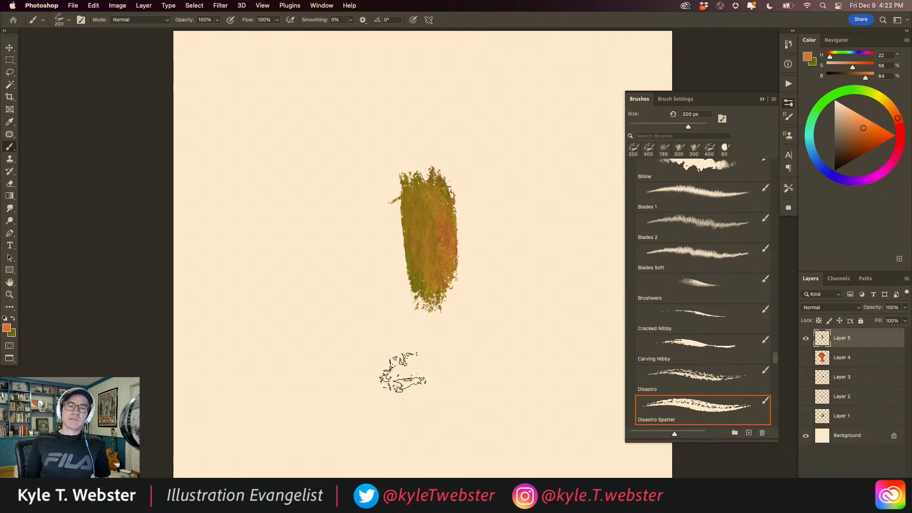
key(super+z)
key(super+z)
key(super+z)
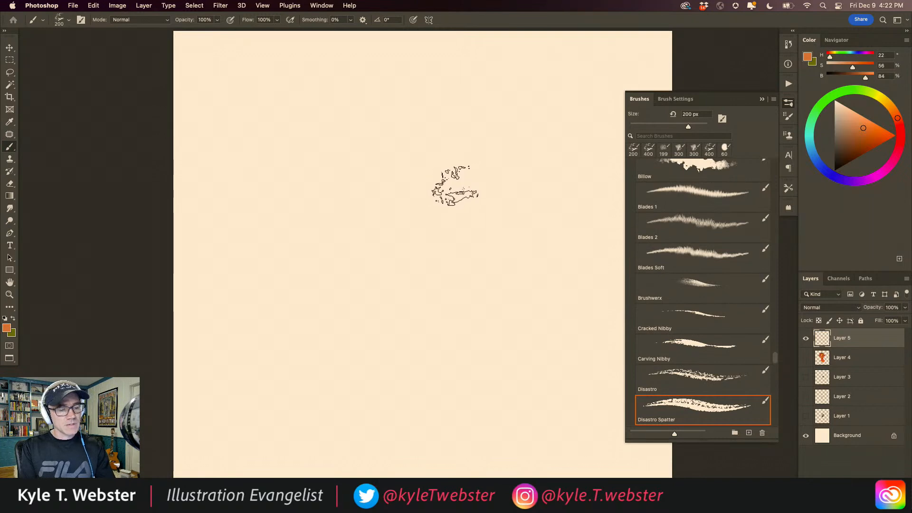
Step: Paint a solid bust in blended orange and olive: a round head tapering to a chin, a neck and sloping shoulders
mouse_move(437, 183)
mouse_down()
mouse_move(377, 190)
mouse_move(389, 178)
mouse_move(379, 204)
mouse_move(438, 195)
mouse_move(466, 227)
mouse_move(439, 248)
mouse_move(385, 226)
mouse_move(392, 196)
mouse_move(418, 179)
mouse_move(373, 196)
mouse_move(420, 281)
mouse_move(405, 185)
mouse_move(417, 282)
mouse_move(400, 185)
mouse_move(435, 280)
mouse_move(392, 209)
mouse_move(437, 226)
mouse_move(448, 212)
mouse_move(415, 274)
mouse_move(438, 175)
mouse_move(388, 277)
mouse_move(448, 196)
mouse_move(424, 206)
mouse_move(450, 234)
mouse_move(420, 217)
mouse_move(457, 209)
mouse_move(464, 240)
mouse_move(426, 271)
mouse_move(387, 231)
mouse_move(426, 193)
mouse_move(468, 255)
mouse_move(413, 192)
mouse_move(418, 182)
mouse_move(395, 188)
mouse_move(379, 238)
mouse_move(423, 259)
mouse_move(435, 282)
mouse_up()
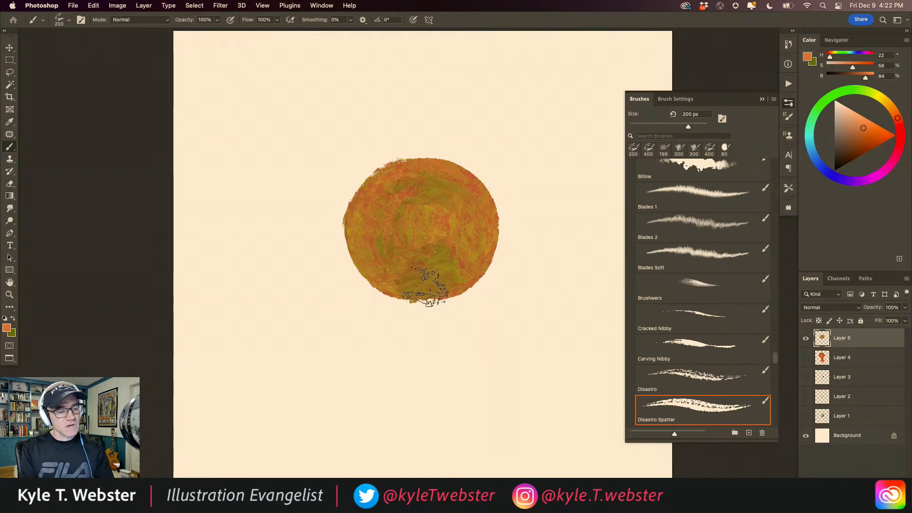
mouse_move(395, 292)
mouse_down()
mouse_move(409, 316)
mouse_move(396, 296)
mouse_move(410, 315)
mouse_move(422, 304)
mouse_move(440, 313)
mouse_move(472, 271)
mouse_move(450, 309)
mouse_move(415, 301)
mouse_move(431, 279)
mouse_up()
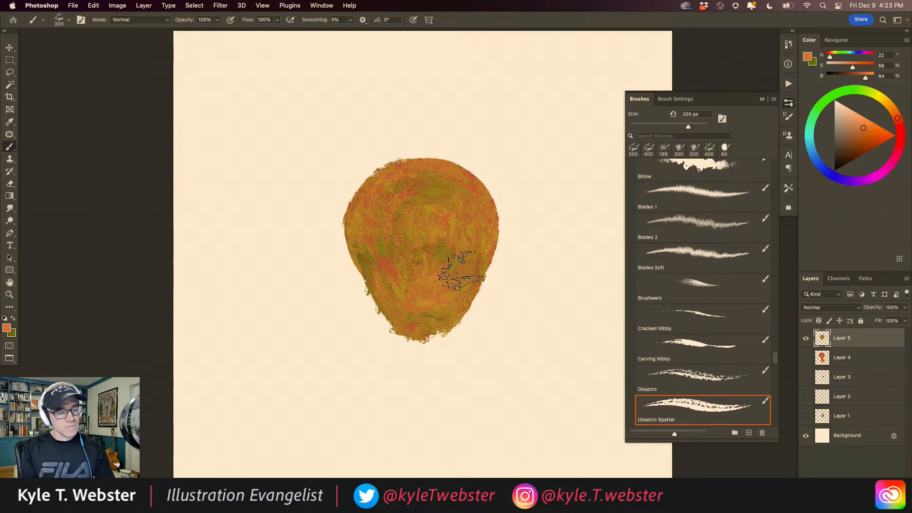
mouse_move(412, 280)
mouse_down()
mouse_move(399, 273)
mouse_move(434, 300)
mouse_move(446, 316)
mouse_move(440, 333)
mouse_move(363, 227)
mouse_move(412, 277)
mouse_move(421, 380)
mouse_move(430, 366)
mouse_move(411, 349)
mouse_move(413, 392)
mouse_move(448, 376)
mouse_move(438, 347)
mouse_move(400, 336)
mouse_move(433, 320)
mouse_move(438, 304)
mouse_move(418, 268)
mouse_up()
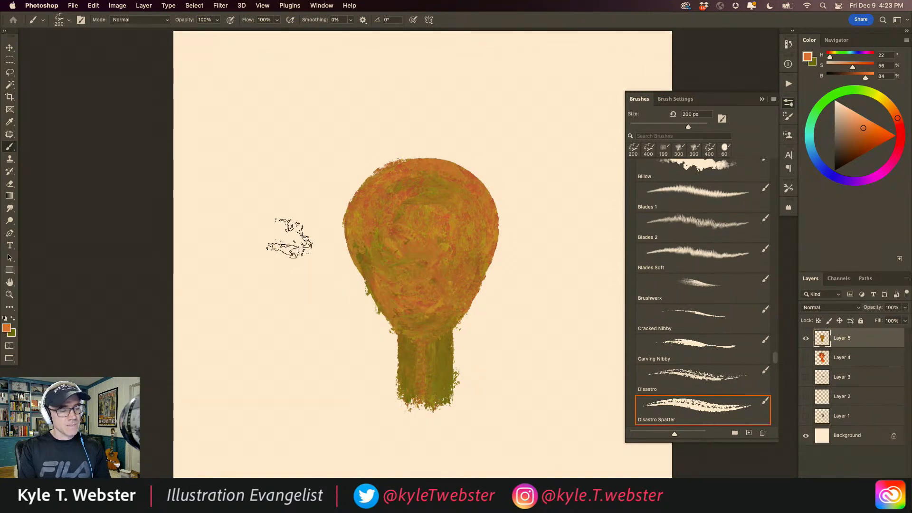
mouse_move(387, 376)
mouse_down()
mouse_move(399, 390)
mouse_move(408, 374)
mouse_move(364, 405)
mouse_move(399, 405)
mouse_move(418, 424)
mouse_move(442, 384)
mouse_move(480, 404)
mouse_move(454, 433)
mouse_move(453, 425)
mouse_move(418, 430)
mouse_move(393, 443)
mouse_move(394, 422)
mouse_move(369, 419)
mouse_move(442, 404)
mouse_move(484, 415)
mouse_move(461, 428)
mouse_move(475, 395)
mouse_up()
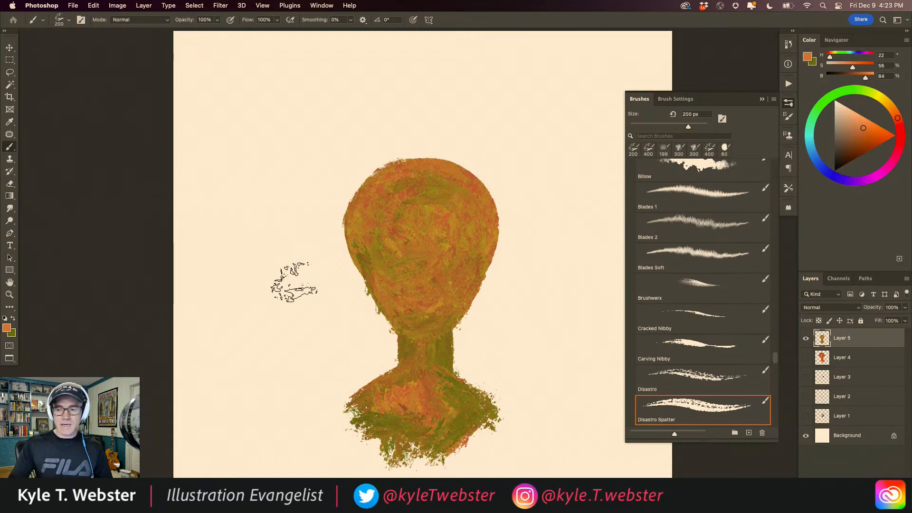
Step: With the brush reduced to 100 px, paint pointed ears on both sides of the head and add texture strokes across the forehead
drag(337, 277, 321, 270)
drag(370, 244, 362, 225)
alt+click(343, 309)
drag(319, 320, 336, 320)
ctrl+click(380, 309)
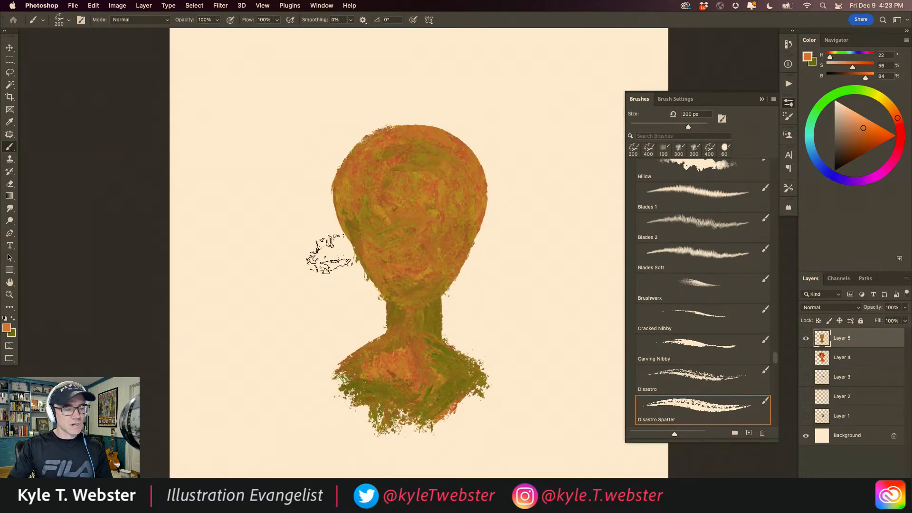
key(bracketleft)
key(bracketleft)
key(bracketleft)
key(bracketleft)
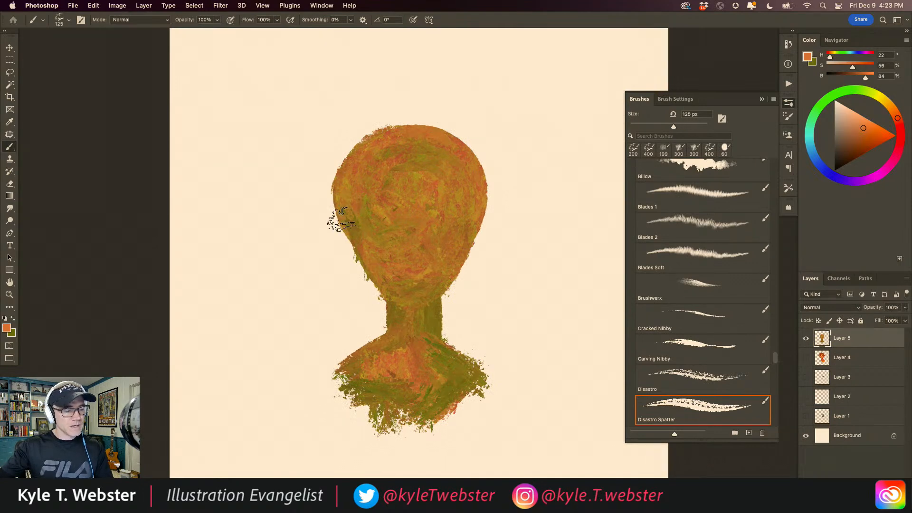
mouse_move(347, 227)
mouse_down()
mouse_move(296, 214)
mouse_move(310, 213)
mouse_move(292, 219)
mouse_move(332, 254)
mouse_move(335, 232)
mouse_move(299, 218)
mouse_move(327, 245)
mouse_move(341, 244)
mouse_move(316, 224)
mouse_up()
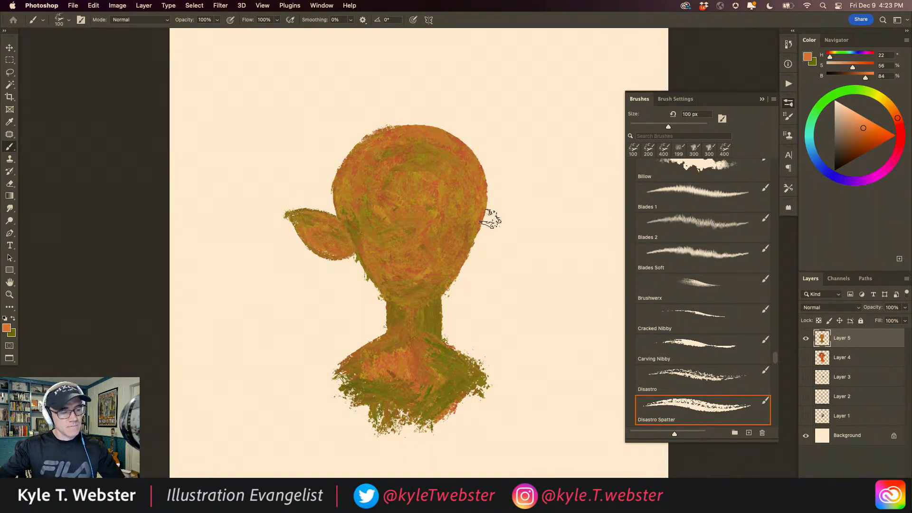
mouse_move(480, 221)
mouse_down()
mouse_move(526, 210)
mouse_move(527, 197)
mouse_move(524, 223)
mouse_move(531, 220)
mouse_move(501, 248)
mouse_move(483, 249)
mouse_move(451, 200)
mouse_move(466, 190)
mouse_move(490, 238)
mouse_move(525, 216)
mouse_move(502, 216)
mouse_move(531, 214)
mouse_move(510, 239)
mouse_move(473, 236)
mouse_move(518, 215)
mouse_move(479, 225)
mouse_up()
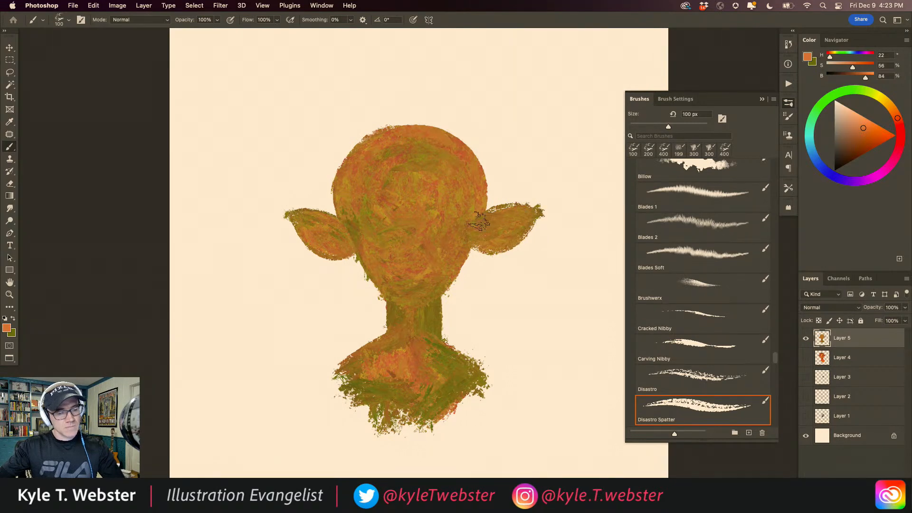
mouse_move(328, 225)
mouse_down()
mouse_move(286, 217)
mouse_move(350, 242)
mouse_move(340, 195)
mouse_up()
drag(471, 244, 506, 238)
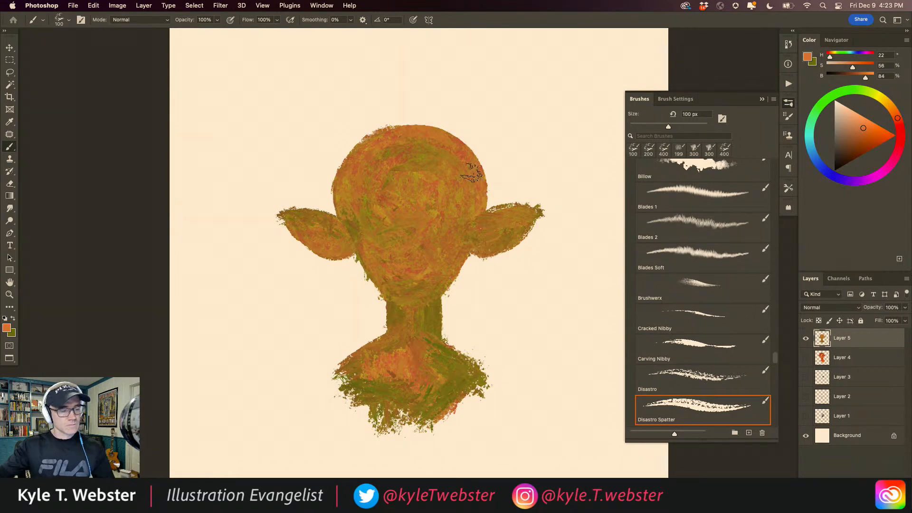
drag(464, 175, 452, 162)
drag(402, 183, 385, 199)
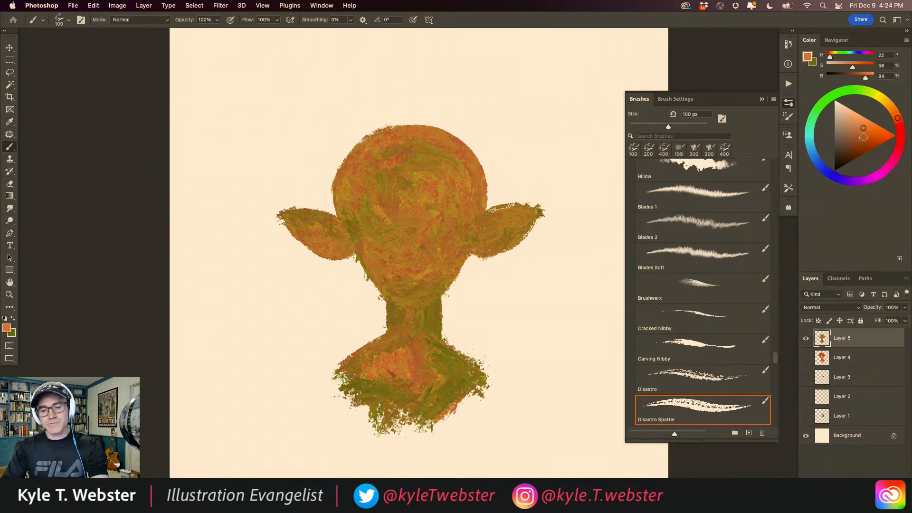
Step: Darken the foreground orange to H 22, S 70, B 64 and the background olive to H 62, S 69, B 30
click(862, 140)
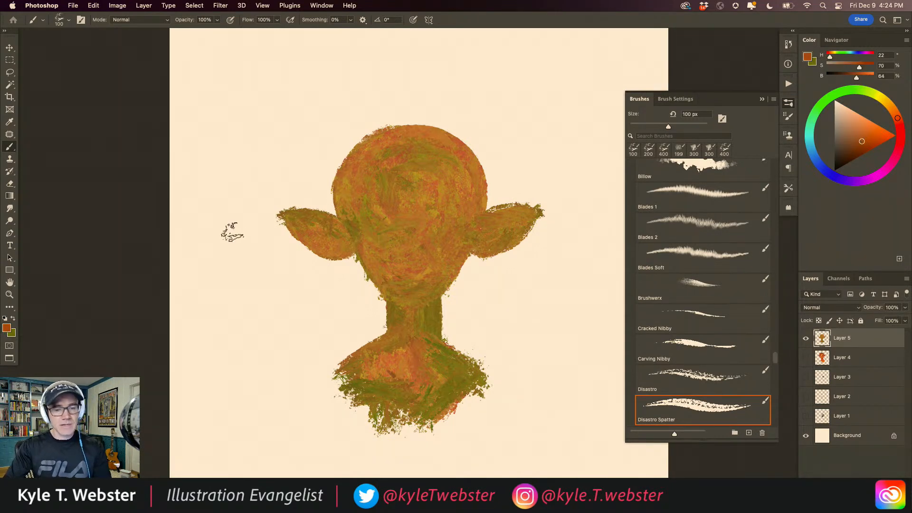
click(813, 64)
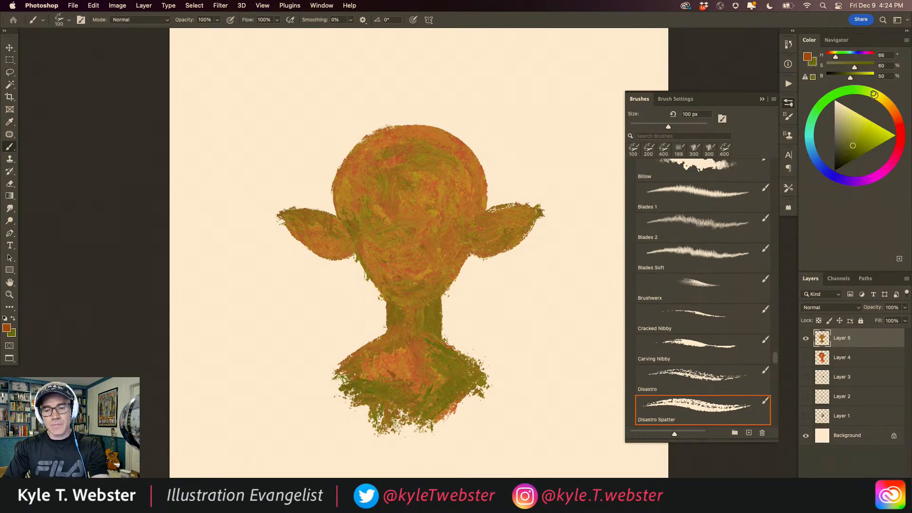
click(848, 156)
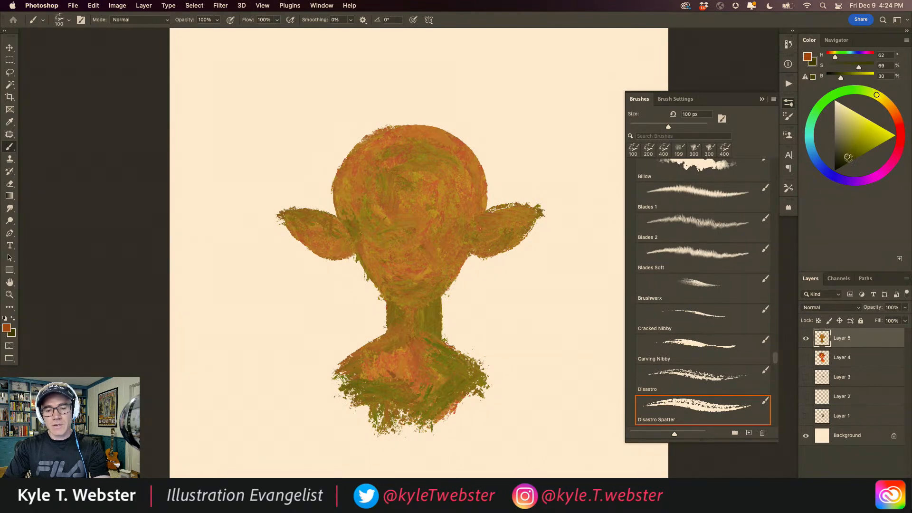
click(807, 57)
Step: Test the darker colors with short vertical strokes in the middle of the face, undoing each one
mouse_move(421, 236)
mouse_down()
mouse_move(418, 254)
mouse_move(409, 218)
mouse_move(413, 238)
mouse_up()
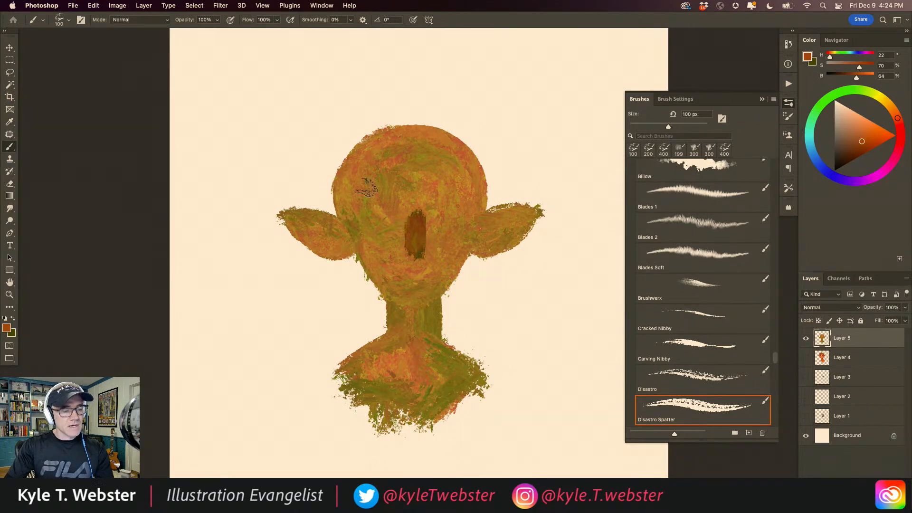
key(super+z)
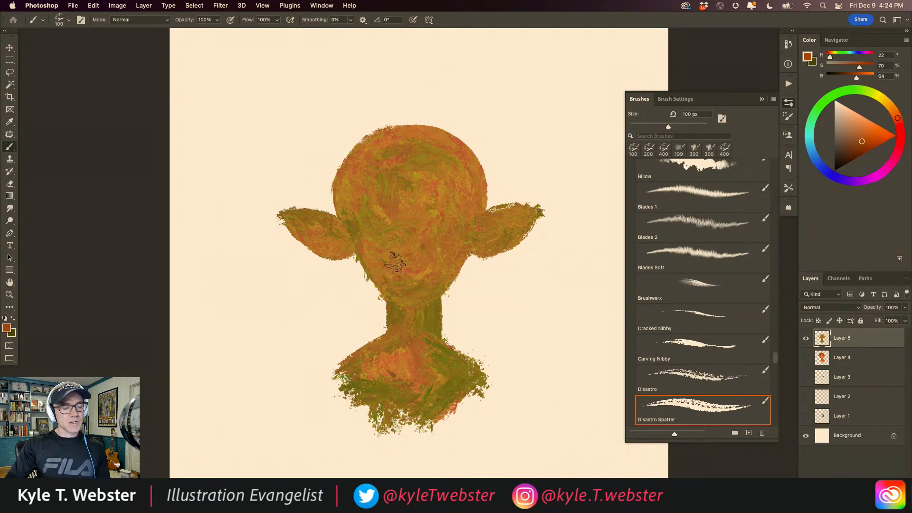
drag(425, 221, 426, 242)
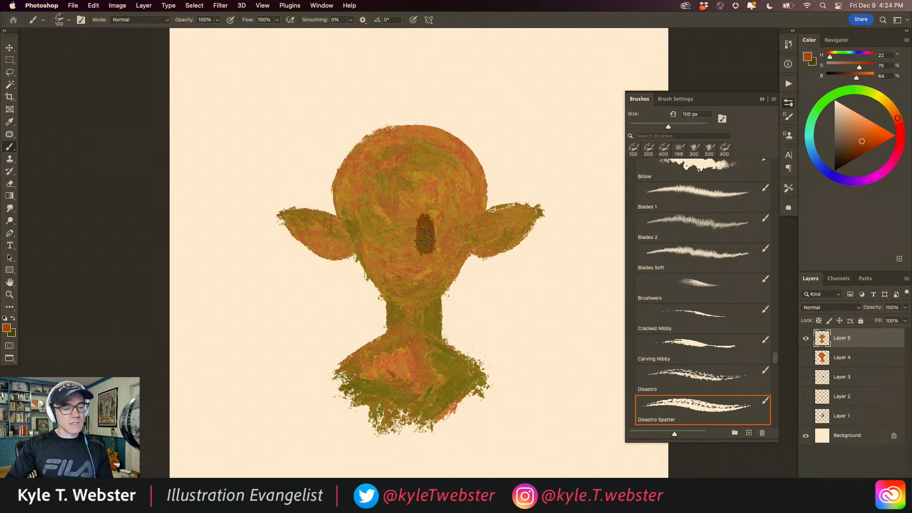
key(super+z)
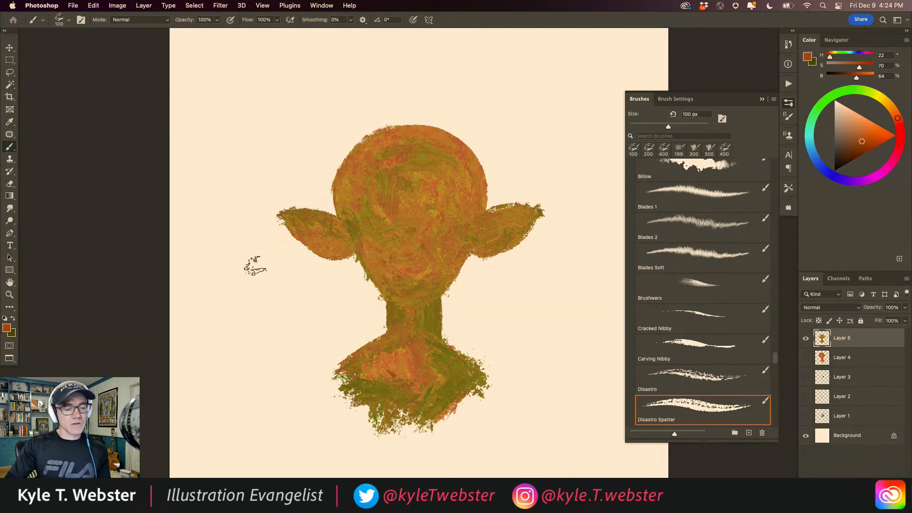
Step: Paint two dark eye sockets on the face and a small dark triangular shape centered below them
mouse_move(391, 222)
mouse_down()
mouse_move(389, 210)
mouse_move(424, 219)
mouse_move(447, 209)
mouse_up()
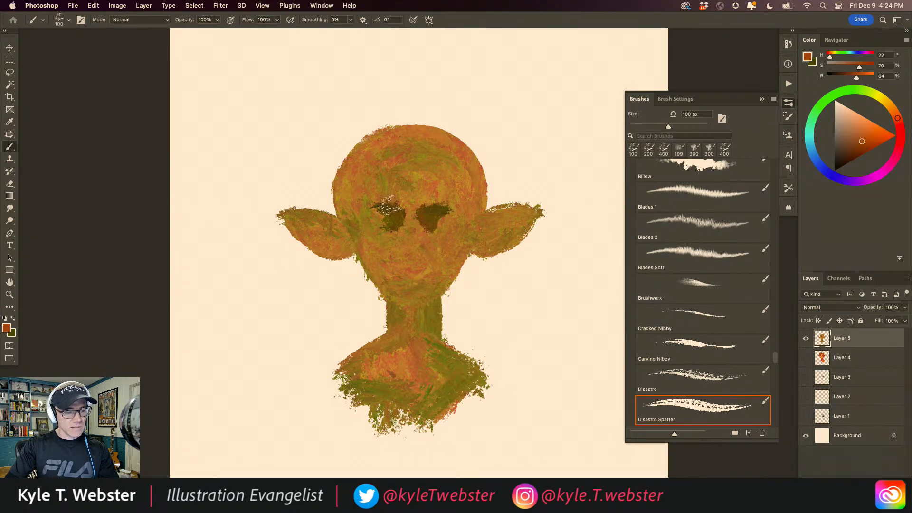
drag(417, 256, 387, 251)
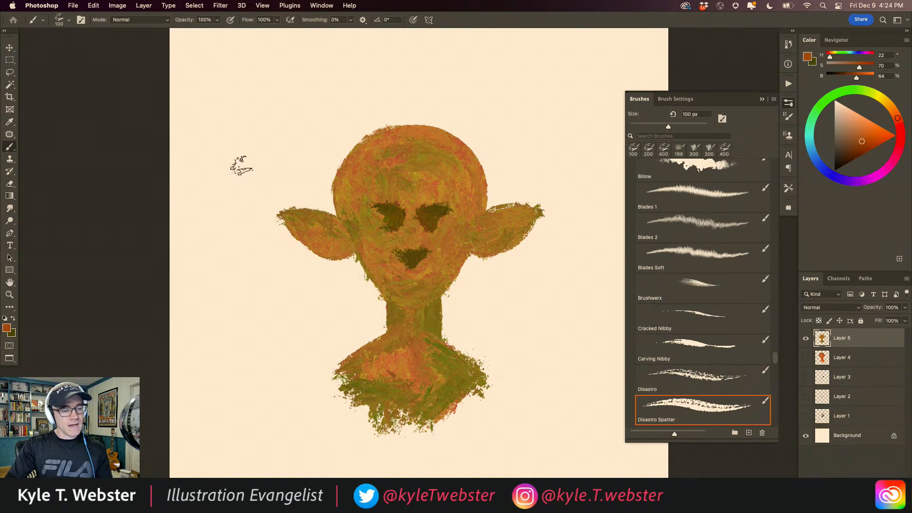
Step: Paint a dark shadow across the neck and, with the brush reduced to 80 px, blend reddish brown into the eye sockets and nose
drag(425, 315, 388, 308)
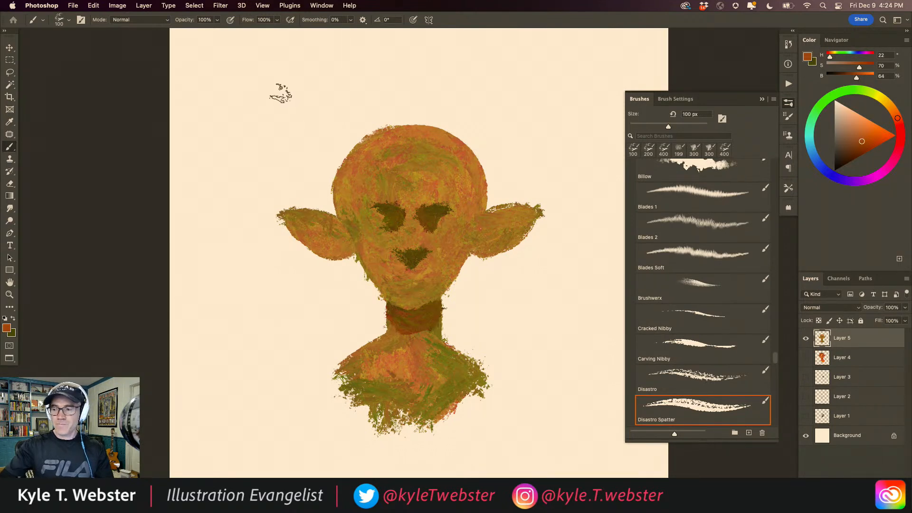
key(bracketleft)
key(bracketleft)
drag(432, 213, 428, 215)
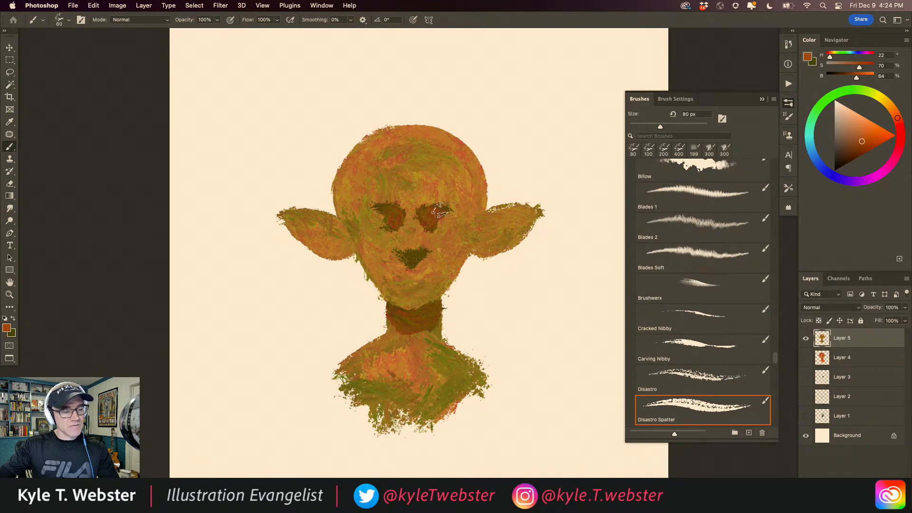
drag(433, 219, 422, 218)
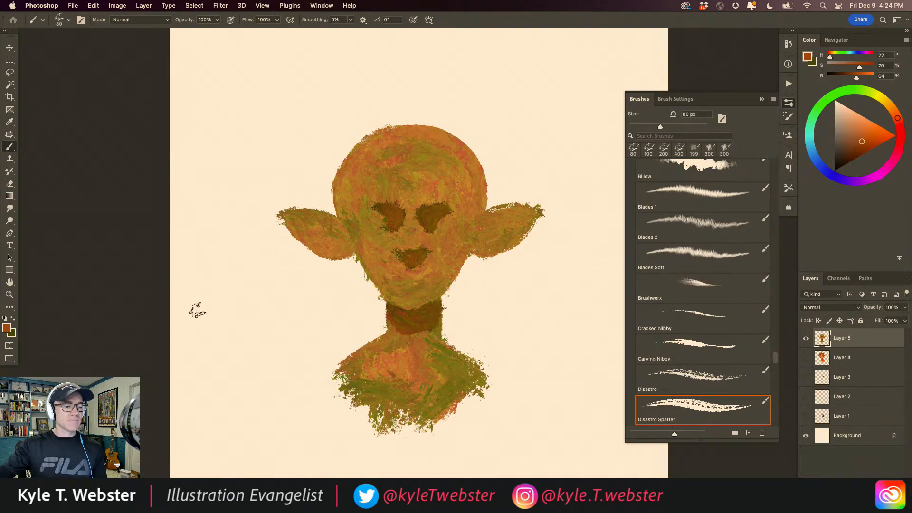
Step: Shade the character's temples, cheeks, mouth and inner ears with dark strokes of the 80 px brush
mouse_move(466, 199)
mouse_down()
mouse_move(477, 200)
mouse_move(463, 190)
mouse_move(459, 172)
mouse_move(472, 193)
mouse_move(452, 157)
mouse_move(475, 190)
mouse_move(455, 149)
mouse_up()
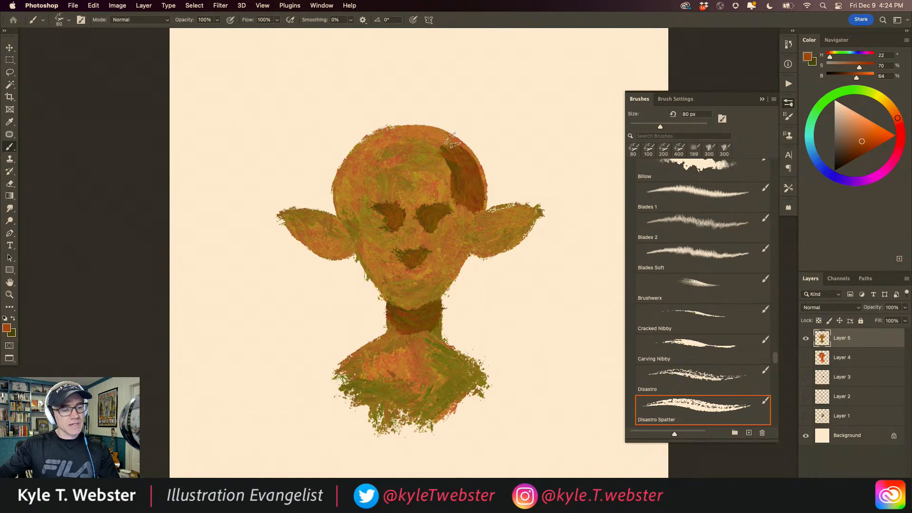
mouse_move(361, 195)
mouse_down()
mouse_move(370, 158)
mouse_move(350, 193)
mouse_up()
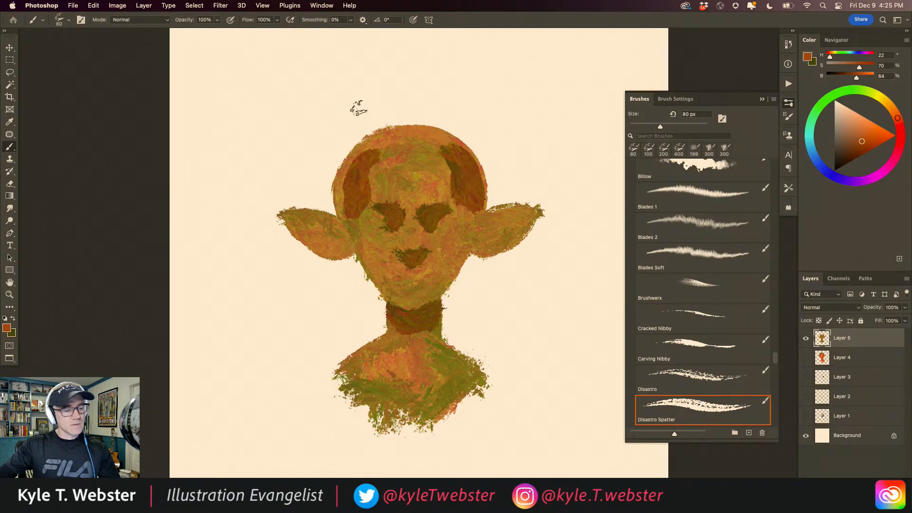
mouse_move(463, 244)
mouse_down()
mouse_move(437, 254)
mouse_move(453, 266)
mouse_move(441, 289)
mouse_up()
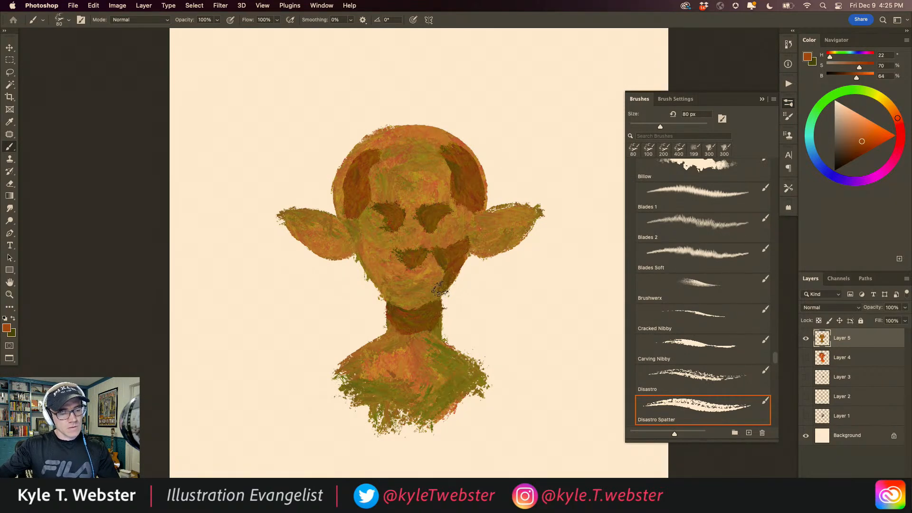
drag(382, 252, 373, 264)
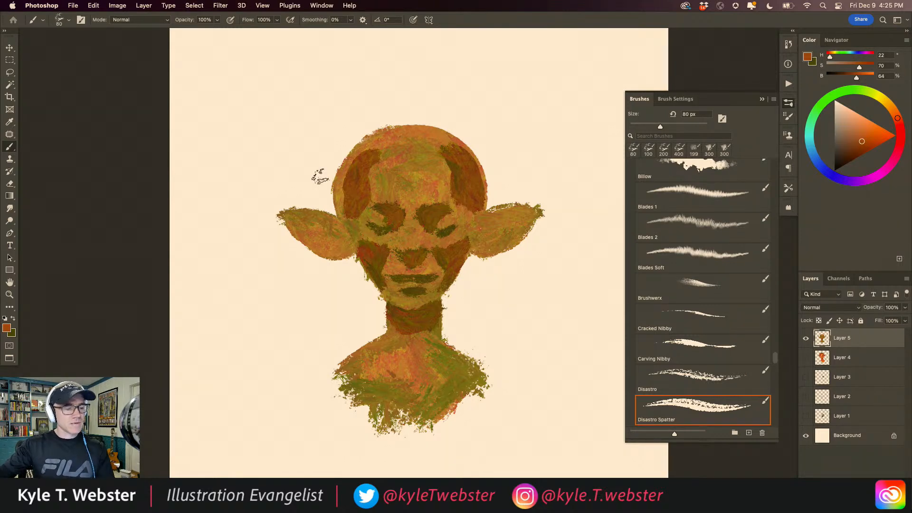
drag(332, 230, 299, 220)
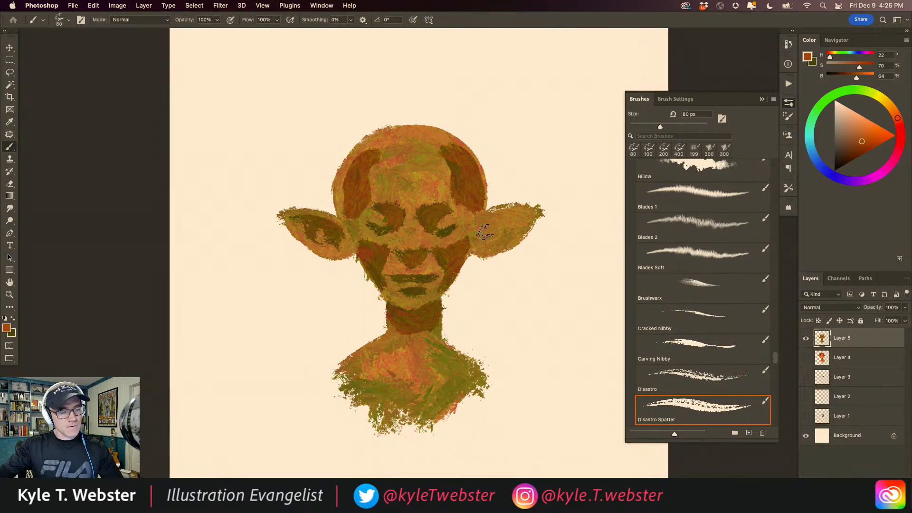
drag(476, 227, 477, 201)
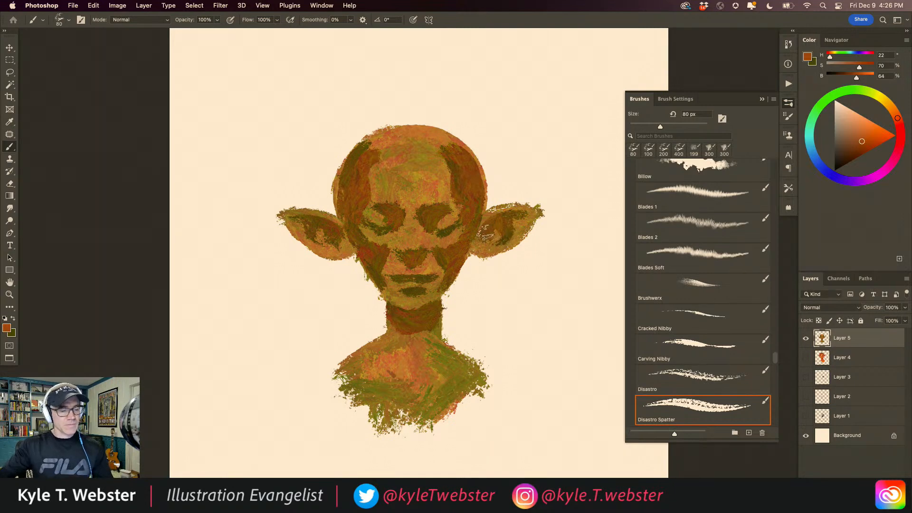
Step: Examine the blended brush texture up close around the ear, eye and cheek
super+click(400, 284)
super+click(383, 282)
drag(354, 274, 293, 320)
super+click(310, 319)
drag(183, 263, 366, 276)
alt+click(279, 287)
alt+click(332, 294)
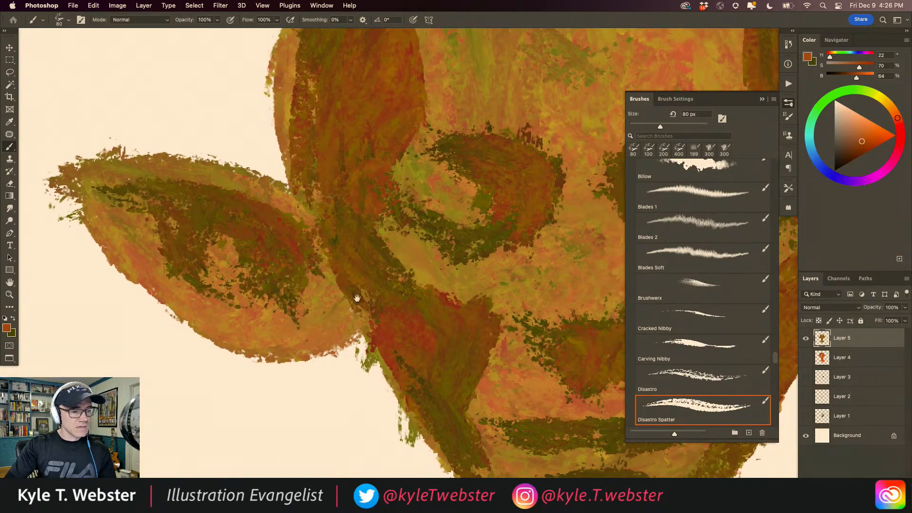
alt+click(315, 302)
alt+click(323, 307)
alt+click(322, 307)
alt+click(323, 310)
drag(292, 337, 303, 258)
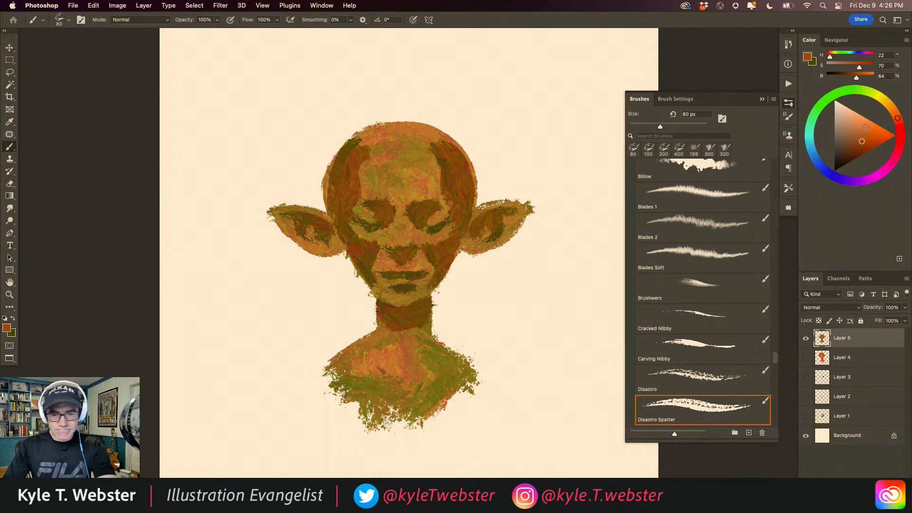
Step: Set the foreground orange to H 22, S 59, B 83 and fill a rectangular swatch with it beside the head
click(865, 129)
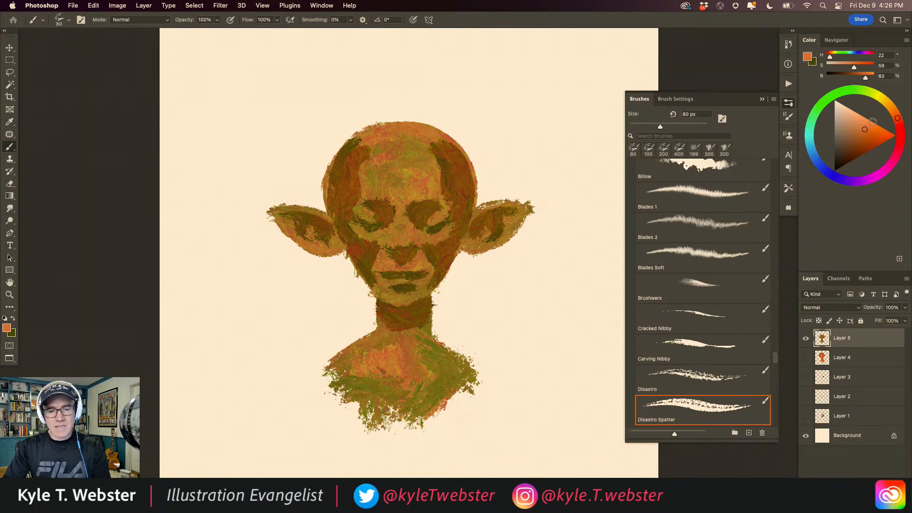
drag(598, 119, 595, 98)
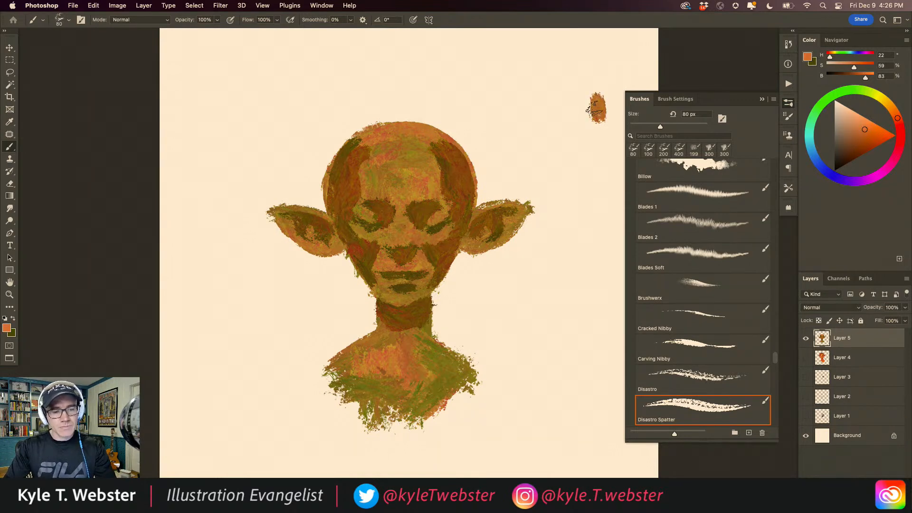
key(m)
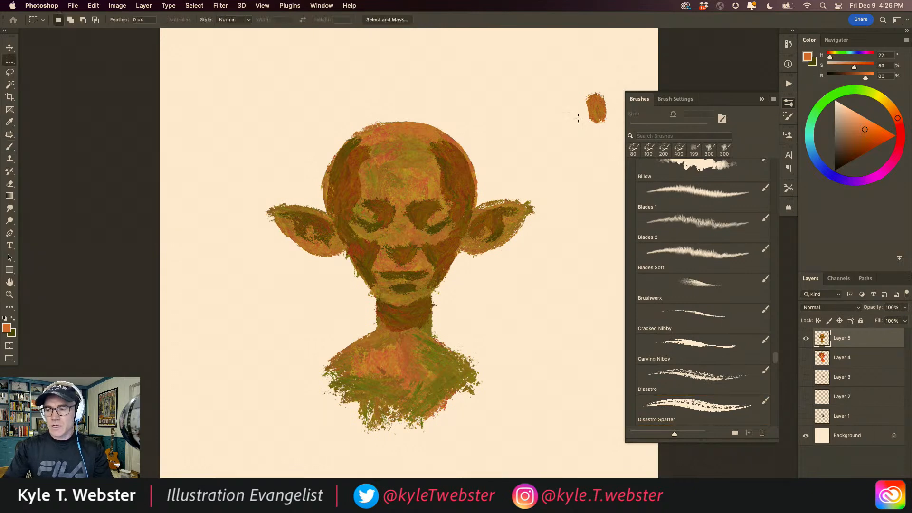
drag(580, 91, 609, 126)
key(alt+BackSpace)
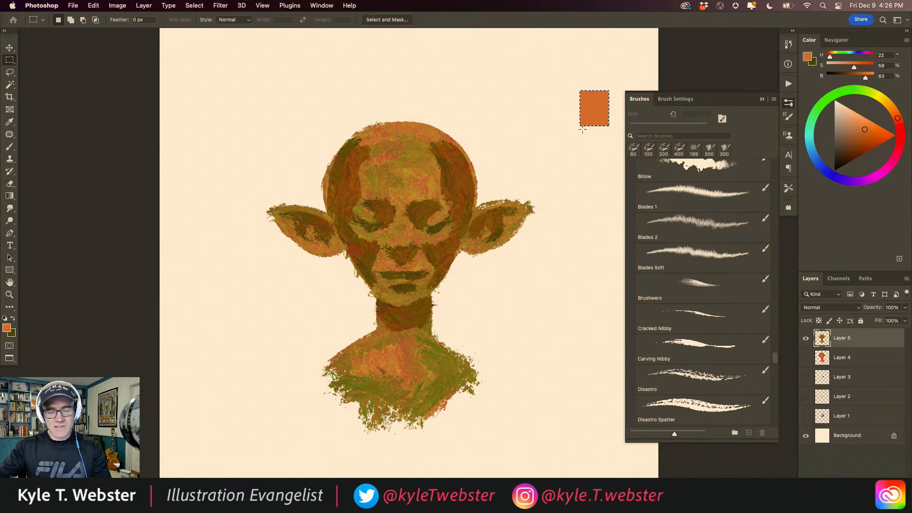
key(super+d)
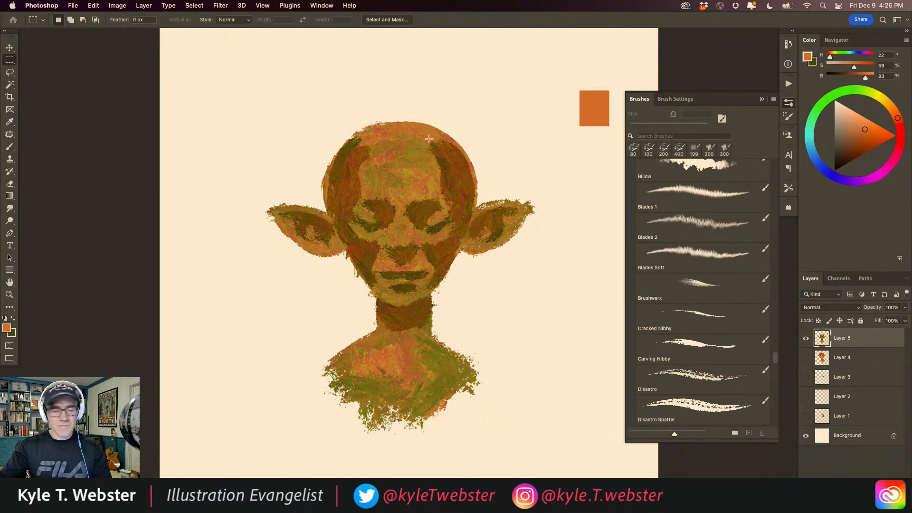
Step: Set the background olive to H 65, S 57, B 61 and fill a second rectangular swatch with it, placed just below the orange one
click(812, 63)
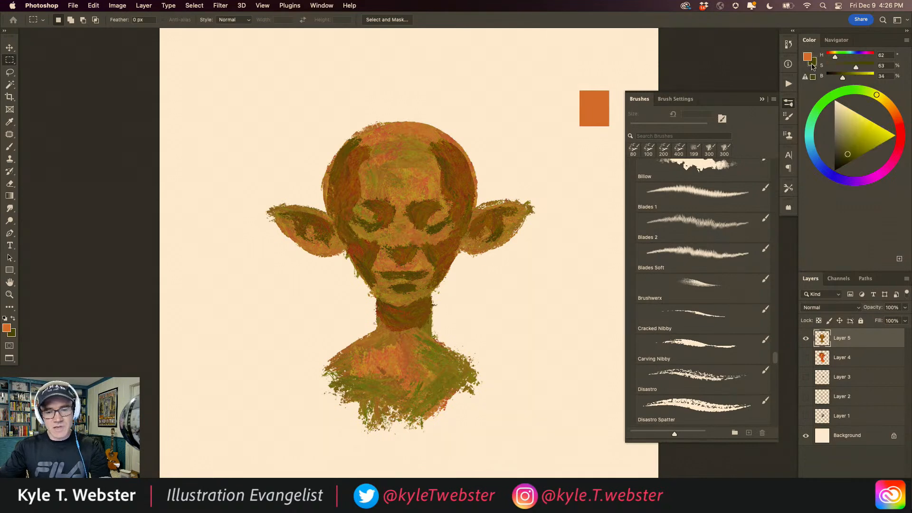
click(855, 141)
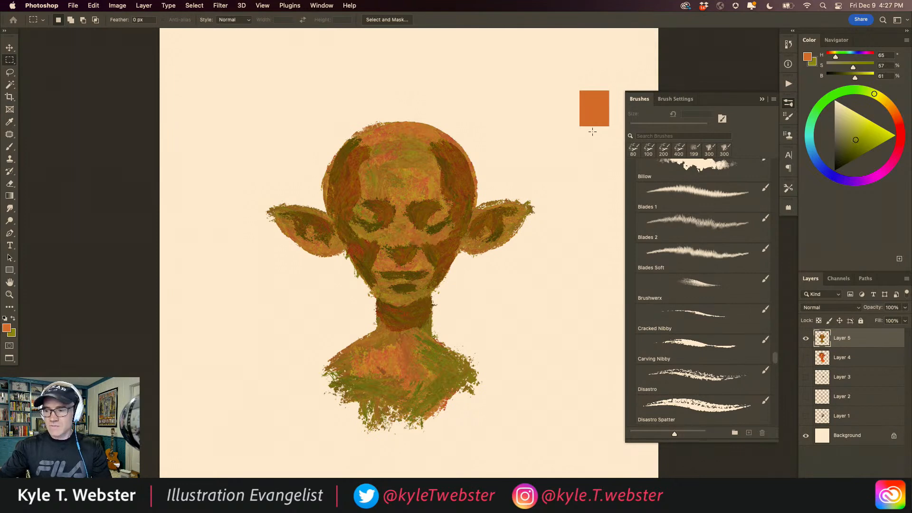
drag(580, 113, 608, 137)
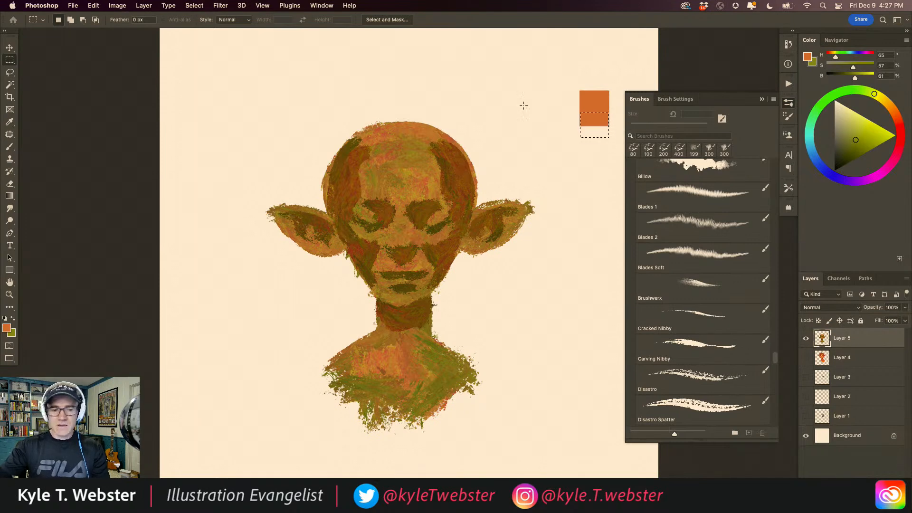
key(super+BackSpace)
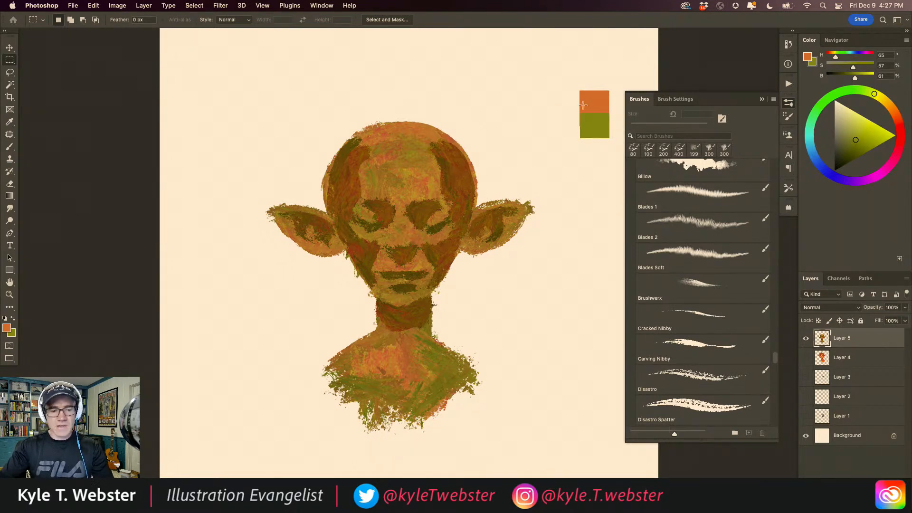
drag(611, 113, 587, 132)
key(v)
key(super+d)
Step: Sample the dark shadow color from the temple as foreground and darken the background olive to H 64, S 61, B 46
key(b)
alt+click(442, 161)
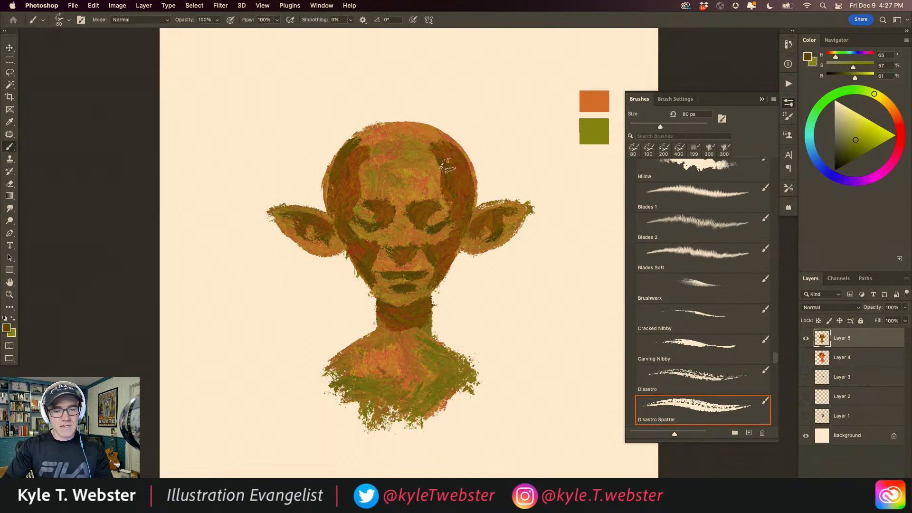
drag(854, 145, 853, 148)
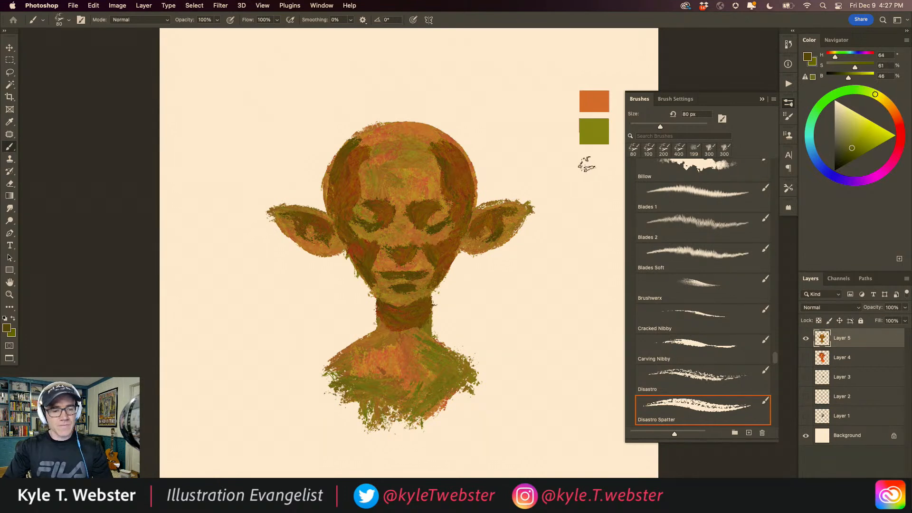
Step: Fill a small swatch with the dark foreground color and place it beside the olive swatch
key(m)
drag(582, 152, 608, 170)
drag(575, 92, 558, 110)
key(alt+BackSpace)
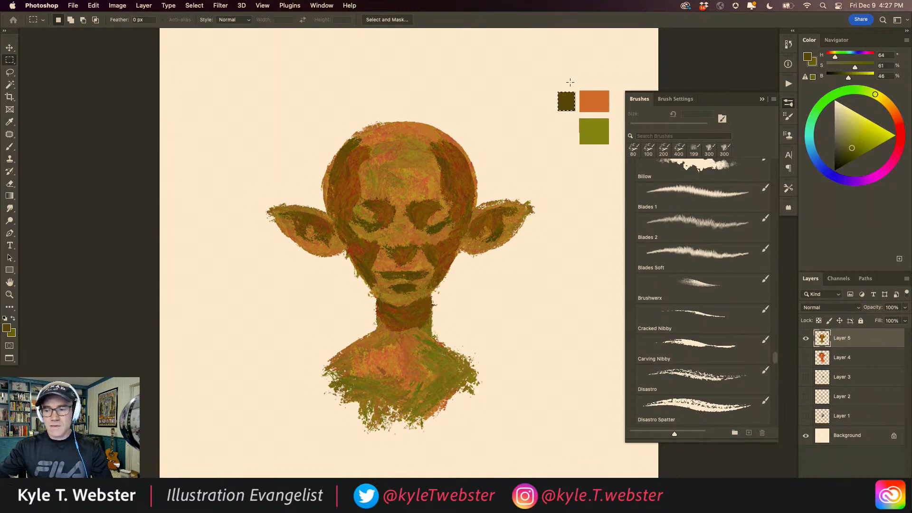
key(super+d)
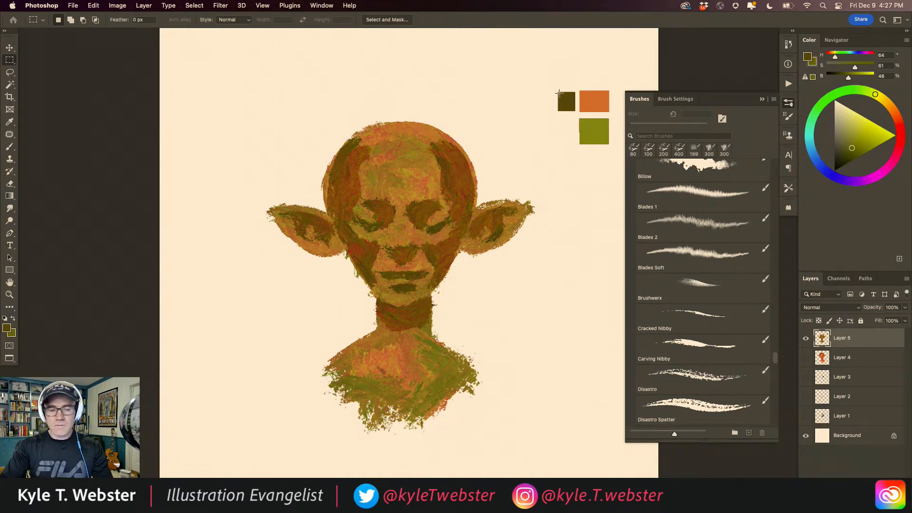
key(super+z)
drag(566, 104, 565, 124)
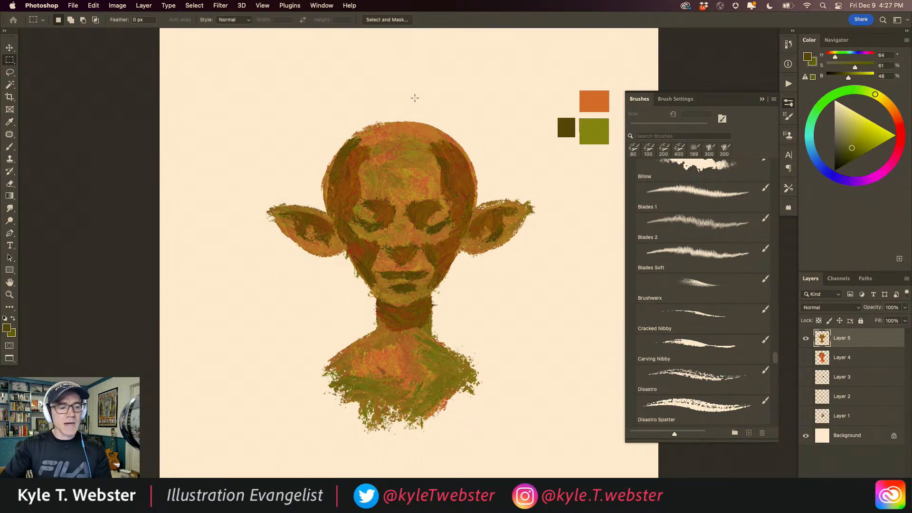
Step: Sample the orange swatch, darken it to H 23, S 59, B 53, and fill a small swatch with it beside the orange one
key(b)
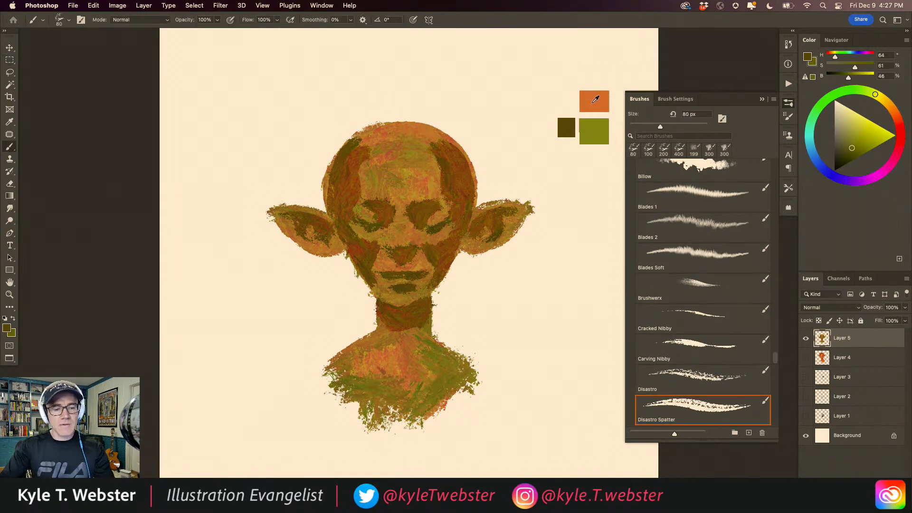
alt+click(596, 98)
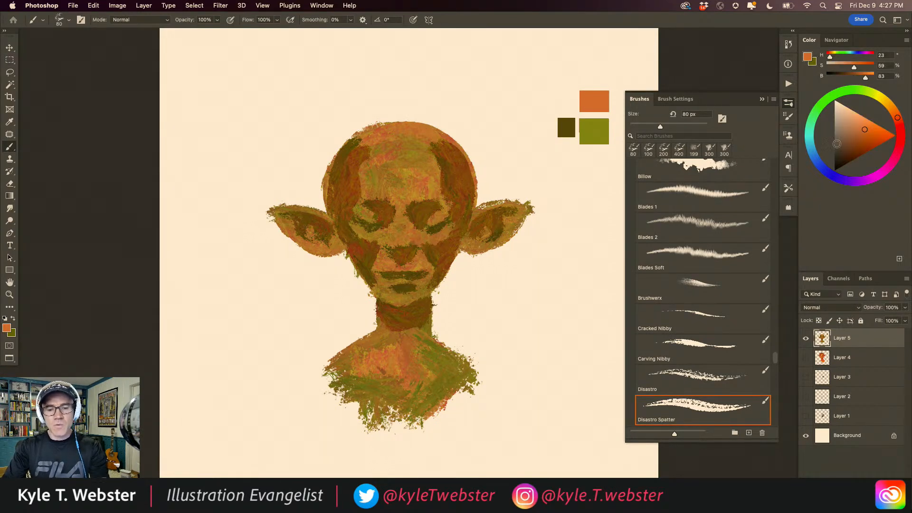
click(855, 143)
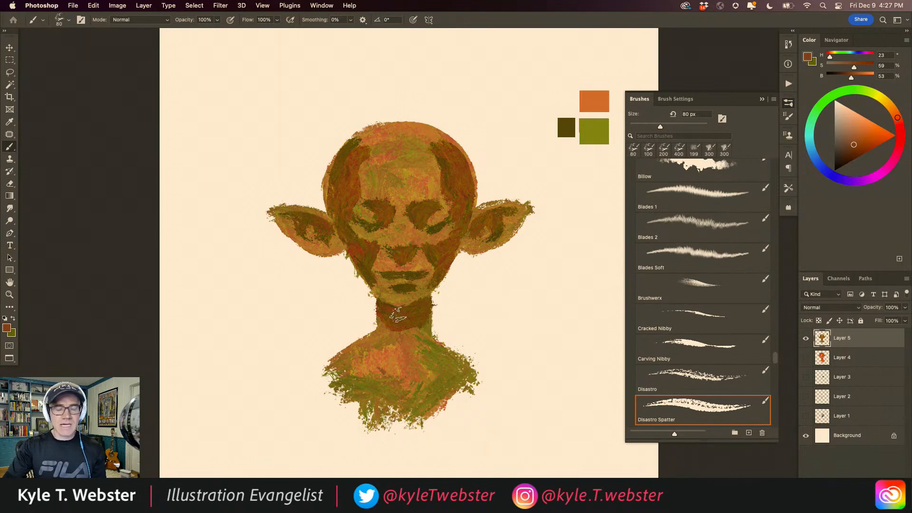
key(m)
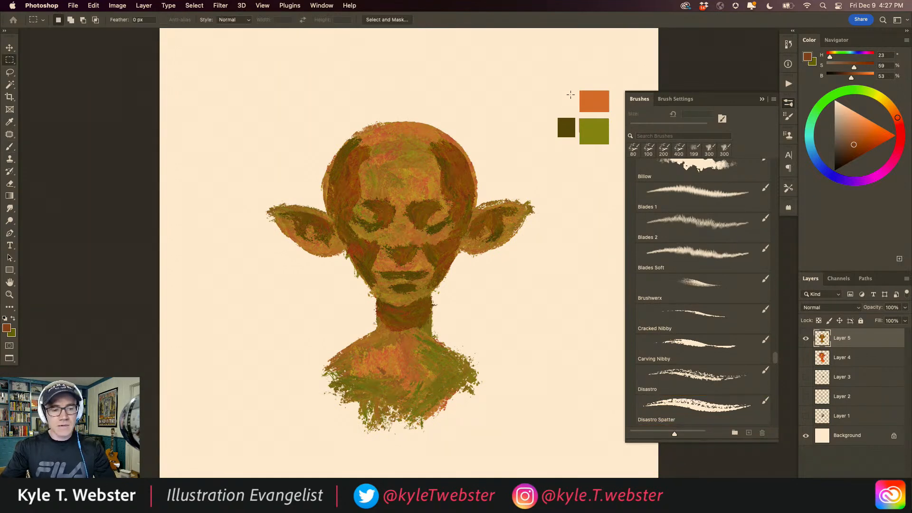
drag(576, 93, 559, 106)
key(alt+BackSpace)
key(super+d)
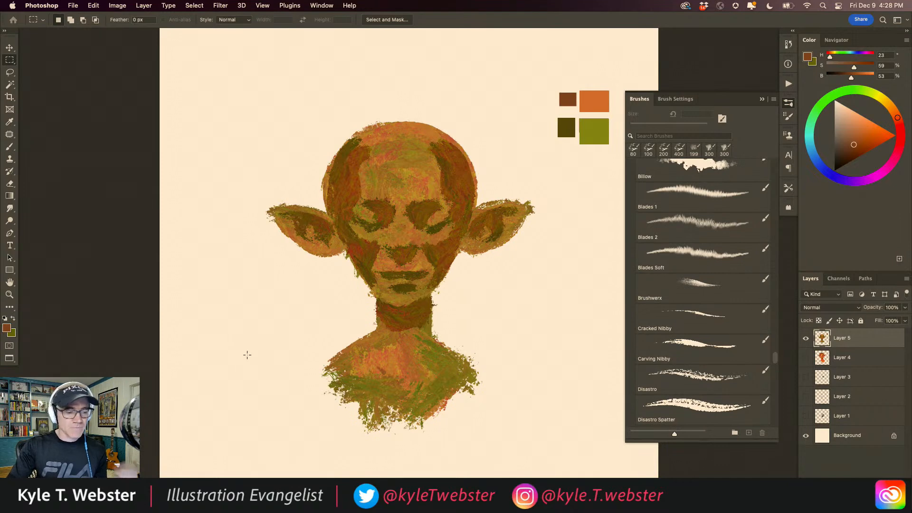
Step: With the Brush tool active, sample the orange swatch and the lighter olive swatch as the foreground color
key(b)
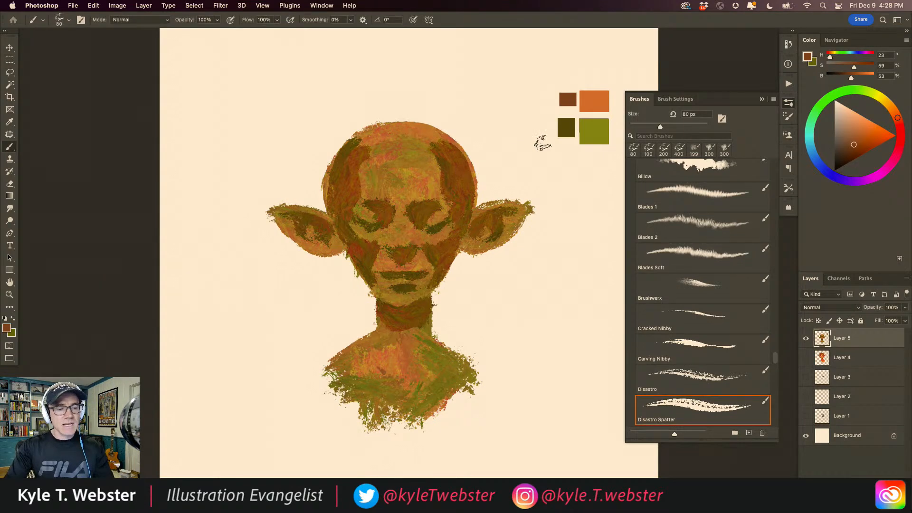
alt+click(588, 101)
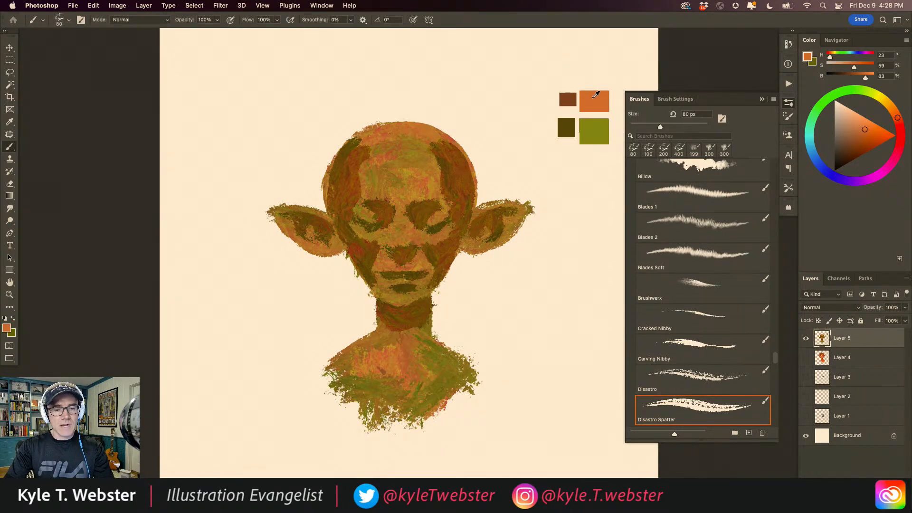
alt+click(587, 130)
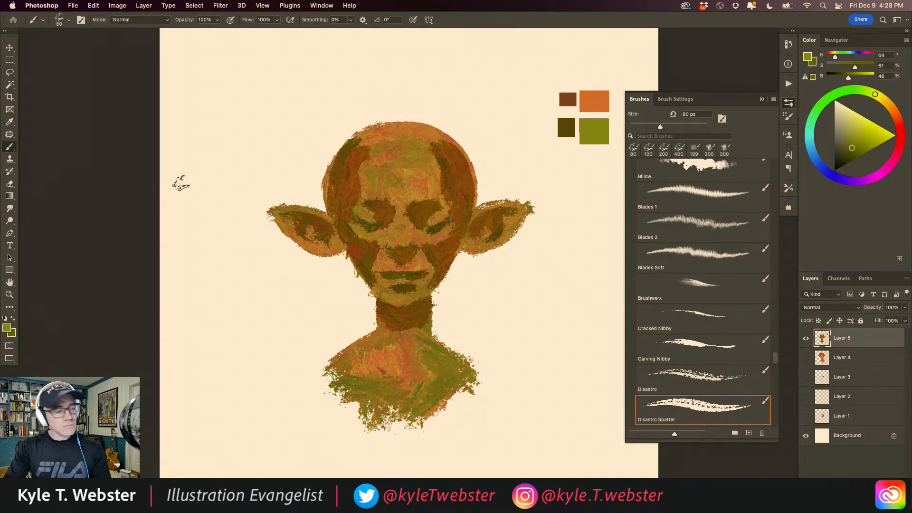
Step: Set the foreground color from the orange swatch and the background color from the lighter olive swatch
click(7, 328)
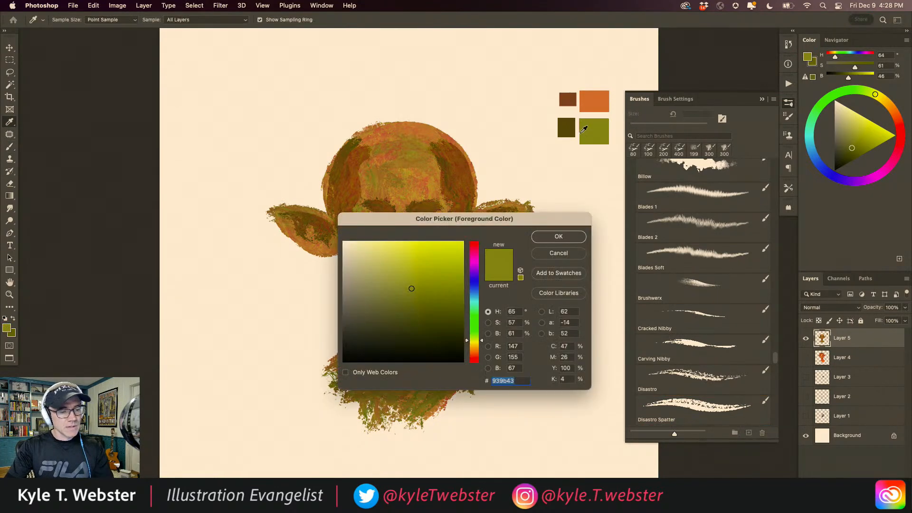
click(568, 127)
click(6, 328)
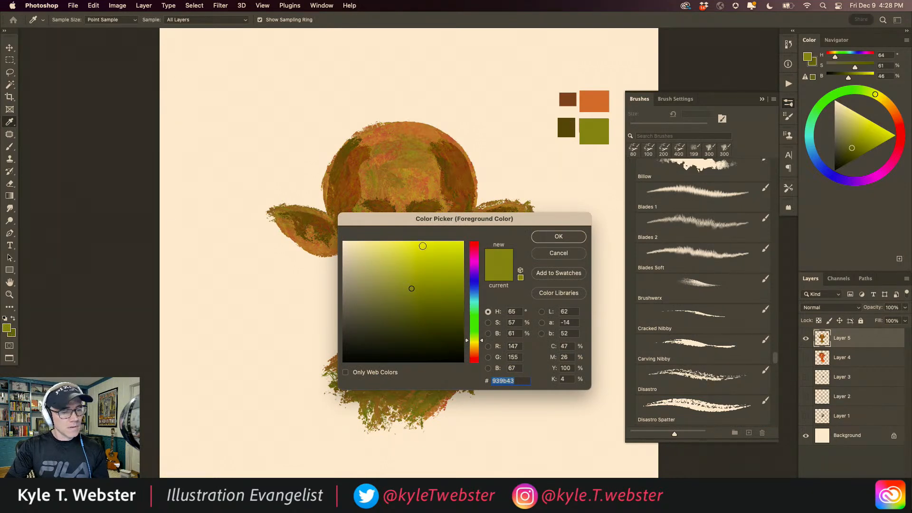
click(594, 96)
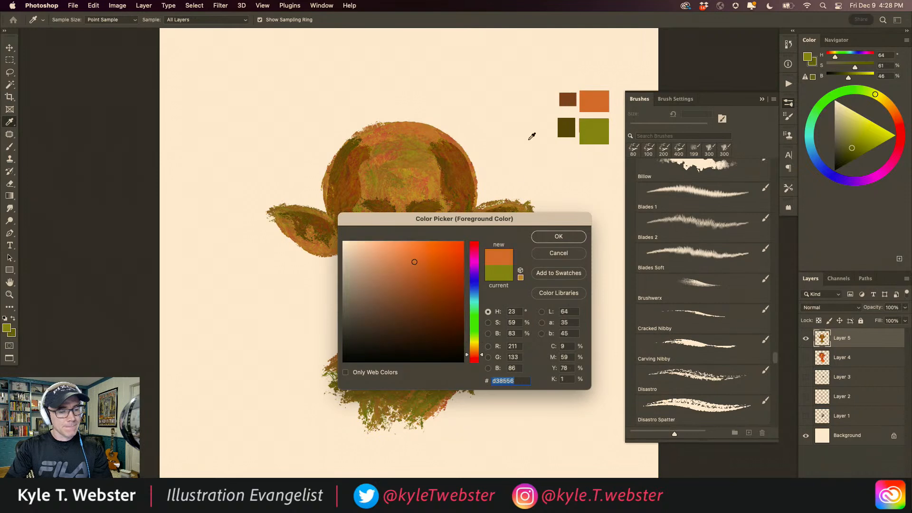
click(559, 236)
click(12, 333)
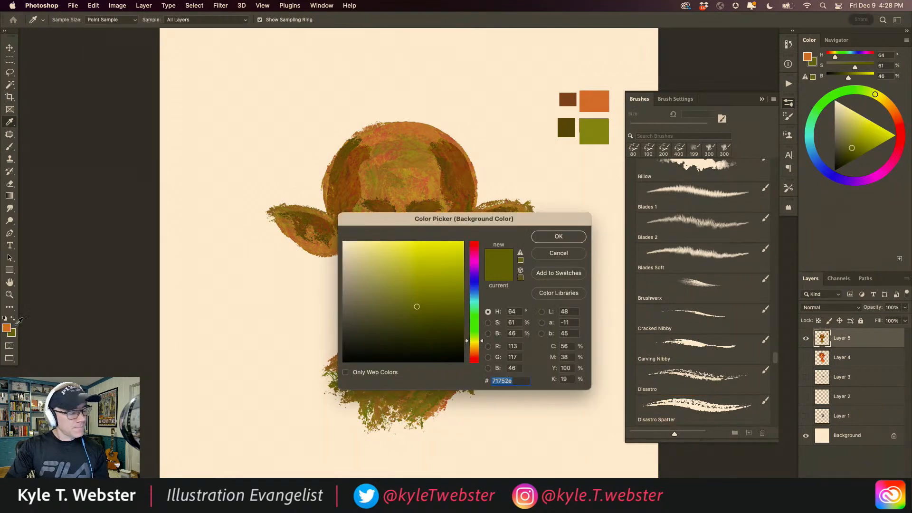
click(592, 132)
click(559, 236)
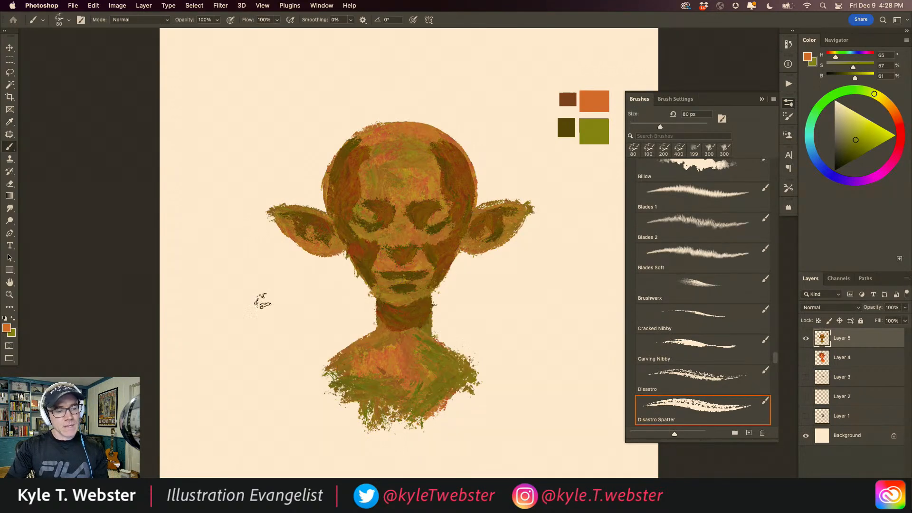
Step: Try a blended orange and olive test patch beside the neck with a 175 px brush, and undo it
key(bracketright)
key(bracketright)
key(bracketright)
key(bracketright)
key(bracketright)
mouse_move(289, 290)
mouse_down()
mouse_move(280, 322)
mouse_move(270, 280)
mouse_up()
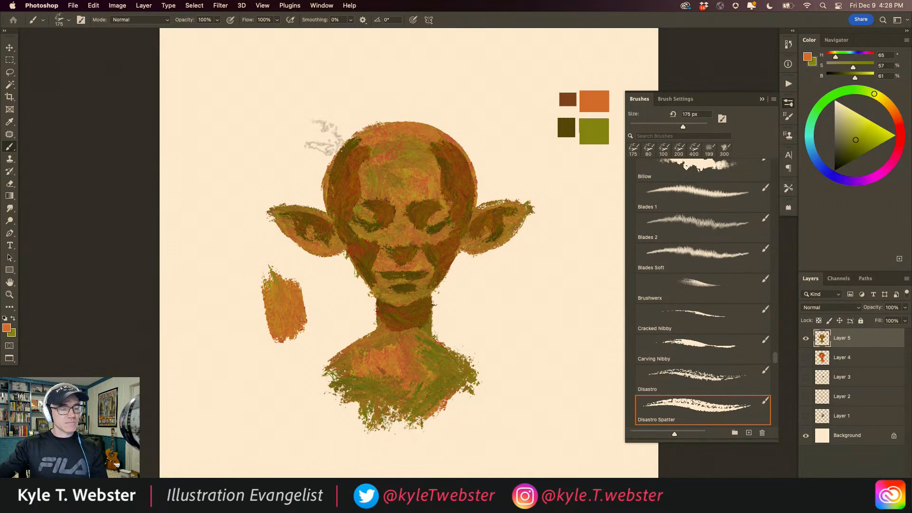
key(super+z)
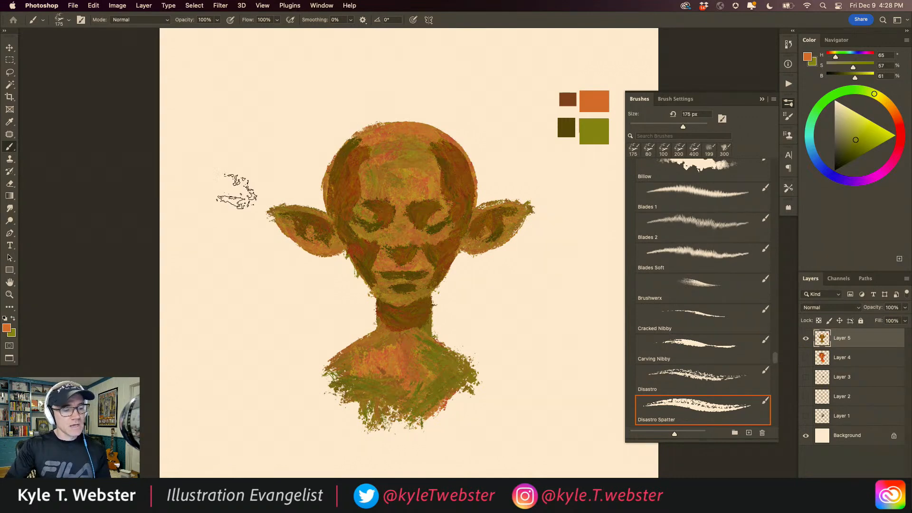
Step: Reduce the brush to 40 px and paint lighter orange and olive details on the eyes, nose, mouth, ears and forehead edges
click(406, 237)
key(bracketleft)
key(bracketleft)
key(bracketleft)
key(bracketleft)
key(bracketleft)
key(bracketleft)
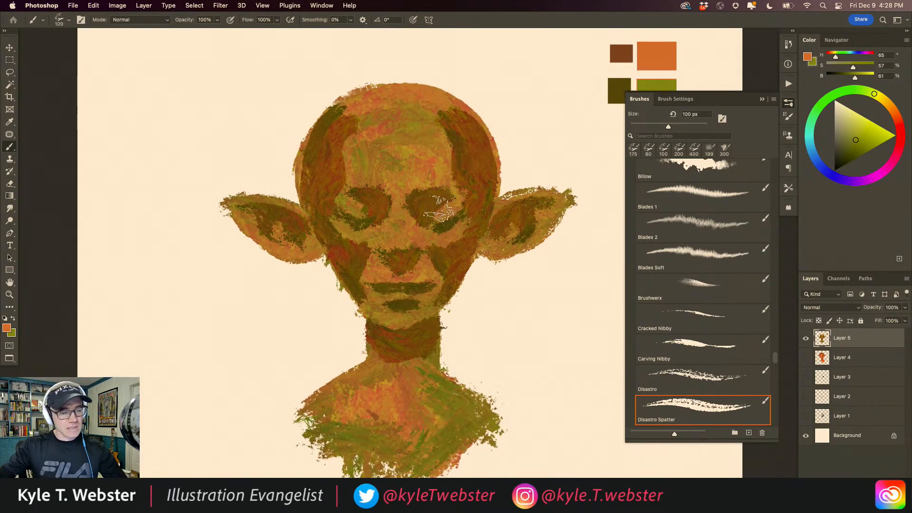
key(bracketleft)
key(bracketleft)
key(bracketleft)
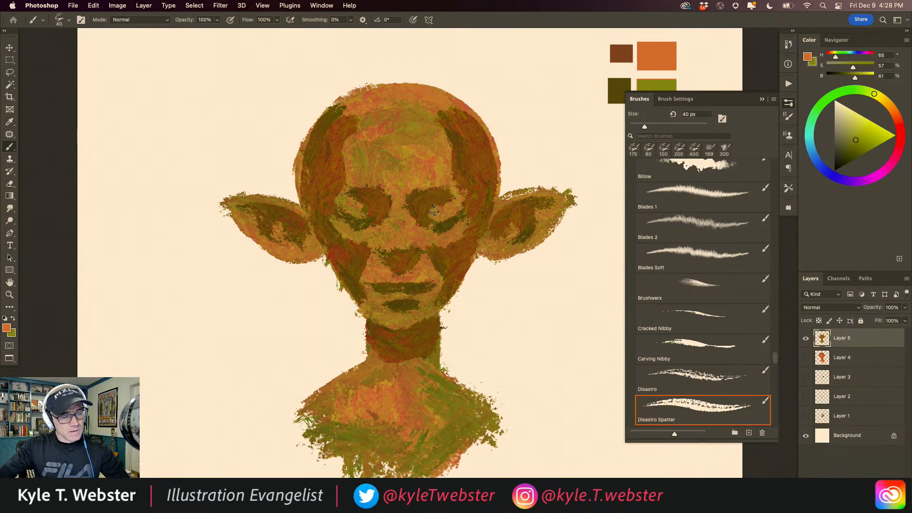
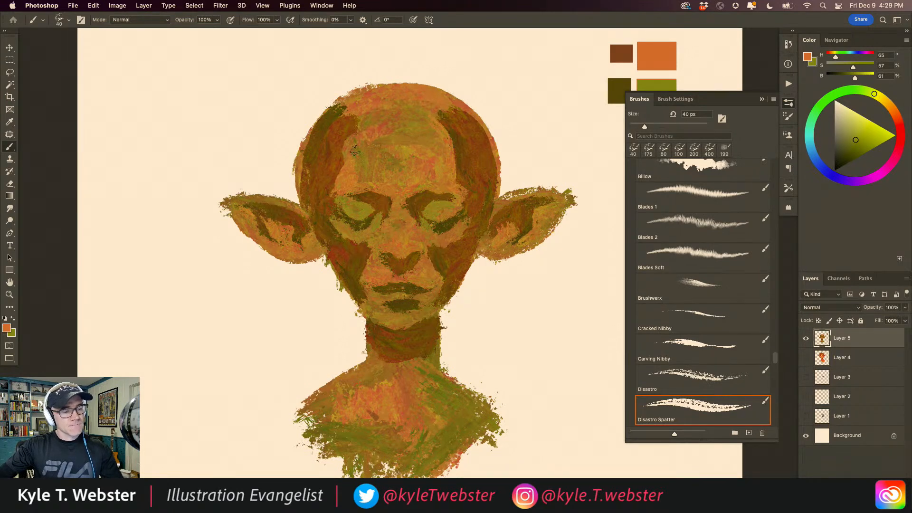
drag(461, 186, 457, 173)
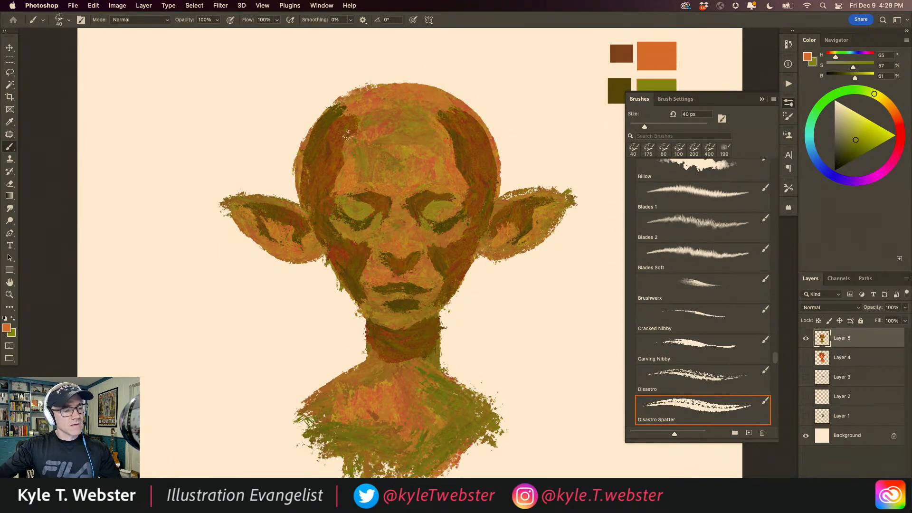
Step: Sample the dark brown swatch as foreground, then shift and darken it to H 32, S 60, B 29
key(super+minus)
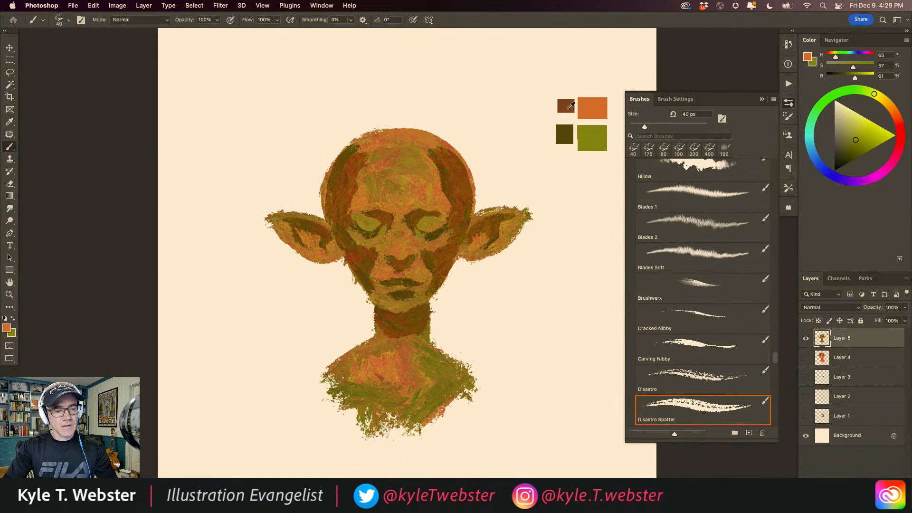
alt+click(569, 104)
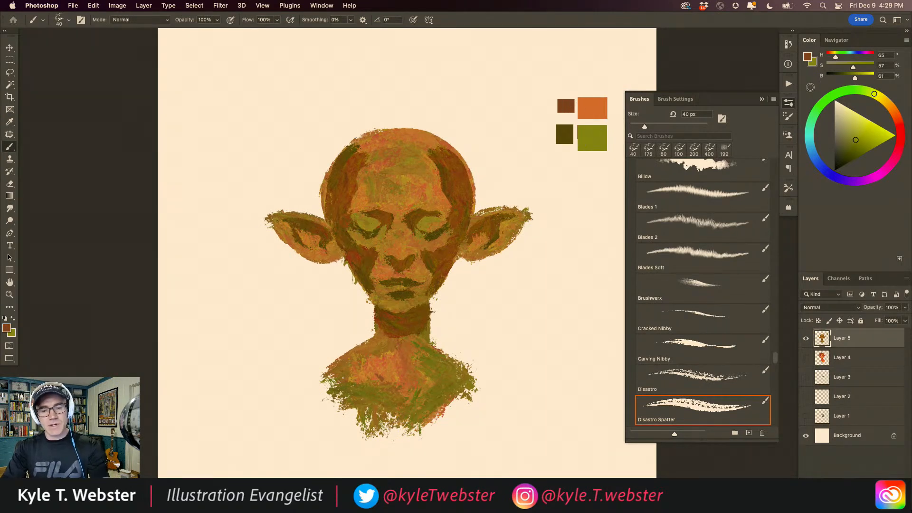
click(6, 327)
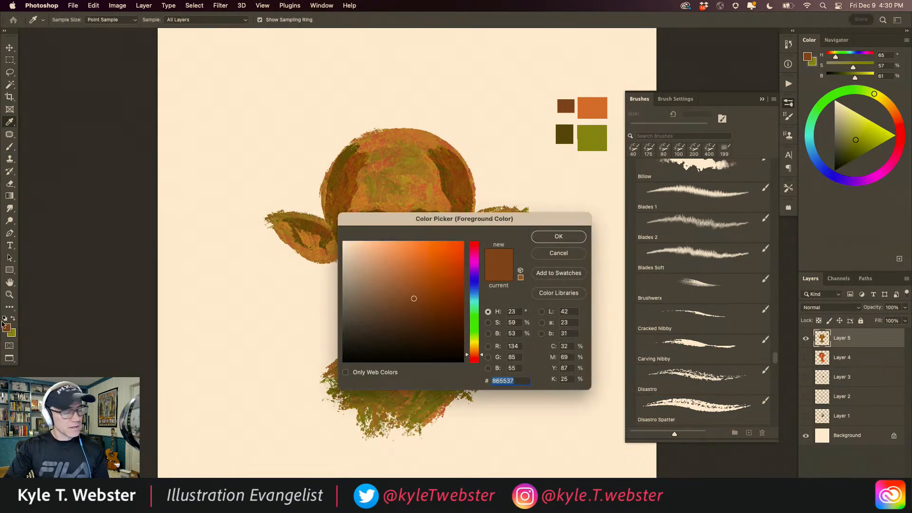
click(549, 236)
key(b)
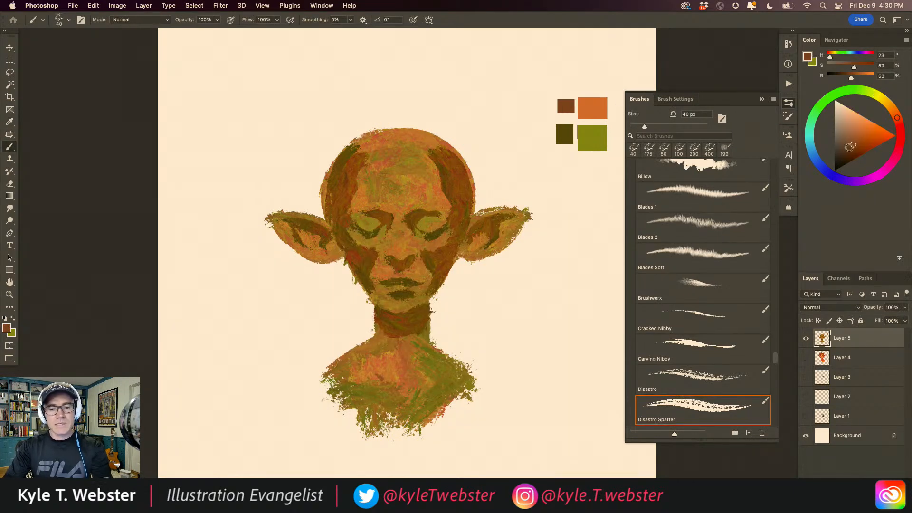
drag(897, 116, 893, 110)
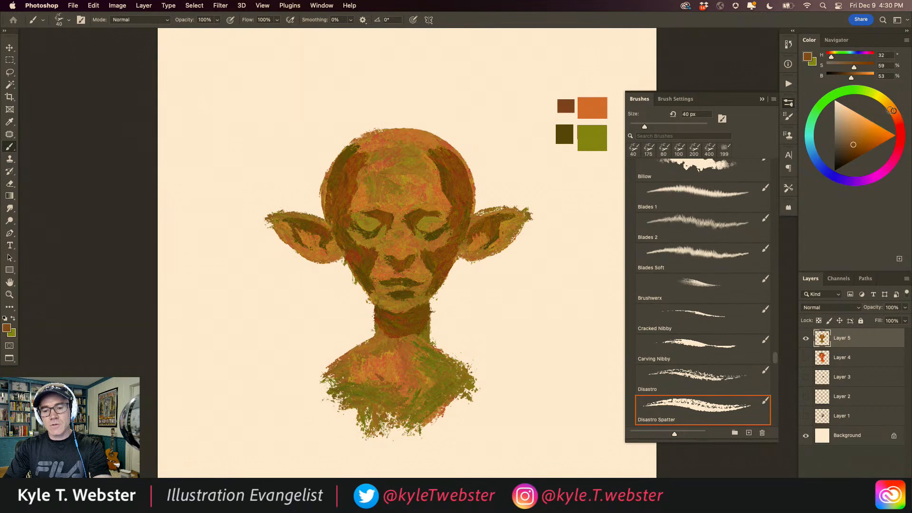
click(846, 156)
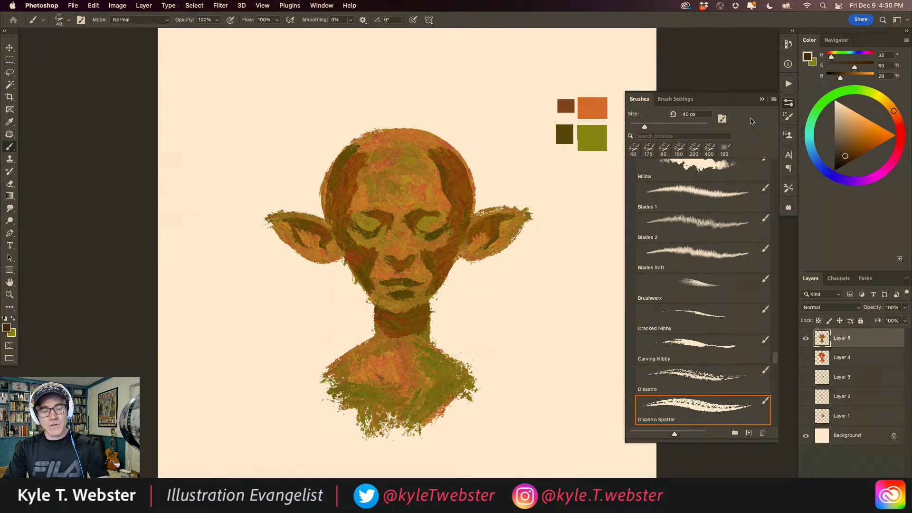
Step: Set the background color to a muted dark green at H 99, S 18, B 35
click(811, 64)
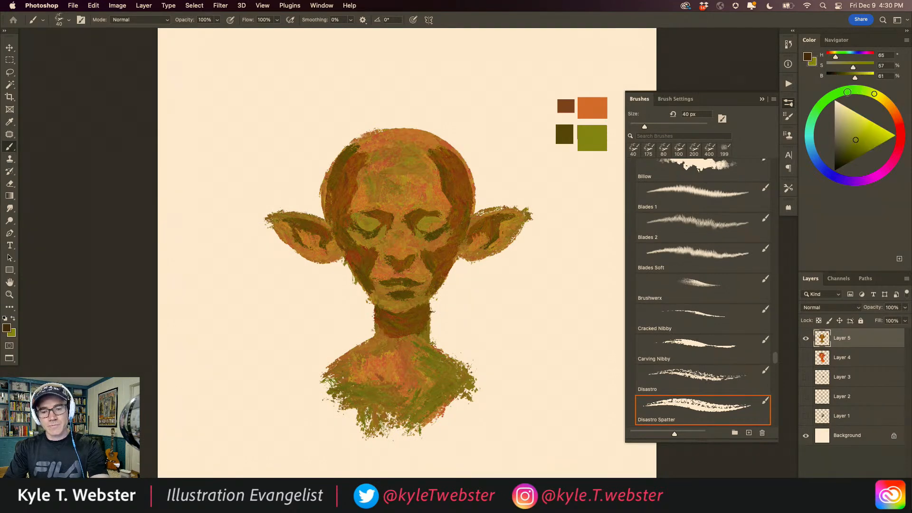
click(848, 92)
click(843, 145)
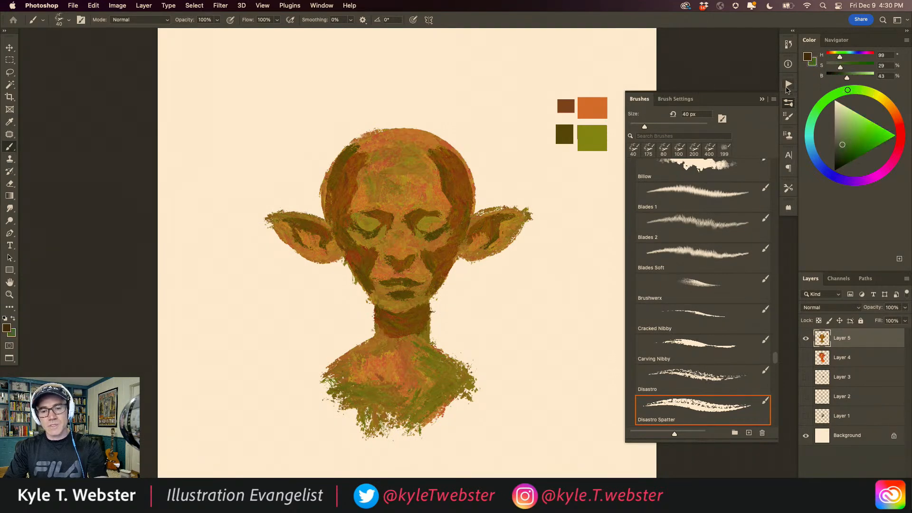
drag(841, 147, 841, 149)
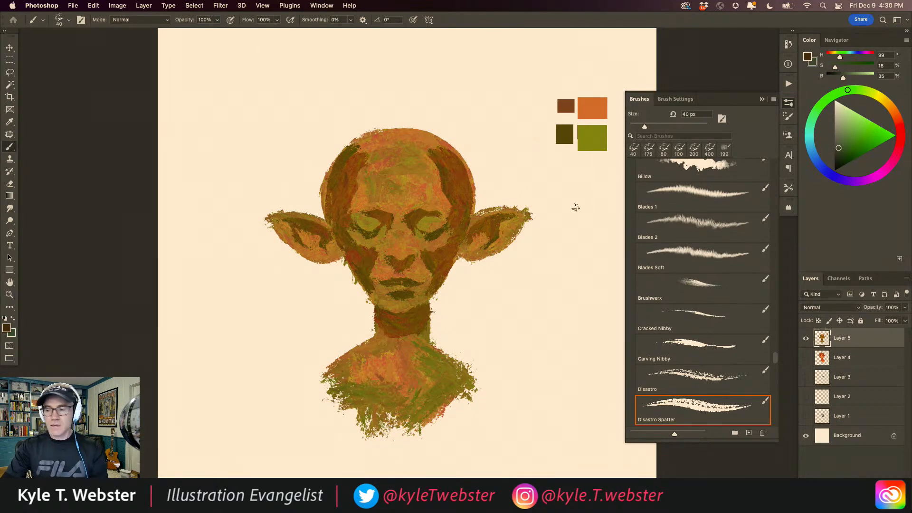
Step: Enlarge the brush to 100 px and paint a dark test patch on the blank canvas below the swatches
key(bracketright)
key(bracketright)
key(bracketright)
key(bracketright)
key(bracketright)
key(bracketright)
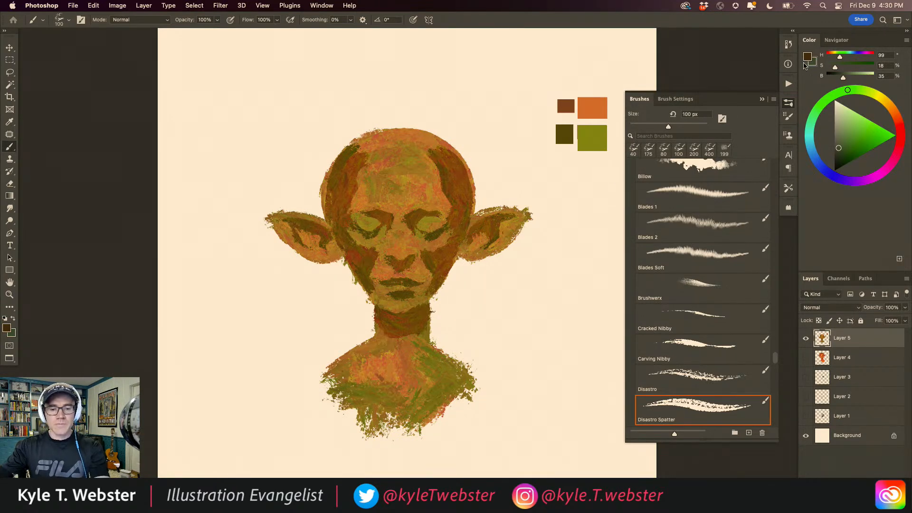
mouse_move(577, 233)
mouse_down()
mouse_move(580, 248)
mouse_move(565, 240)
mouse_move(570, 204)
mouse_up()
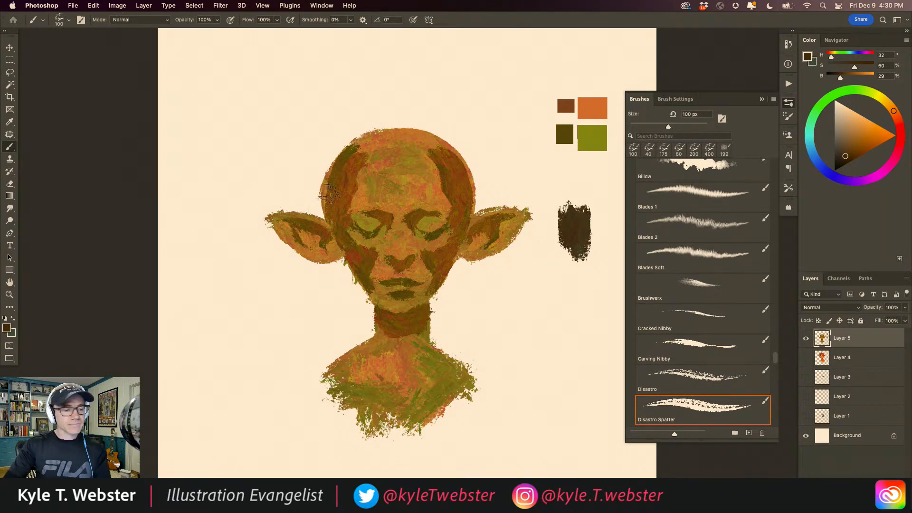
Step: Paint short, ragged dark hair over the scalp, temples and upper forehead with the brown and green pair
mouse_move(464, 183)
mouse_down()
mouse_move(463, 210)
mouse_move(466, 185)
mouse_move(466, 209)
mouse_move(445, 166)
mouse_move(462, 181)
mouse_move(465, 227)
mouse_move(455, 157)
mouse_move(465, 211)
mouse_move(452, 170)
mouse_move(468, 204)
mouse_move(467, 186)
mouse_move(447, 156)
mouse_move(461, 153)
mouse_move(458, 161)
mouse_move(448, 147)
mouse_move(473, 142)
mouse_move(449, 154)
mouse_move(437, 142)
mouse_move(437, 157)
mouse_move(421, 138)
mouse_move(435, 140)
mouse_move(419, 173)
mouse_move(416, 149)
mouse_move(384, 199)
mouse_move(407, 148)
mouse_move(393, 162)
mouse_move(408, 192)
mouse_move(434, 155)
mouse_move(439, 183)
mouse_up()
mouse_move(402, 151)
mouse_down()
mouse_move(361, 174)
mouse_move(407, 150)
mouse_move(397, 161)
mouse_move(408, 152)
mouse_move(394, 148)
mouse_move(414, 140)
mouse_move(379, 161)
mouse_move(405, 148)
mouse_move(433, 156)
mouse_move(463, 193)
mouse_move(454, 164)
mouse_move(464, 192)
mouse_up()
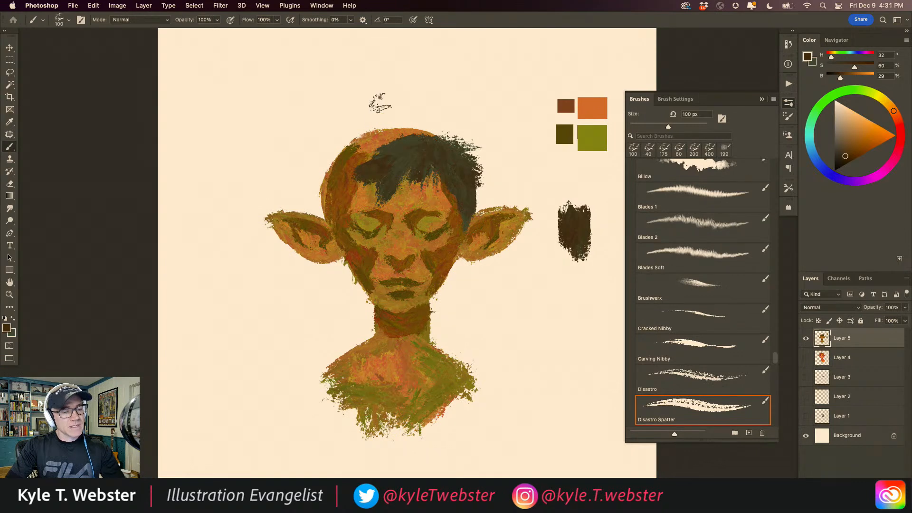
mouse_move(366, 151)
mouse_down()
mouse_move(364, 150)
mouse_move(336, 192)
mouse_move(334, 182)
mouse_move(336, 222)
mouse_move(335, 175)
mouse_move(332, 226)
mouse_move(323, 194)
mouse_move(329, 208)
mouse_move(340, 156)
mouse_move(316, 190)
mouse_move(322, 195)
mouse_move(339, 159)
mouse_move(313, 171)
mouse_move(329, 172)
mouse_move(337, 145)
mouse_move(345, 159)
mouse_move(357, 154)
mouse_move(320, 151)
mouse_up()
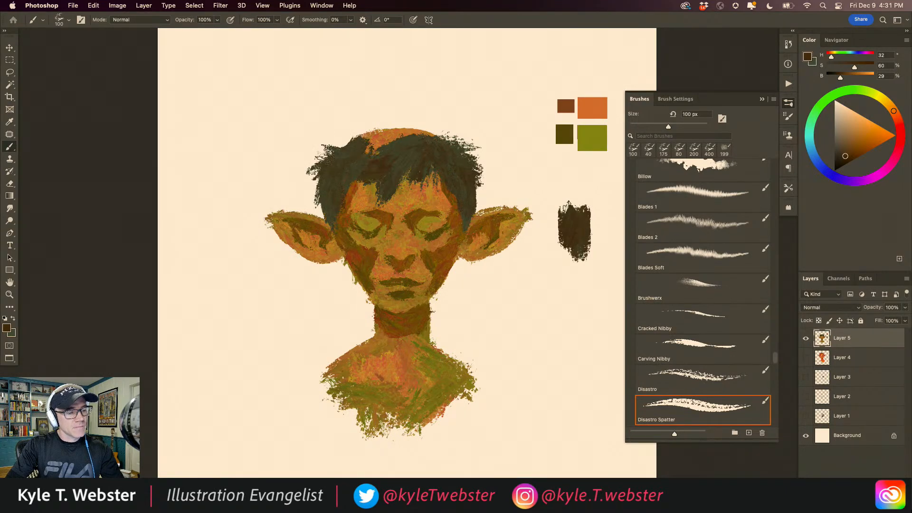
mouse_move(376, 138)
mouse_down()
mouse_move(397, 142)
mouse_move(351, 145)
mouse_up()
Step: Fill a small square swatch with the dark brown beside the existing swatches and another with the muted green below it
key(m)
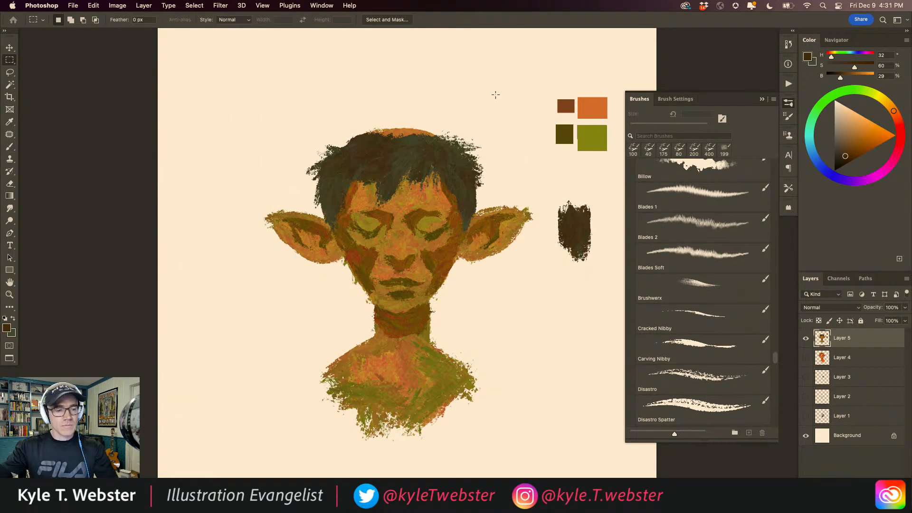
drag(537, 85, 523, 100)
key(alt+BackSpace)
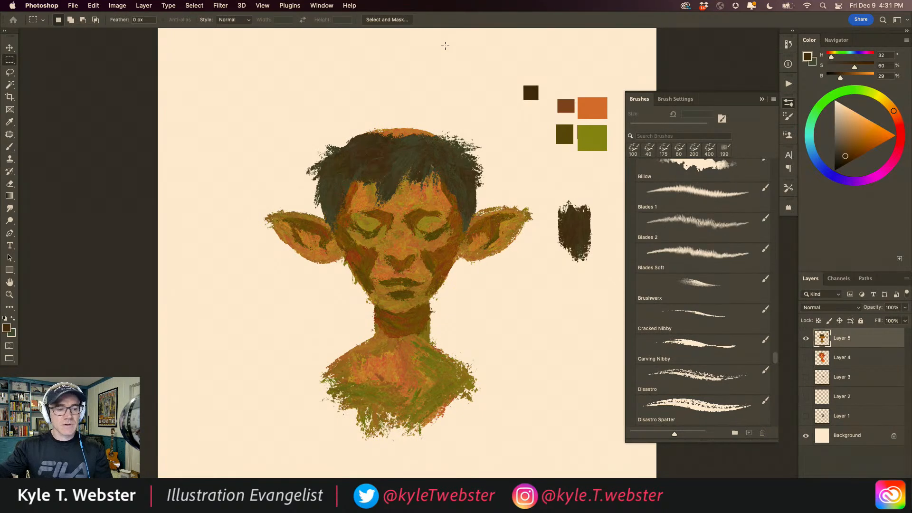
click(13, 319)
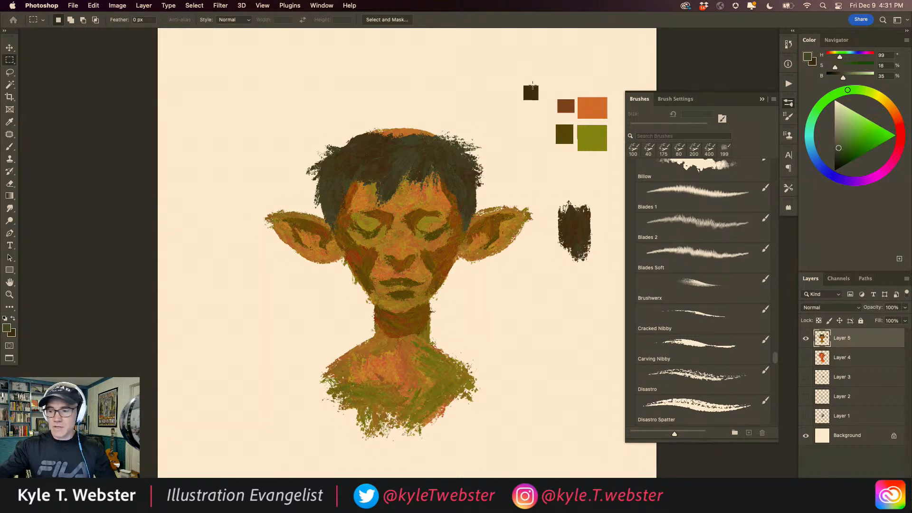
drag(538, 105, 523, 119)
key(alt+BackSpace)
key(ctrl+d)
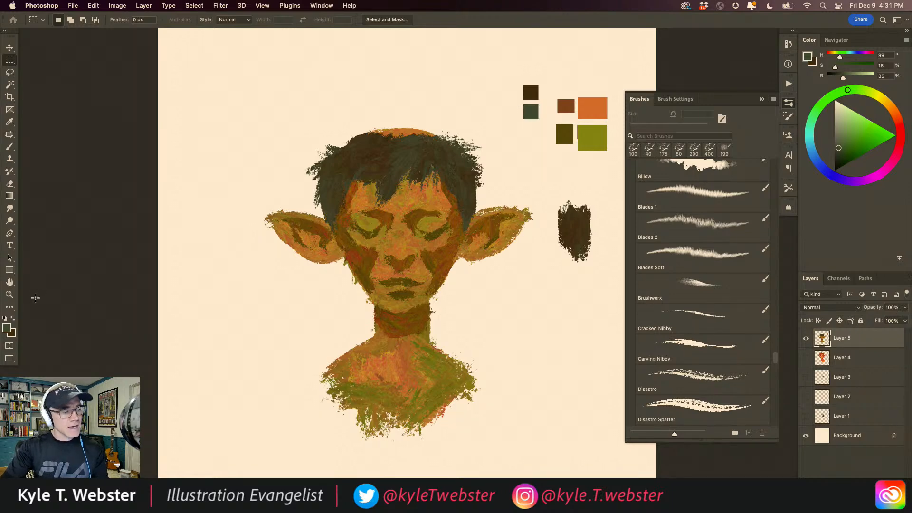
Step: Swap the foreground and background colours, then lighten the grey-green background colour to hue 99, saturation 10, brightness 52
key(x)
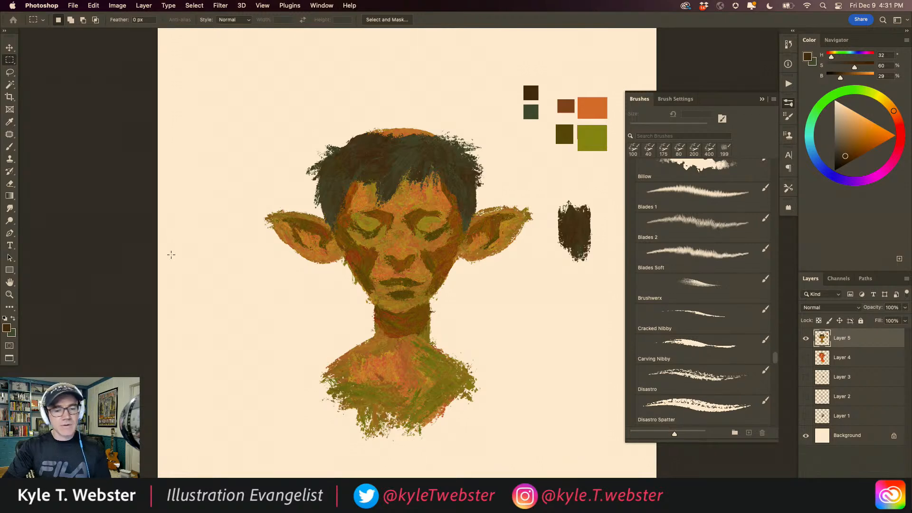
click(815, 65)
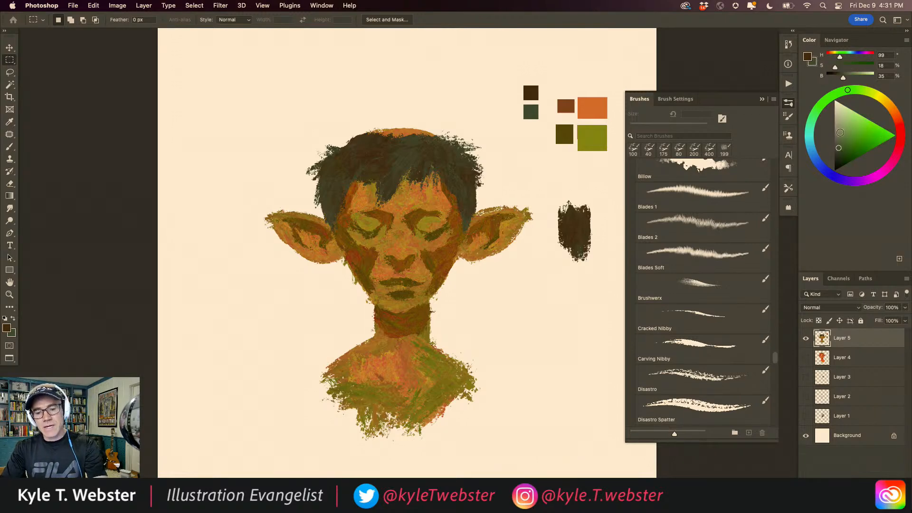
click(838, 133)
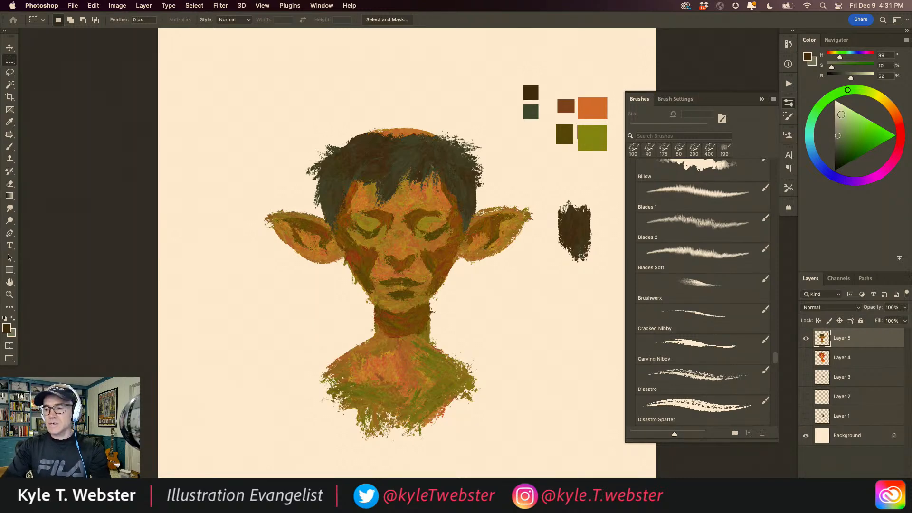
Step: Paint grey-green highlight strands over the crown and fringe of the hair with the Disastro Spatter brush at 100 px
click(698, 407)
mouse_move(374, 151)
mouse_down()
mouse_move(339, 173)
mouse_move(367, 141)
mouse_move(358, 140)
mouse_move(336, 162)
mouse_move(391, 147)
mouse_move(382, 166)
mouse_move(401, 149)
mouse_move(383, 162)
mouse_move(396, 147)
mouse_move(377, 157)
mouse_move(375, 146)
mouse_move(361, 144)
mouse_move(407, 138)
mouse_move(381, 134)
mouse_move(415, 151)
mouse_move(387, 192)
mouse_move(410, 139)
mouse_move(345, 181)
mouse_move(355, 173)
mouse_move(346, 196)
mouse_move(333, 166)
mouse_move(349, 156)
mouse_move(329, 176)
mouse_move(339, 159)
mouse_move(422, 151)
mouse_move(421, 178)
mouse_move(423, 142)
mouse_move(470, 173)
mouse_move(437, 145)
mouse_move(455, 178)
mouse_move(445, 162)
mouse_move(448, 183)
mouse_up()
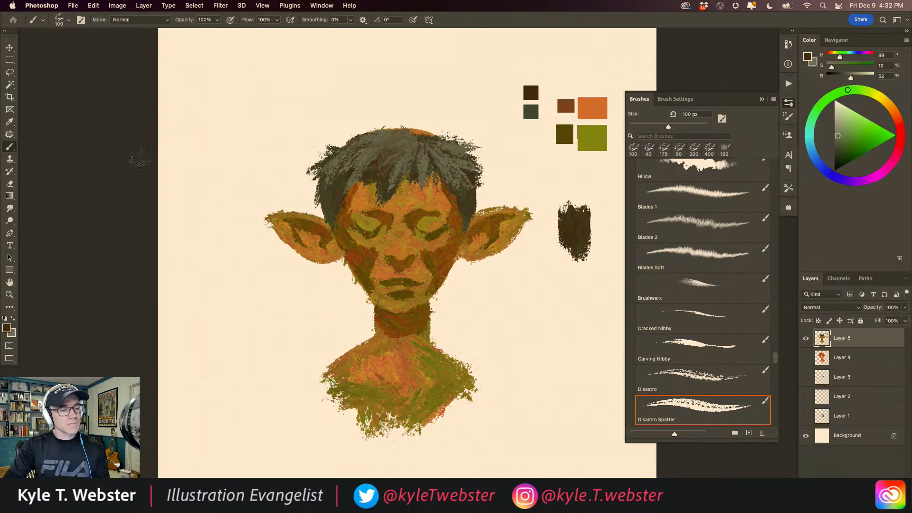
mouse_move(404, 138)
mouse_down()
mouse_move(367, 126)
mouse_move(438, 147)
mouse_move(372, 136)
mouse_up()
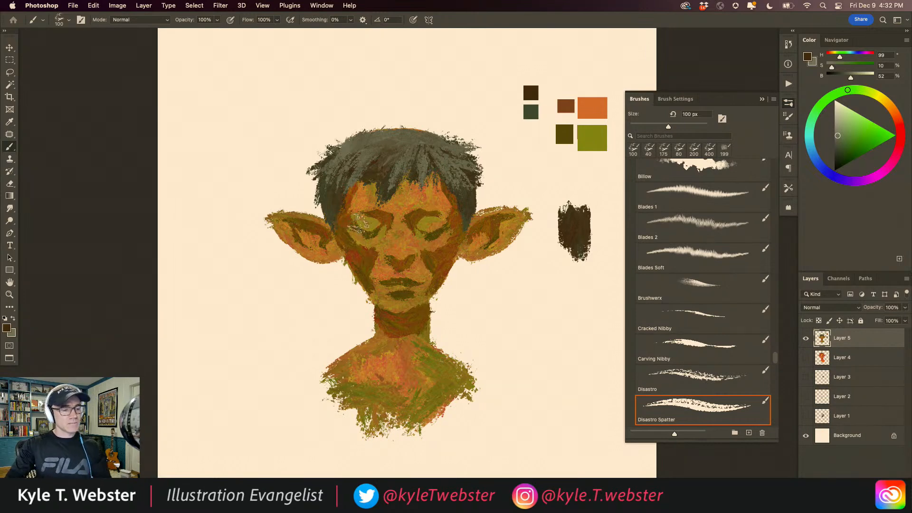
Step: Set the background colour to a darker version of the dark green palette swatch: hue 101, saturation 15, brightness 27
super+click(372, 260)
drag(307, 247, 279, 268)
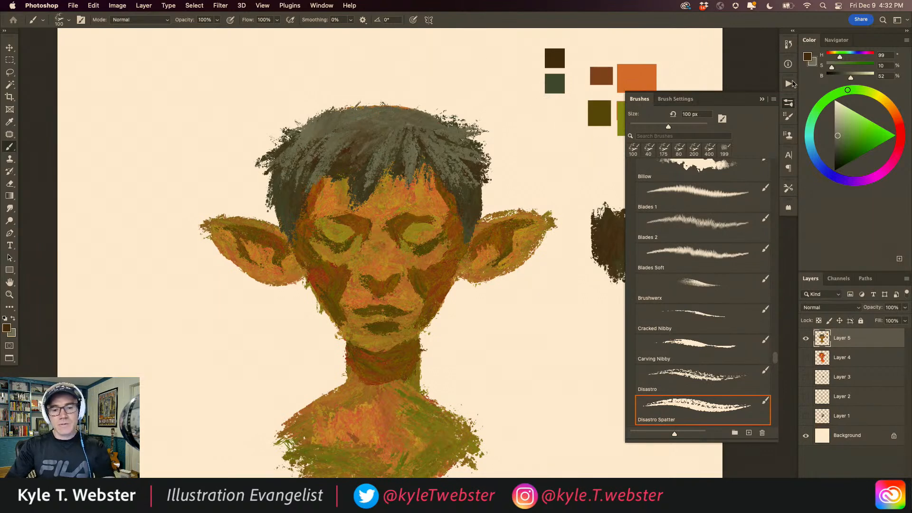
click(815, 65)
click(558, 81)
click(559, 236)
drag(838, 151, 837, 154)
Step: Paint dark irises, eyelids, nostrils, a mouth line and both eyebrows on the face with the brush reduced to 25–35 px
key(bracketleft)
key(bracketleft)
key(bracketleft)
key(bracketleft)
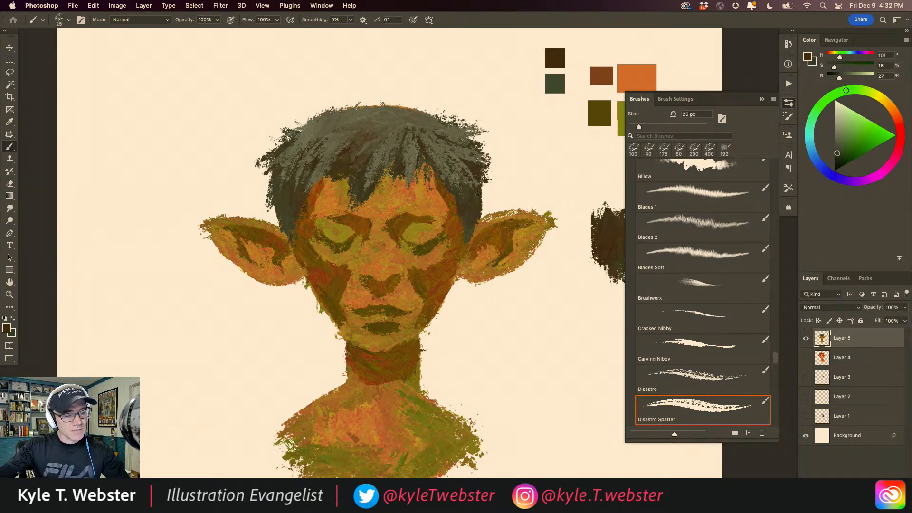
drag(427, 230, 434, 233)
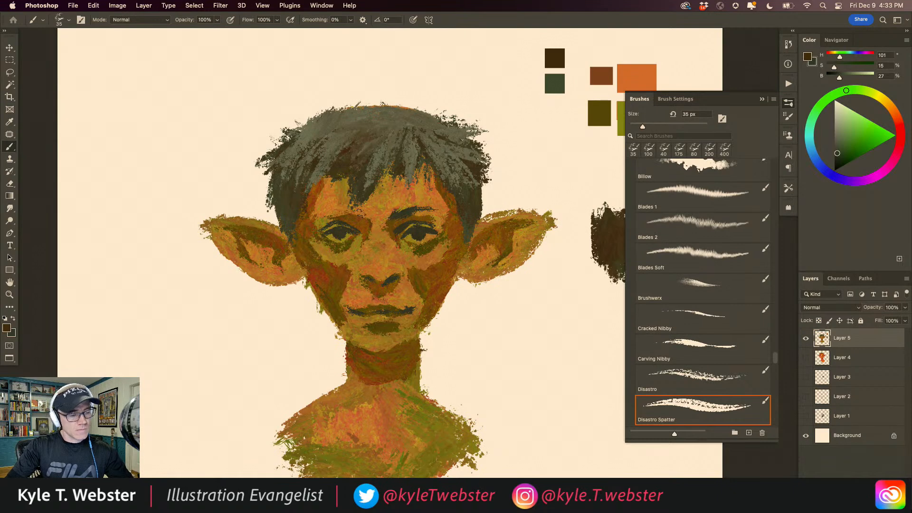
drag(356, 216, 328, 214)
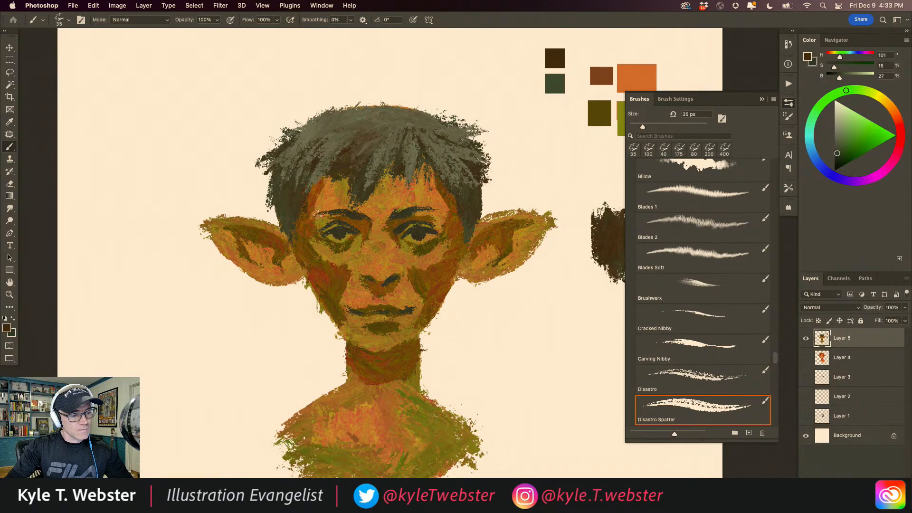
alt+click(289, 362)
mouse_move(262, 390)
mouse_down()
mouse_move(277, 351)
mouse_move(273, 395)
mouse_up()
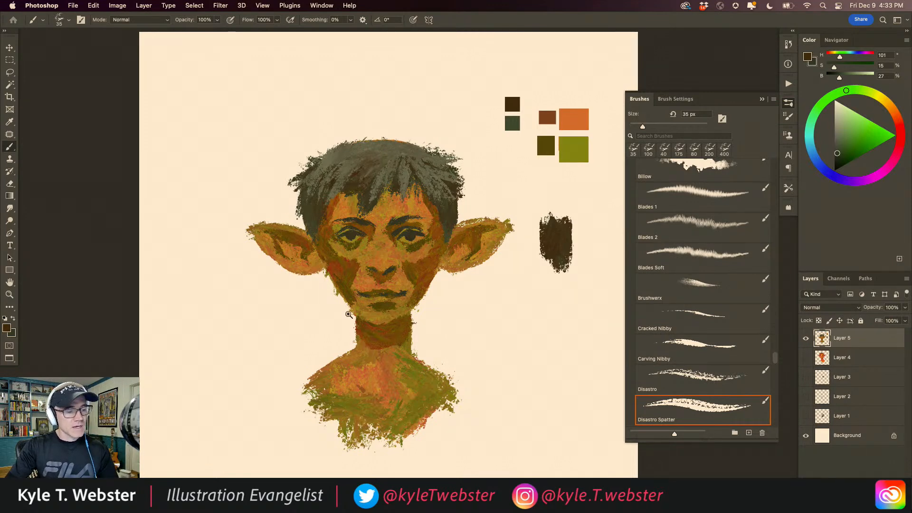
super+click(352, 313)
drag(340, 310, 306, 334)
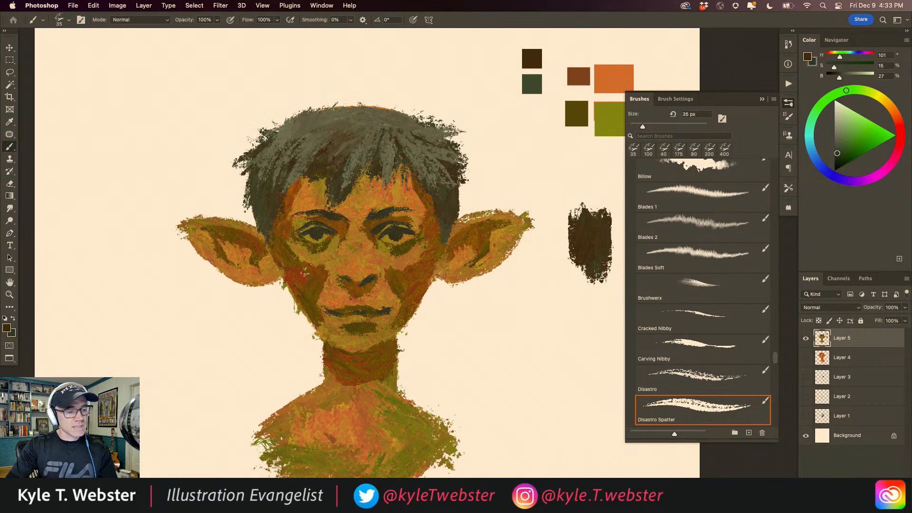
mouse_move(405, 185)
mouse_down()
mouse_move(387, 174)
mouse_move(385, 206)
mouse_up()
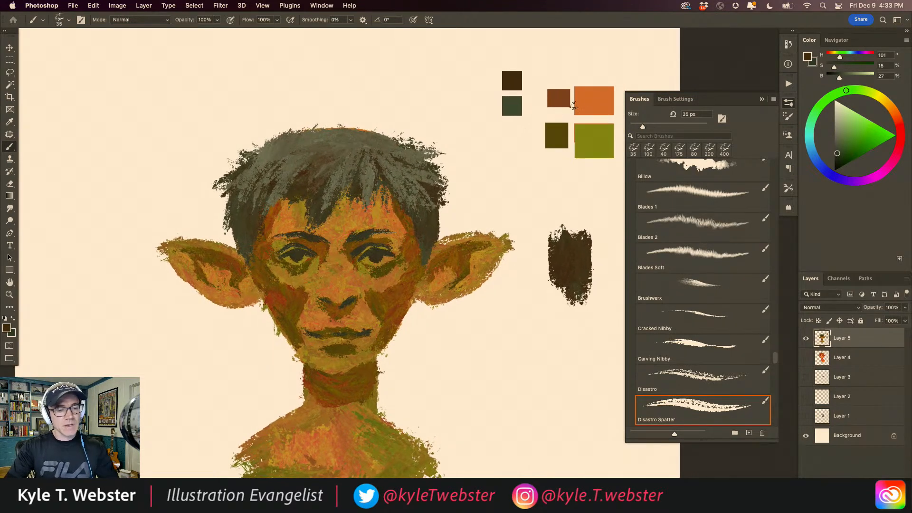
click(808, 57)
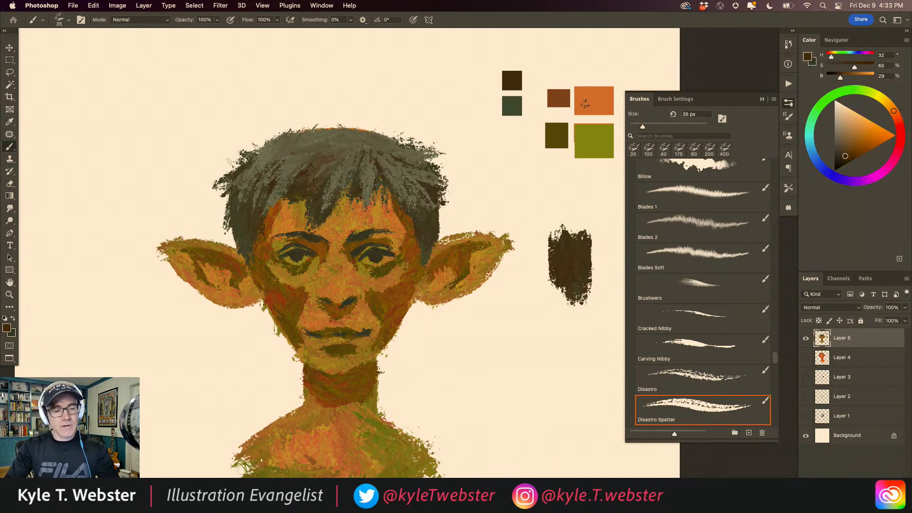
alt+click(596, 98)
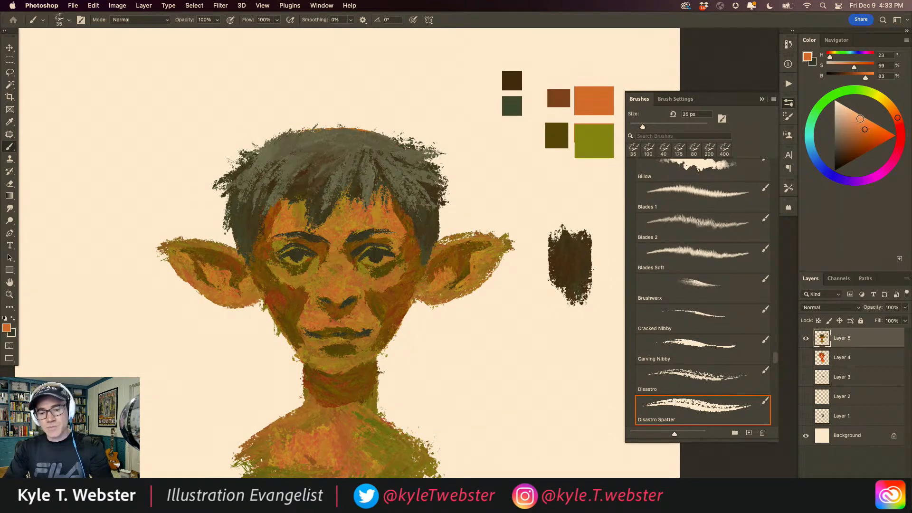
click(856, 117)
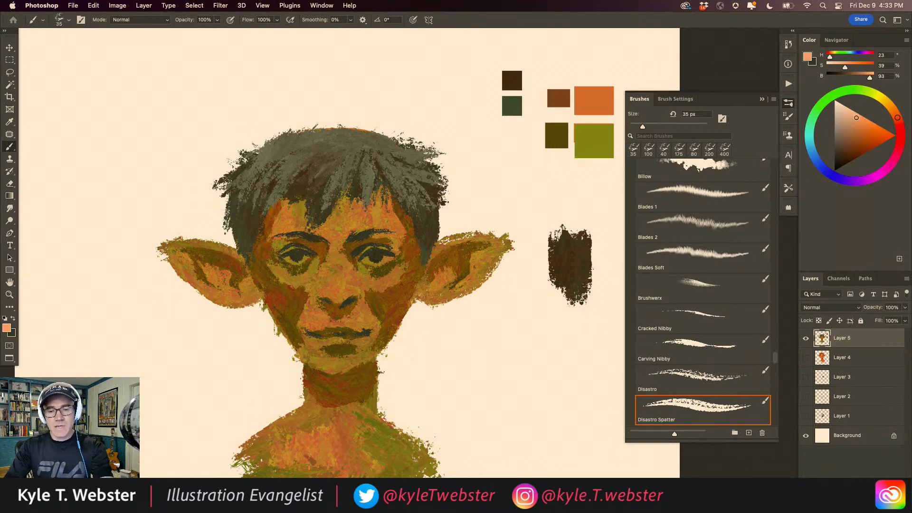
click(813, 64)
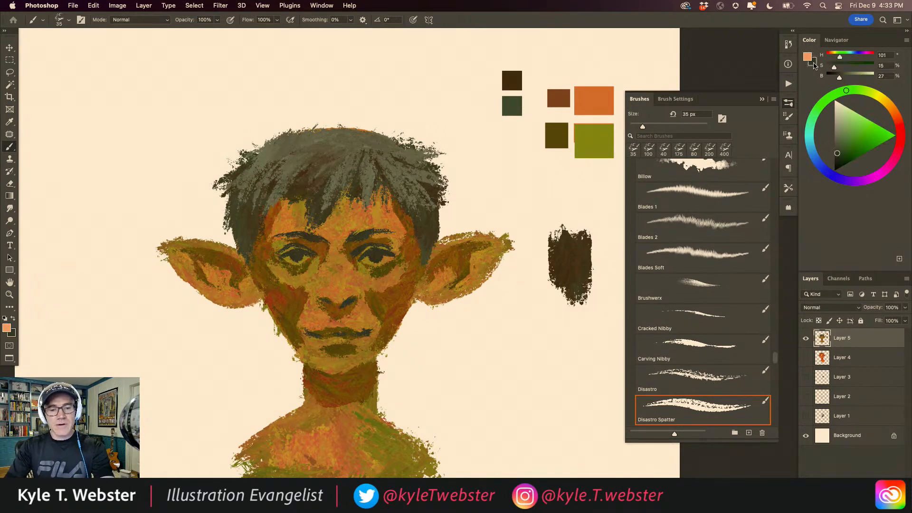
click(598, 134)
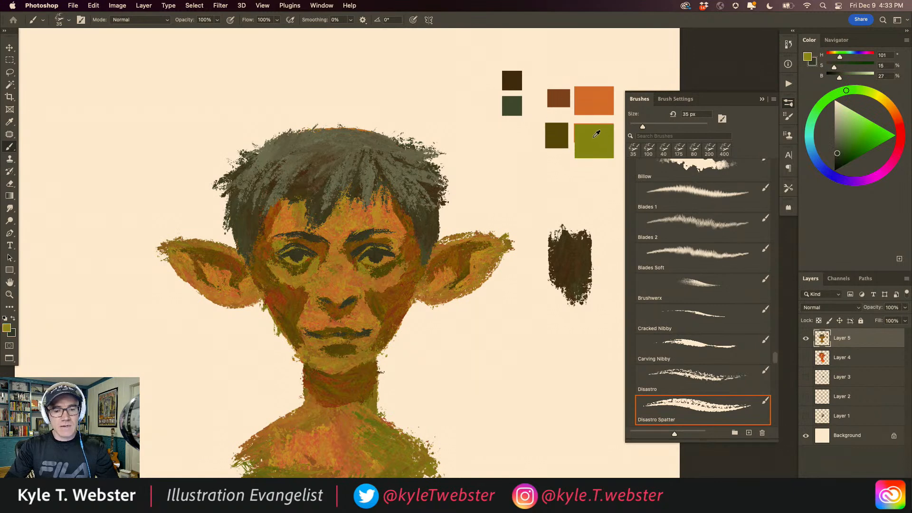
Step: Sample the orange swatch as foreground and shift the sampled green to a lighter yellow (hue 56, saturation 55, brightness 73) as background
alt+click(602, 99)
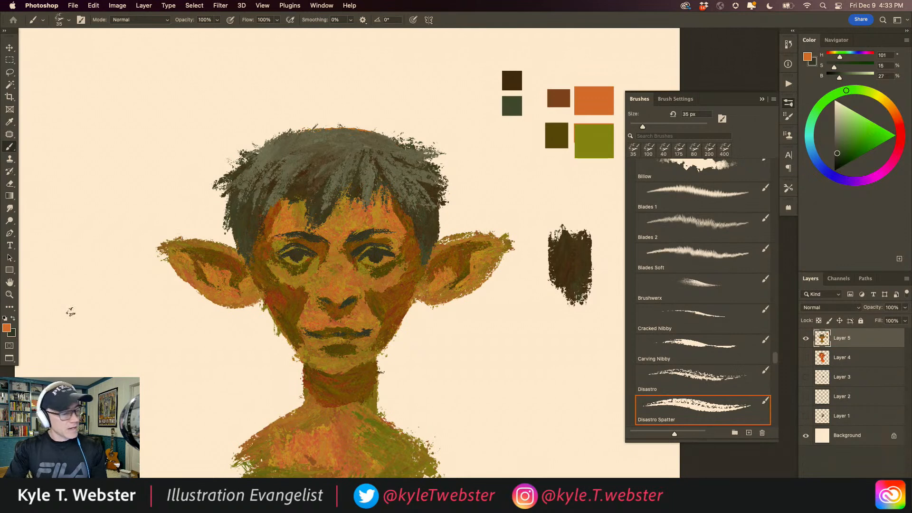
click(11, 334)
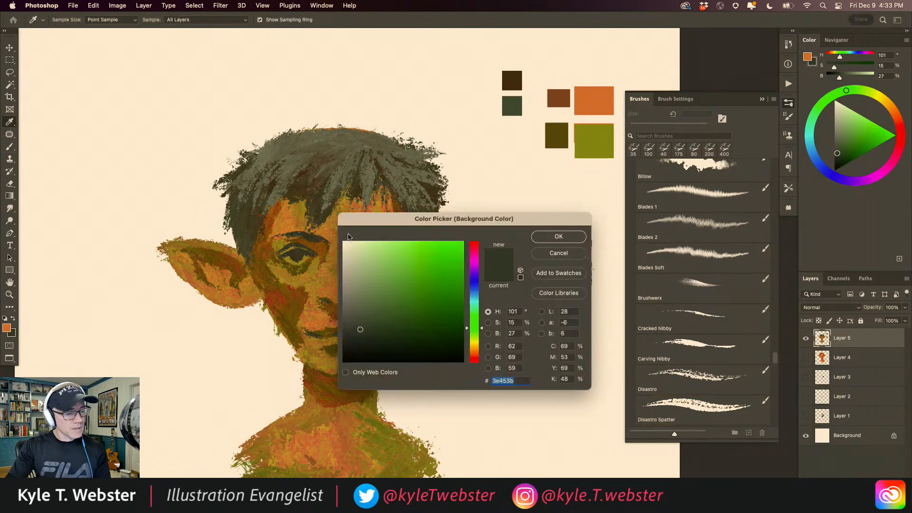
click(586, 133)
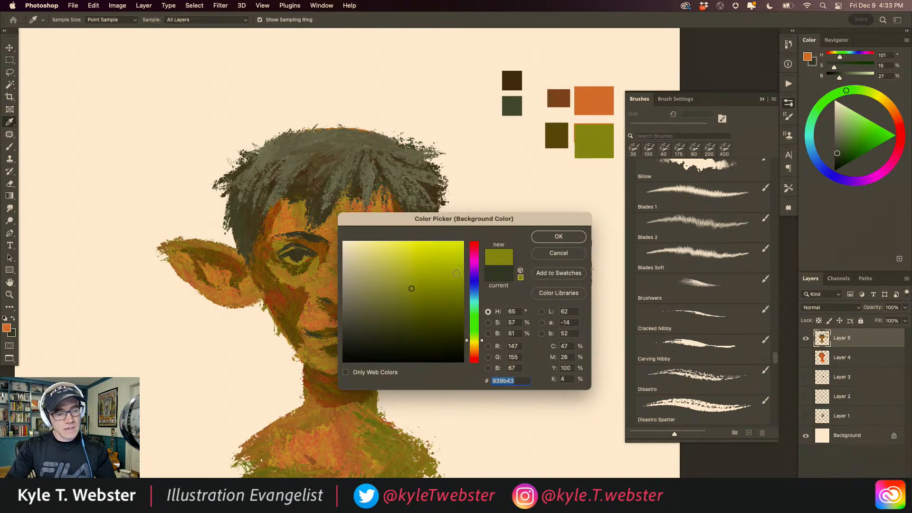
drag(481, 342, 481, 344)
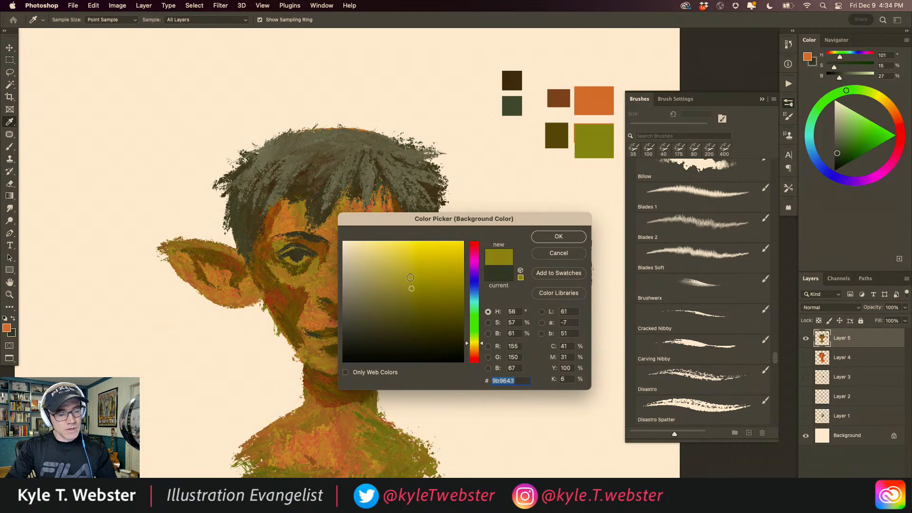
click(555, 236)
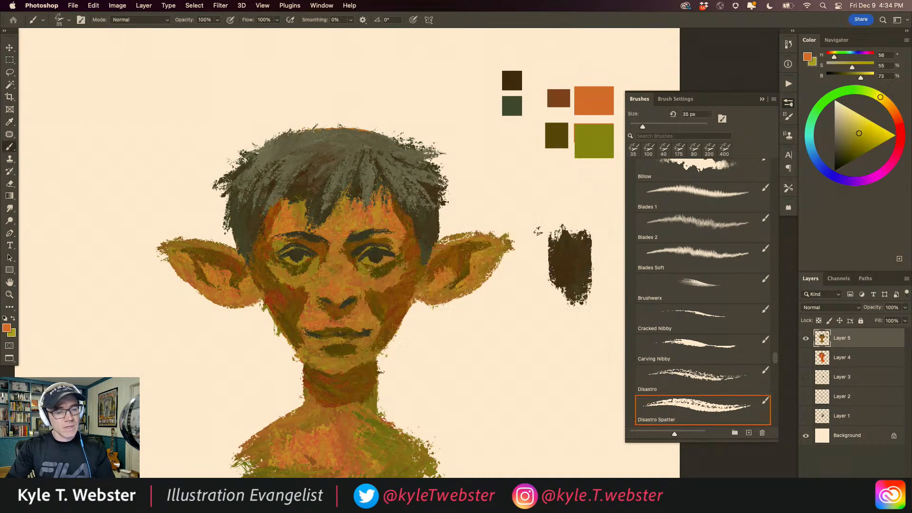
Step: Enlarge the brush to 90 px and paint a small orange-yellow test patch on the blank canvas below the colour swatches
key(b)
key(bracketright)
key(bracketright)
key(bracketright)
key(bracketright)
key(bracketright)
key(bracketright)
key(bracketright)
mouse_move(516, 170)
mouse_down()
mouse_move(515, 191)
mouse_move(512, 173)
mouse_up()
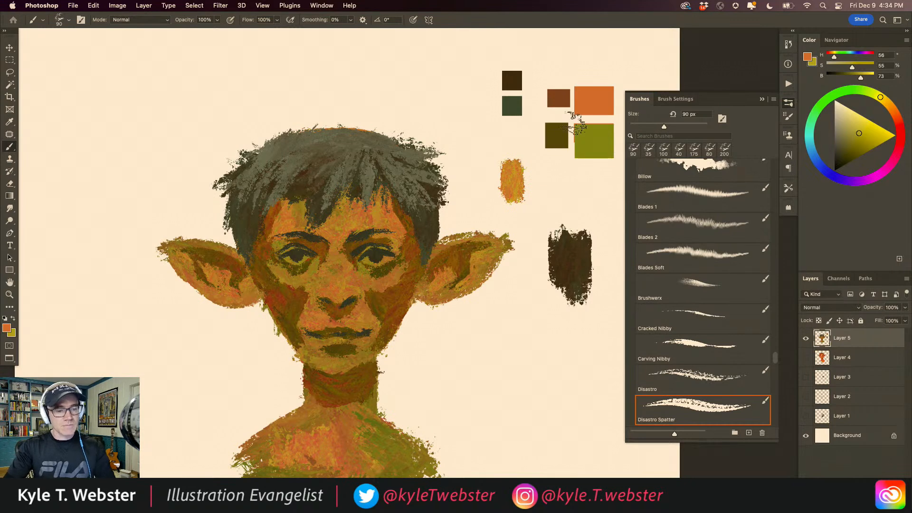
Step: Lighten the foreground colour to hue 25, saturation 41, brightness 92, and paint it over the orange-yellow test patch
click(808, 57)
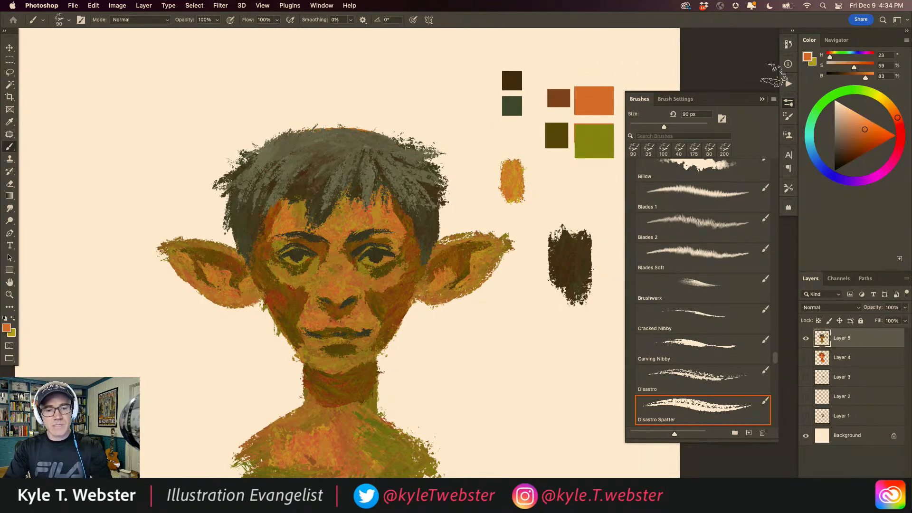
click(7, 327)
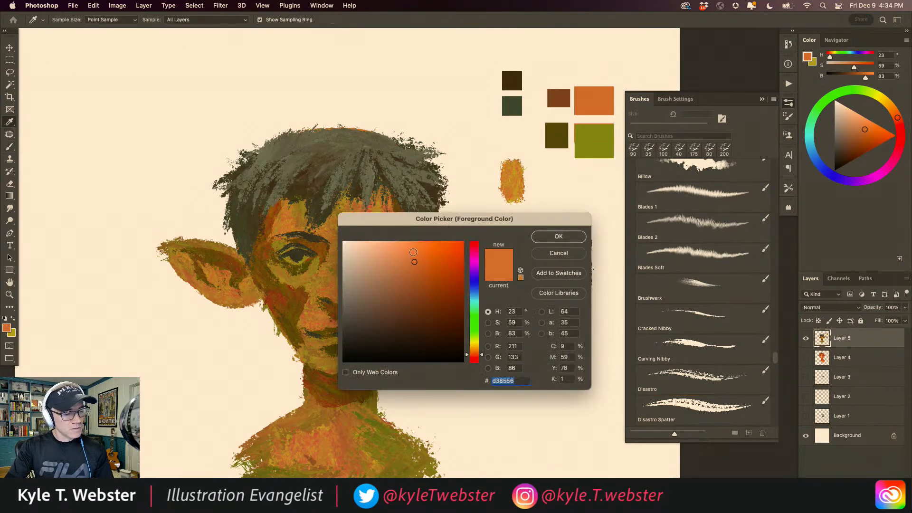
click(395, 251)
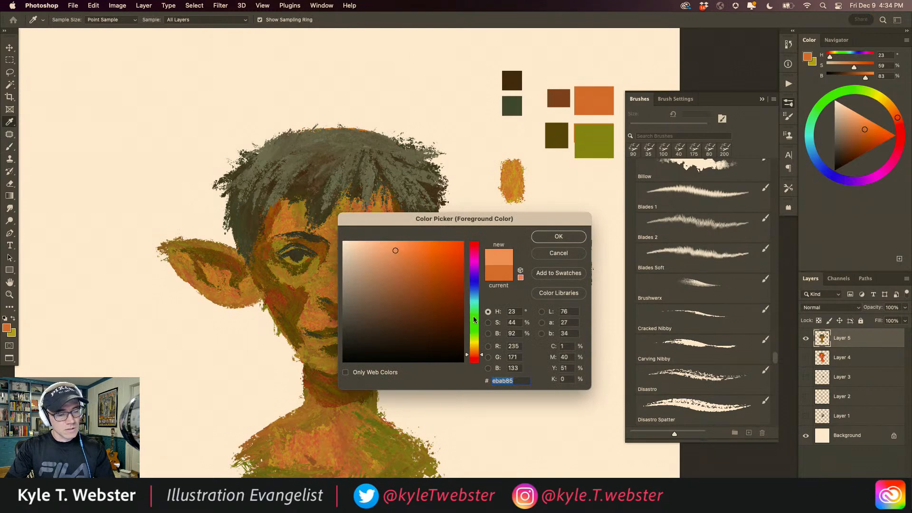
drag(481, 355, 481, 354)
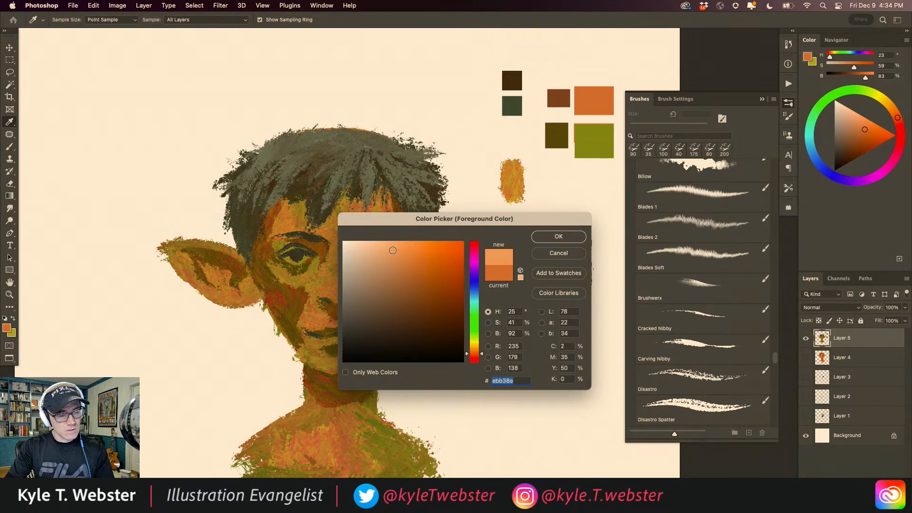
click(550, 236)
key(b)
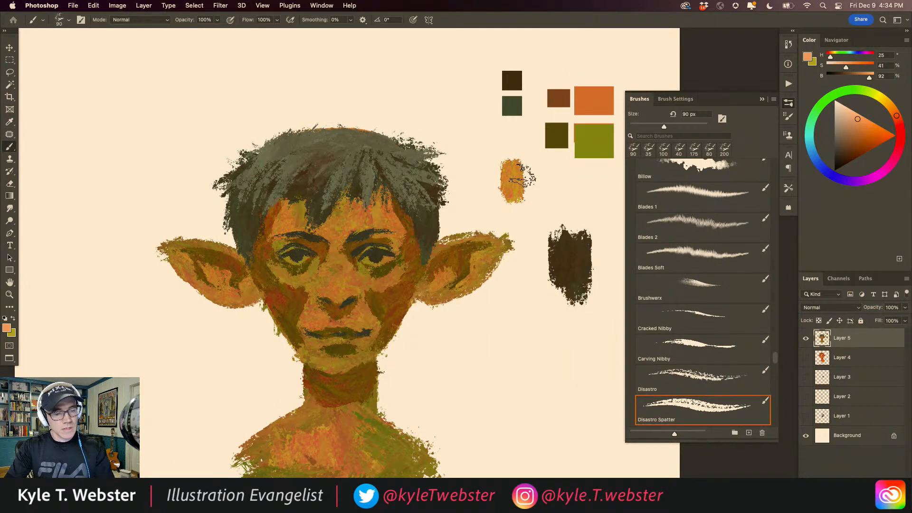
mouse_move(517, 177)
mouse_down()
mouse_move(510, 186)
mouse_move(522, 182)
mouse_up()
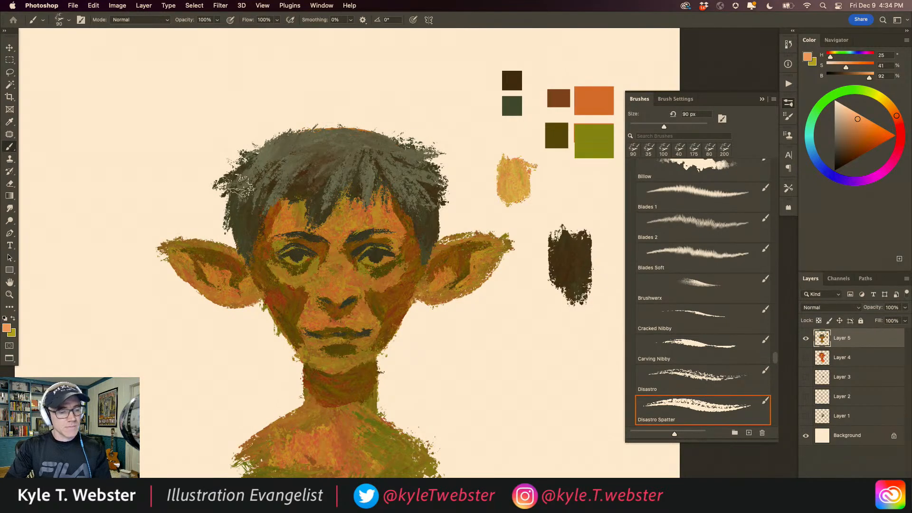
Step: Paint light peach-yellow highlights across the forehead below the fringe with the brush reduced to 80–60 px
scroll(297, 240, left, 3)
scroll(297, 240, down, 2)
key(bracketleft)
key(bracketleft)
key(bracketleft)
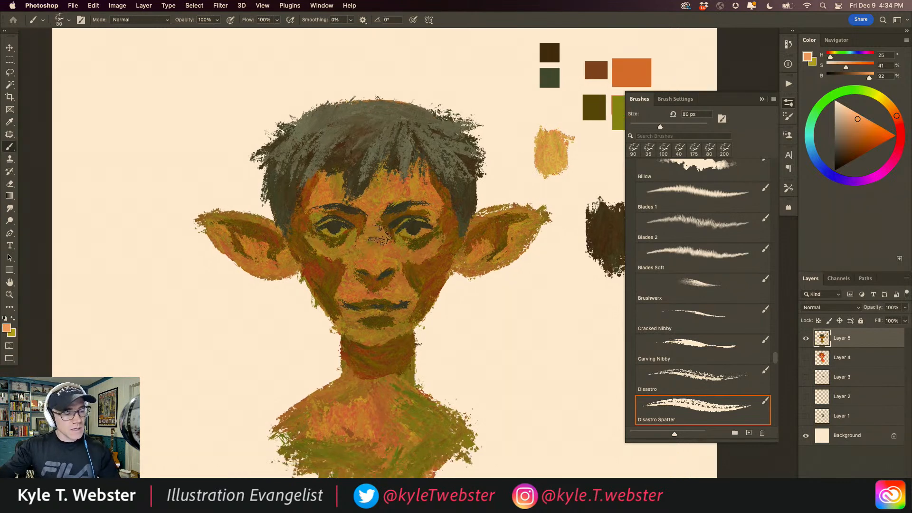
mouse_move(383, 200)
mouse_down()
mouse_move(380, 209)
mouse_move(413, 192)
mouse_move(387, 187)
mouse_move(366, 207)
mouse_move(326, 180)
mouse_move(316, 199)
mouse_move(341, 198)
mouse_up()
drag(412, 191, 421, 187)
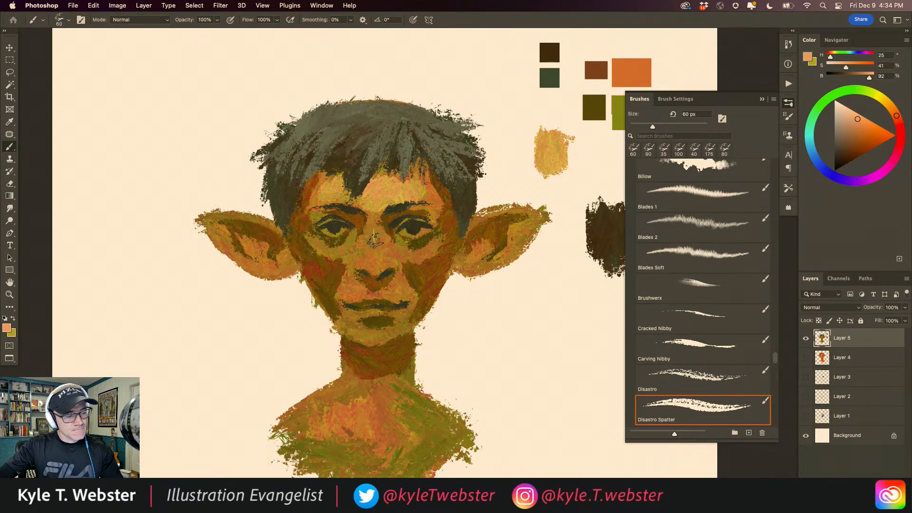
Step: Paint 60 px highlights on the nose bridge, upper lip, chin, cheeks below the eyes and the upper ear edges
mouse_move(376, 236)
mouse_down()
mouse_move(370, 263)
mouse_move(378, 266)
mouse_move(367, 222)
mouse_move(386, 182)
mouse_move(370, 265)
mouse_up()
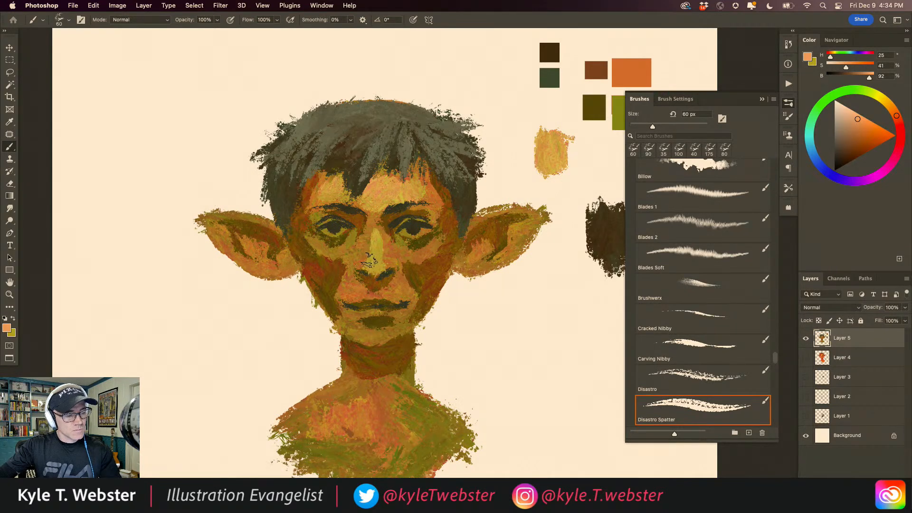
mouse_move(370, 232)
mouse_down()
mouse_move(370, 244)
mouse_move(373, 230)
mouse_up()
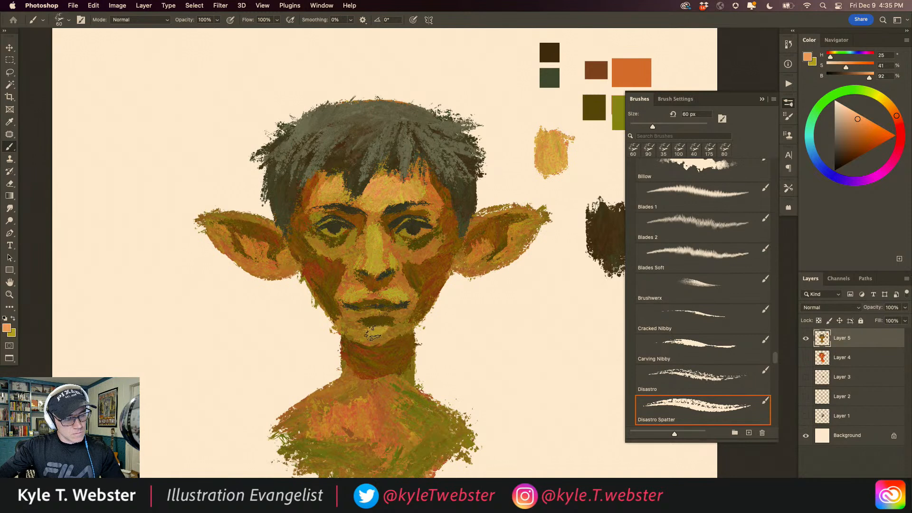
drag(385, 331, 368, 329)
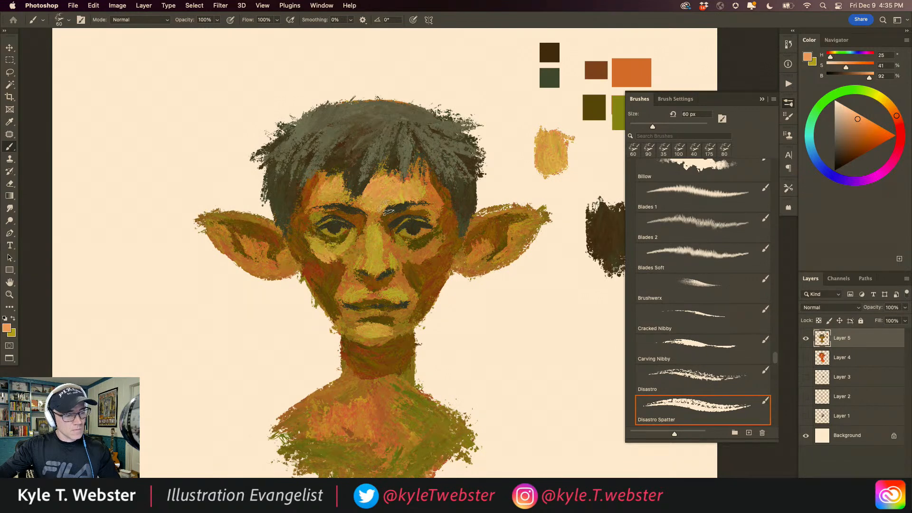
drag(401, 247, 431, 246)
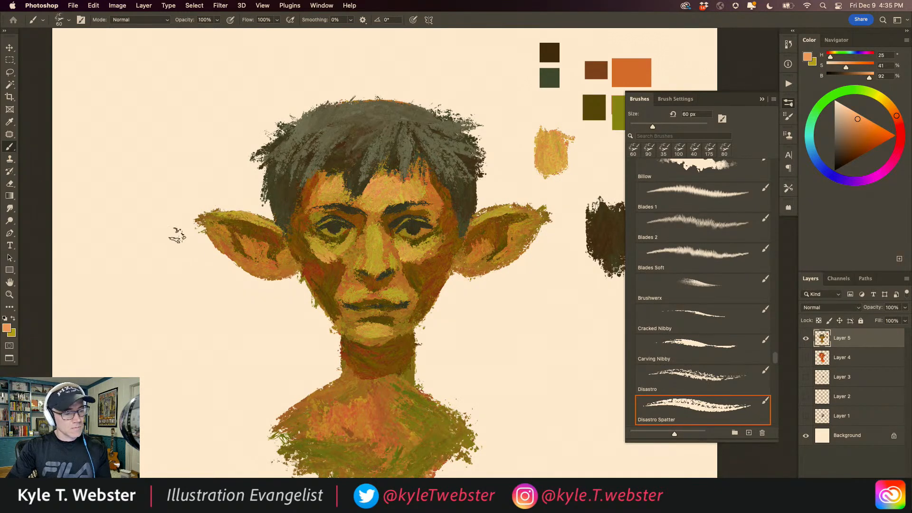
Step: Sample the reddish-brown swatch as foreground and the dark olive swatch as background, and paint a small test patch below the dark brown patch
alt+super+click(322, 353)
drag(302, 362, 322, 330)
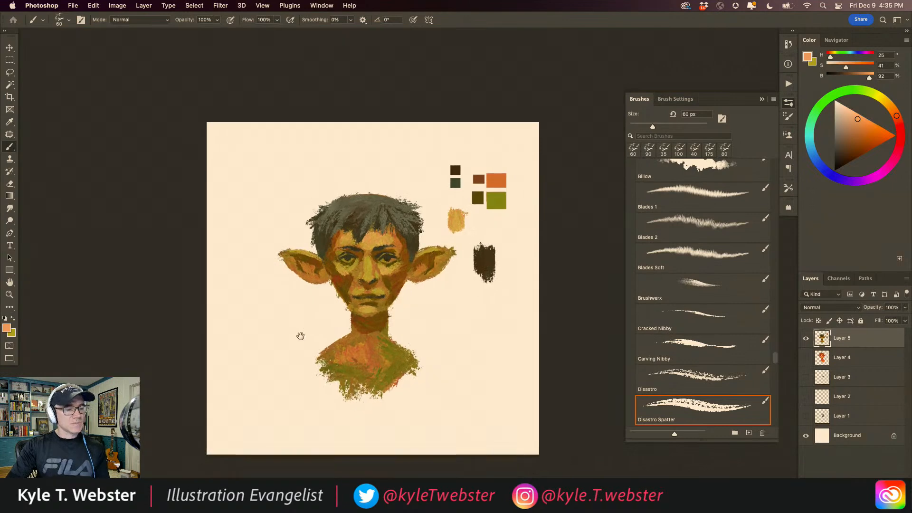
super+click(348, 308)
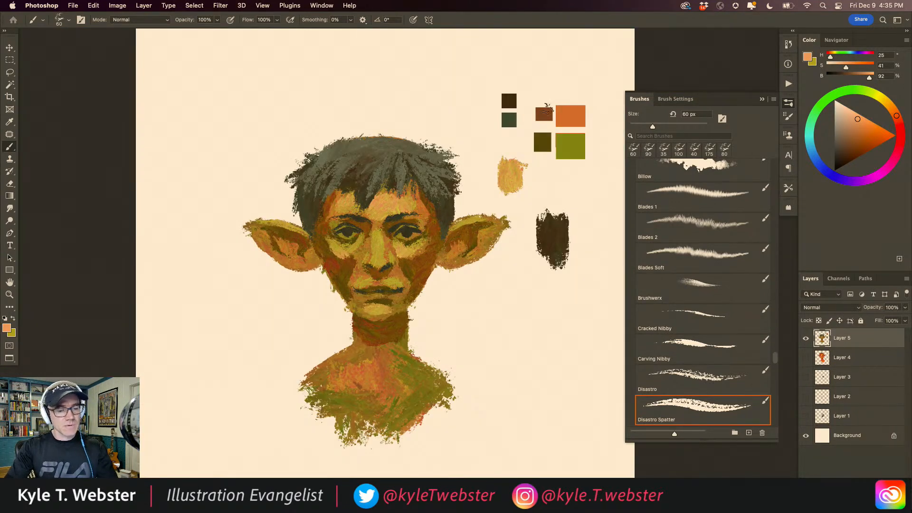
click(809, 58)
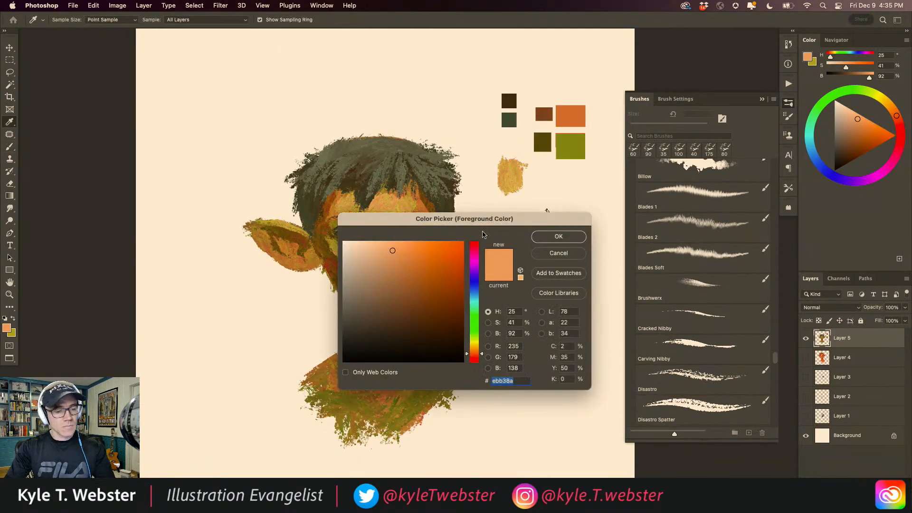
click(543, 116)
click(558, 236)
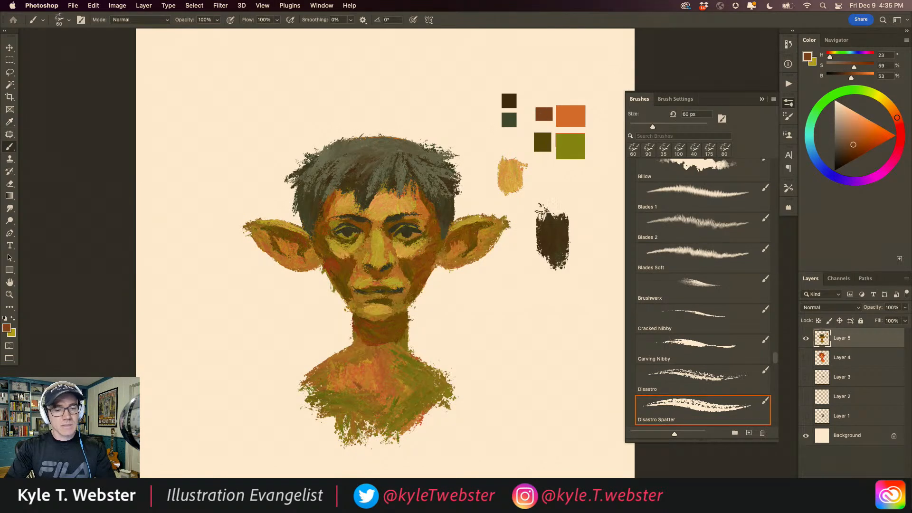
click(12, 334)
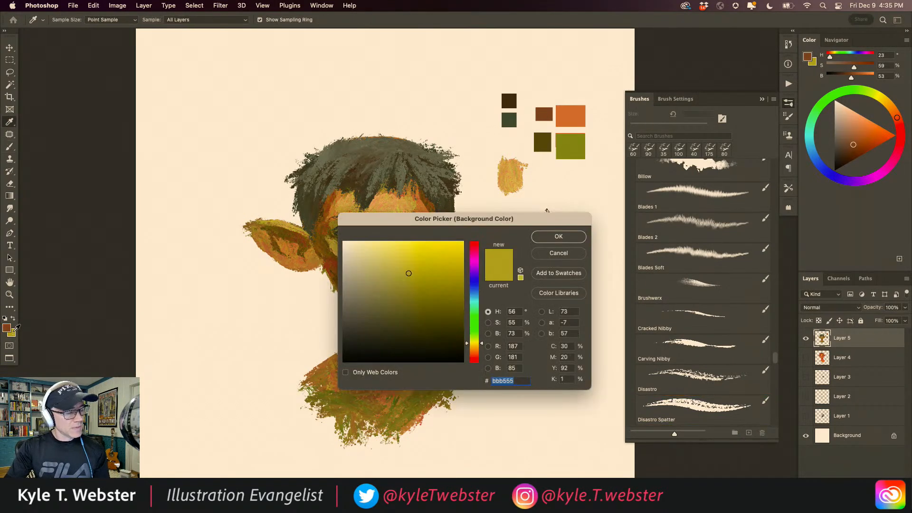
click(542, 140)
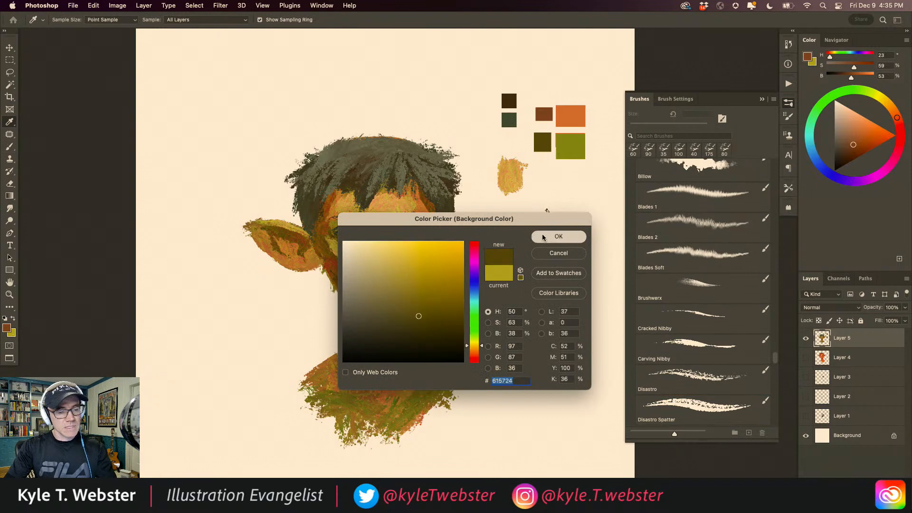
click(543, 237)
mouse_move(500, 291)
mouse_down()
mouse_move(509, 271)
mouse_move(493, 301)
mouse_up()
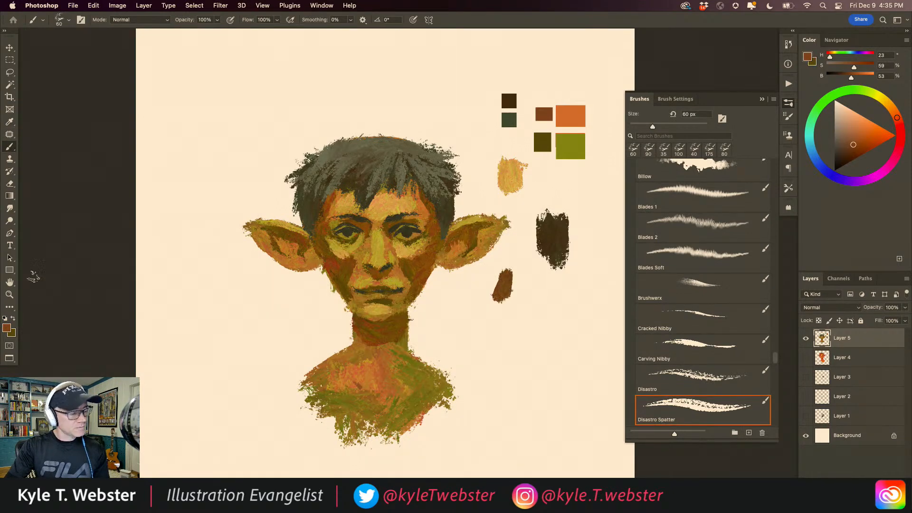
Step: Sample the olive-green swatch as foreground colour and paint a test stroke overlapping the small brown patch
click(6, 328)
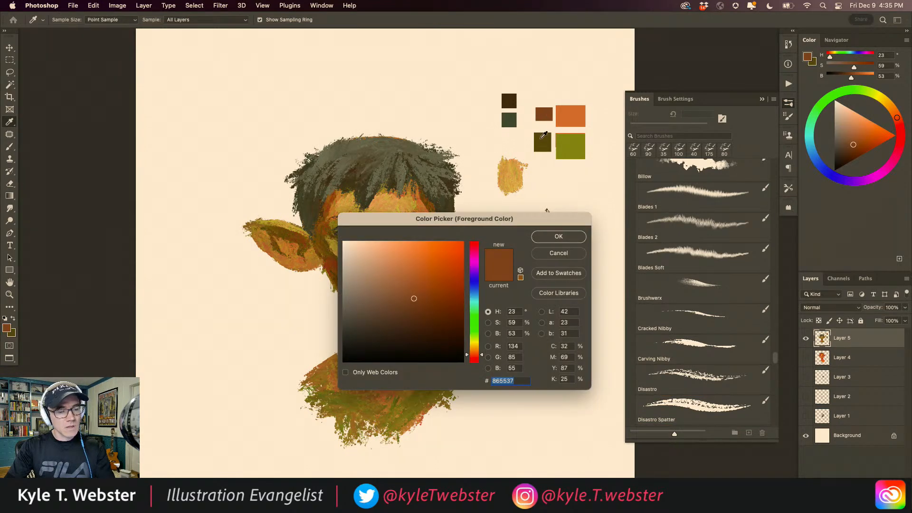
click(560, 139)
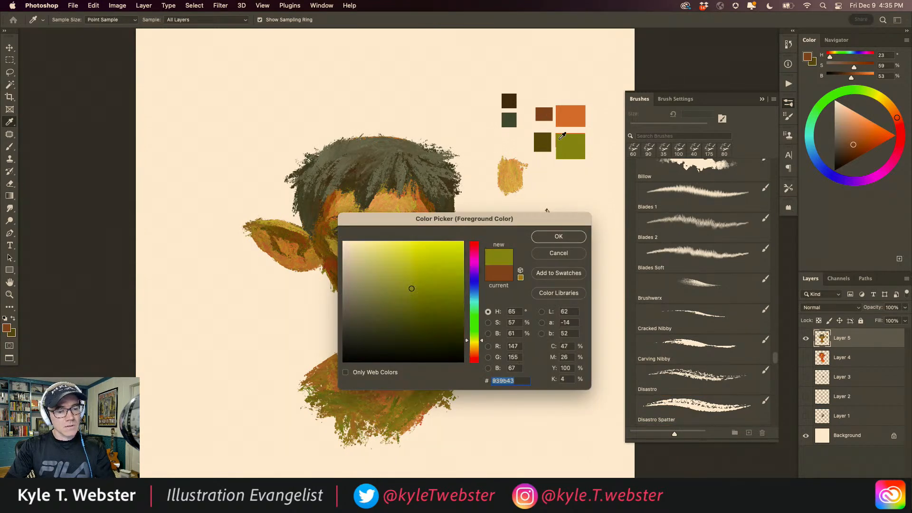
click(544, 237)
mouse_move(523, 281)
mouse_down()
mouse_move(514, 286)
mouse_move(518, 277)
mouse_up()
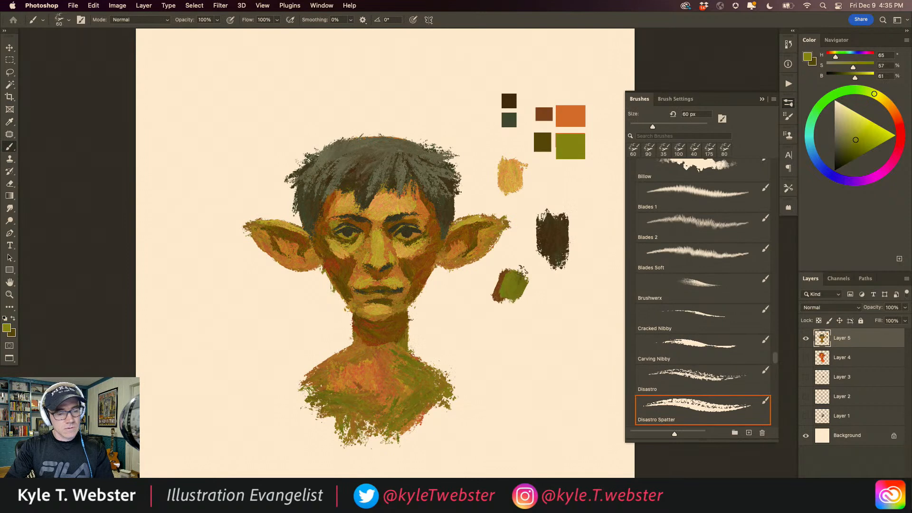
Step: Set the background to the reddish-brown swatch, paint a test stroke, and paint a second one with foreground and background swapped
click(13, 335)
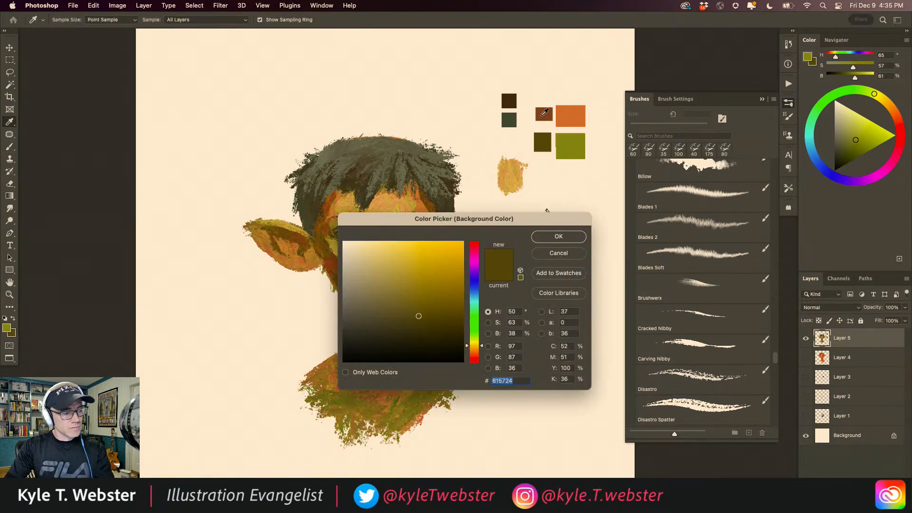
click(542, 115)
click(558, 236)
drag(540, 317, 537, 292)
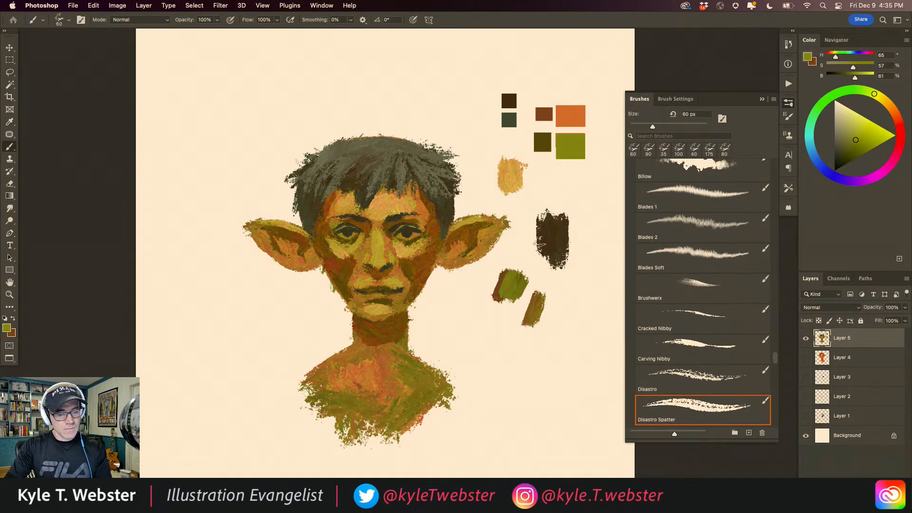
key(x)
mouse_move(495, 331)
mouse_down()
mouse_move(495, 317)
mouse_move(494, 344)
mouse_up()
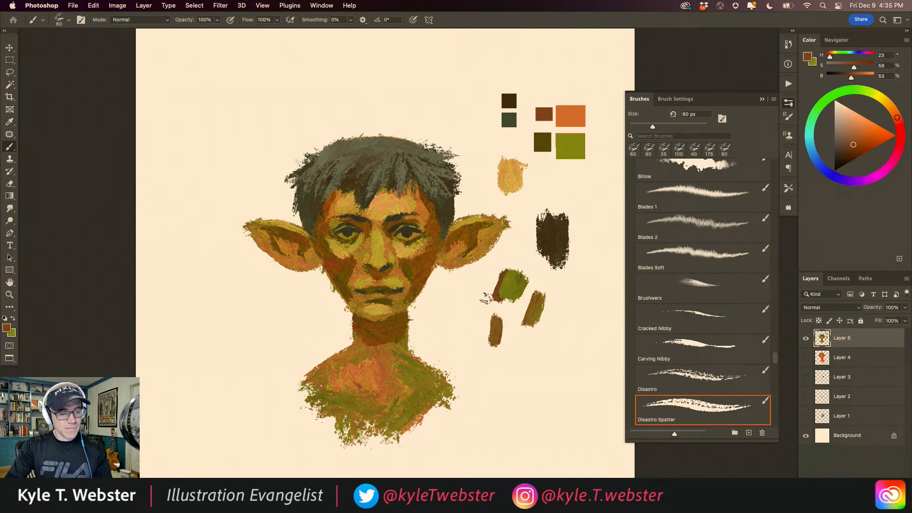
Step: Reduce the brush to 30 px and paint small brown-green shading strokes along the side of the nose
click(395, 298)
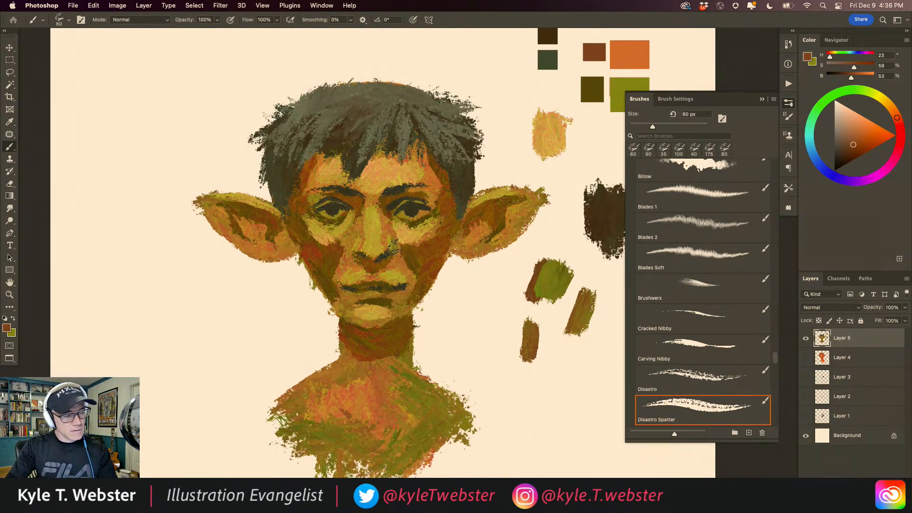
key(bracketleft)
key(bracketleft)
drag(395, 246, 395, 247)
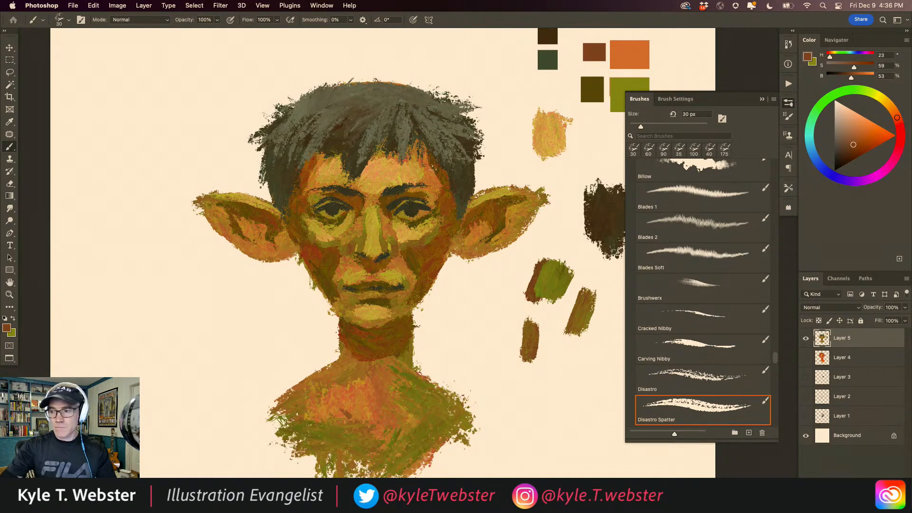
Step: Enlarge the brush to 90 px and paint olive-green shading over both cheeks, the jaw sides and up to the temples
key(bracketright)
key(bracketright)
key(bracketright)
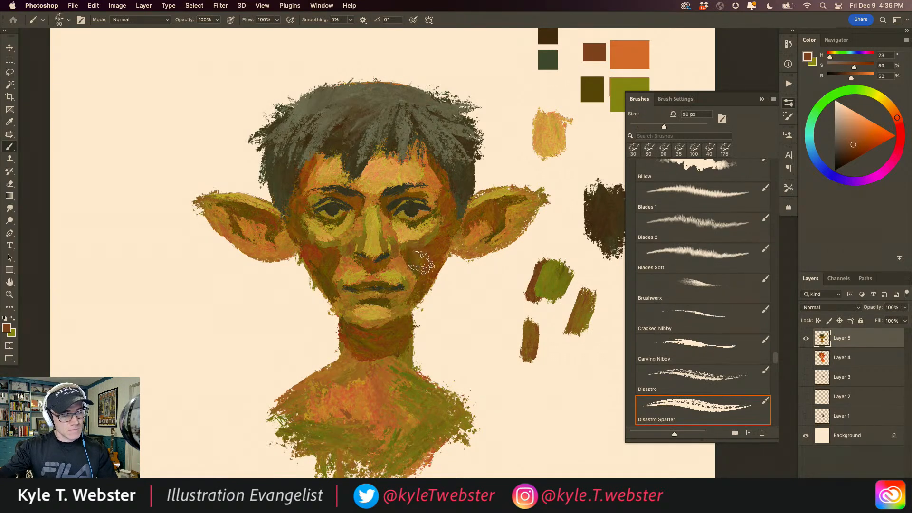
mouse_move(441, 244)
mouse_down()
mouse_move(416, 296)
mouse_move(428, 280)
mouse_move(410, 252)
mouse_move(423, 223)
mouse_move(436, 264)
mouse_move(447, 208)
mouse_up()
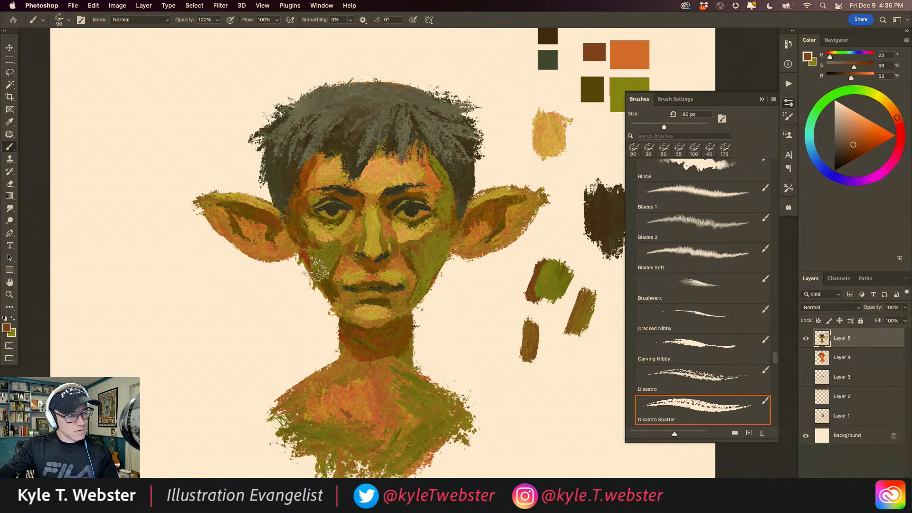
mouse_move(321, 256)
mouse_down()
mouse_move(299, 228)
mouse_move(300, 203)
mouse_up()
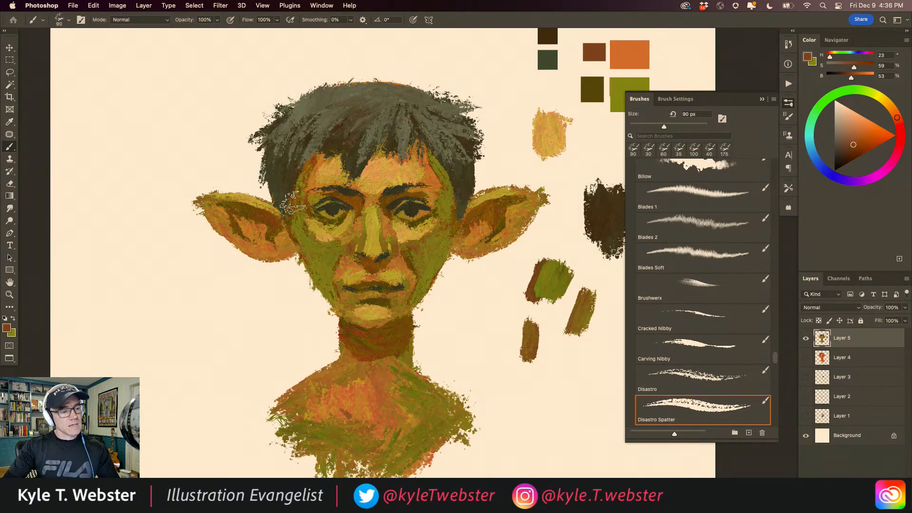
alt+click(298, 315)
drag(283, 336, 297, 320)
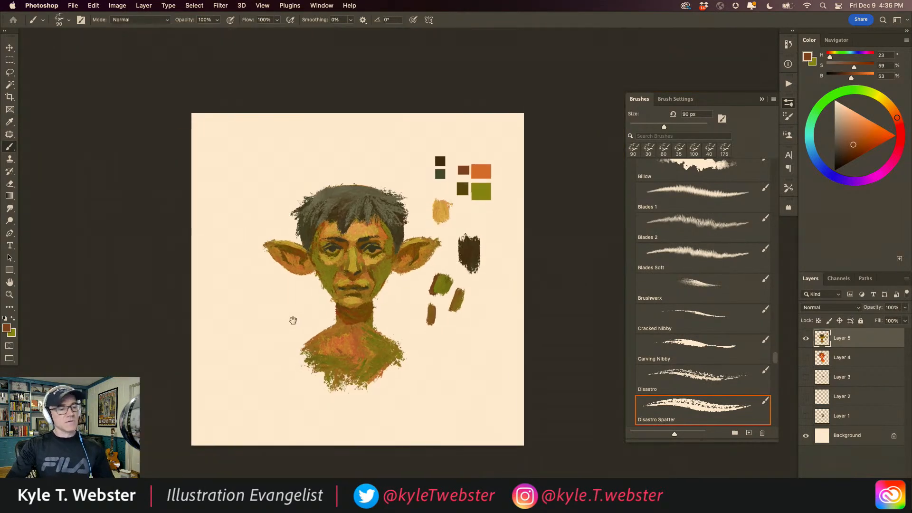
click(330, 293)
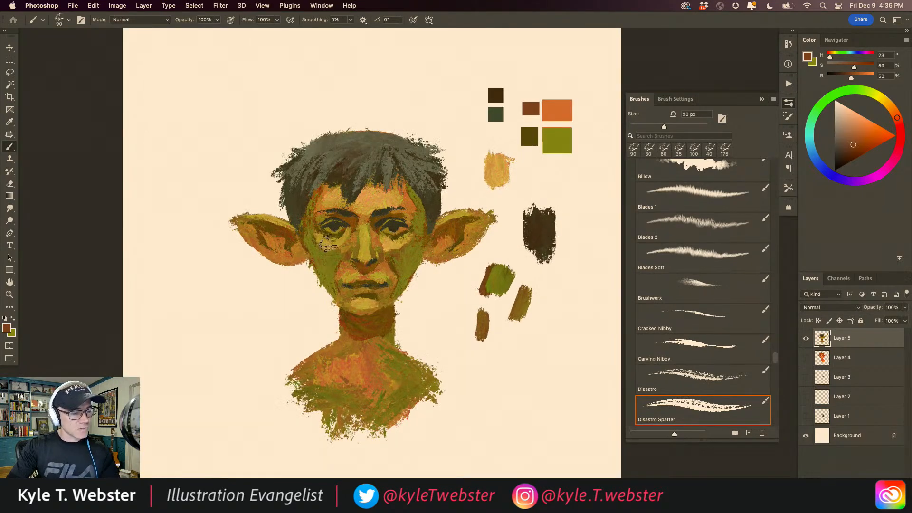
super+click(340, 270)
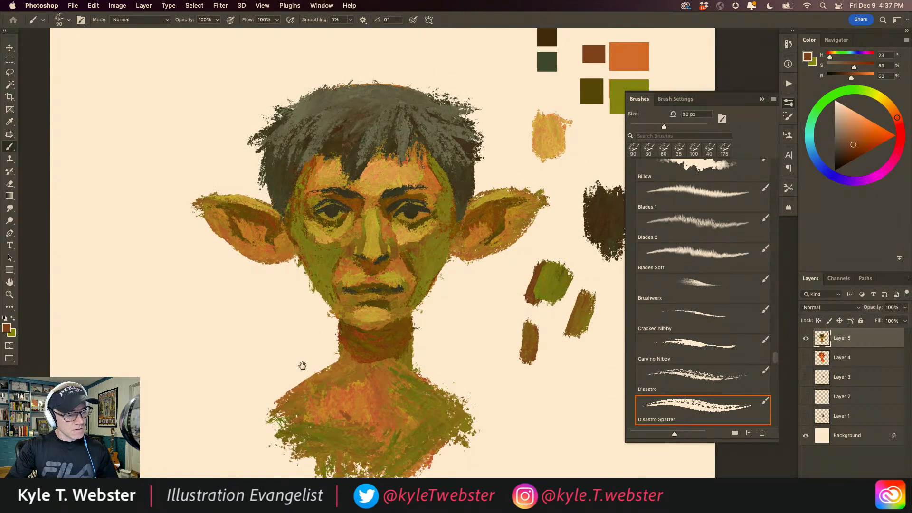
alt+click(299, 352)
drag(267, 309, 274, 252)
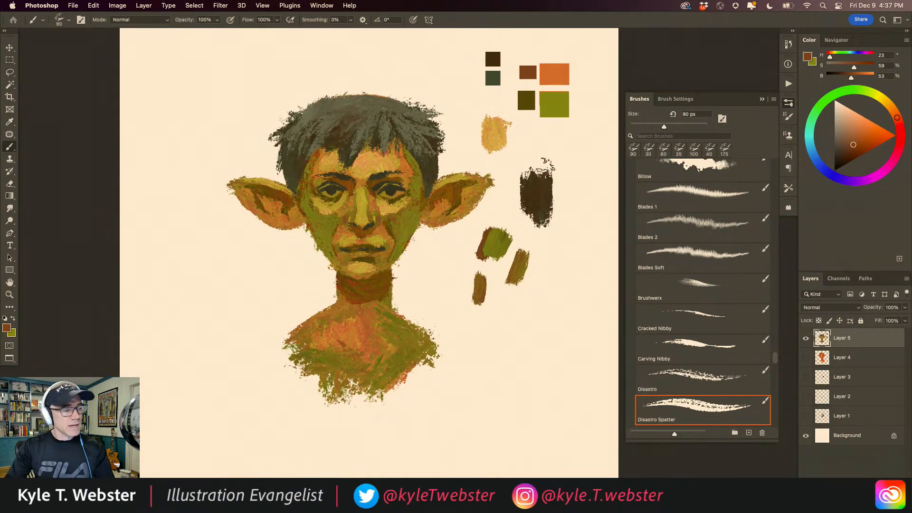
Step: Set the foreground colour to green with hue 148, saturation 47, brightness 58, and paint a test patch below the other test strokes
click(7, 328)
drag(472, 323, 475, 312)
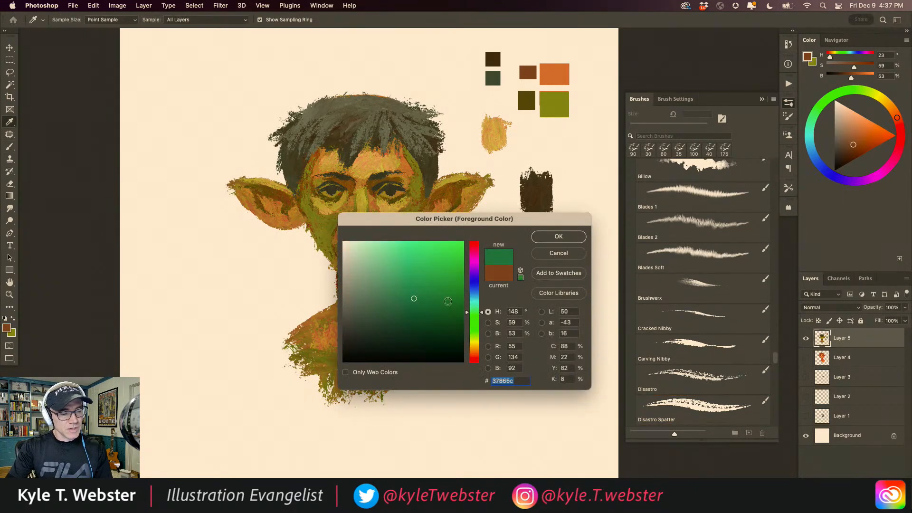
click(400, 291)
click(548, 239)
mouse_move(506, 345)
mouse_down()
mouse_move(510, 327)
mouse_move(491, 341)
mouse_move(499, 303)
mouse_up()
Step: Darken the background colour to hue 65, saturation 60, brightness 40, and extend the green test patch with the new mix
click(10, 334)
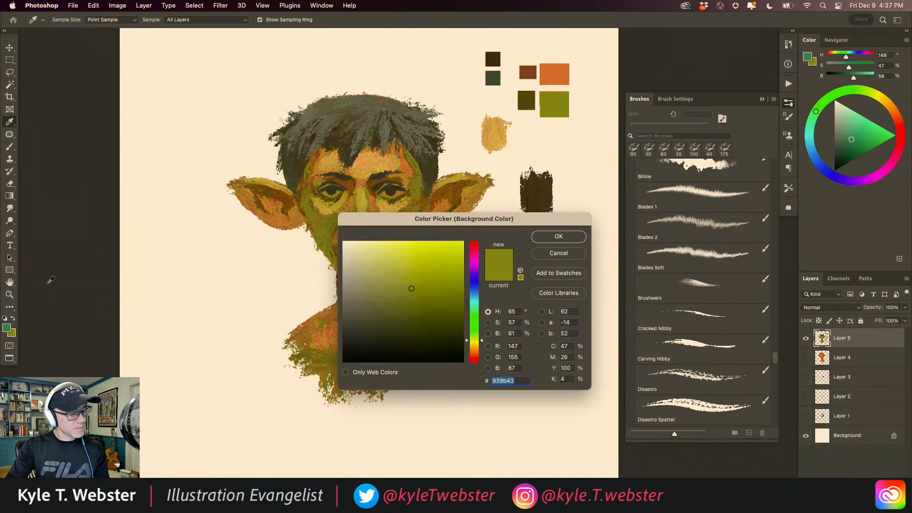
click(413, 305)
key(Return)
mouse_move(492, 352)
mouse_down()
mouse_move(477, 334)
mouse_move(466, 339)
mouse_move(465, 348)
mouse_move(478, 344)
mouse_move(463, 370)
mouse_up()
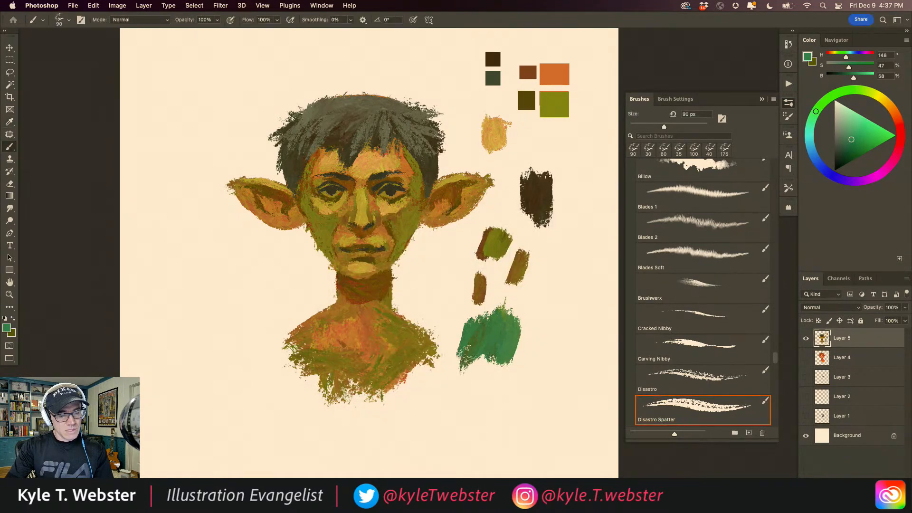
Step: Paint a green V-necked shirt over the shoulders and chest and a green cap over the top of the hair with a 100 px brush
scroll(456, 349, up, 2)
key(bracketright)
key(bracketright)
key(bracketright)
key(bracketright)
mouse_move(454, 288)
mouse_down()
mouse_move(458, 320)
mouse_move(453, 293)
mouse_move(475, 307)
mouse_up()
key(super+minus)
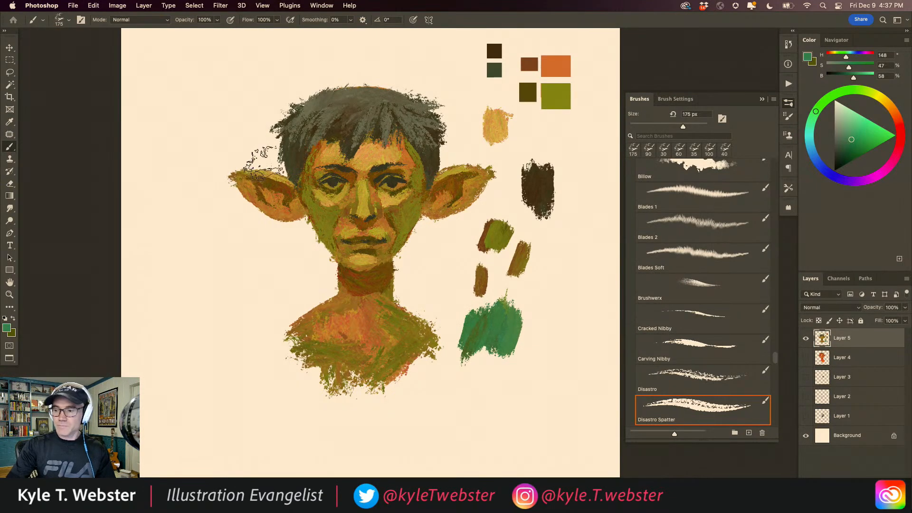
key(bracketleft)
key(bracketleft)
key(bracketleft)
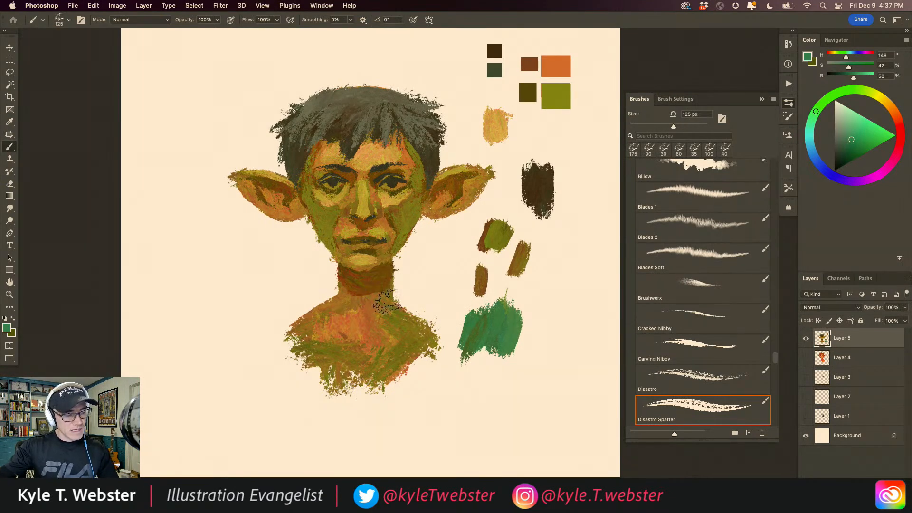
mouse_move(371, 318)
mouse_down()
mouse_move(394, 297)
mouse_move(430, 339)
mouse_move(392, 349)
mouse_move(378, 328)
mouse_move(356, 327)
mouse_move(373, 319)
mouse_move(352, 349)
mouse_move(337, 301)
mouse_move(292, 323)
mouse_move(346, 335)
mouse_move(333, 376)
mouse_move(420, 349)
mouse_move(395, 376)
mouse_move(313, 373)
mouse_move(293, 351)
mouse_move(299, 318)
mouse_move(337, 340)
mouse_move(385, 318)
mouse_move(437, 332)
mouse_move(383, 383)
mouse_up()
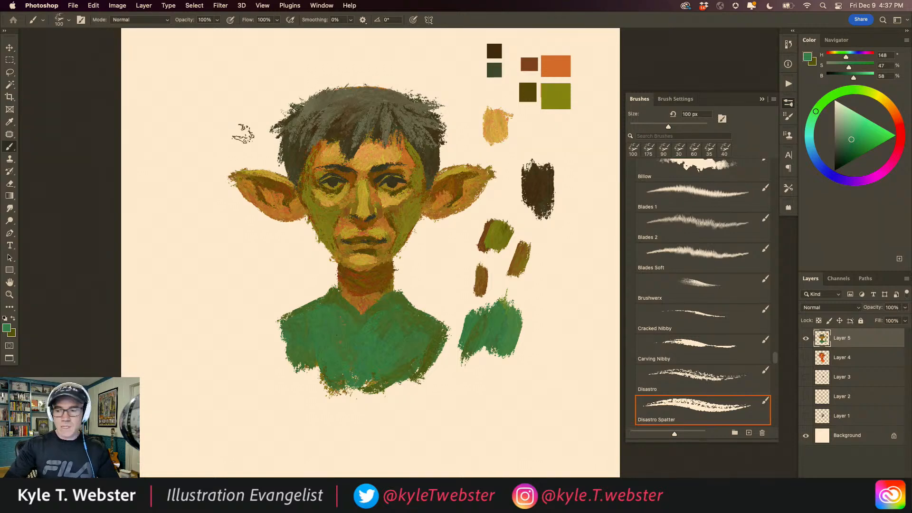
mouse_move(420, 117)
mouse_down()
mouse_move(386, 98)
mouse_move(377, 100)
mouse_move(394, 104)
mouse_move(333, 99)
mouse_move(312, 109)
mouse_move(352, 98)
mouse_move(301, 114)
mouse_move(283, 148)
mouse_move(297, 101)
mouse_move(294, 112)
mouse_move(311, 95)
mouse_move(333, 90)
mouse_move(310, 107)
mouse_move(363, 90)
mouse_move(418, 106)
mouse_move(441, 145)
mouse_move(432, 102)
mouse_move(376, 72)
mouse_move(330, 83)
mouse_move(337, 78)
mouse_move(358, 74)
mouse_move(311, 97)
mouse_move(373, 74)
mouse_move(278, 89)
mouse_move(297, 87)
mouse_move(275, 117)
mouse_move(302, 93)
mouse_move(297, 101)
mouse_move(366, 77)
mouse_move(305, 89)
mouse_move(280, 114)
mouse_move(276, 147)
mouse_up()
Step: Add a new layer directly above Layer 4 and paint the green hat's tail hanging behind the left ear to a point beside the neck
click(823, 357)
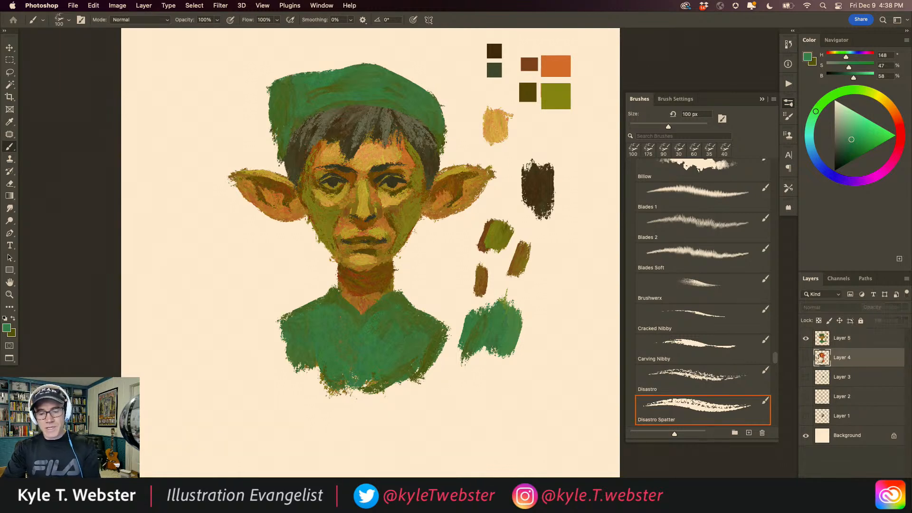
key(super+shift+alt+n)
mouse_move(293, 138)
mouse_down()
mouse_move(278, 124)
mouse_move(276, 154)
mouse_move(277, 143)
mouse_move(287, 167)
mouse_up()
mouse_move(288, 199)
mouse_down()
mouse_move(287, 238)
mouse_move(265, 282)
mouse_move(303, 218)
mouse_move(260, 280)
mouse_move(323, 215)
mouse_move(283, 257)
mouse_move(311, 251)
mouse_up()
drag(281, 167, 280, 108)
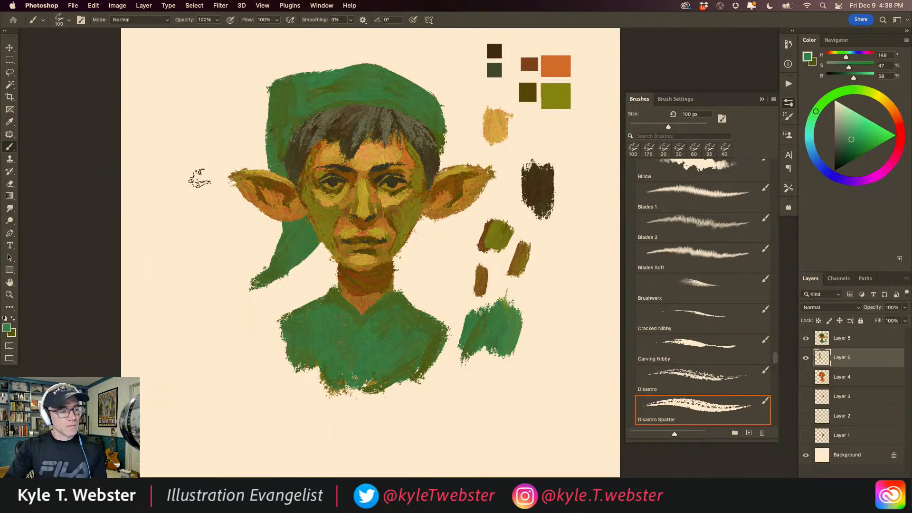
Step: Darken the background colour to near-black olive and paint dark green shadows on the hat tail on Layer 6 and the cap's side on Layer 5
click(12, 333)
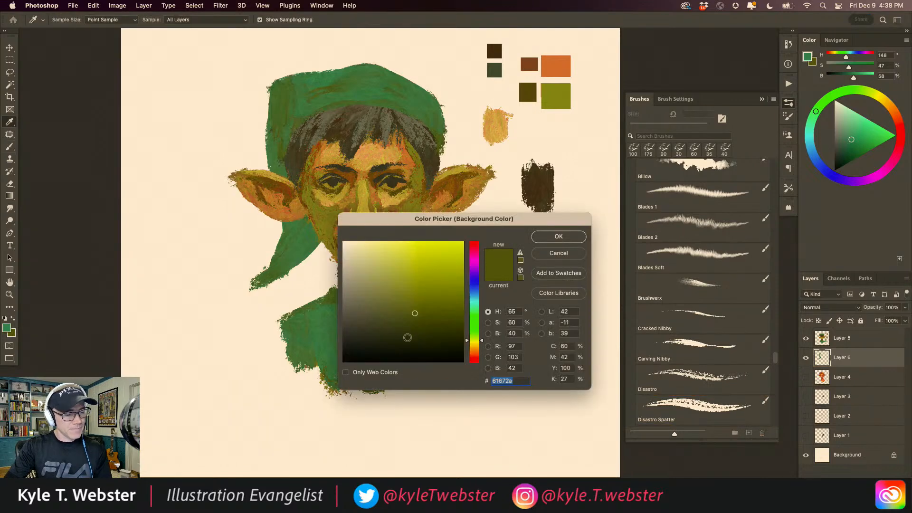
key(Return)
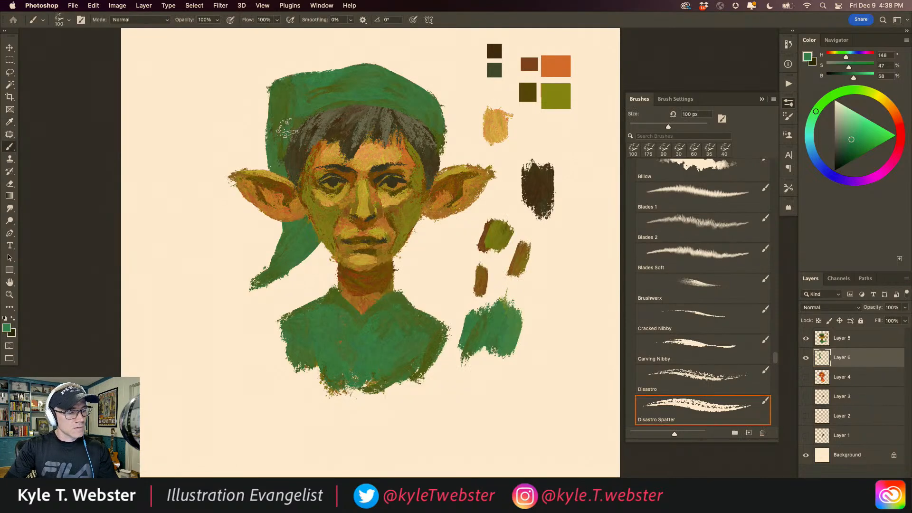
drag(280, 163, 285, 180)
mouse_move(306, 218)
mouse_down()
mouse_move(314, 246)
mouse_move(298, 243)
mouse_move(290, 226)
mouse_move(293, 235)
mouse_move(320, 238)
mouse_move(311, 250)
mouse_move(291, 239)
mouse_move(302, 264)
mouse_move(309, 238)
mouse_move(307, 245)
mouse_move(298, 224)
mouse_move(293, 242)
mouse_up()
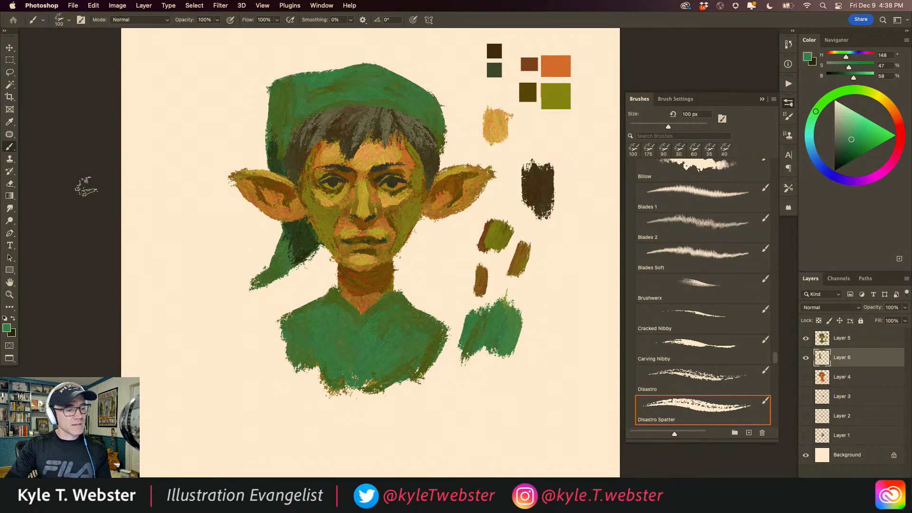
click(822, 338)
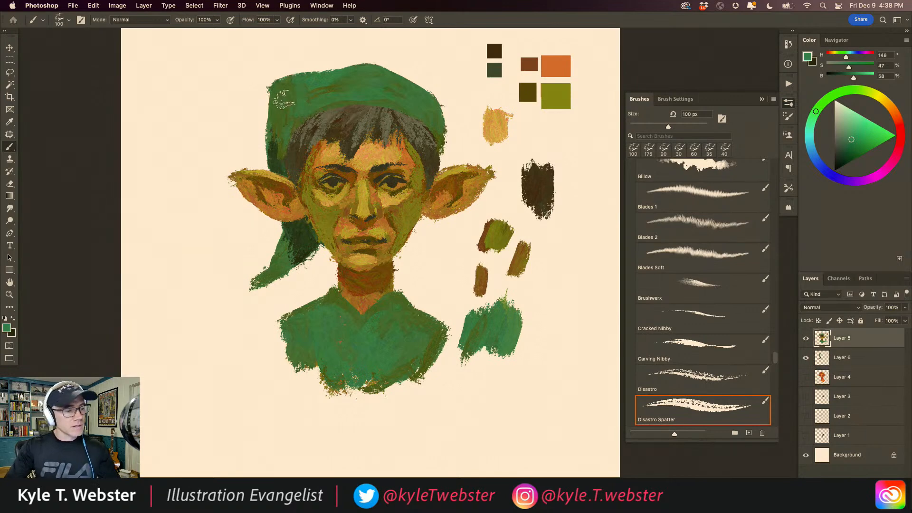
drag(291, 108, 283, 123)
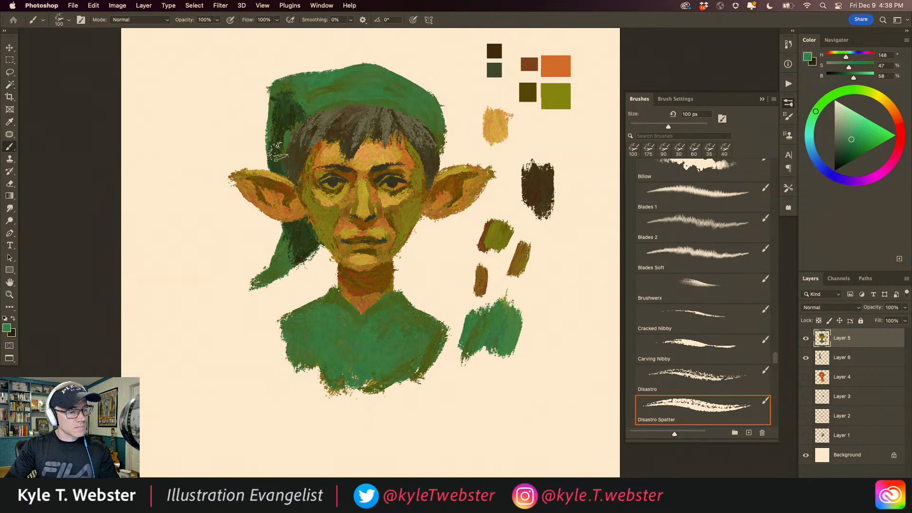
Step: Adjust the background colour to a dark olive and paint dark folds across the hat's upper-left bend and crown on Layer 5
click(11, 335)
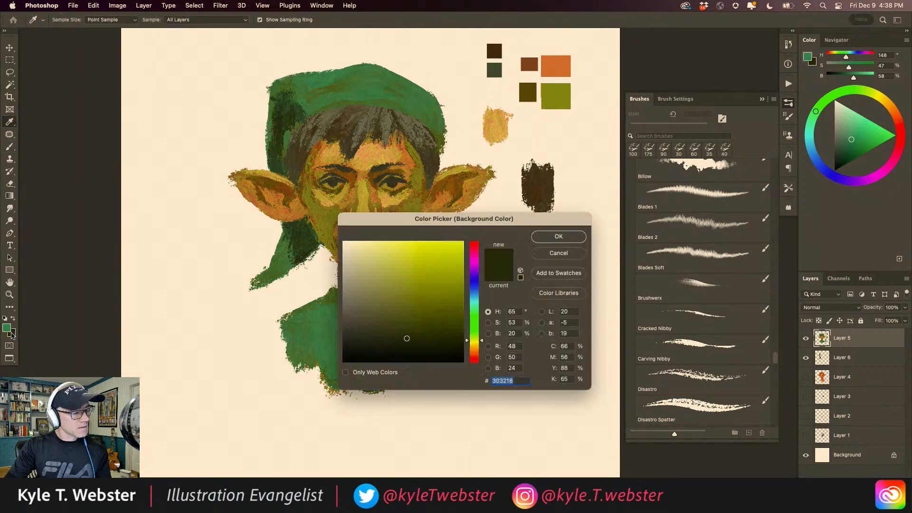
click(543, 237)
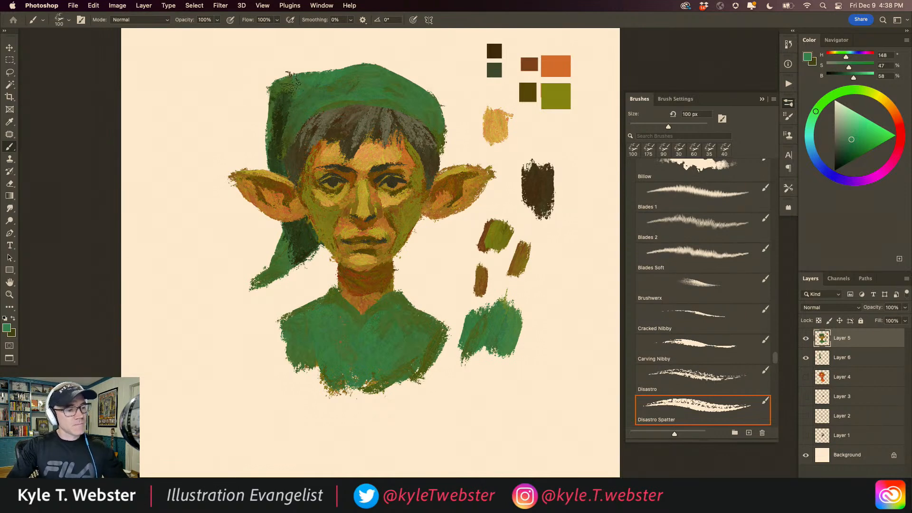
click(13, 334)
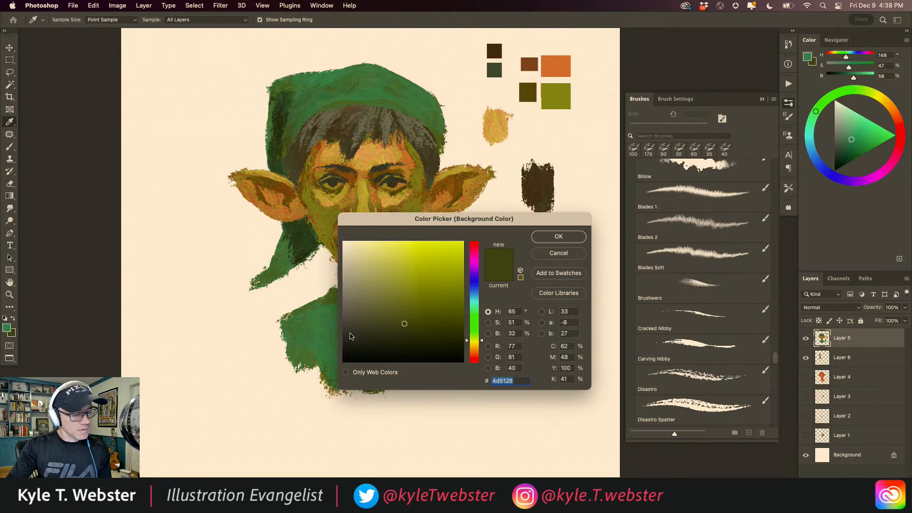
click(545, 236)
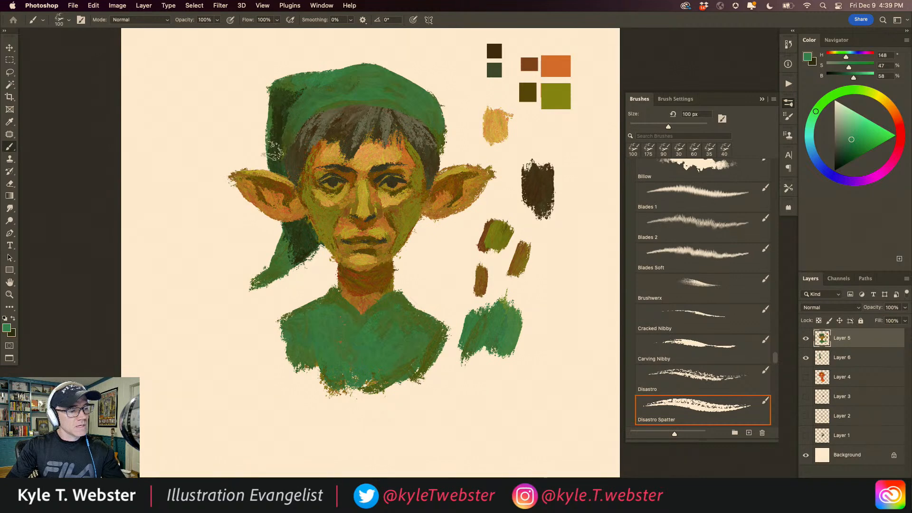
drag(290, 102, 352, 78)
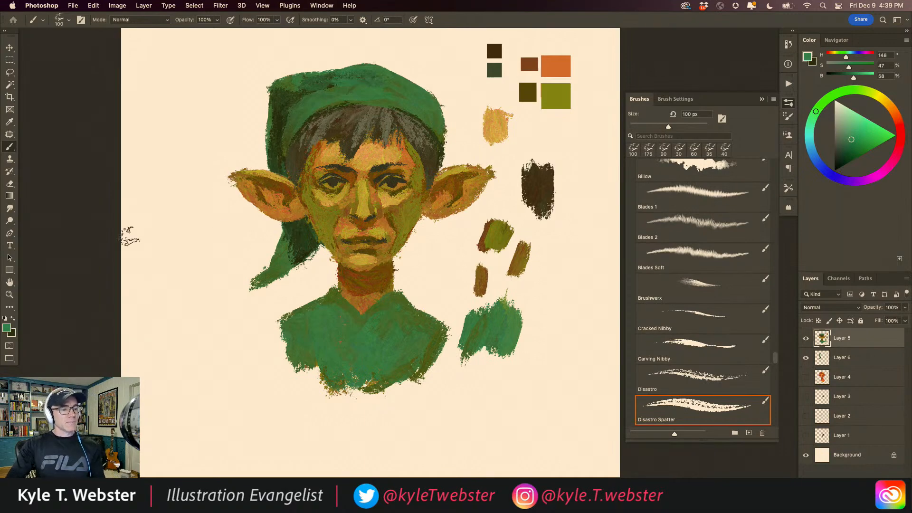
scroll(320, 224, up, 5)
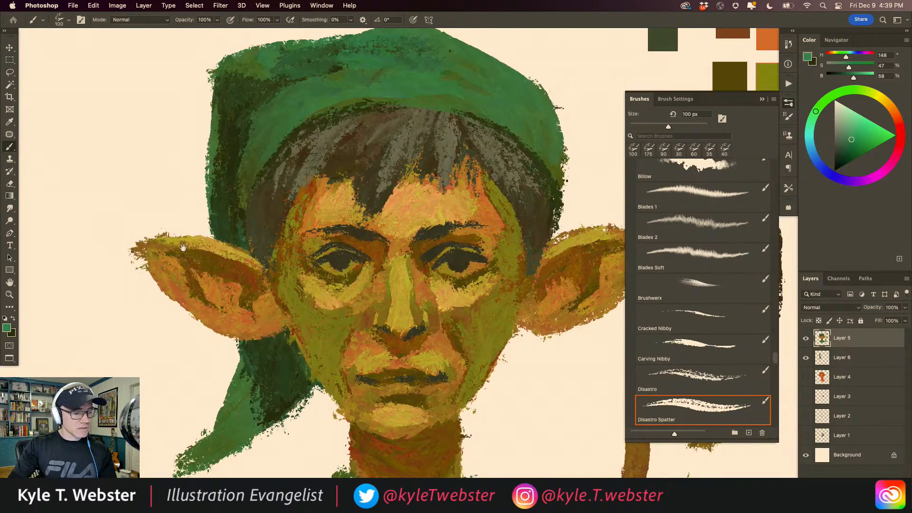
drag(253, 290, 281, 295)
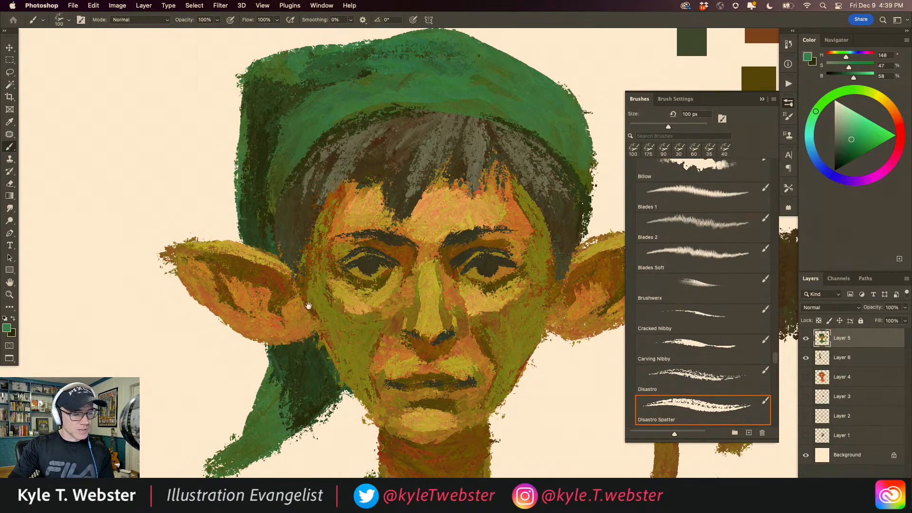
alt+click(322, 320)
mouse_move(312, 314)
mouse_down()
mouse_move(318, 282)
mouse_move(307, 275)
mouse_up()
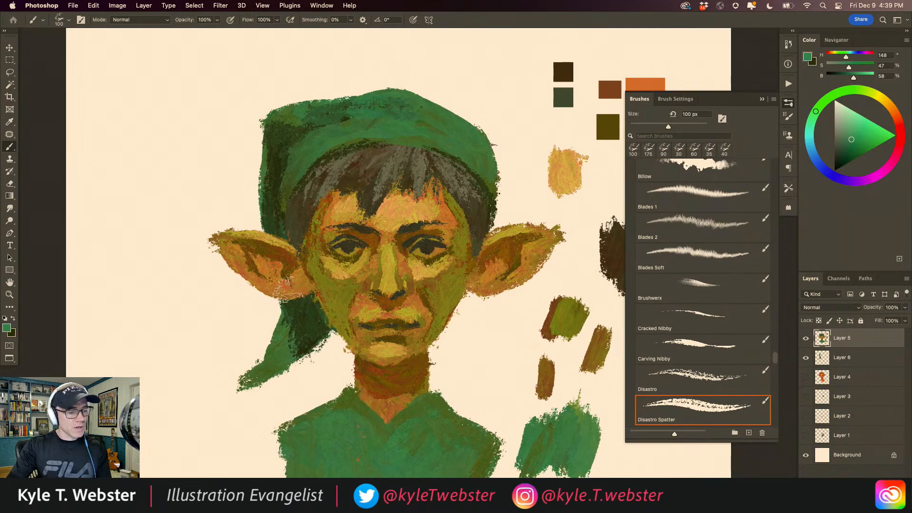
drag(313, 349, 310, 290)
alt+click(281, 332)
drag(281, 334, 297, 320)
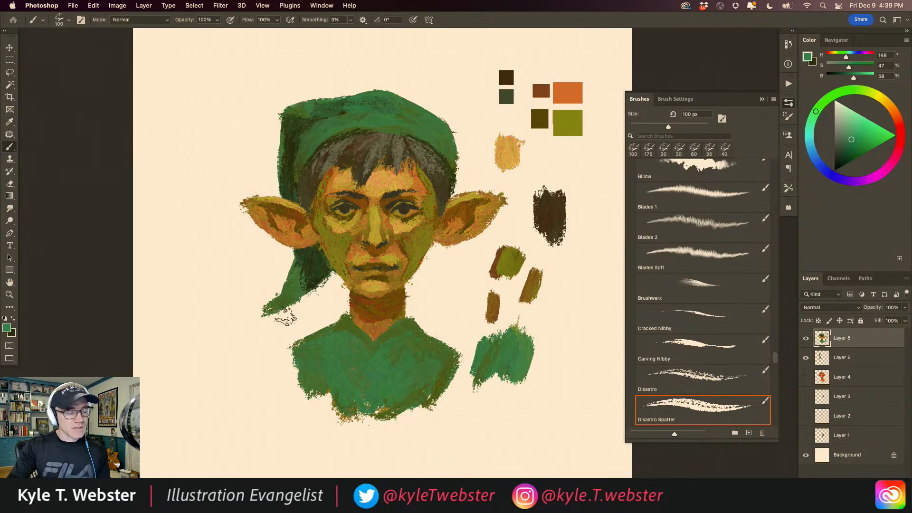
Step: Add a new layer above Layer 5, then return to Layer 5 and paint dark crossed collar folds on the green shirt
key(alt+shift+super+n)
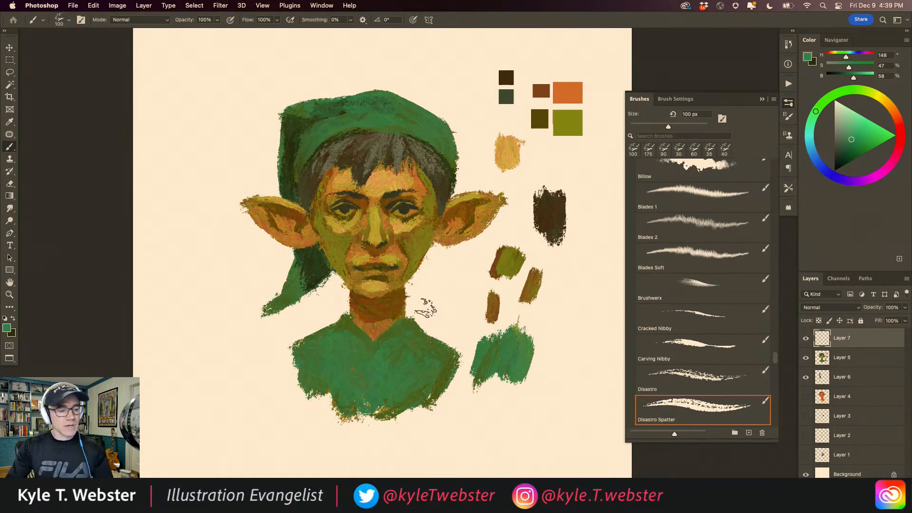
drag(338, 284, 299, 264)
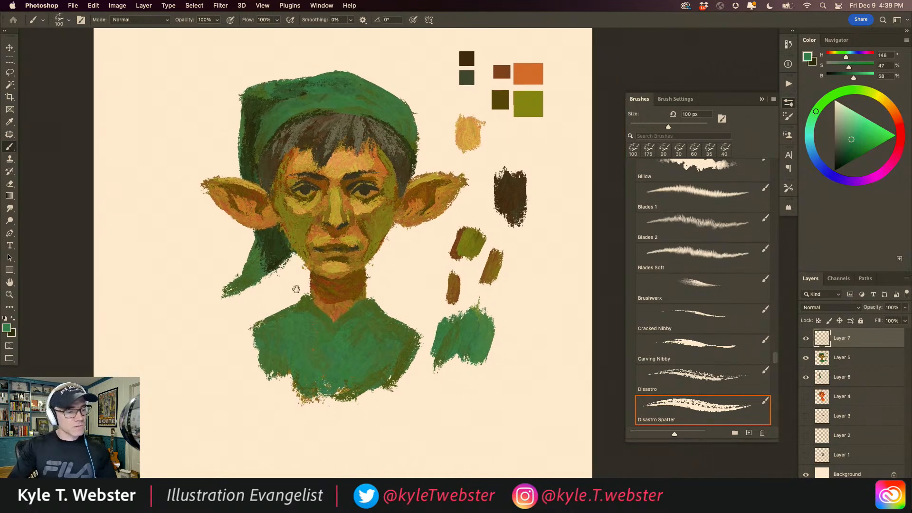
click(813, 358)
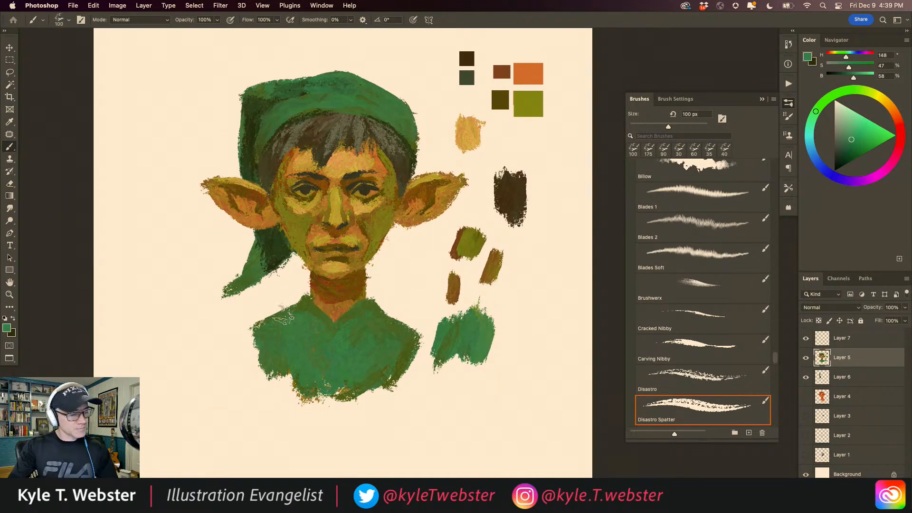
mouse_move(368, 297)
mouse_down()
mouse_move(333, 330)
mouse_move(303, 380)
mouse_up()
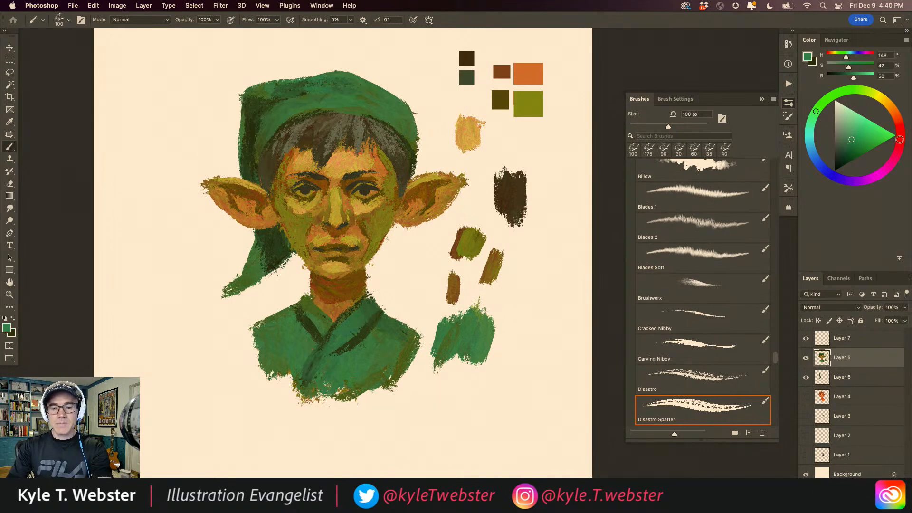
Step: Set the foreground to coral red (3, 53, 91) and background to mauve (299, 26, 69), and paint a test patch beside the green one
click(902, 133)
click(865, 122)
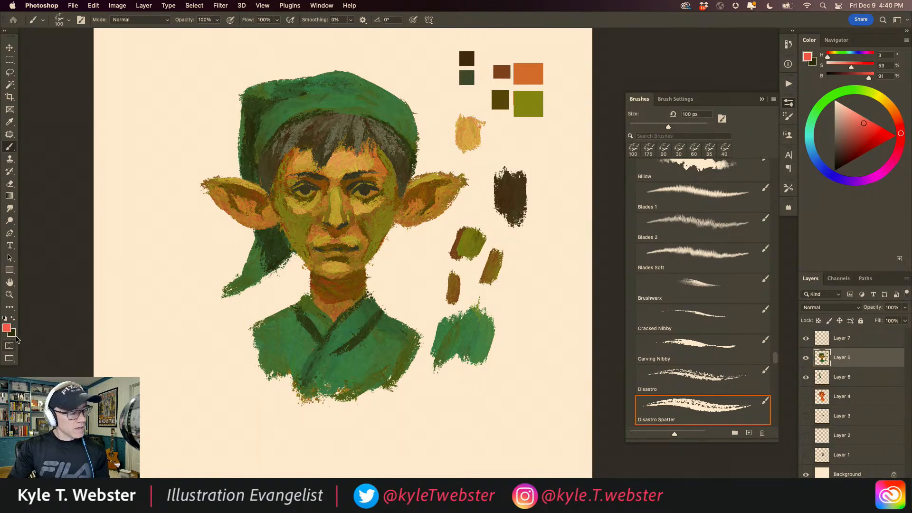
click(12, 333)
click(473, 262)
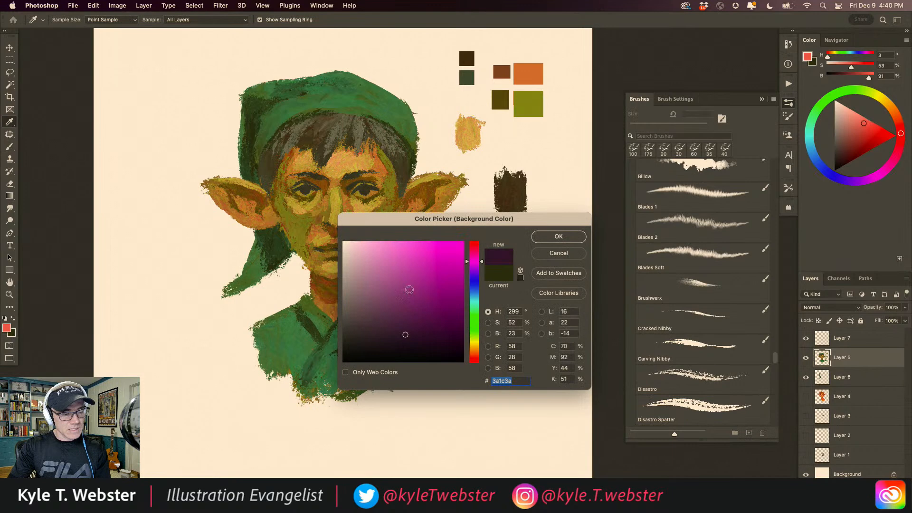
click(375, 277)
click(547, 239)
mouse_move(531, 326)
mouse_down()
mouse_move(523, 311)
mouse_move(532, 292)
mouse_move(532, 331)
mouse_move(518, 304)
mouse_up()
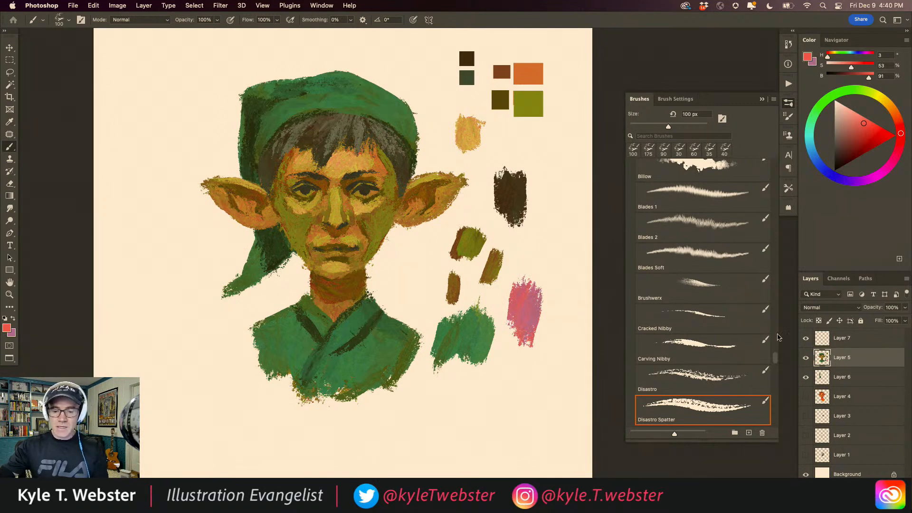
Step: On Layer 7, paint a pink backdrop to the right of the figure from the hat down to the shoulder, varying the brush size
click(842, 338)
mouse_move(446, 223)
mouse_down()
mouse_move(466, 187)
mouse_move(429, 228)
mouse_move(437, 224)
mouse_move(391, 233)
mouse_move(375, 261)
mouse_move(413, 242)
mouse_move(405, 259)
mouse_move(404, 240)
mouse_move(455, 218)
mouse_move(418, 252)
mouse_move(380, 283)
mouse_move(369, 267)
mouse_move(375, 299)
mouse_move(415, 323)
mouse_move(384, 301)
mouse_move(379, 275)
mouse_move(409, 295)
mouse_move(435, 259)
mouse_move(417, 297)
mouse_move(432, 273)
mouse_move(422, 261)
mouse_move(418, 280)
mouse_move(470, 283)
mouse_move(451, 304)
mouse_move(428, 323)
mouse_move(446, 226)
mouse_move(483, 159)
mouse_move(430, 168)
mouse_move(423, 154)
mouse_move(420, 164)
mouse_move(417, 114)
mouse_move(394, 91)
mouse_move(446, 154)
mouse_move(487, 143)
mouse_move(430, 139)
mouse_move(456, 112)
mouse_move(425, 95)
mouse_move(463, 92)
mouse_move(483, 157)
mouse_up()
key(bracketright)
key(bracketright)
key(bracketright)
key(bracketright)
key(bracketright)
key(bracketleft)
key(bracketleft)
key(bracketleft)
key(bracketleft)
key(bracketleft)
key(bracketleft)
key(bracketleft)
key(bracketright)
key(bracketright)
key(bracketright)
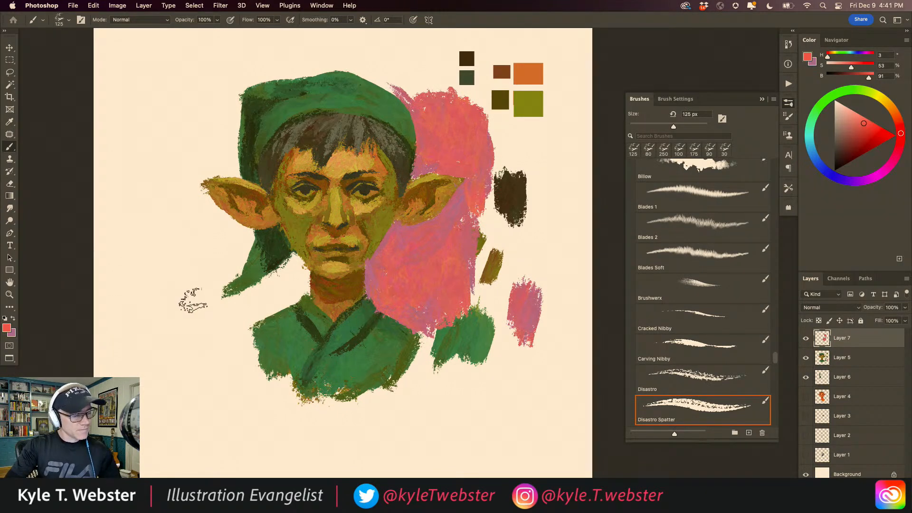
Step: Extend the pink backdrop over the hat and down to the left ear with a 149 px brush, refining and widening its edges at 80 px
drag(190, 309, 191, 312)
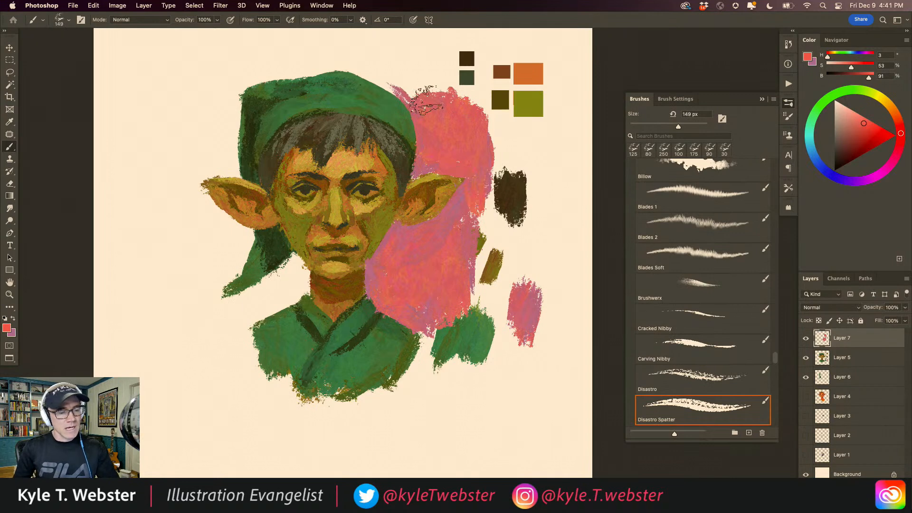
mouse_move(424, 98)
mouse_down()
mouse_move(360, 58)
mouse_move(384, 80)
mouse_move(317, 54)
mouse_move(342, 63)
mouse_move(262, 66)
mouse_move(252, 76)
mouse_move(282, 75)
mouse_move(262, 74)
mouse_move(225, 93)
mouse_move(243, 82)
mouse_move(226, 125)
mouse_move(155, 185)
mouse_move(195, 174)
mouse_move(233, 142)
mouse_move(225, 148)
mouse_move(220, 129)
mouse_move(231, 162)
mouse_up()
key(bracketleft)
key(bracketleft)
key(bracketleft)
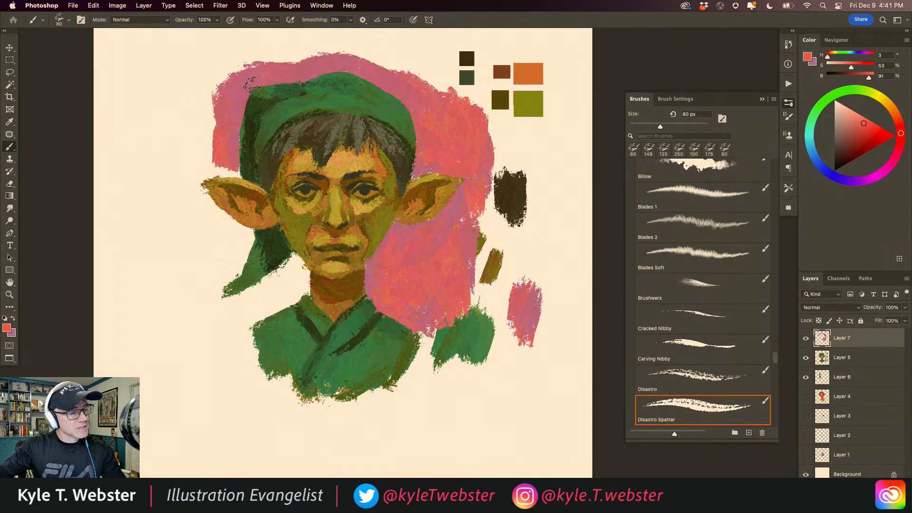
mouse_move(219, 170)
mouse_down()
mouse_move(198, 176)
mouse_move(212, 173)
mouse_move(200, 172)
mouse_move(213, 161)
mouse_move(208, 136)
mouse_move(200, 143)
mouse_move(224, 90)
mouse_move(203, 88)
mouse_move(234, 69)
mouse_move(381, 53)
mouse_move(368, 52)
mouse_move(401, 36)
mouse_move(390, 59)
mouse_move(406, 72)
mouse_move(438, 73)
mouse_move(479, 115)
mouse_move(493, 102)
mouse_move(499, 143)
mouse_move(476, 82)
mouse_move(447, 60)
mouse_move(486, 82)
mouse_move(496, 95)
mouse_move(494, 211)
mouse_move(485, 218)
mouse_move(488, 238)
mouse_move(495, 178)
mouse_move(504, 260)
mouse_move(475, 255)
mouse_move(482, 194)
mouse_move(471, 272)
mouse_move(502, 272)
mouse_move(496, 305)
mouse_move(475, 284)
mouse_move(471, 310)
mouse_move(421, 305)
mouse_move(430, 320)
mouse_move(416, 314)
mouse_move(435, 326)
mouse_move(445, 310)
mouse_up()
Step: Paint the pink backdrop with an 80 px brush below the left ear, around the hat's tail and down to the left shoulder
key(bracketright)
key(bracketright)
key(bracketright)
key(bracketleft)
key(bracketleft)
key(bracketleft)
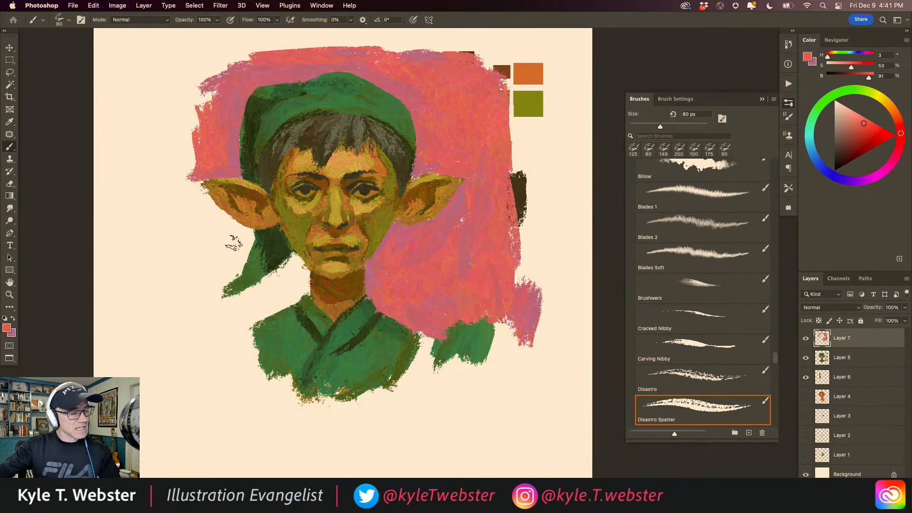
mouse_move(232, 244)
mouse_down()
mouse_move(229, 256)
mouse_move(247, 243)
mouse_move(222, 282)
mouse_up()
mouse_move(239, 234)
mouse_down()
mouse_move(203, 197)
mouse_move(200, 223)
mouse_move(220, 244)
mouse_move(218, 236)
mouse_up()
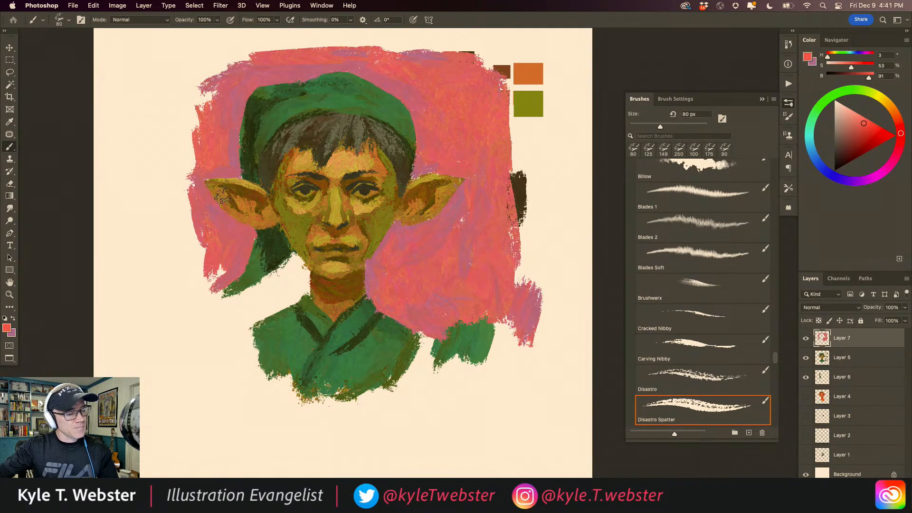
mouse_move(299, 271)
mouse_down()
mouse_move(247, 325)
mouse_move(295, 287)
mouse_move(284, 283)
mouse_move(290, 267)
mouse_move(235, 297)
mouse_move(249, 296)
mouse_move(223, 302)
mouse_move(212, 287)
mouse_move(263, 305)
mouse_move(234, 310)
mouse_move(216, 285)
mouse_up()
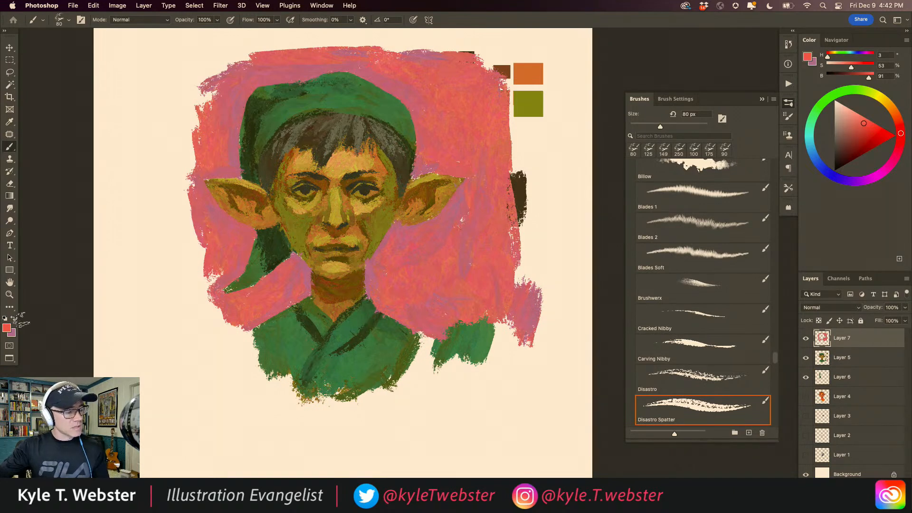
Step: Lighten the foreground to (3, 34, 97) and background to (299, 16, 84), and paint a pale pink area between the left ear and hat tail
drag(857, 117, 856, 114)
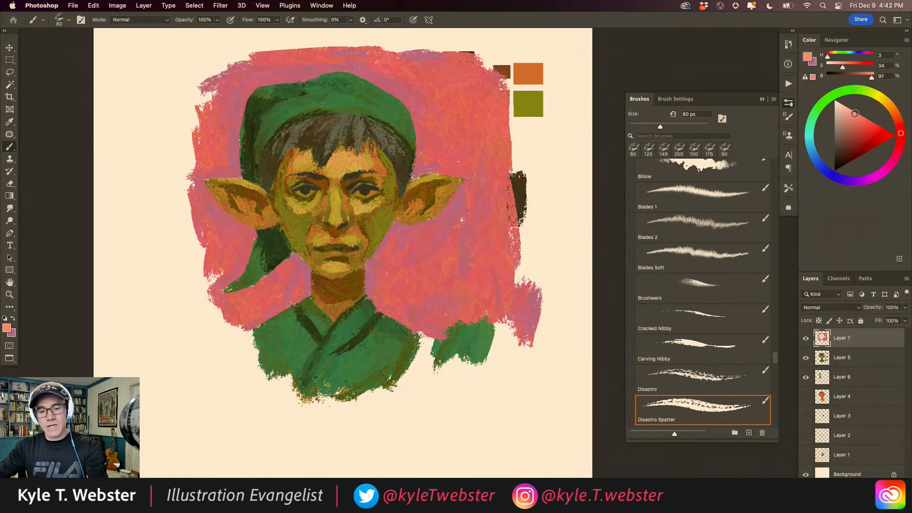
click(12, 335)
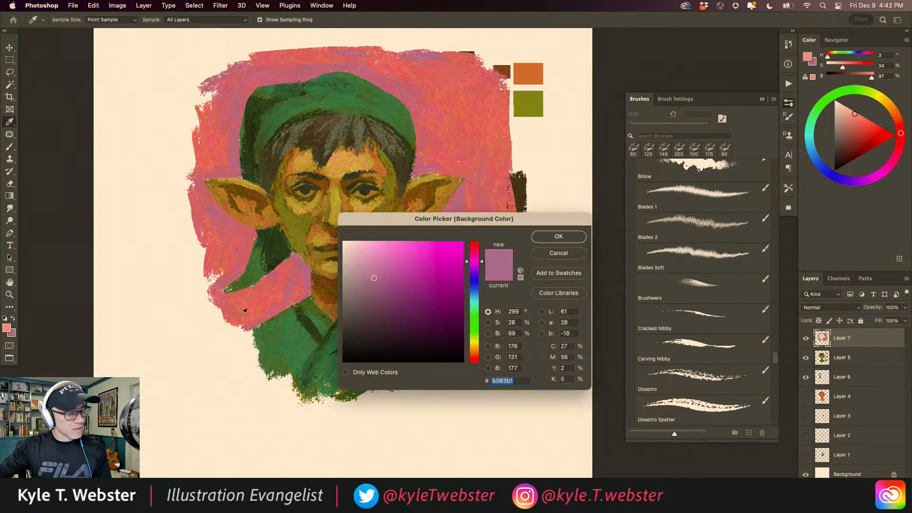
click(366, 269)
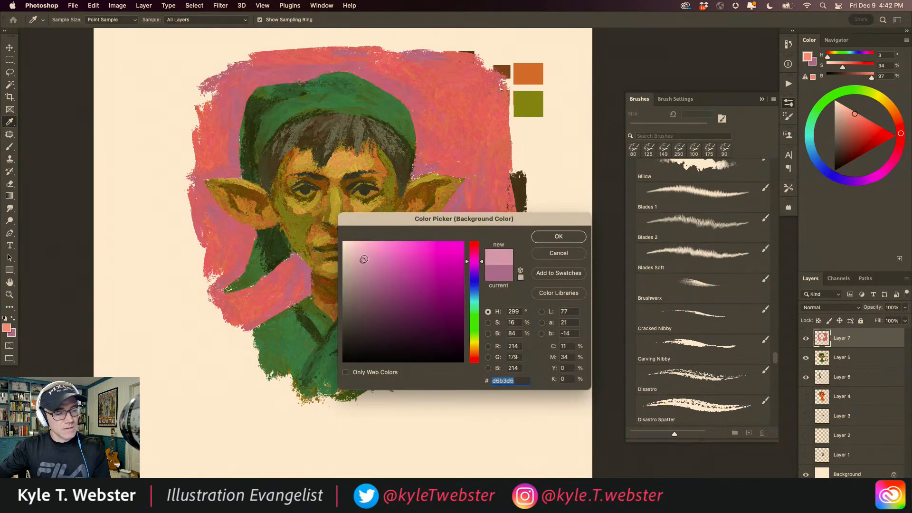
click(559, 237)
key(bracketright)
key(bracketright)
key(bracketright)
mouse_move(232, 248)
mouse_down()
mouse_move(241, 247)
mouse_move(237, 227)
mouse_move(202, 187)
mouse_up()
Step: Carry the pale pink around the left ear's tip and along the hat tail to its point with a 70 px brush
key(bracketleft)
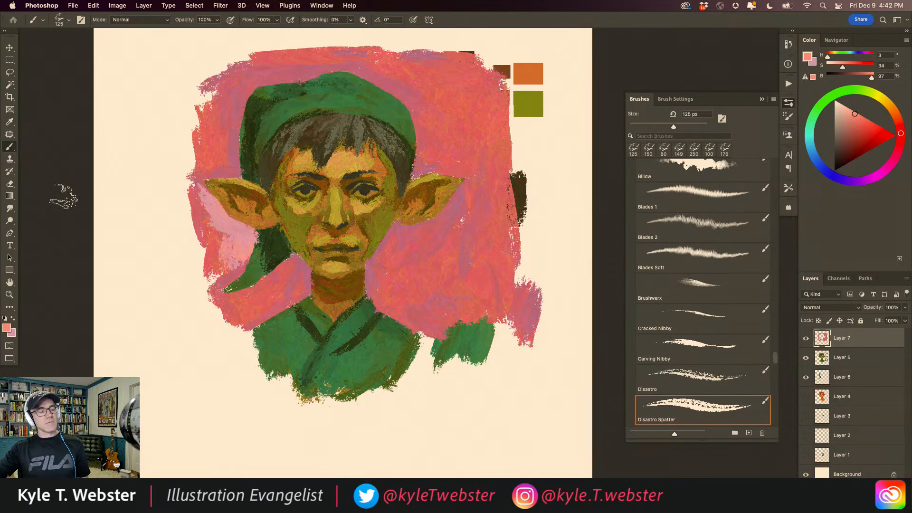
key(bracketleft)
key(bracketleft)
key(bracketleft)
key(bracketleft)
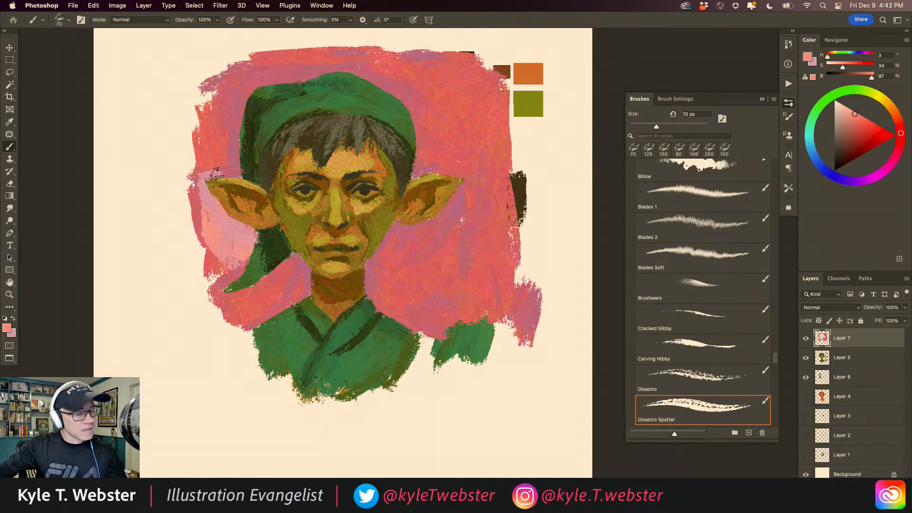
mouse_move(217, 167)
mouse_down()
mouse_move(202, 178)
mouse_move(197, 217)
mouse_move(219, 256)
mouse_move(239, 260)
mouse_up()
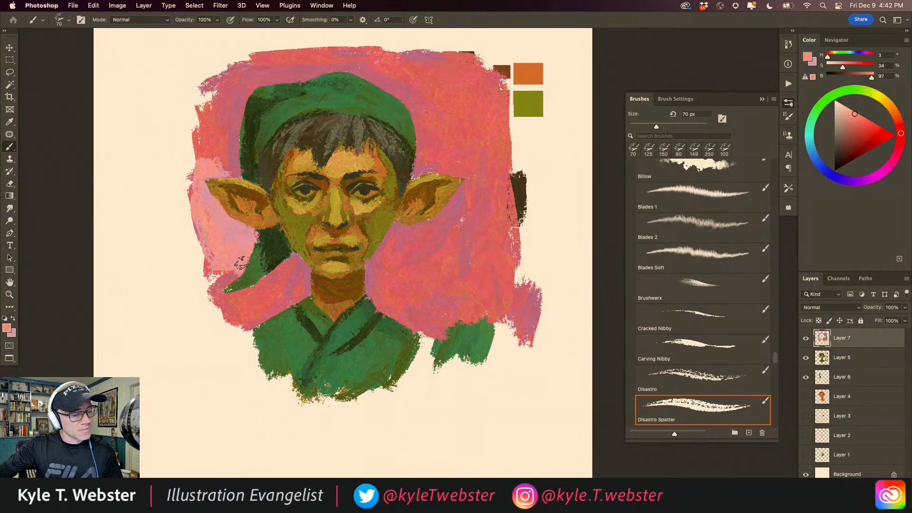
drag(227, 297, 222, 294)
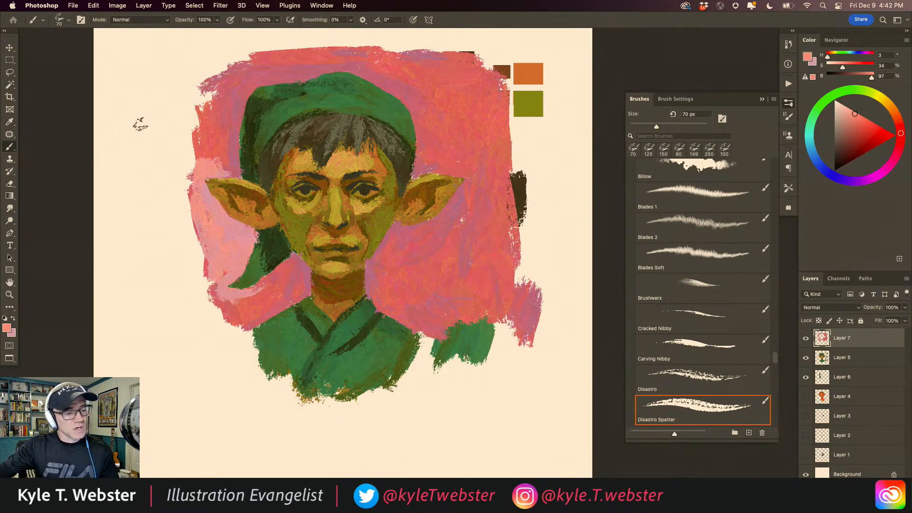
Step: Paint pale pink along the right jaw and under the right ear at 70 px, and broaden it outward with a 175 px brush
mouse_move(395, 250)
mouse_down()
mouse_move(389, 240)
mouse_move(383, 251)
mouse_up()
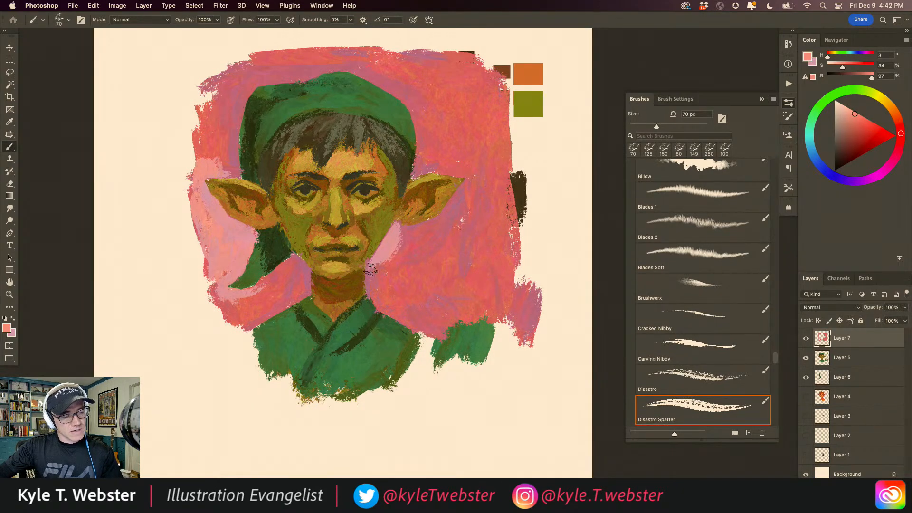
mouse_move(390, 257)
mouse_down()
mouse_move(405, 232)
mouse_move(423, 231)
mouse_move(406, 230)
mouse_move(448, 214)
mouse_up()
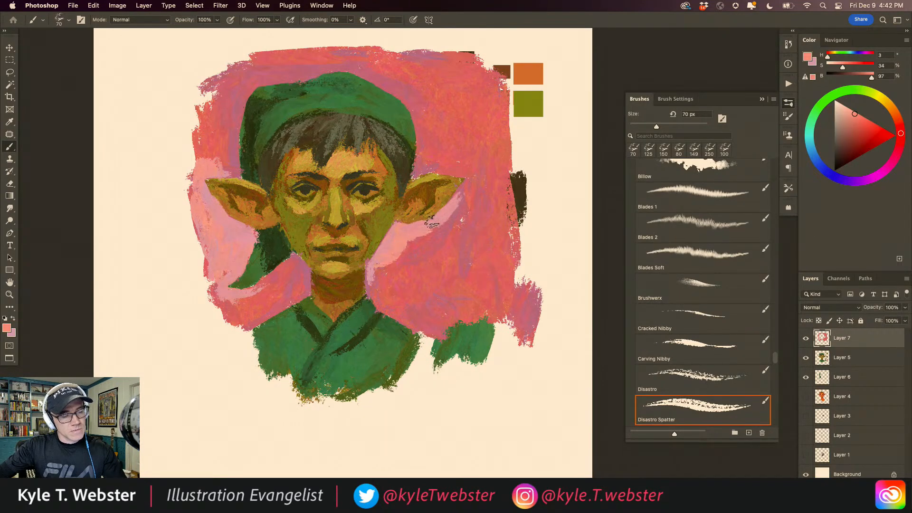
mouse_move(418, 243)
mouse_down()
mouse_move(443, 233)
mouse_move(416, 253)
mouse_up()
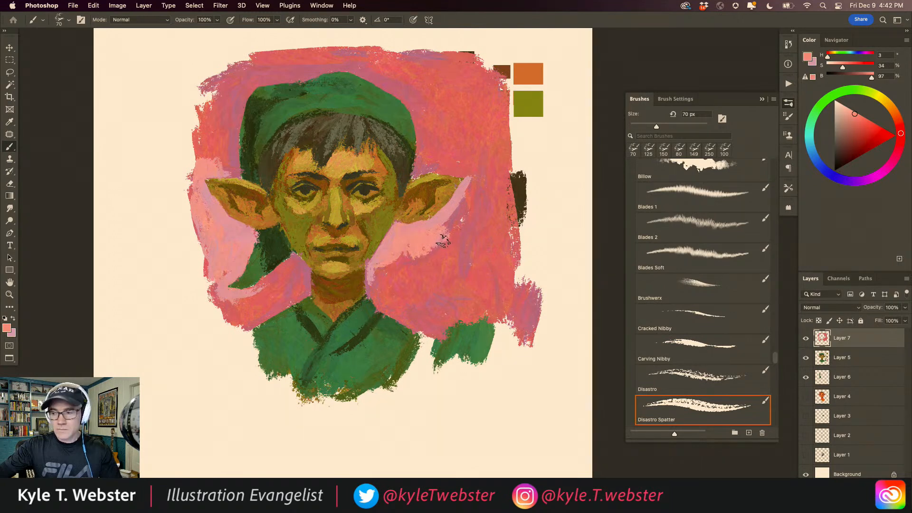
key(bracketright)
key(bracketright)
key(bracketright)
key(bracketright)
key(bracketright)
mouse_move(444, 255)
mouse_down()
mouse_move(403, 261)
mouse_move(406, 274)
mouse_move(440, 253)
mouse_move(471, 190)
mouse_up()
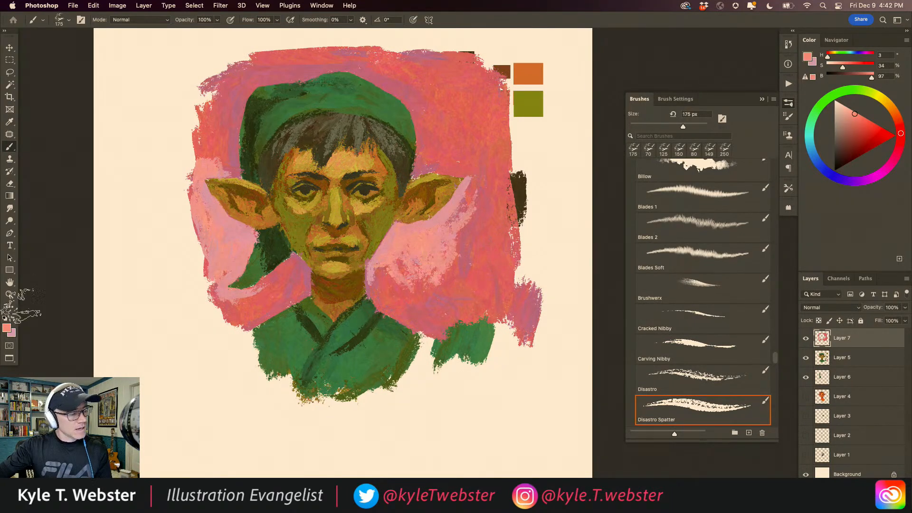
Step: Set the background colour to rose (347, 39, 78) and blend the new mix into the backdrop beside and above the right ear
click(12, 332)
click(485, 203)
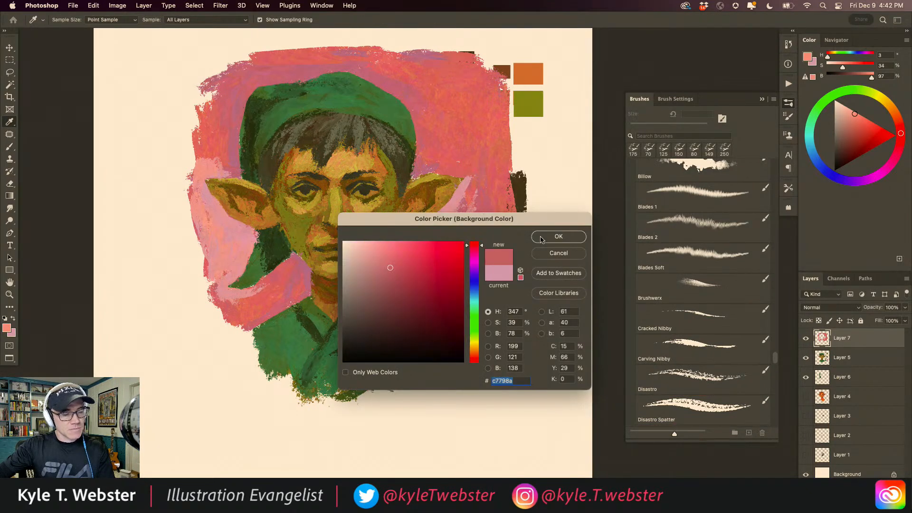
key(Return)
mouse_move(461, 223)
mouse_down()
mouse_move(473, 262)
mouse_move(478, 206)
mouse_move(490, 250)
mouse_move(491, 194)
mouse_move(486, 243)
mouse_move(450, 281)
mouse_move(462, 224)
mouse_move(454, 212)
mouse_move(384, 283)
mouse_move(384, 270)
mouse_move(394, 283)
mouse_move(409, 241)
mouse_move(434, 250)
mouse_move(437, 267)
mouse_move(440, 226)
mouse_move(411, 238)
mouse_move(462, 203)
mouse_move(473, 176)
mouse_move(475, 186)
mouse_move(492, 188)
mouse_move(473, 135)
mouse_up()
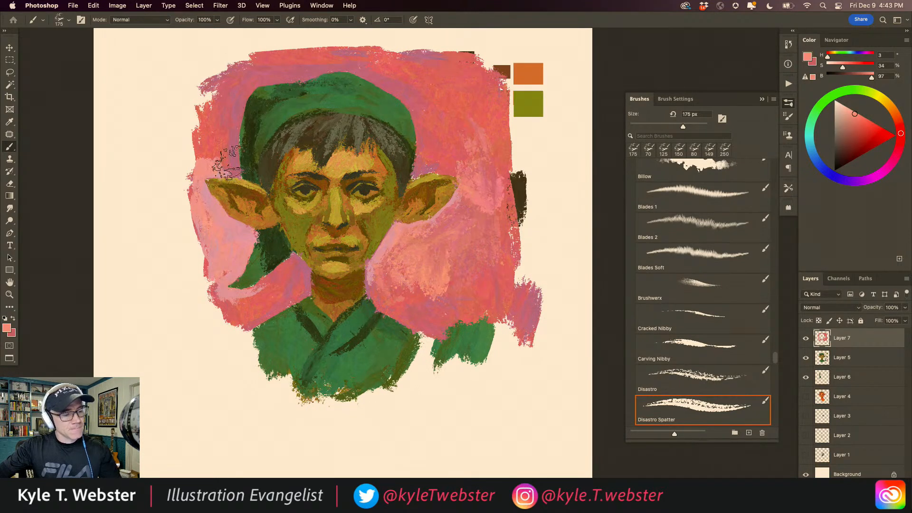
Step: Extend the pale pink backdrop outward on all sides of the elf with broad 175 px strokes
mouse_move(209, 281)
mouse_down()
mouse_move(213, 254)
mouse_move(224, 261)
mouse_move(228, 244)
mouse_move(200, 213)
mouse_move(189, 180)
mouse_move(207, 145)
mouse_move(226, 133)
mouse_move(188, 107)
mouse_move(214, 86)
mouse_move(187, 100)
mouse_move(173, 204)
mouse_move(194, 313)
mouse_move(209, 328)
mouse_move(223, 325)
mouse_move(185, 301)
mouse_move(193, 315)
mouse_move(173, 254)
mouse_move(176, 83)
mouse_move(239, 58)
mouse_move(504, 71)
mouse_move(506, 228)
mouse_move(480, 324)
mouse_move(424, 318)
mouse_up()
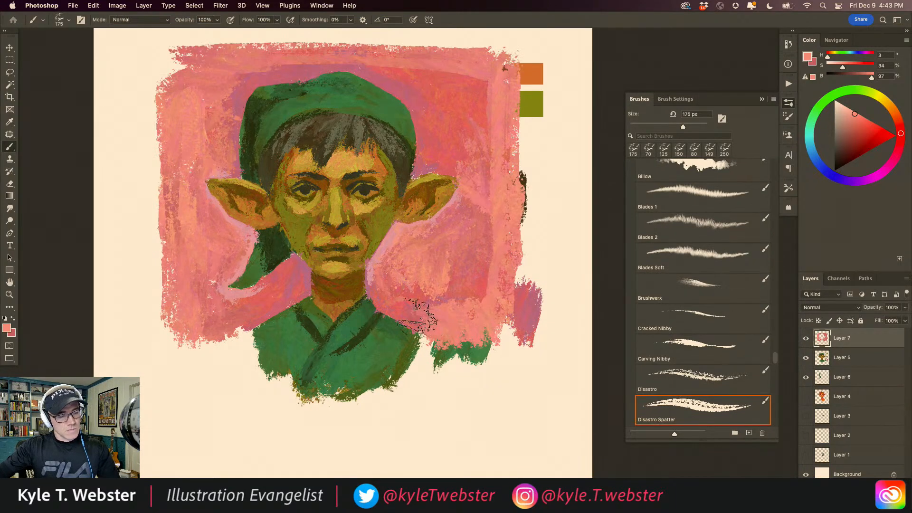
mouse_move(216, 316)
mouse_down()
mouse_move(185, 333)
mouse_move(178, 308)
mouse_up()
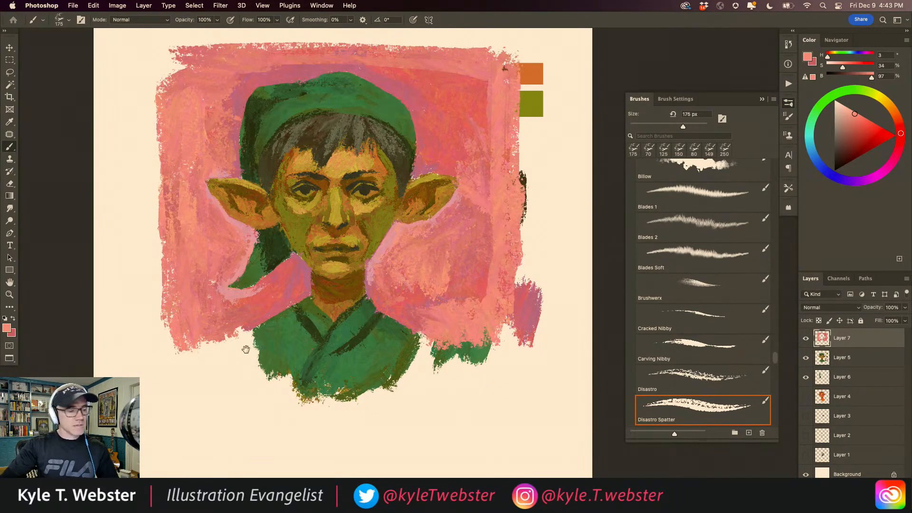
Step: Make Layer 5 active, frame the portrait with a rectangular marquee inside the backdrop's ragged edges, and invert the selection
key(super+minus)
key(m)
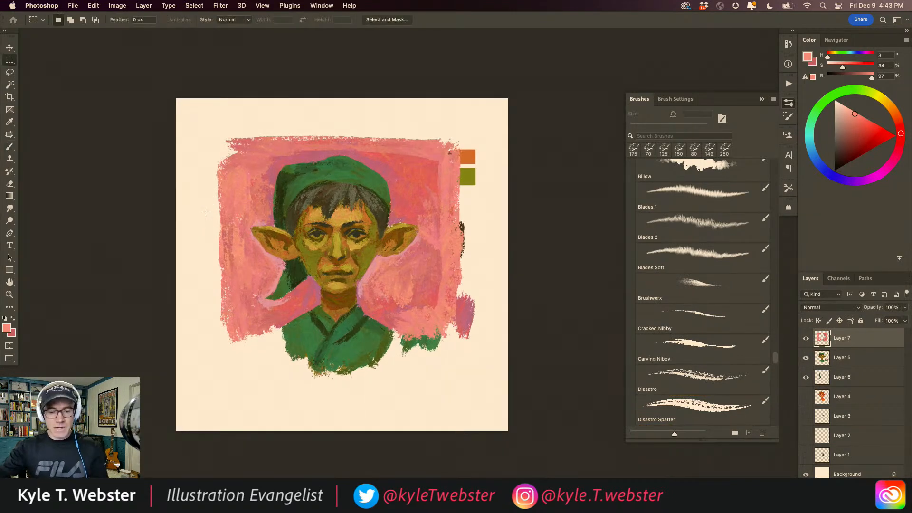
click(822, 362)
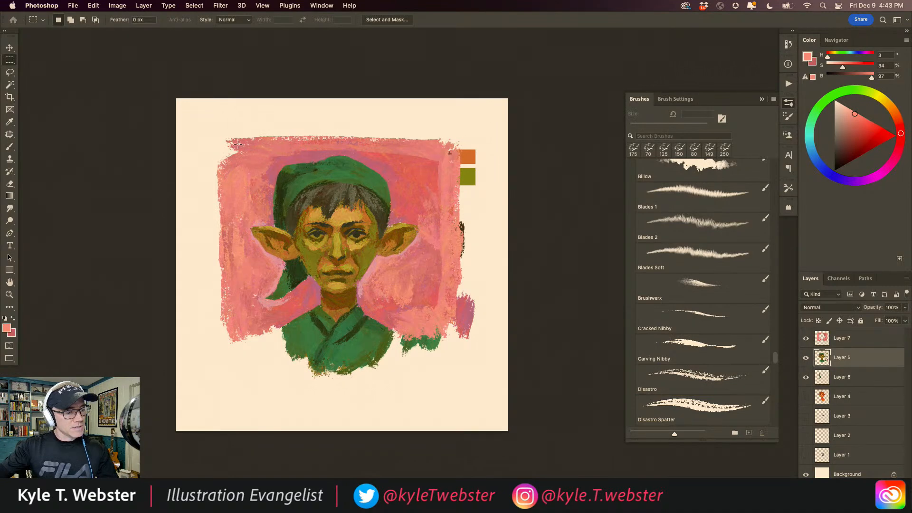
drag(236, 142, 428, 368)
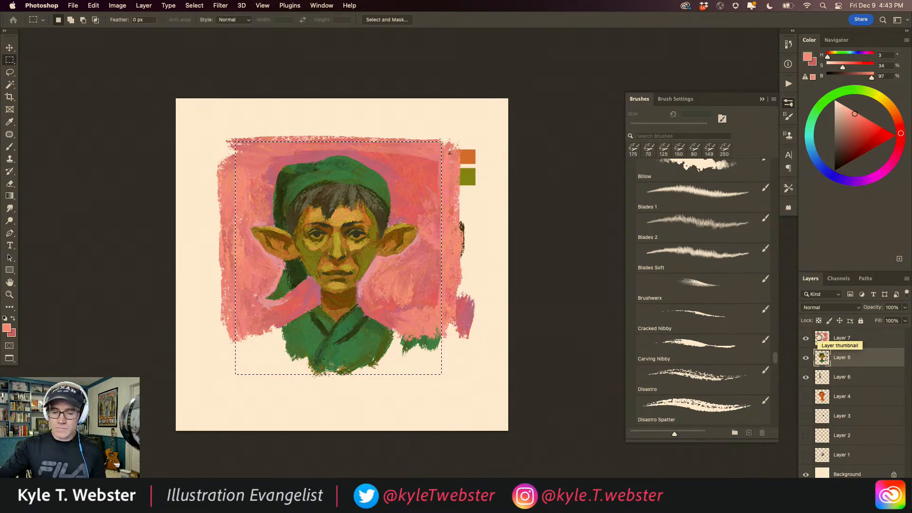
key(shift+super+i)
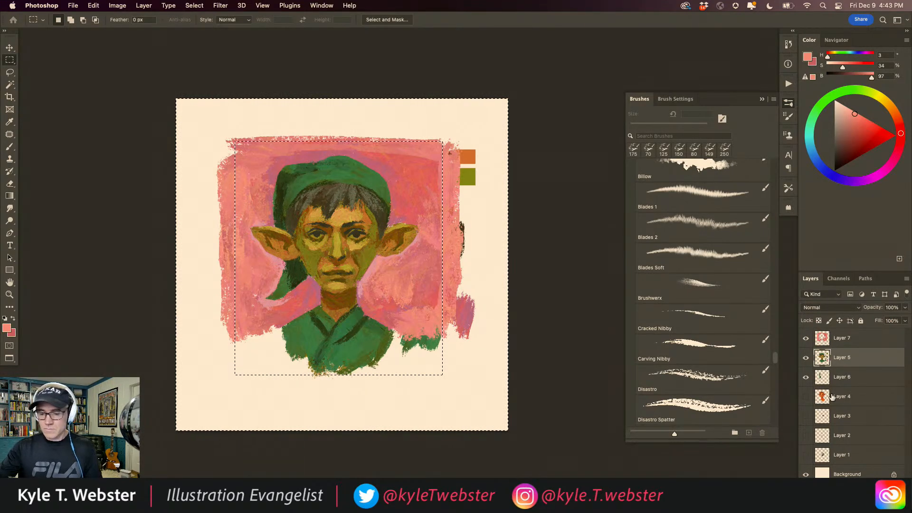
Step: Fill the selected border on a new layer with the default background colour and move that layer above Layer 7
key(alt+shift+super+n)
click(4, 319)
key(super+BackSpace)
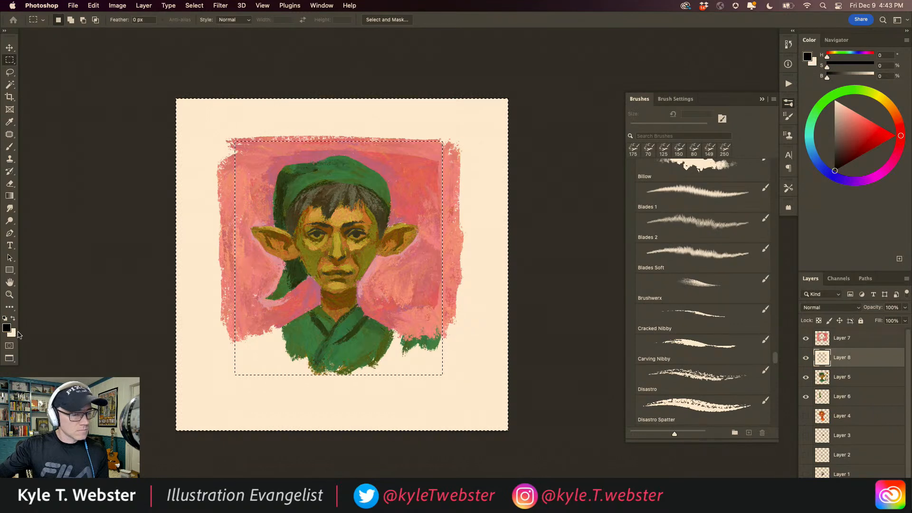
drag(255, 291, 289, 320)
super+click(341, 299)
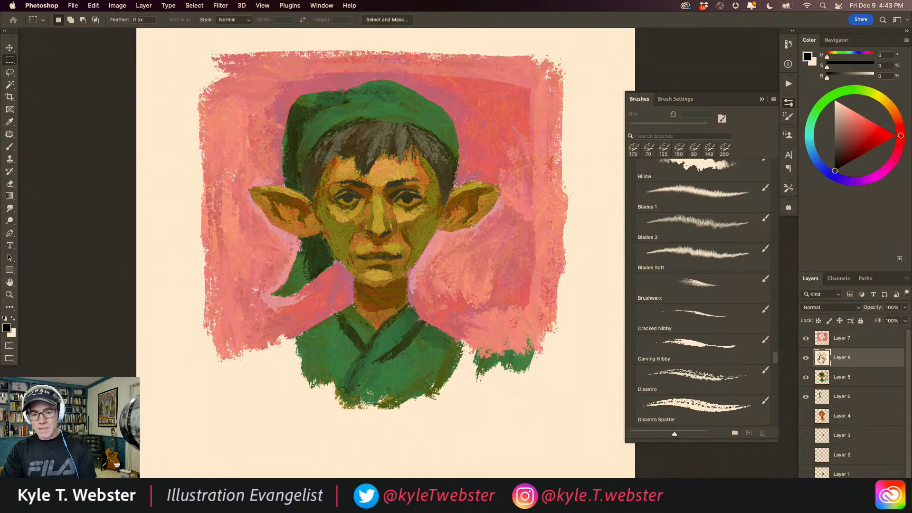
drag(825, 357, 824, 338)
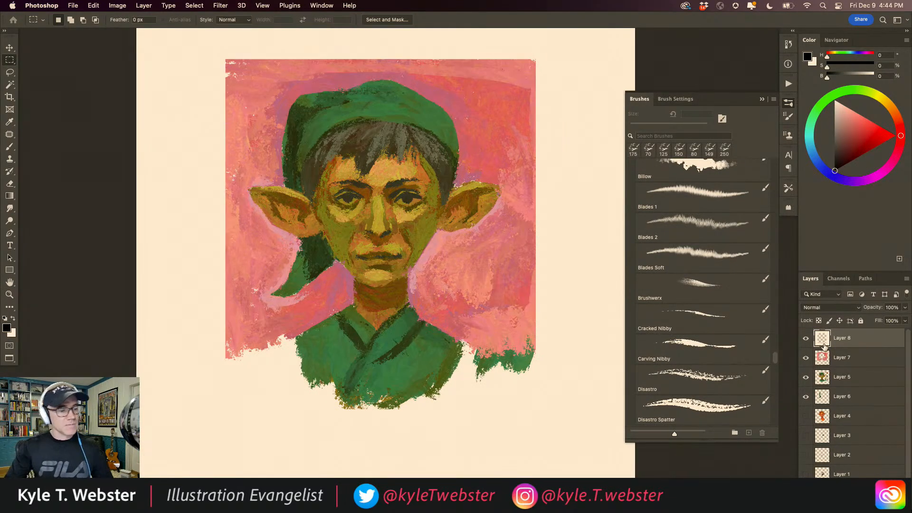
Step: Examine the cropped portrait as a whole and up close, checking the face, ears and painted edges
mouse_move(262, 302)
mouse_down()
mouse_move(275, 298)
mouse_move(270, 304)
mouse_up()
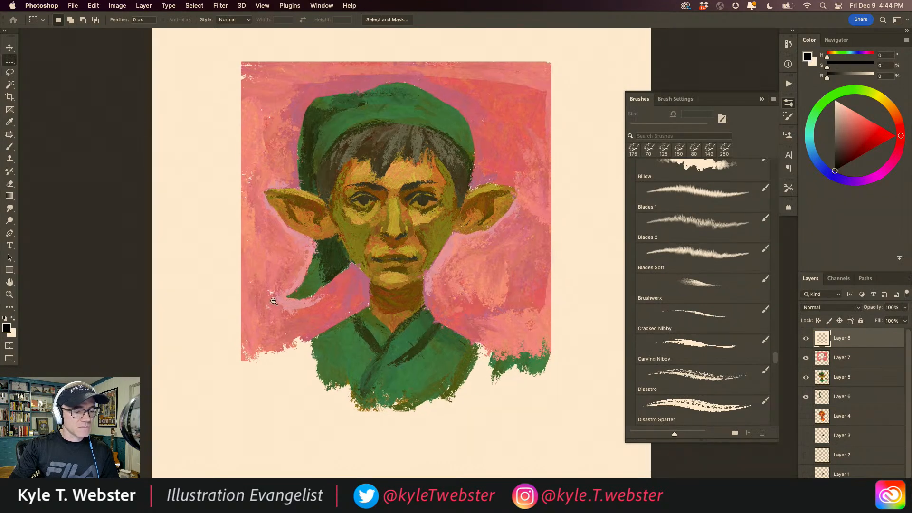
alt+click(273, 305)
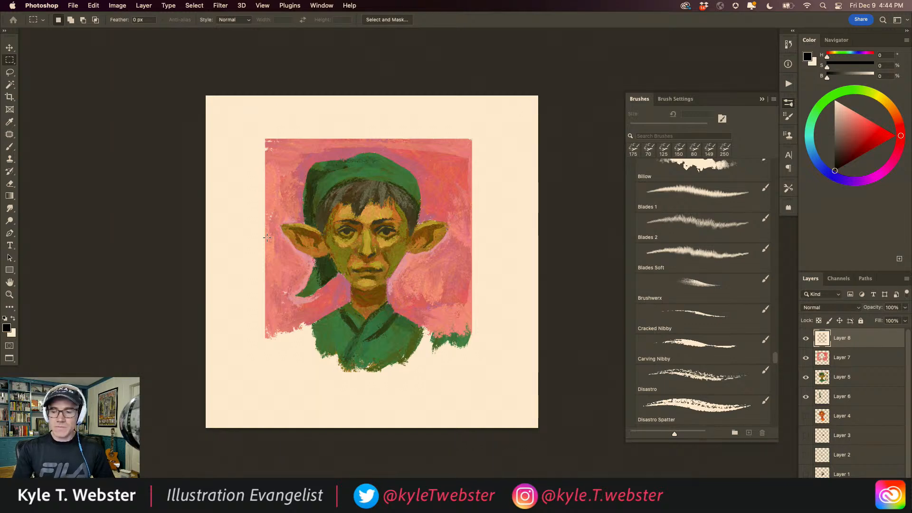
super+click(370, 319)
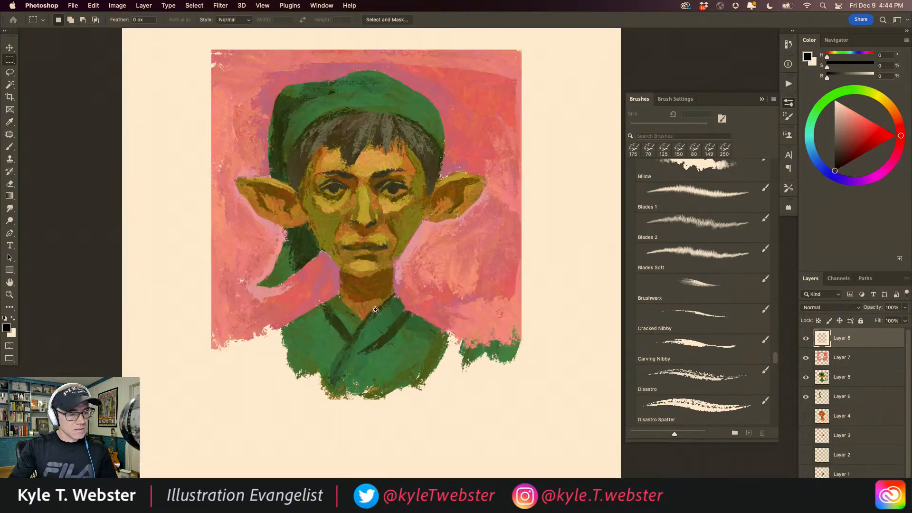
super+click(370, 318)
super+click(369, 318)
drag(434, 305, 376, 341)
drag(302, 281, 346, 332)
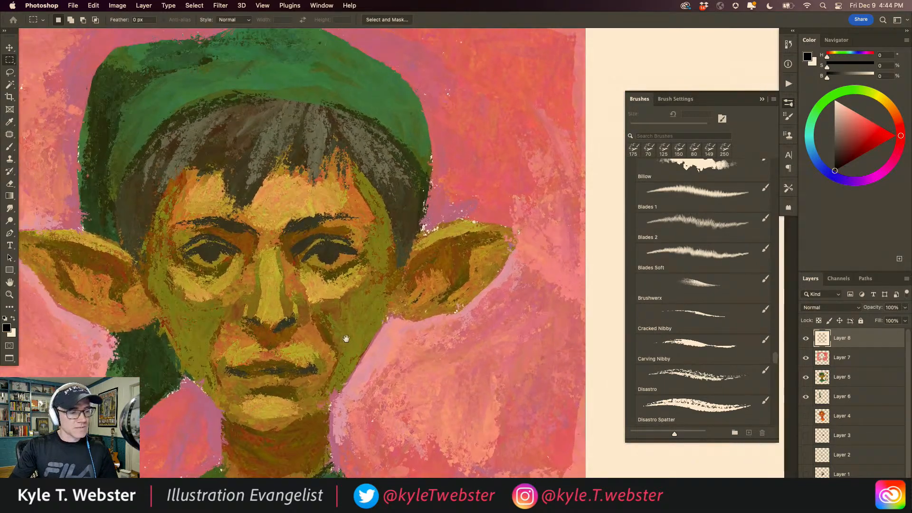
super+click(322, 306)
drag(369, 267, 335, 285)
drag(425, 205, 382, 233)
alt+click(301, 335)
alt+click(302, 335)
alt+click(301, 335)
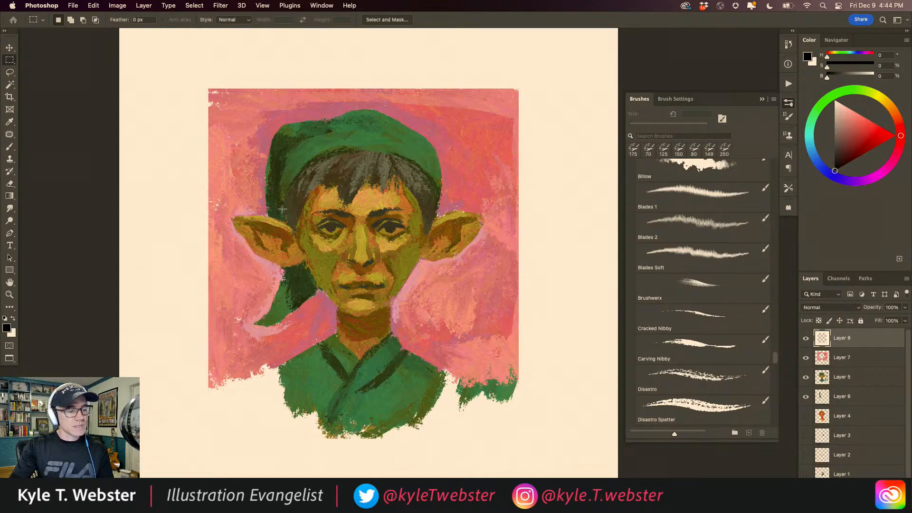
Step: Lasso the ear beside the open backdrop, opposite the hat tail, on Layer 5 and scale it up to 106.87%
super+click(398, 280)
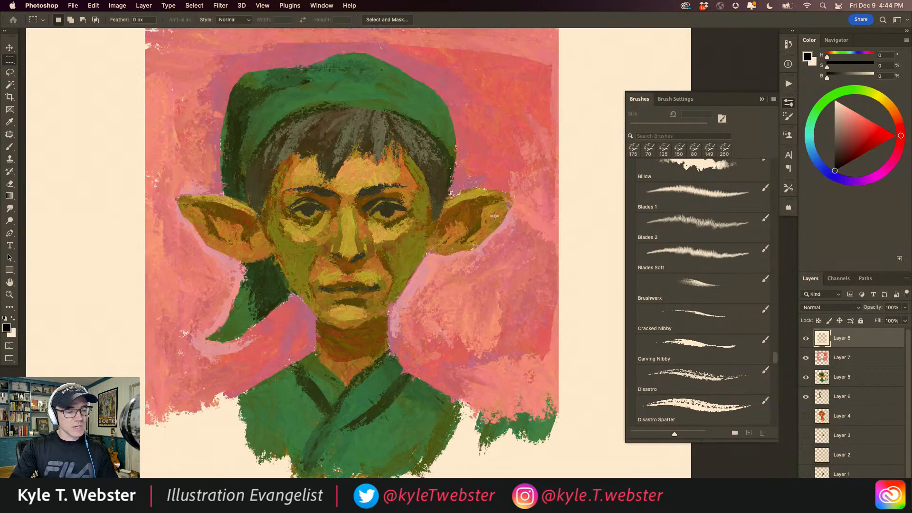
key(l)
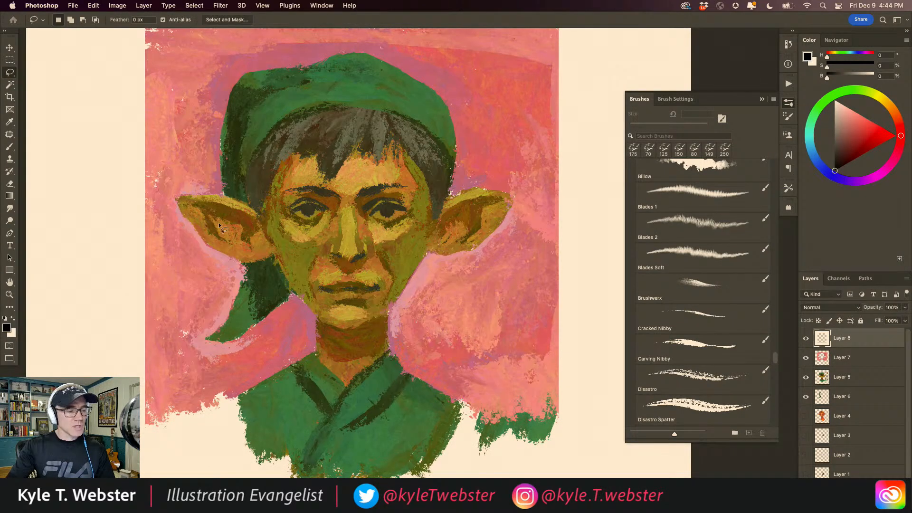
click(819, 376)
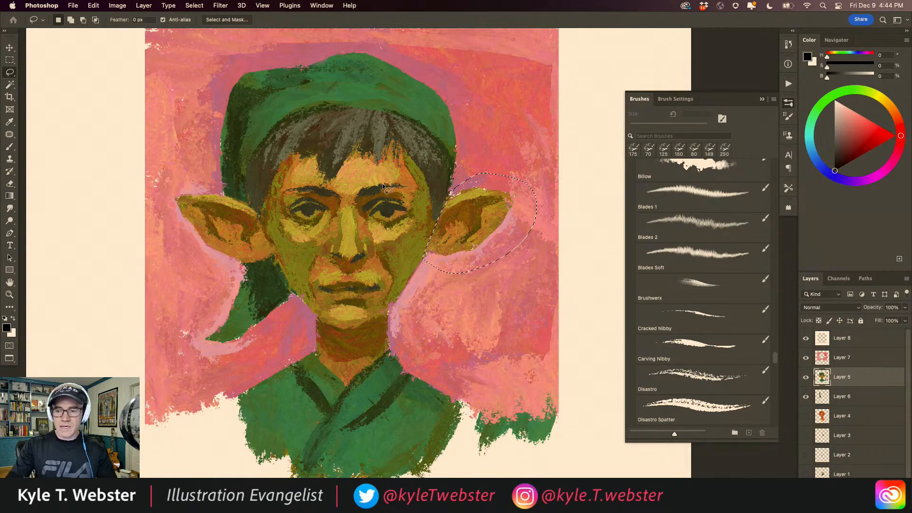
key(super+t)
drag(421, 274, 414, 280)
drag(445, 243, 449, 243)
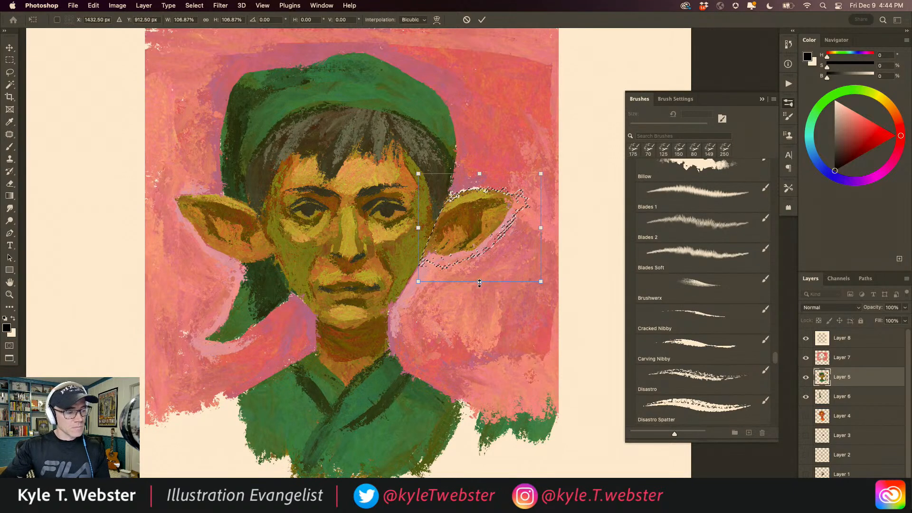
key(Return)
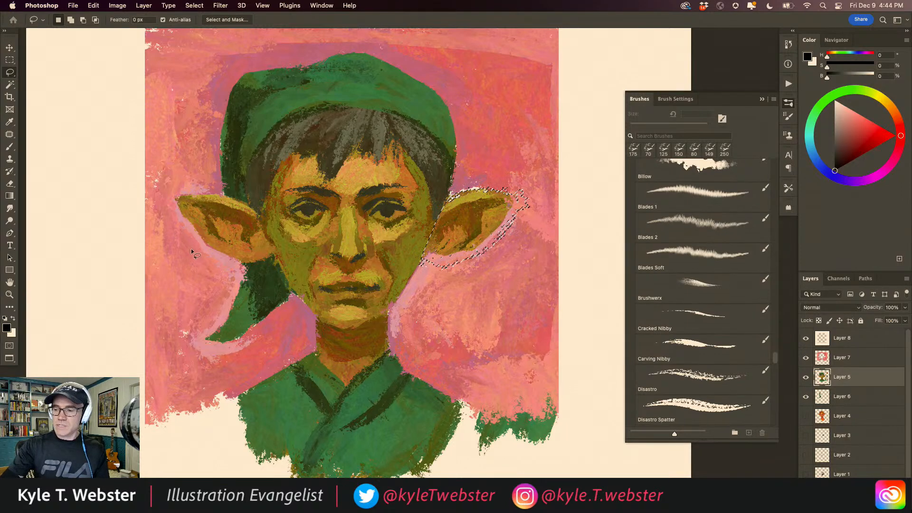
Step: Deselect, choose the Disastro Spatter brush on Layer 7, sample pink (355, 33, 94) as foreground, and set the background colour to (318, 36, 83)
click(820, 364)
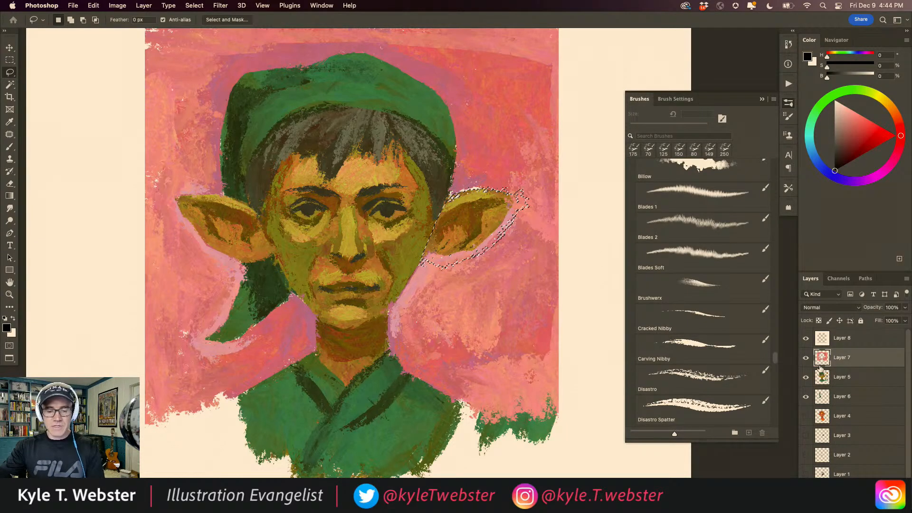
key(ctrl+d)
click(696, 406)
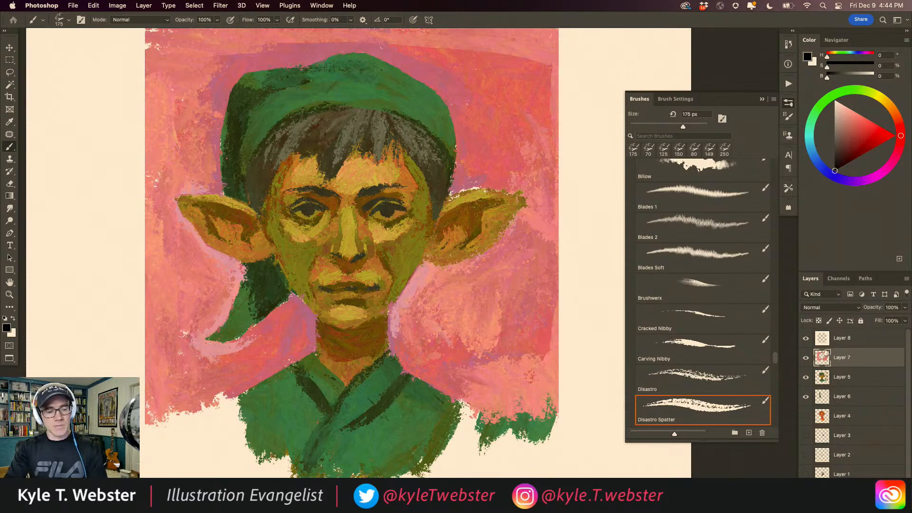
alt+click(530, 209)
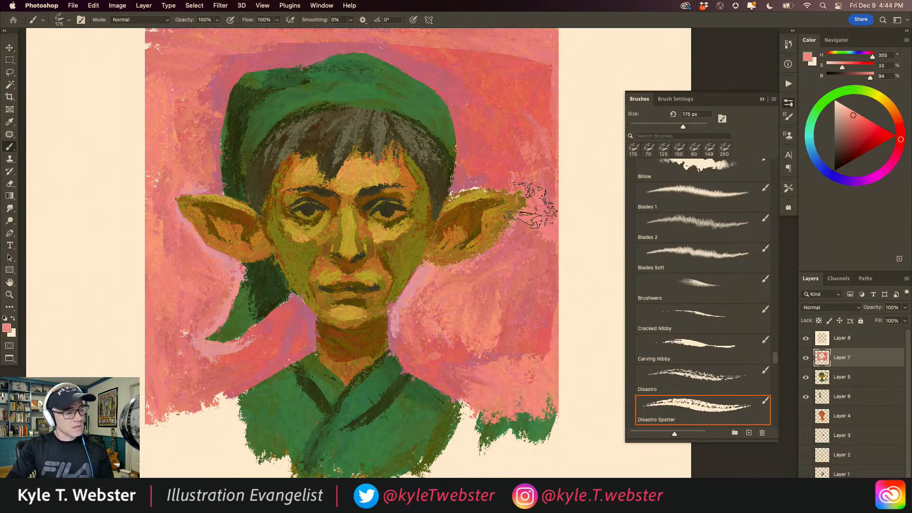
click(12, 334)
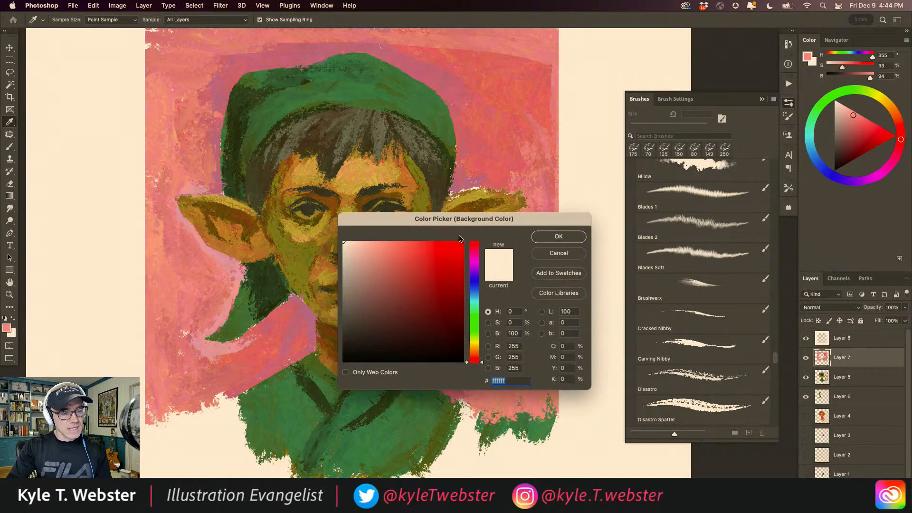
click(455, 80)
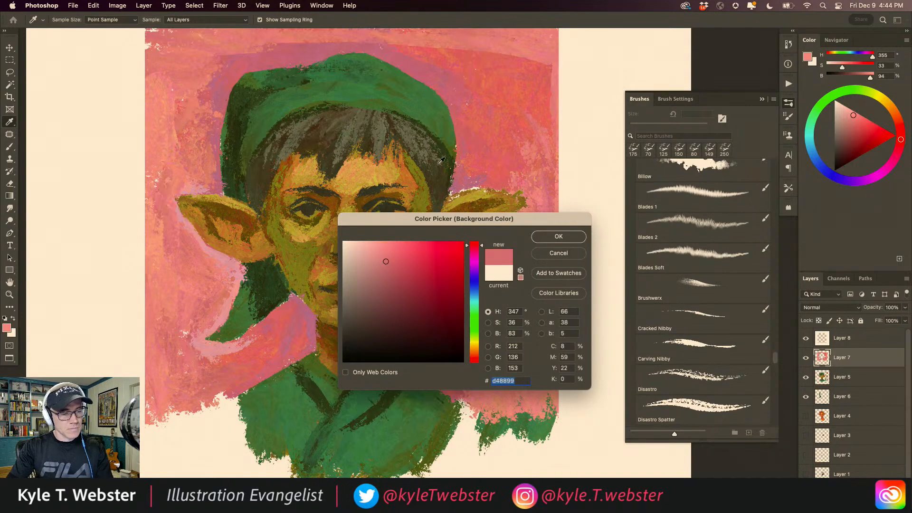
click(474, 257)
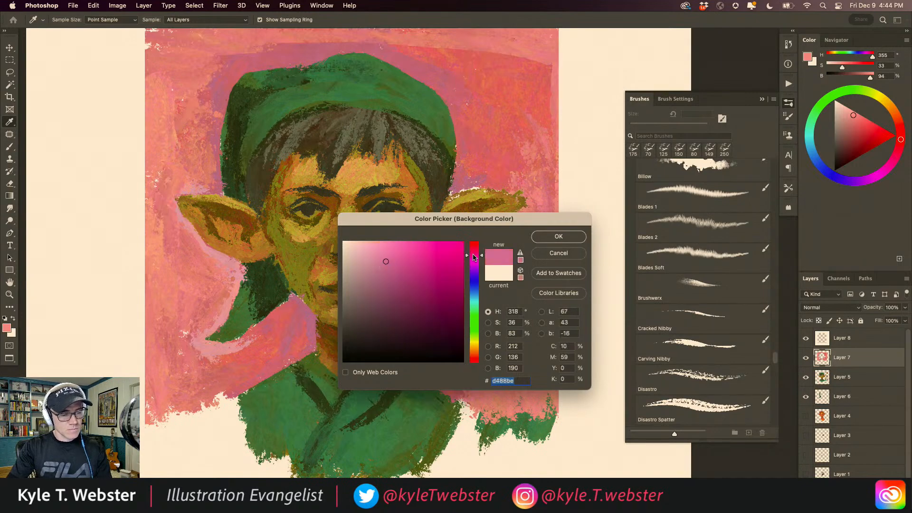
click(552, 237)
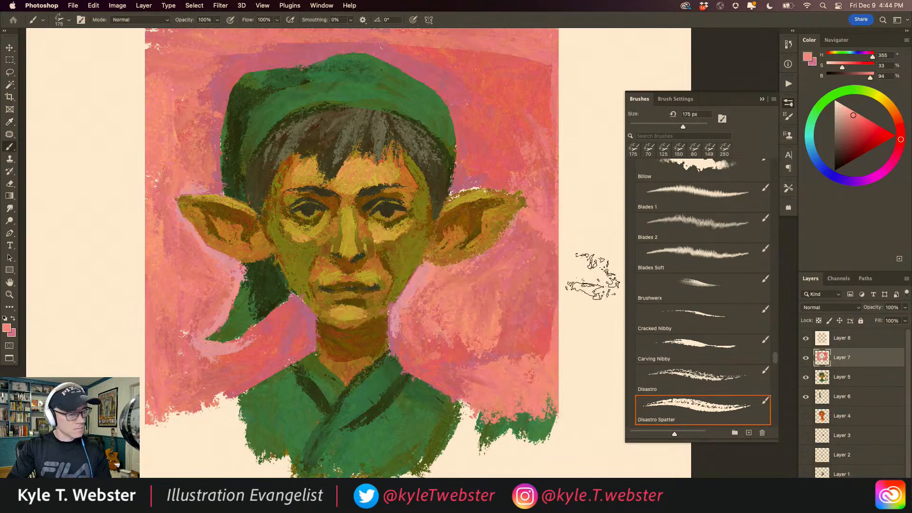
Step: Reduce the brush to 70 px and paint the pink mix around the enlarged right ear to clean up its outline
key(bracketleft)
key(bracketleft)
key(bracketleft)
key(bracketleft)
key(bracketleft)
key(bracketleft)
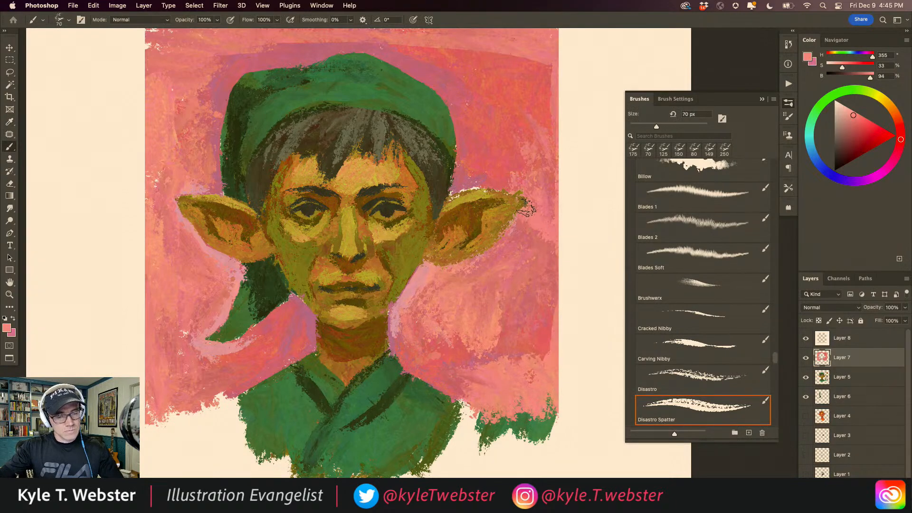
mouse_move(511, 233)
mouse_down()
mouse_move(481, 259)
mouse_move(433, 269)
mouse_move(499, 267)
mouse_move(522, 227)
mouse_move(529, 181)
mouse_move(529, 188)
mouse_move(511, 187)
mouse_up()
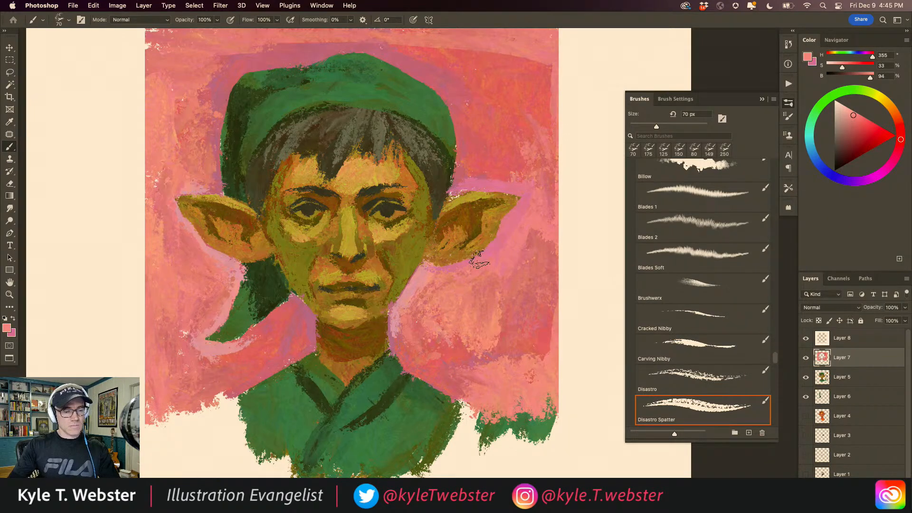
drag(443, 156, 517, 171)
click(322, 333)
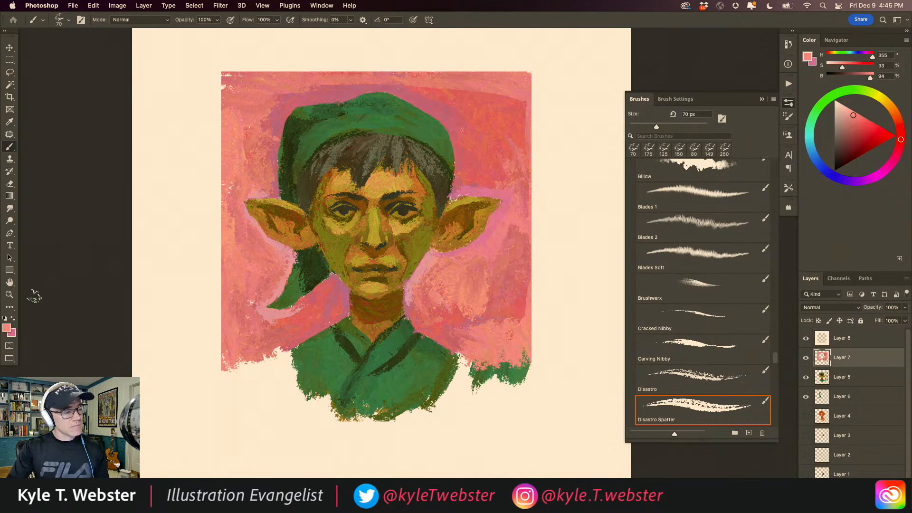
Step: Sample the face's olive-gold as the background colour and brush the pink-olive mix over both cheeks and the left brow
click(12, 334)
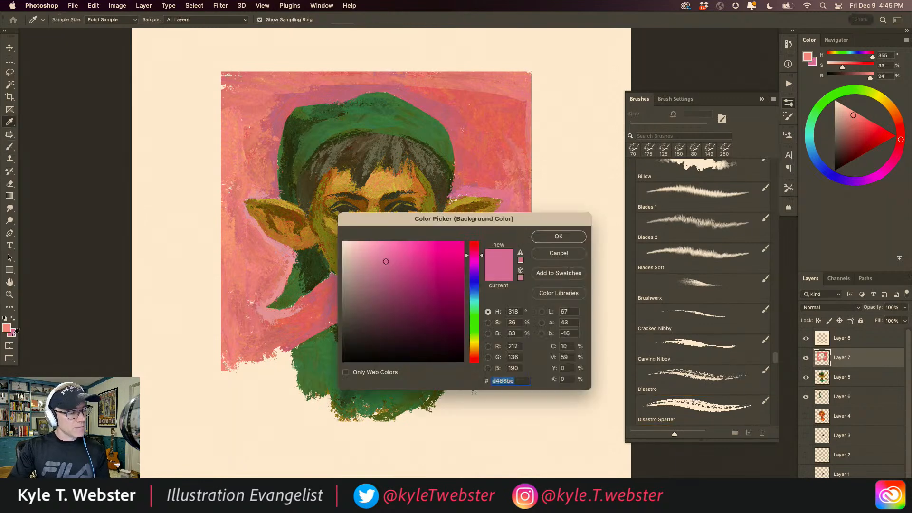
click(332, 240)
key(Return)
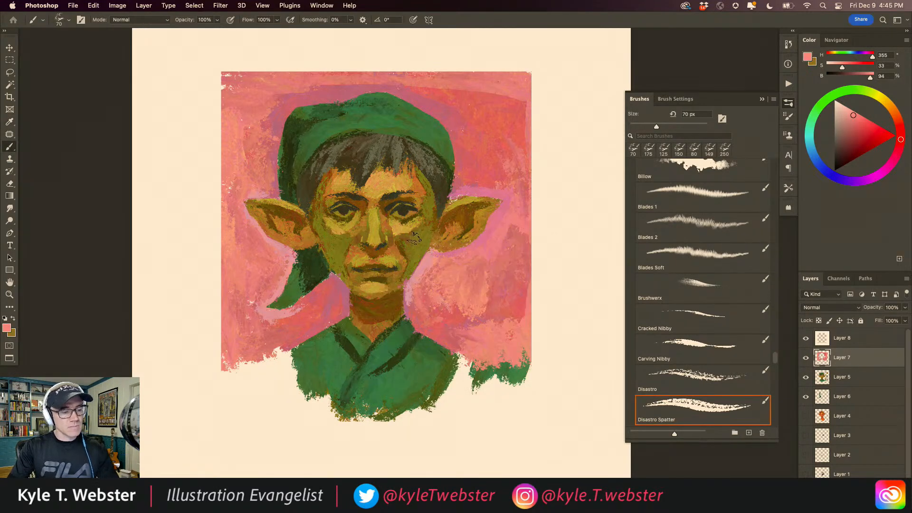
mouse_move(415, 248)
mouse_down()
mouse_move(417, 236)
mouse_move(407, 278)
mouse_up()
mouse_move(397, 243)
mouse_down()
mouse_move(408, 253)
mouse_move(416, 241)
mouse_move(419, 249)
mouse_up()
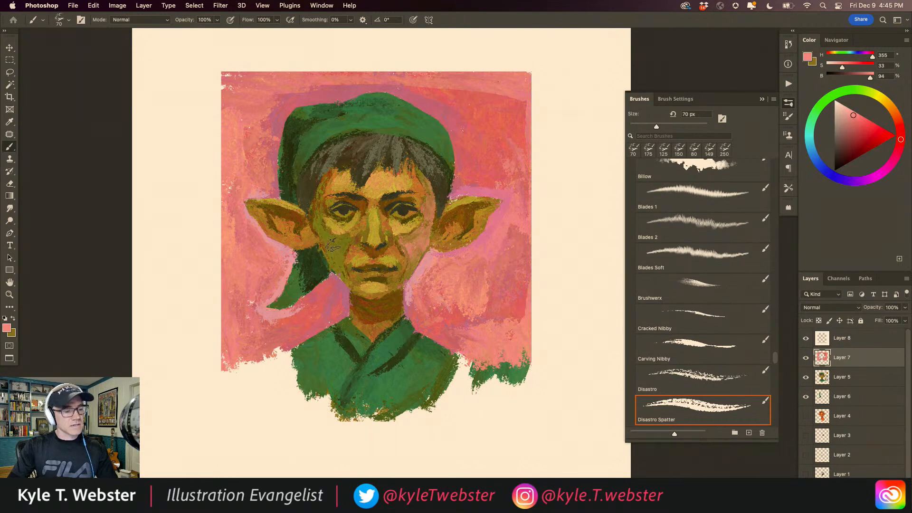
mouse_move(338, 252)
mouse_down()
mouse_move(346, 276)
mouse_move(330, 253)
mouse_move(336, 241)
mouse_move(314, 236)
mouse_move(336, 238)
mouse_move(319, 234)
mouse_move(320, 199)
mouse_up()
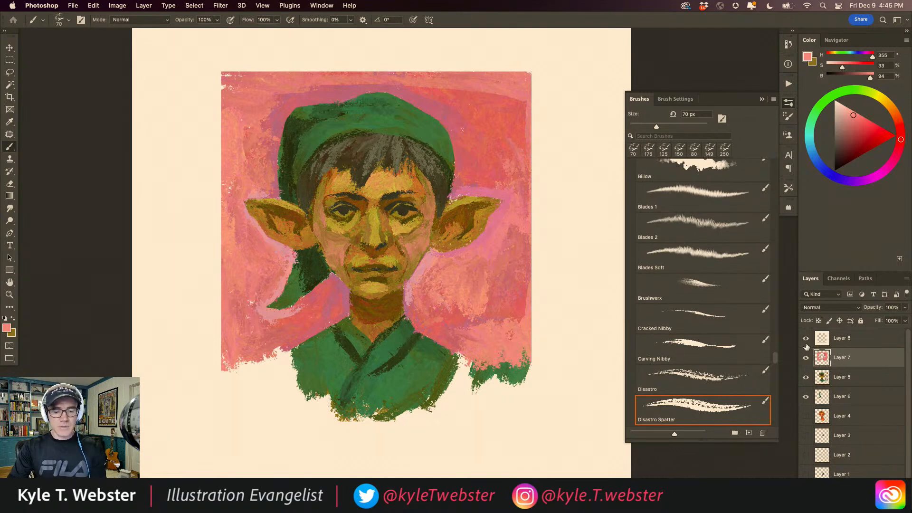
Step: Toggle Layer 7's visibility off and on to compare the portrait with and without its paint
click(806, 358)
click(806, 359)
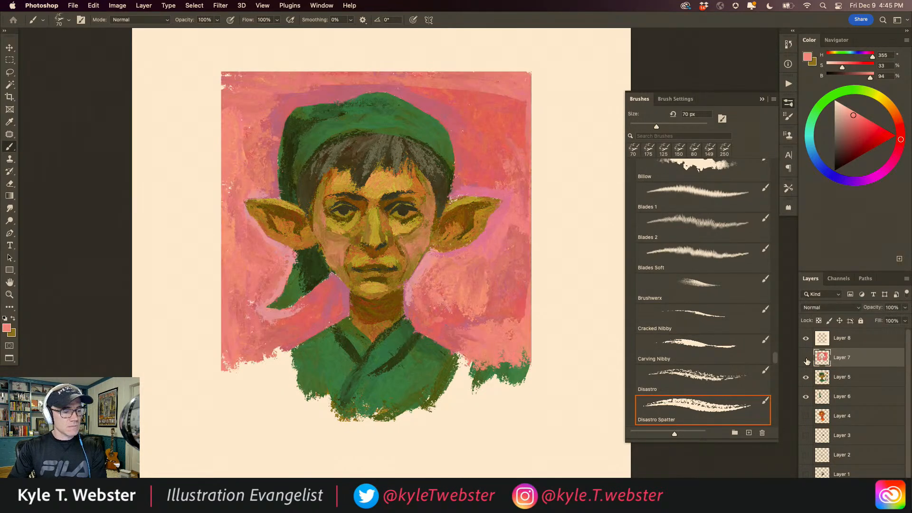
click(807, 360)
click(807, 359)
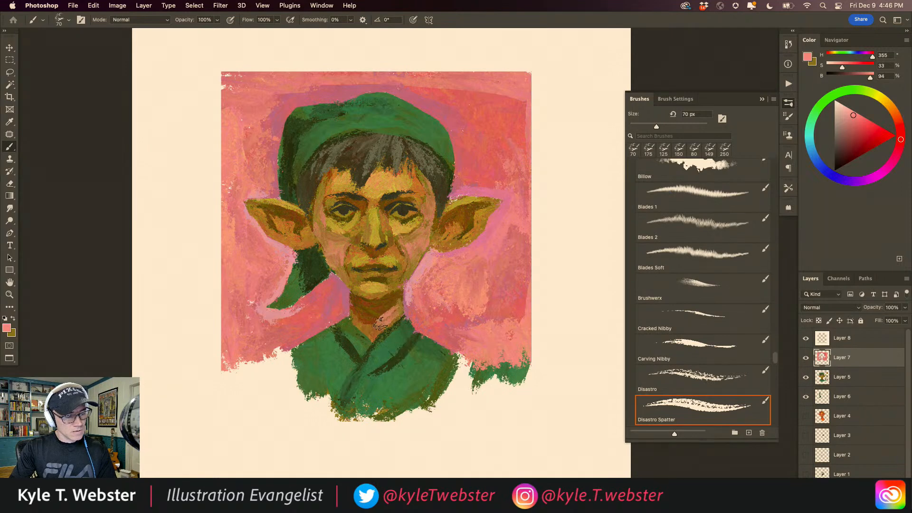
Step: Brush the pink mix over the neck inside the collar opening to lighten the skin there
drag(370, 302, 393, 312)
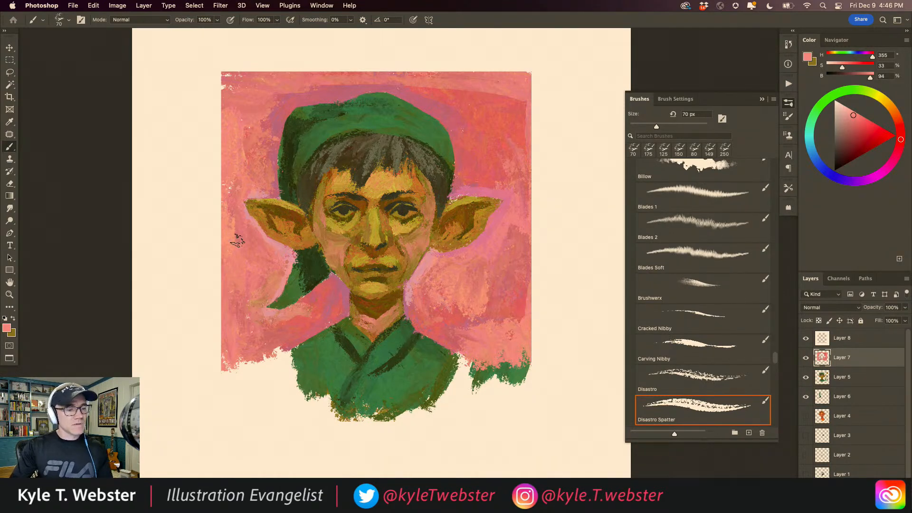
alt+click(272, 284)
ctrl+click(288, 307)
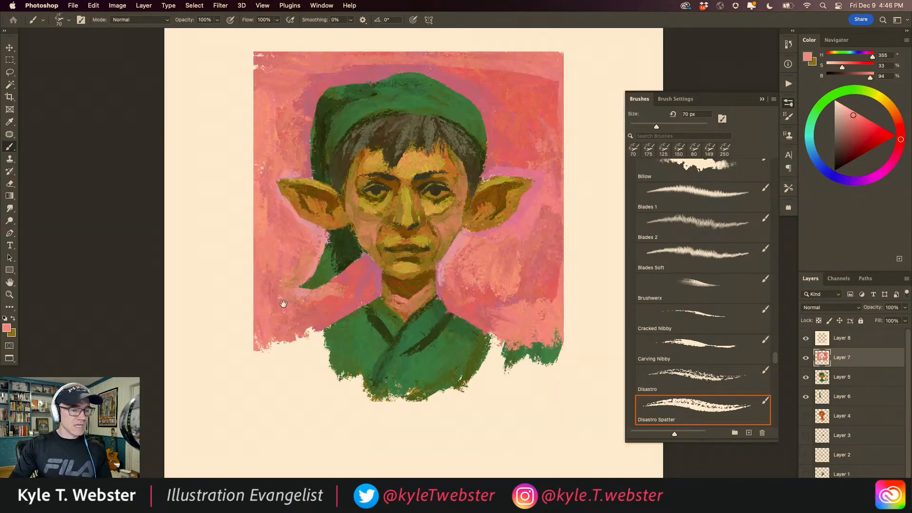
drag(287, 307, 260, 321)
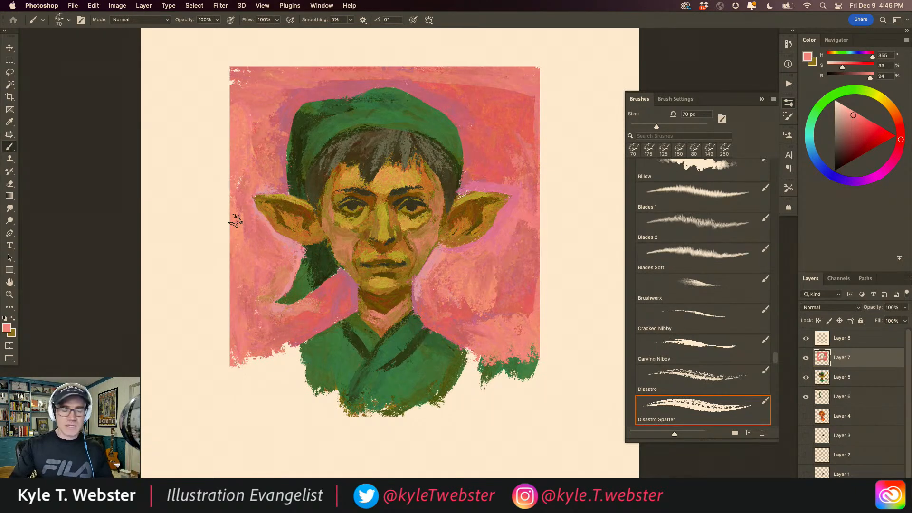
Step: Paint both tunic shoulders at 100 px with green (131, 39, 44) as foreground and the hat tail's dark green as background
alt+click(427, 340)
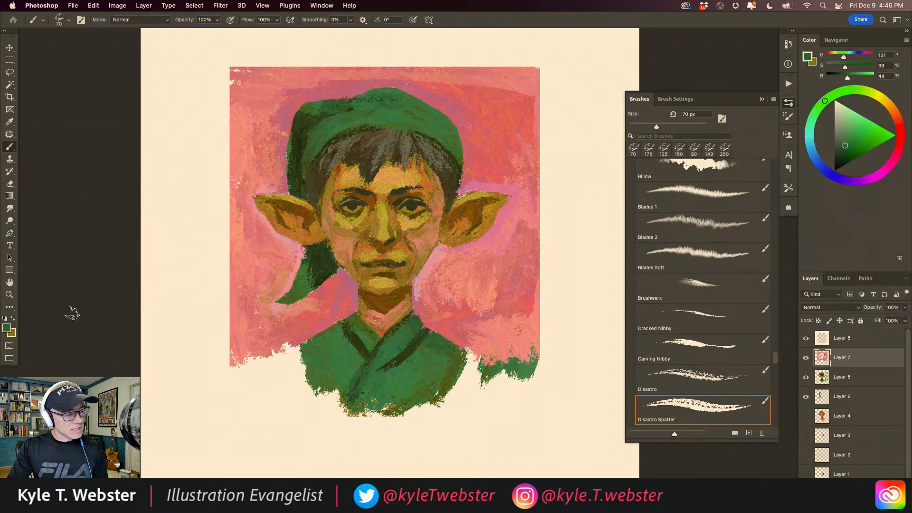
click(14, 334)
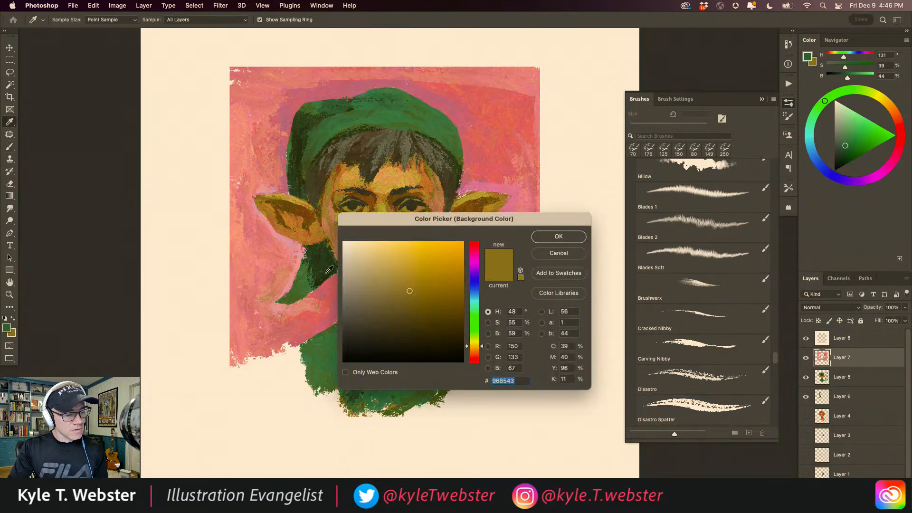
click(320, 281)
click(546, 239)
key(bracketright)
key(bracketright)
key(bracketright)
mouse_move(433, 338)
mouse_down()
mouse_move(455, 349)
mouse_move(445, 345)
mouse_move(450, 356)
mouse_move(436, 349)
mouse_up()
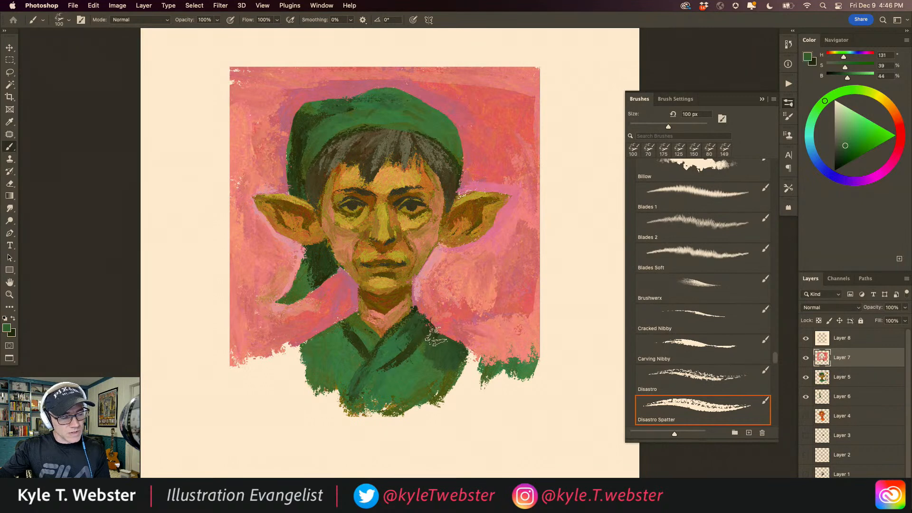
mouse_move(453, 360)
mouse_down()
mouse_move(464, 360)
mouse_move(456, 357)
mouse_up()
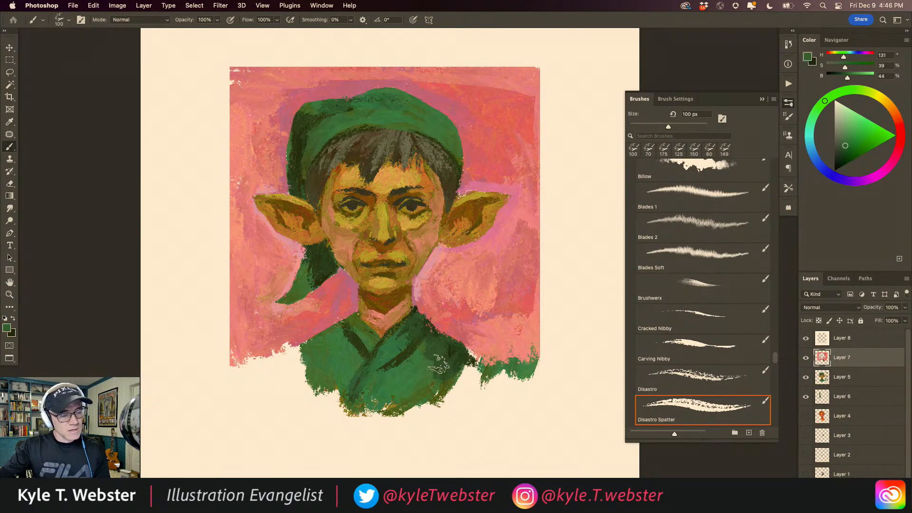
mouse_move(341, 357)
mouse_down()
mouse_move(323, 344)
mouse_move(294, 359)
mouse_move(328, 393)
mouse_up()
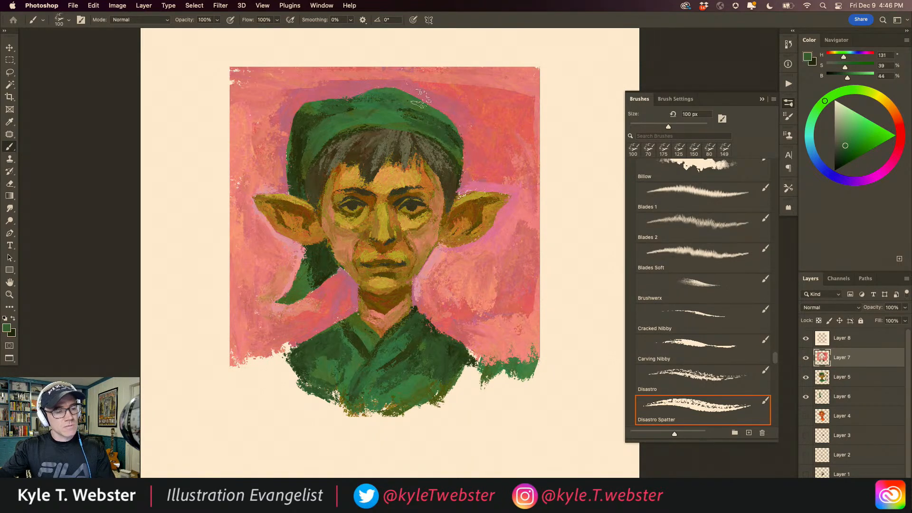
Step: Sample the hat's green (134, 41, 54) as foreground, reduce the brush to 70 px and brush over the hat's right side
click(7, 328)
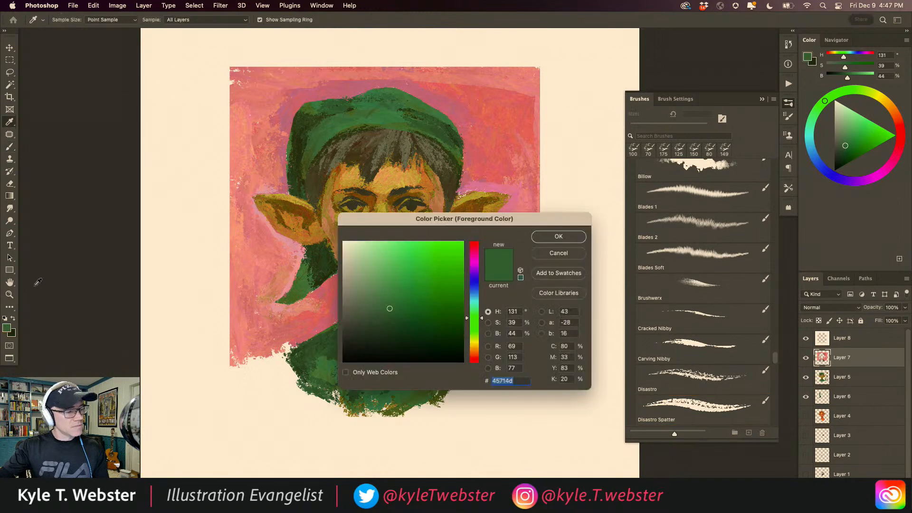
click(389, 105)
click(559, 236)
key(bracketleft)
key(bracketleft)
drag(452, 143, 409, 122)
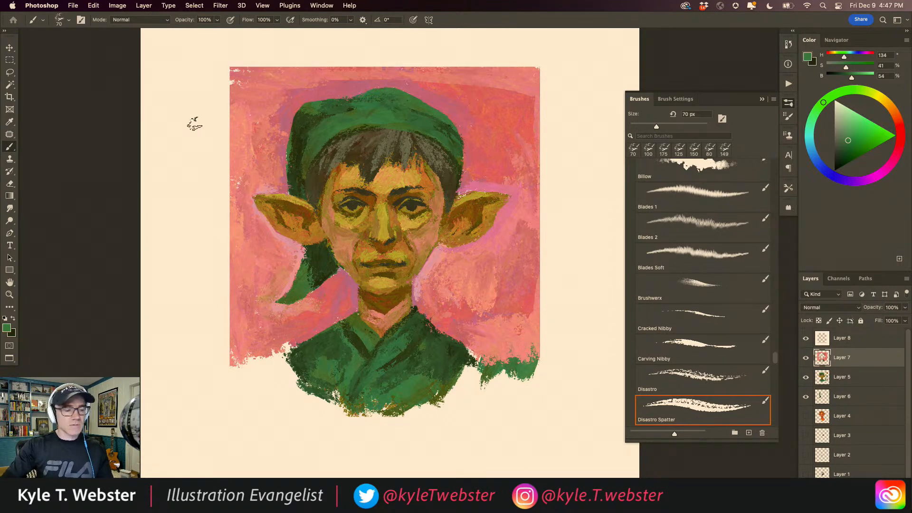
drag(311, 326, 338, 329)
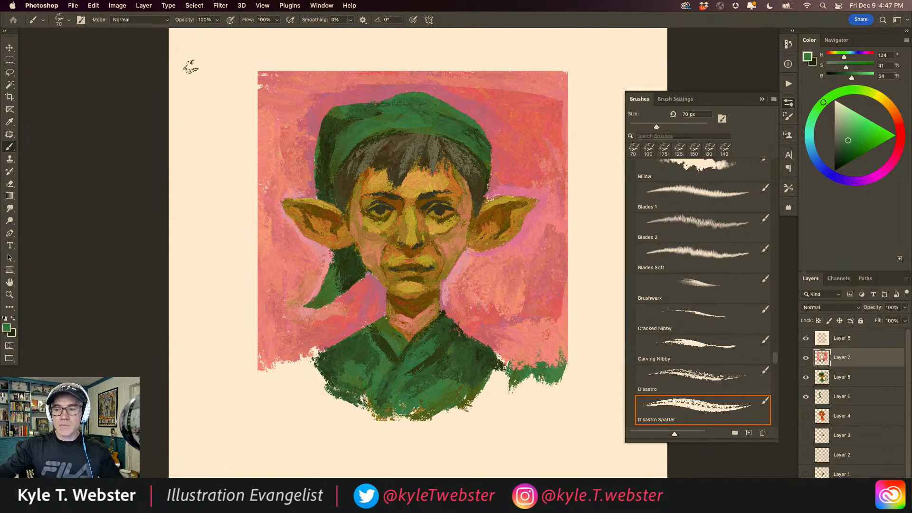
Step: Enlarge the brush to 150 px and try dabbing the green mix over both cheeks
key(bracketright)
key(bracketright)
key(bracketright)
key(bracketright)
key(bracketright)
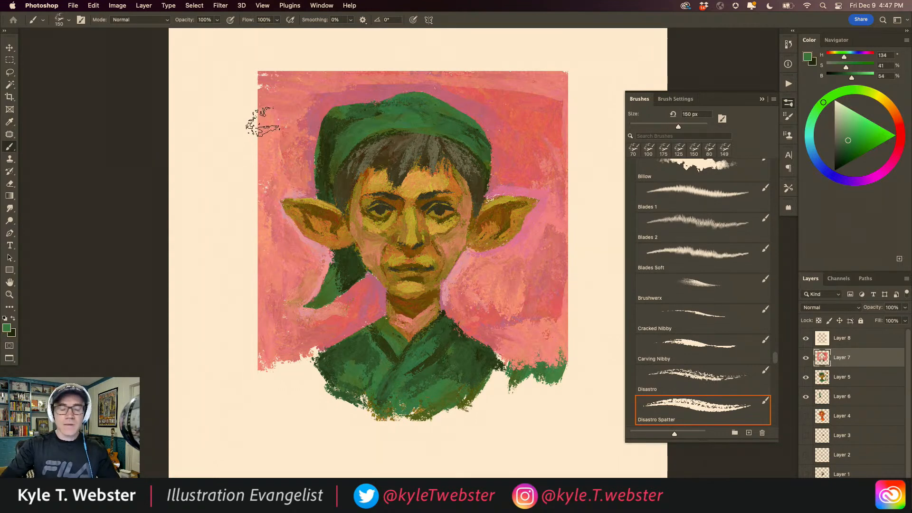
click(446, 242)
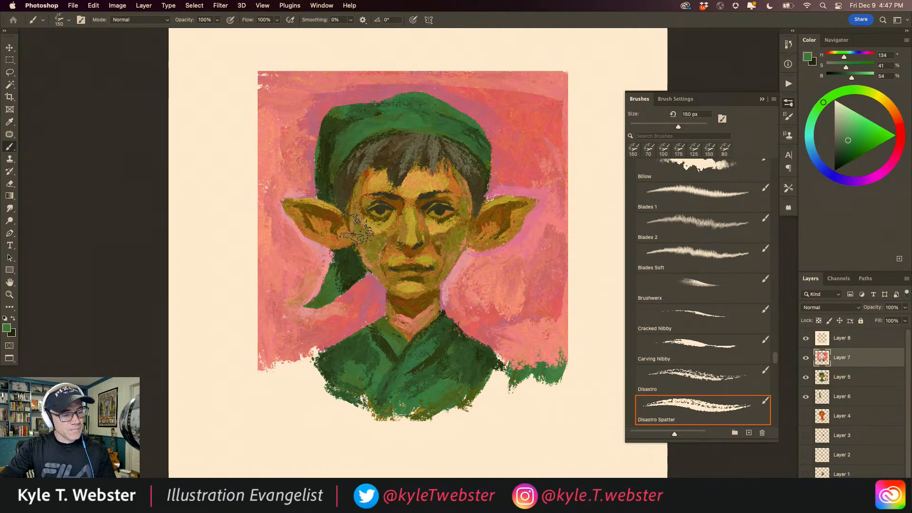
Step: Undo the green dabs on the cheeks
key(super+z)
key(super+z)
key(super+z)
key(super+z)
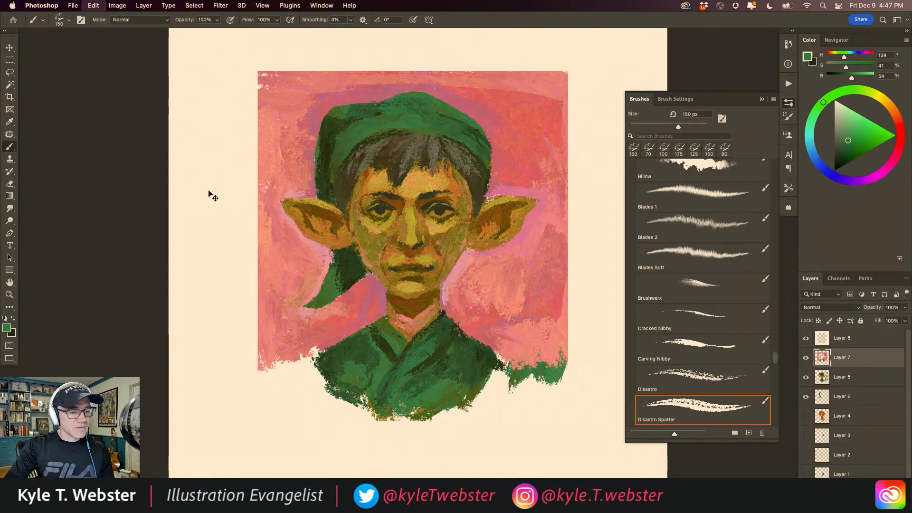
key(super+z)
key(super+z)
key(super+z)
key(super+z)
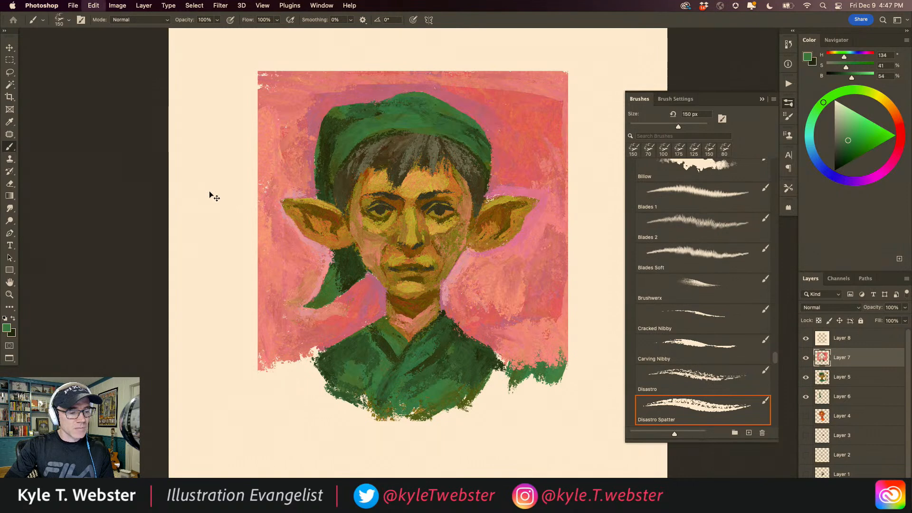
key(super+z)
key(super+z)
key(super+z)
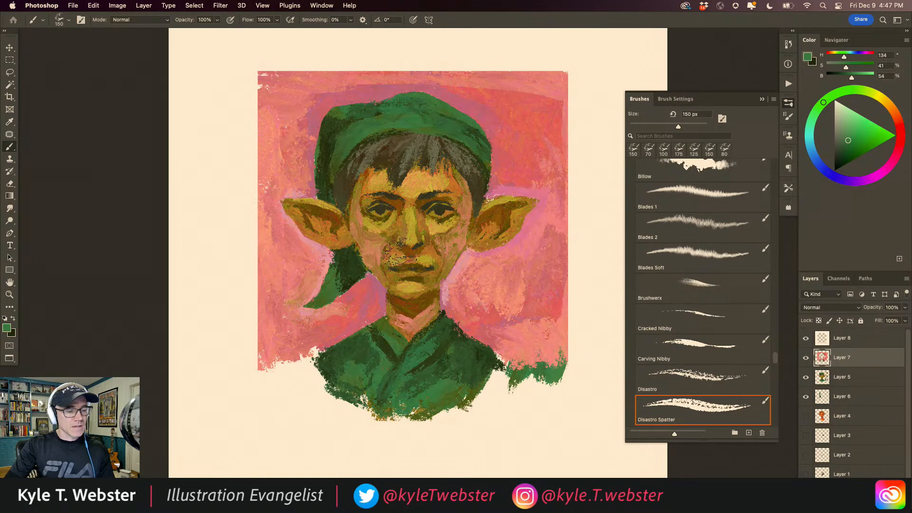
key(super+equal)
key(super+z)
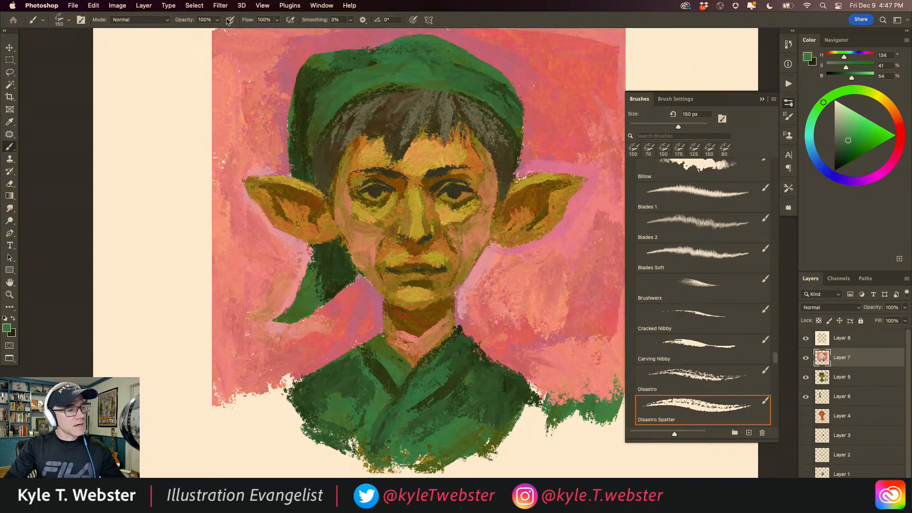
Step: Add a layer above Layer 8 and paint green test strokes beside the portrait at 50% and 20% flow
click(270, 18)
text(5)
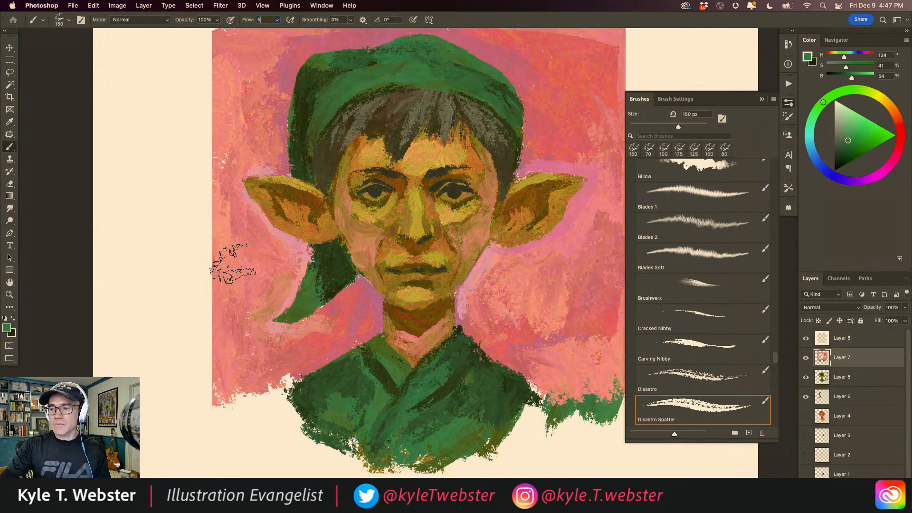
text(0)
key(Return)
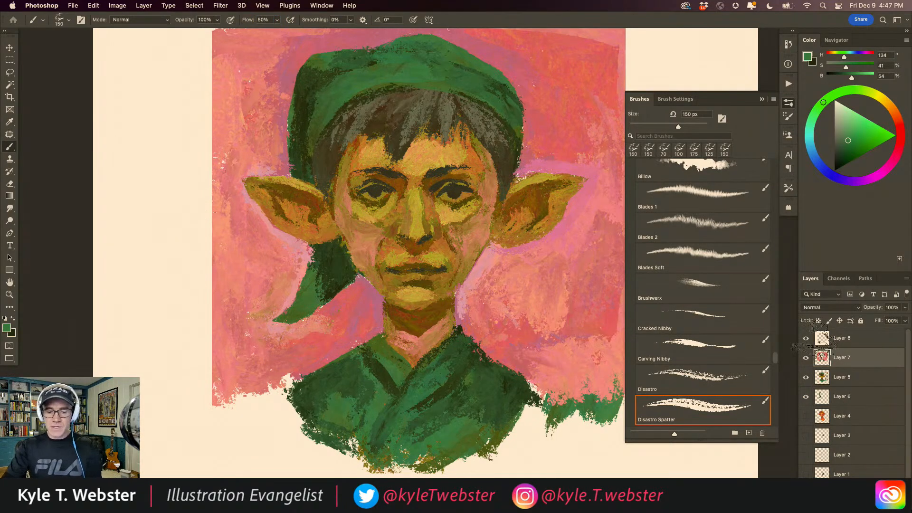
click(821, 341)
click(879, 506)
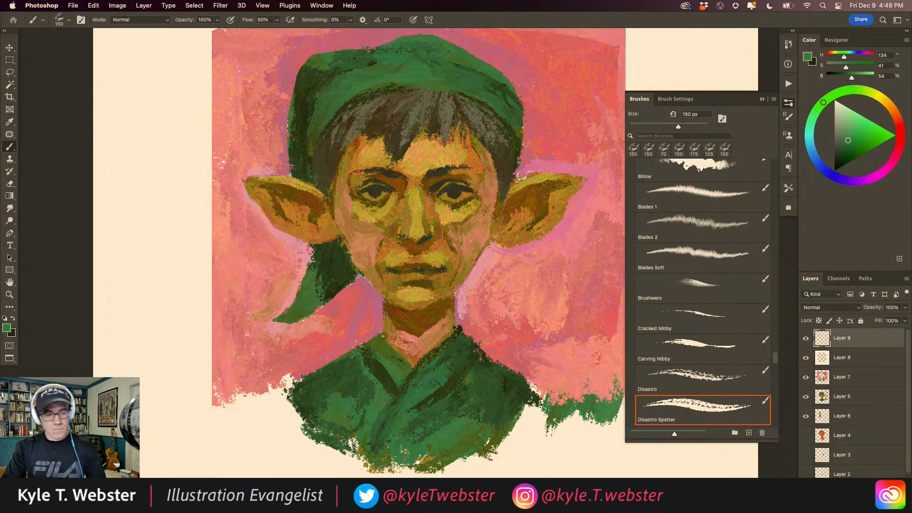
drag(172, 295, 162, 221)
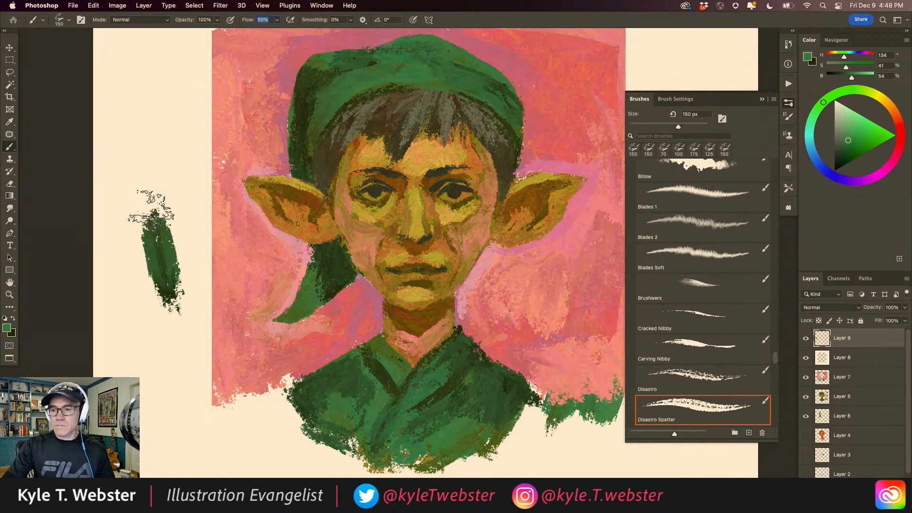
key(shift+2)
mouse_move(173, 157)
mouse_down()
mouse_move(175, 171)
mouse_move(175, 138)
mouse_up()
Step: Set the brush's Transfer minimums for opacity and flow to 20% and paint another green test stroke beside the portrait
click(675, 99)
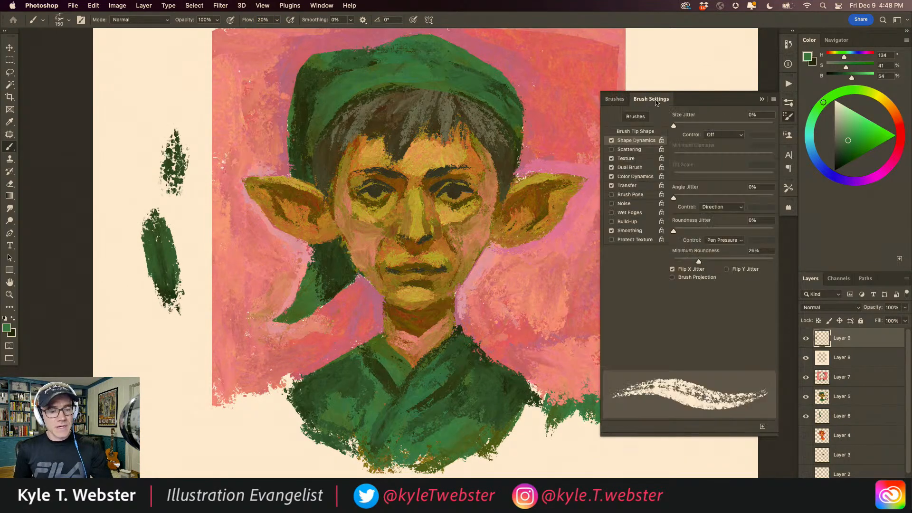
click(626, 185)
click(707, 145)
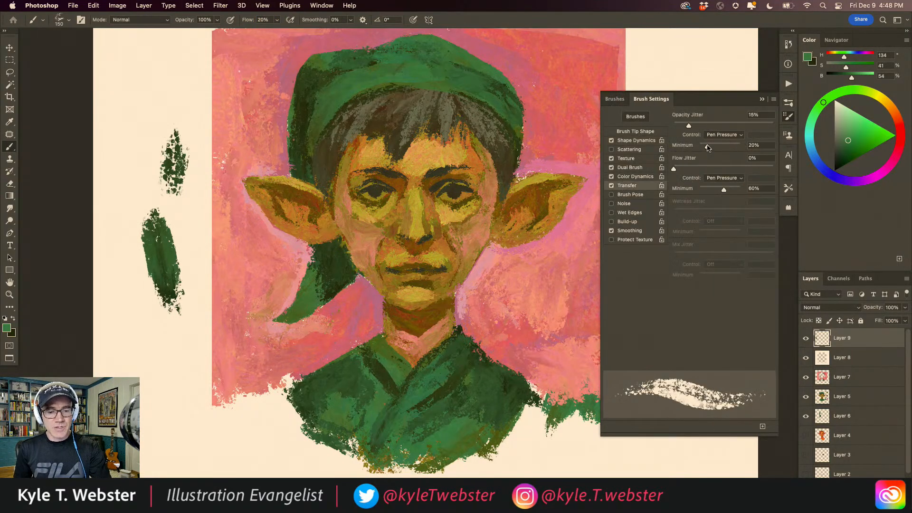
click(709, 190)
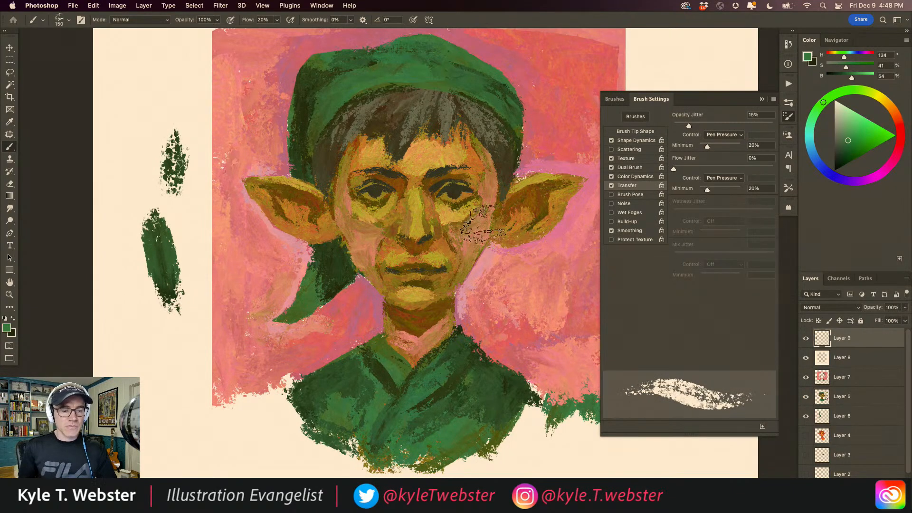
mouse_move(160, 375)
mouse_down()
mouse_move(146, 341)
mouse_move(159, 336)
mouse_move(137, 328)
mouse_move(123, 302)
mouse_move(145, 347)
mouse_up()
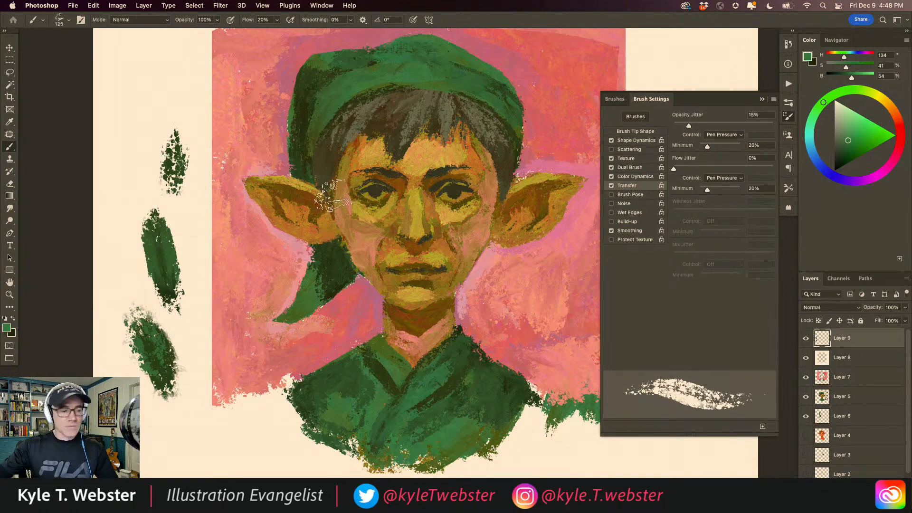
Step: Reduce the brush to 100 px and glaze green over both cheeks and the sides of the face on Layer 7
key(bracketleft)
key(bracketleft)
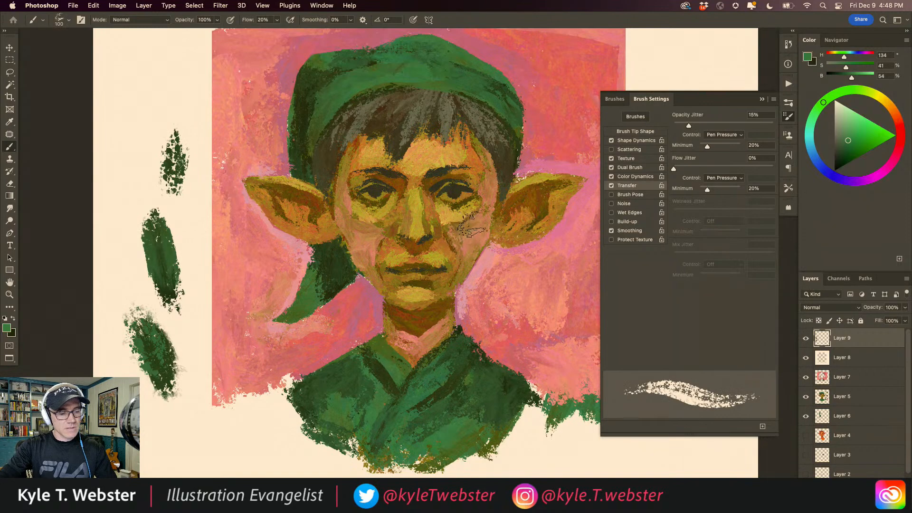
click(826, 371)
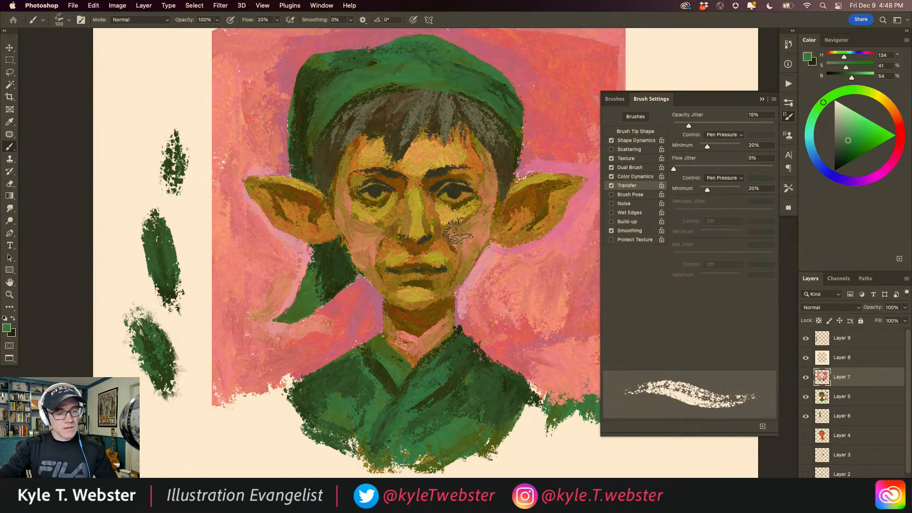
mouse_move(469, 226)
mouse_down()
mouse_move(450, 230)
mouse_move(482, 207)
mouse_move(472, 252)
mouse_move(484, 198)
mouse_move(490, 205)
mouse_move(489, 172)
mouse_up()
mouse_move(368, 247)
mouse_down()
mouse_move(359, 227)
mouse_move(351, 239)
mouse_move(337, 221)
mouse_move(345, 202)
mouse_move(347, 175)
mouse_up()
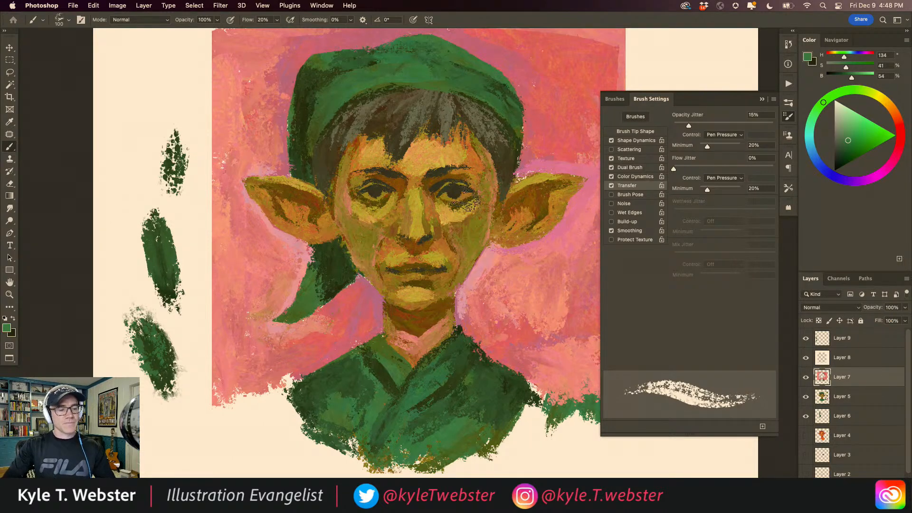
mouse_move(481, 221)
mouse_down()
mouse_move(486, 236)
mouse_move(492, 186)
mouse_up()
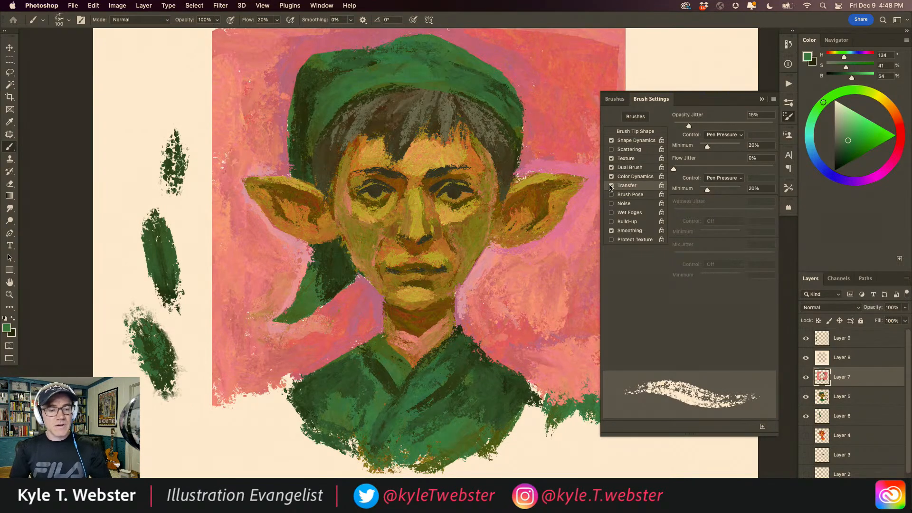
Step: Raise the brush's Transfer minimums for opacity and flow to 51% and set the overall flow to 100%
drag(706, 148, 717, 147)
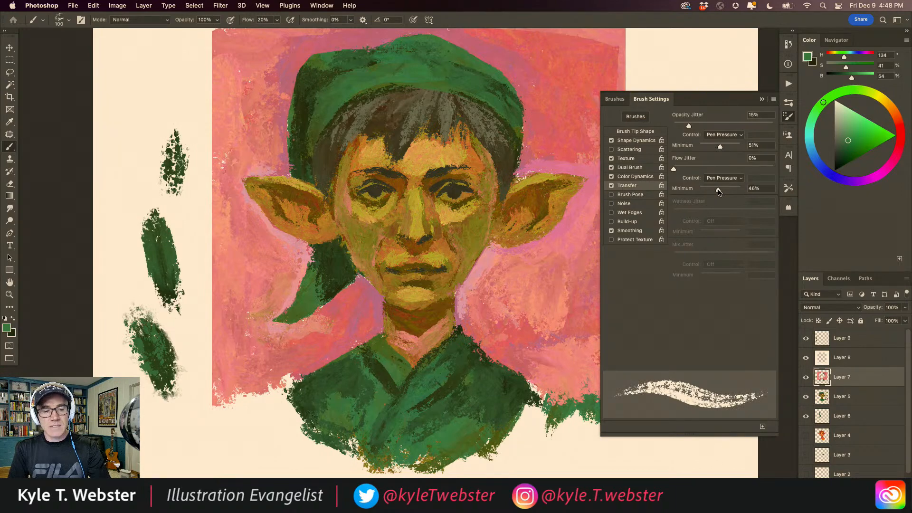
click(277, 19)
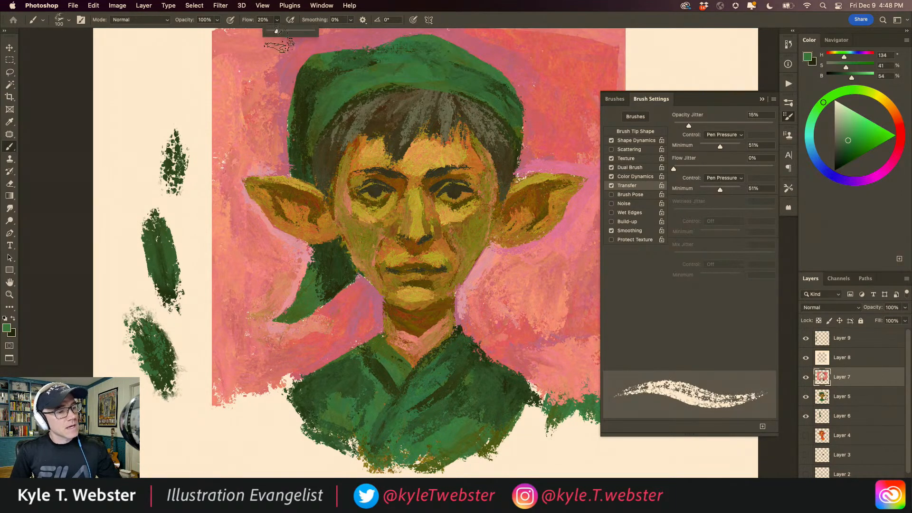
drag(278, 32, 313, 32)
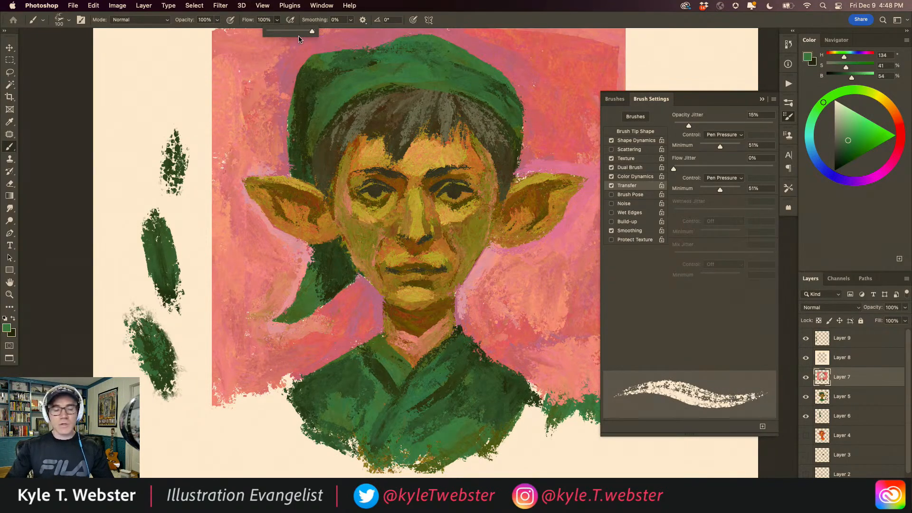
click(211, 75)
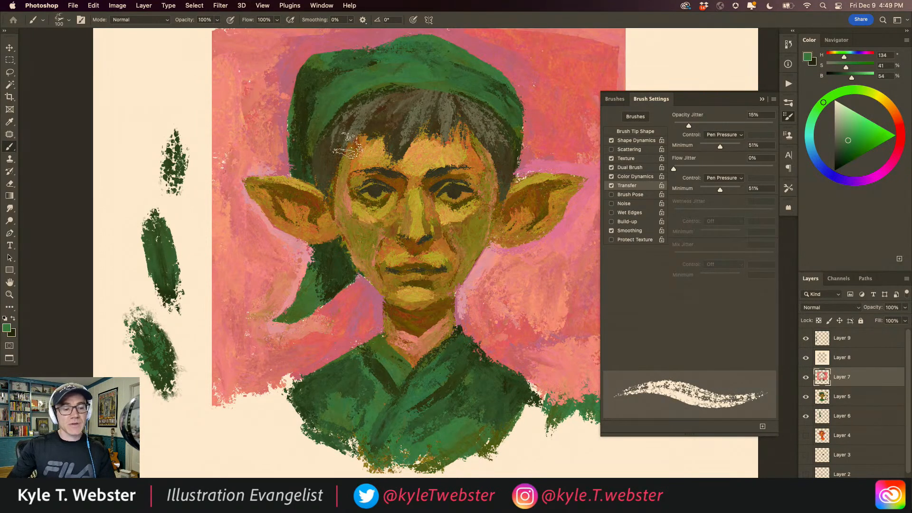
click(760, 99)
Step: Sample foreground and background browns from the hair and paint hair wisps beneath the hat's edge above the ear, with the brush at 60 px
scroll(492, 246, down, 1)
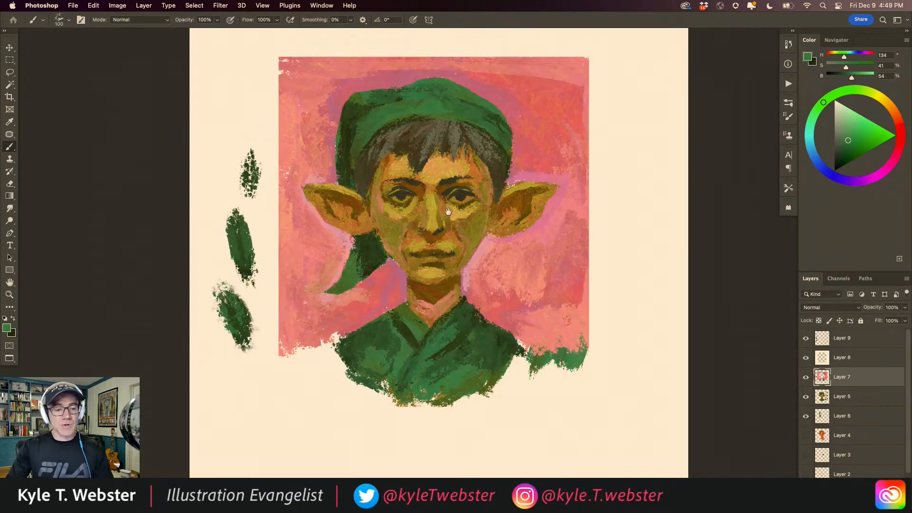
alt+click(498, 177)
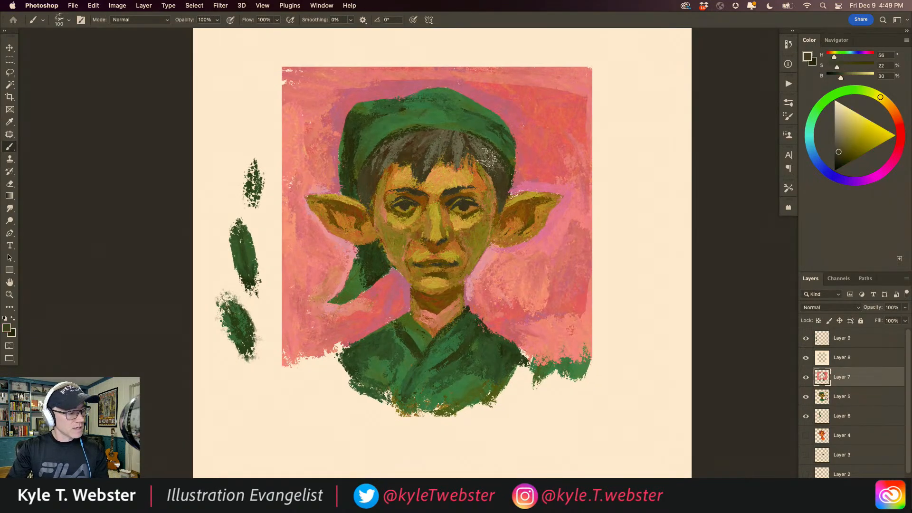
click(10, 335)
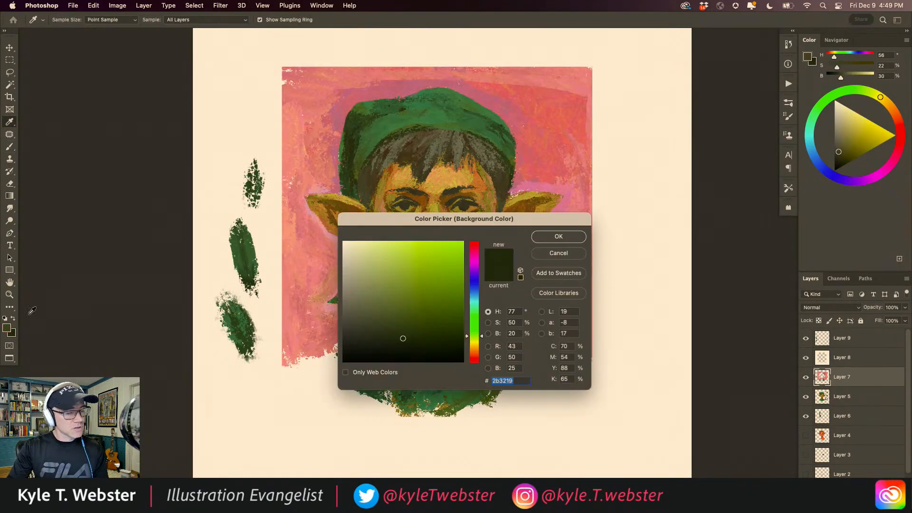
click(422, 167)
click(558, 236)
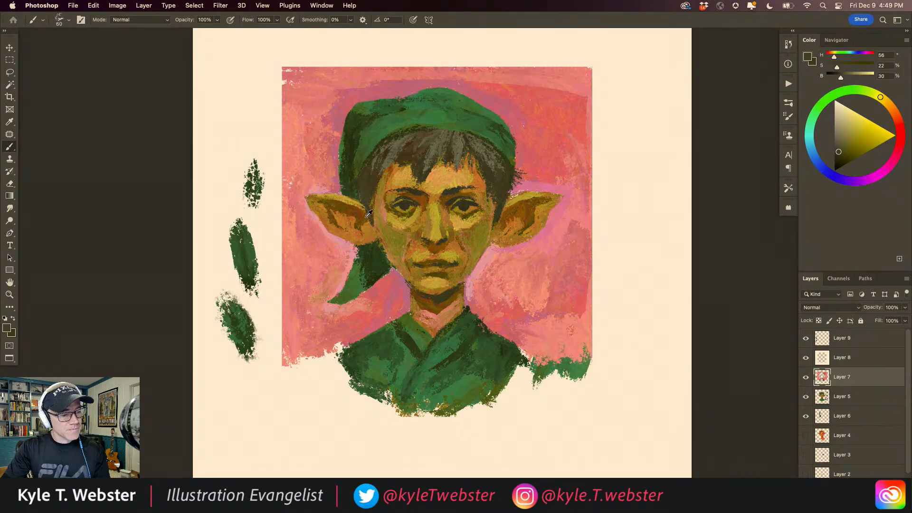
Step: Sample two backdrop pinks as foreground and background colours and repaint the backdrop between the hat's tail and the neck
alt+click(376, 229)
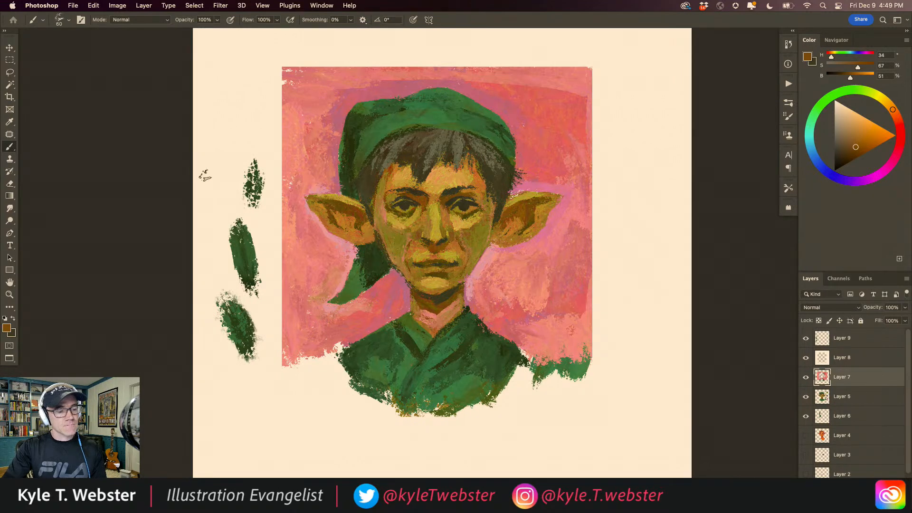
alt+click(397, 276)
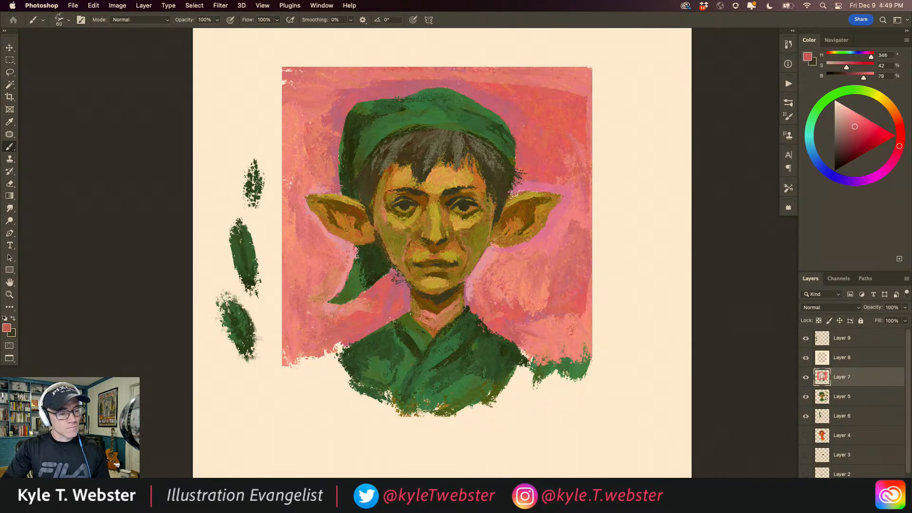
drag(397, 277, 389, 284)
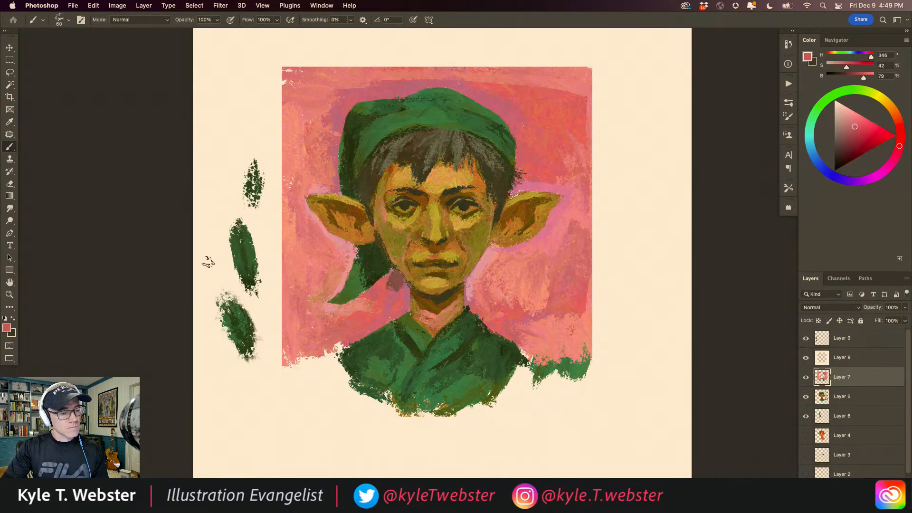
click(13, 335)
click(321, 274)
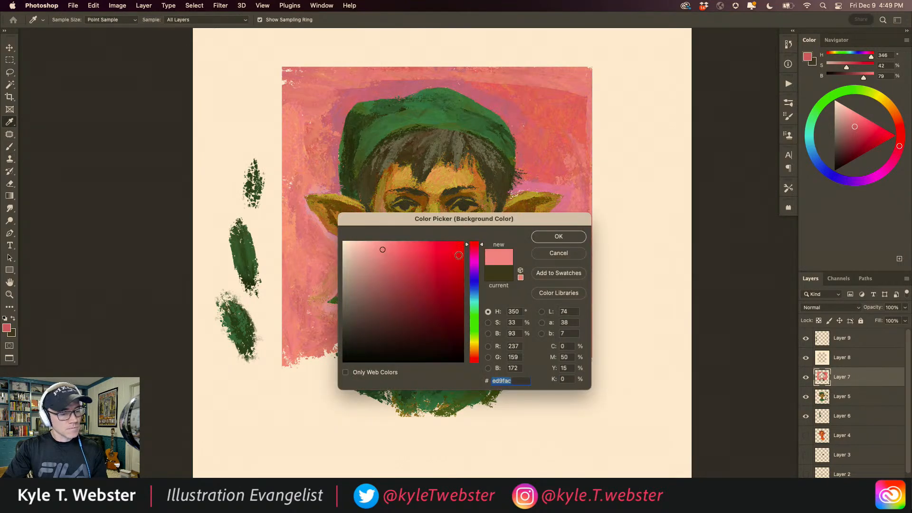
key(Return)
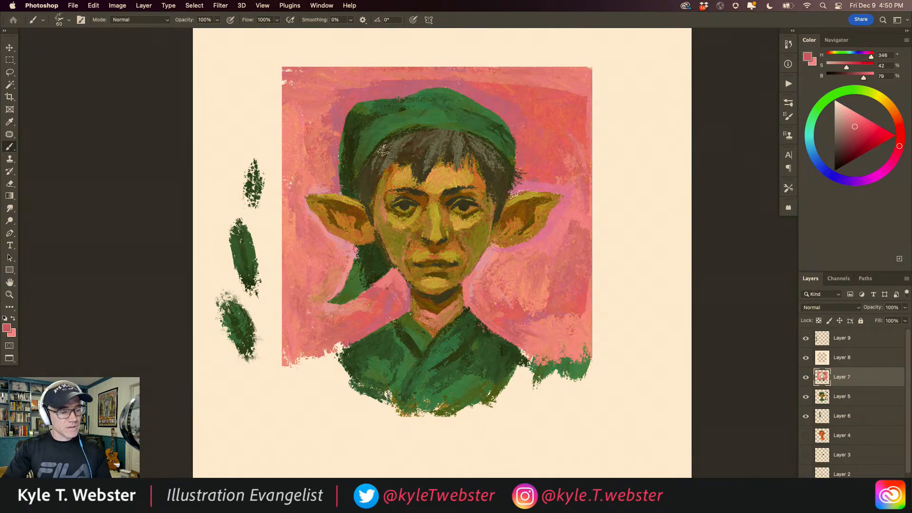
alt+click(386, 298)
alt+click(386, 298)
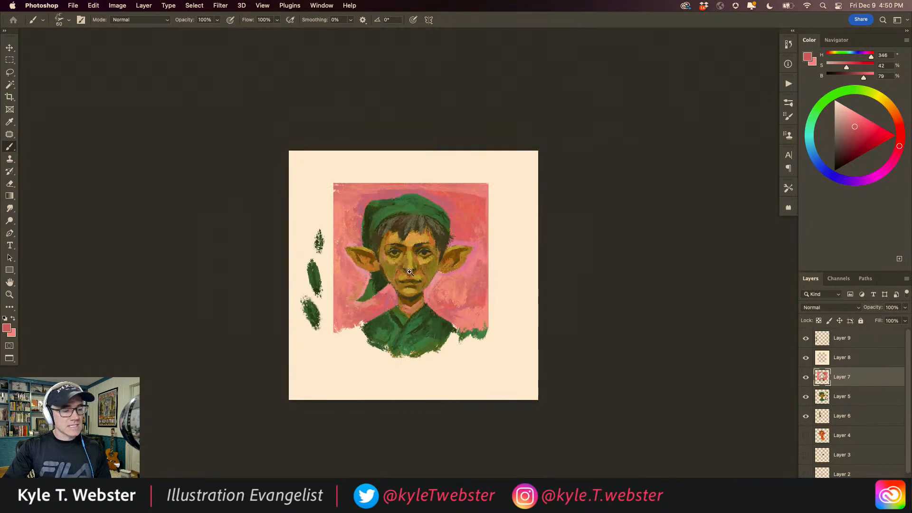
super+click(410, 272)
super+click(402, 278)
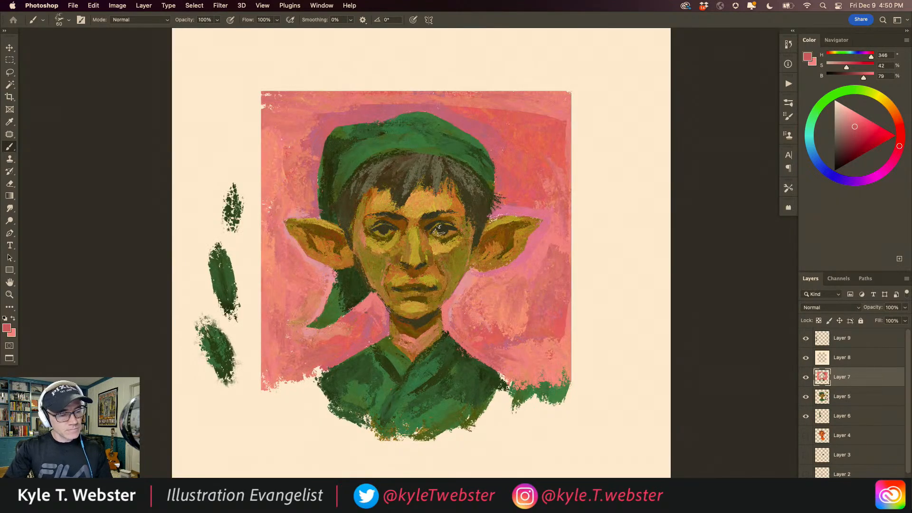
super+click(394, 227)
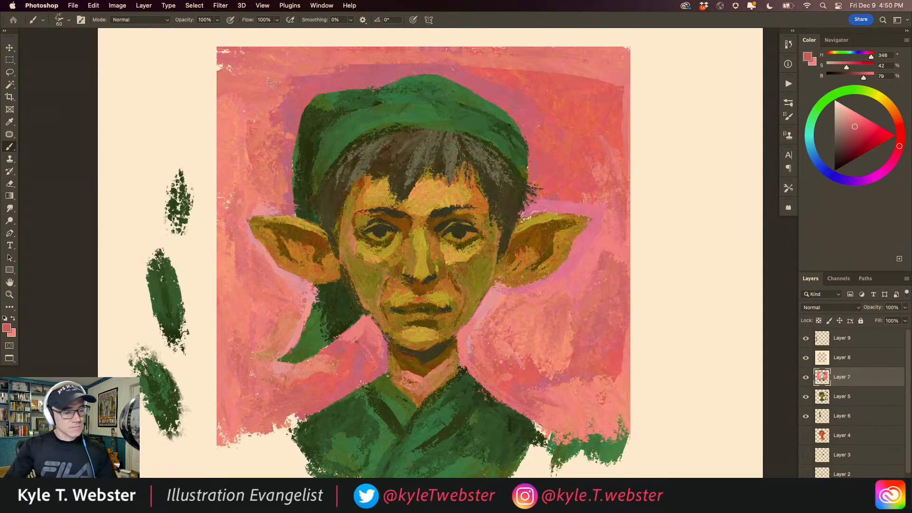
Step: Delete the three green test strokes beside the portrait from Layer 9 using a rectangular selection, and deselect
alt+click(358, 272)
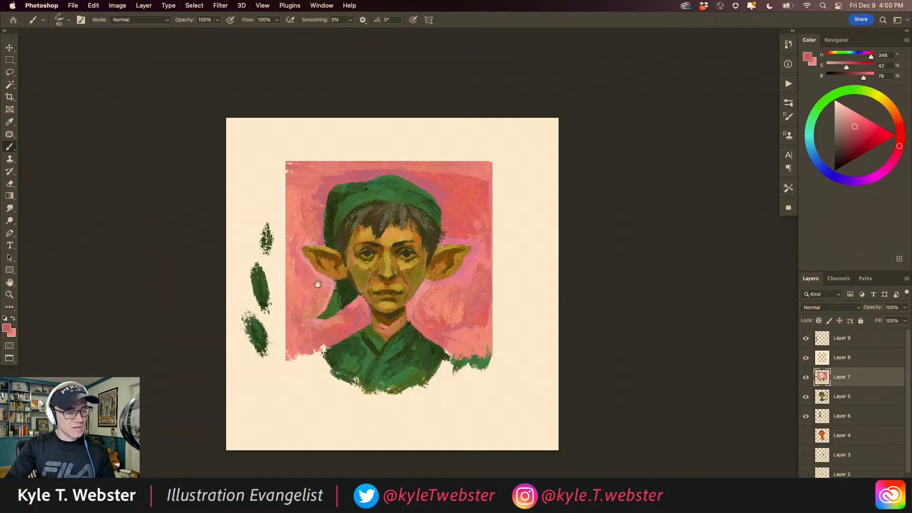
drag(247, 281, 298, 264)
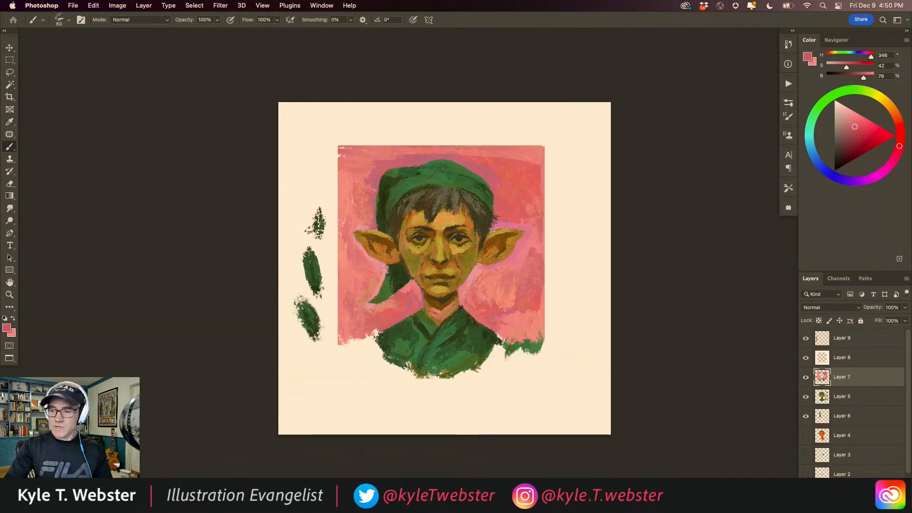
key(m)
mouse_move(277, 169)
mouse_down()
mouse_move(328, 264)
mouse_move(329, 361)
mouse_up()
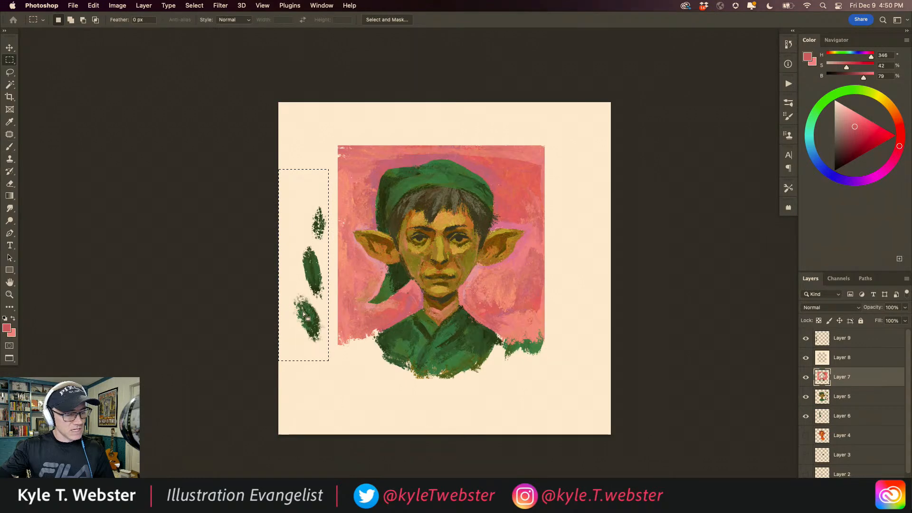
click(818, 341)
key(Delete)
key(super+d)
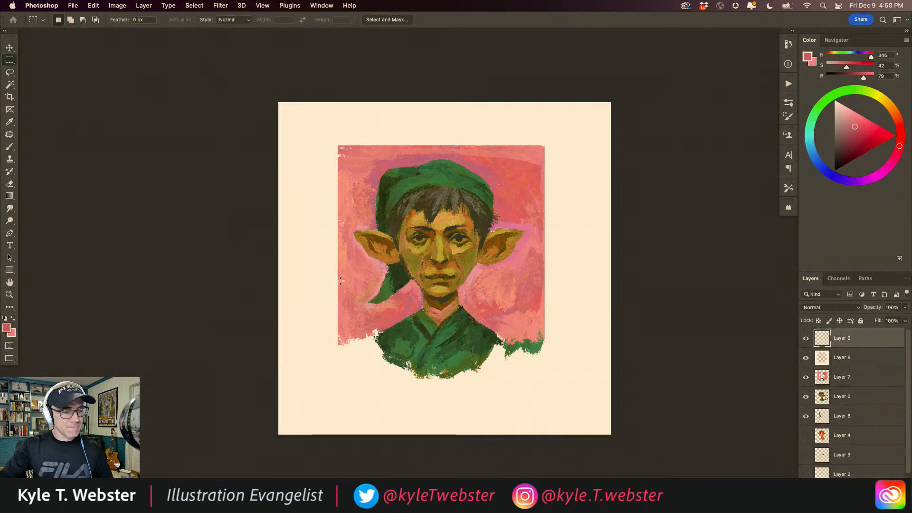
Step: Add a new layer above Layer 9 and choose the Chef Maltese brush from the Spring 2022 brush set
super+click(378, 335)
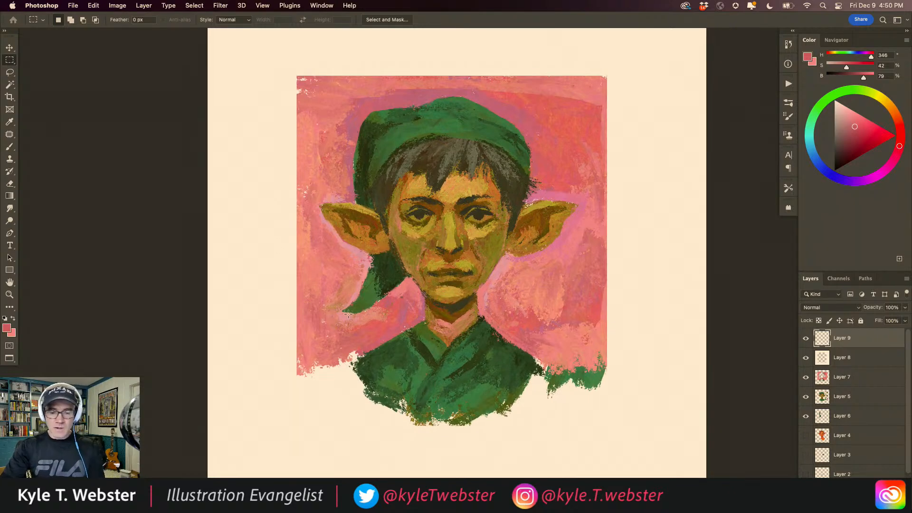
key(super+shift+alt+n)
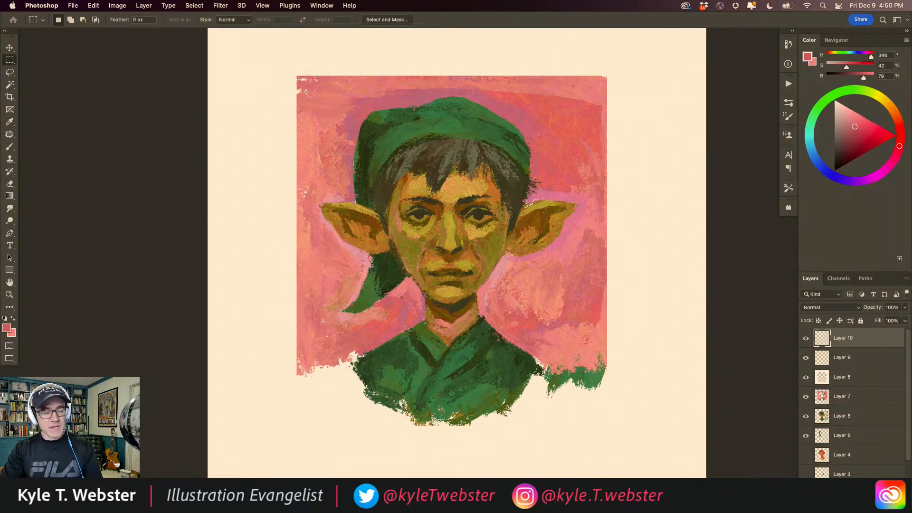
click(787, 103)
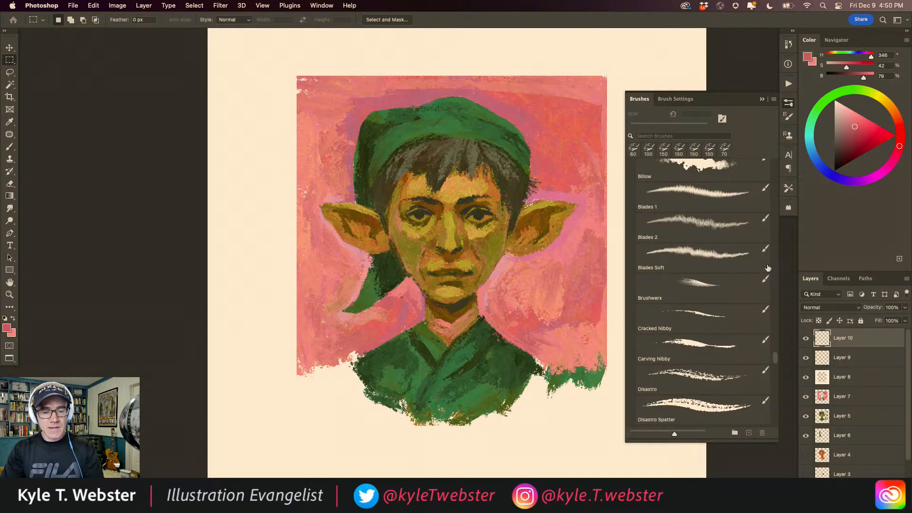
scroll(754, 334, up, 15)
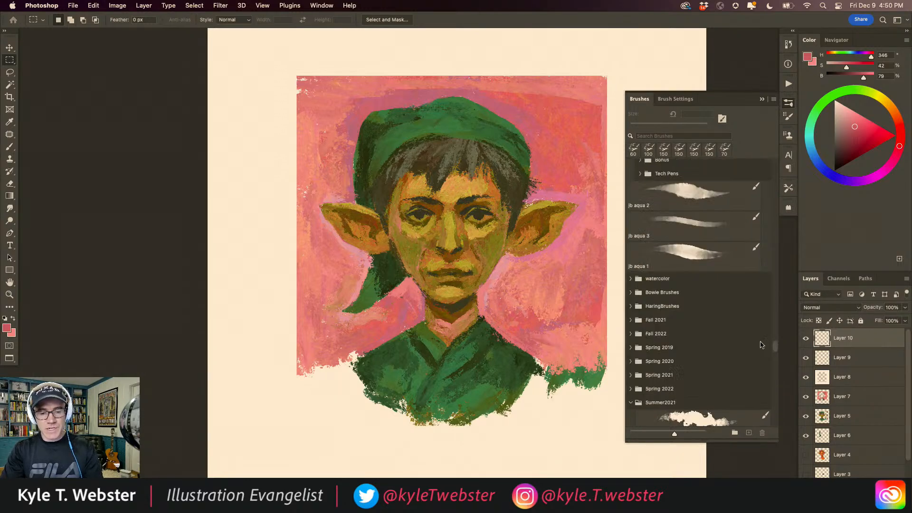
scroll(637, 211, up, 10)
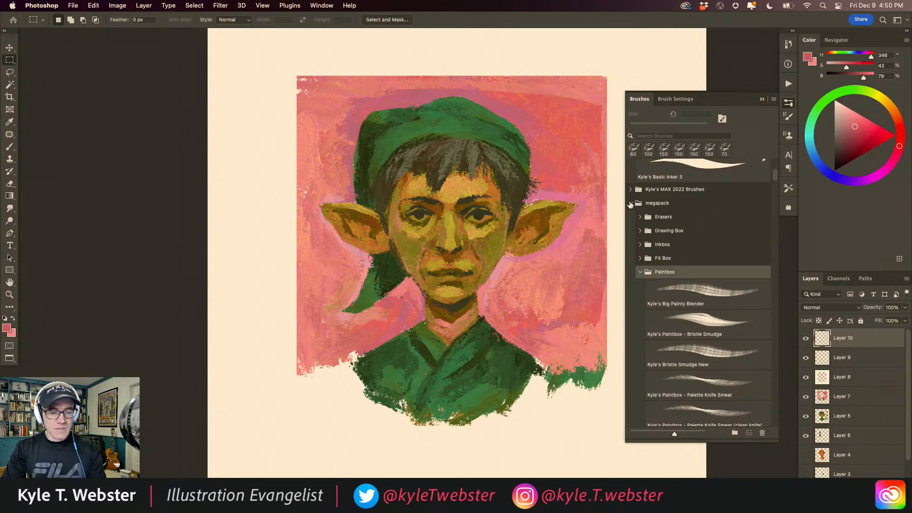
click(631, 203)
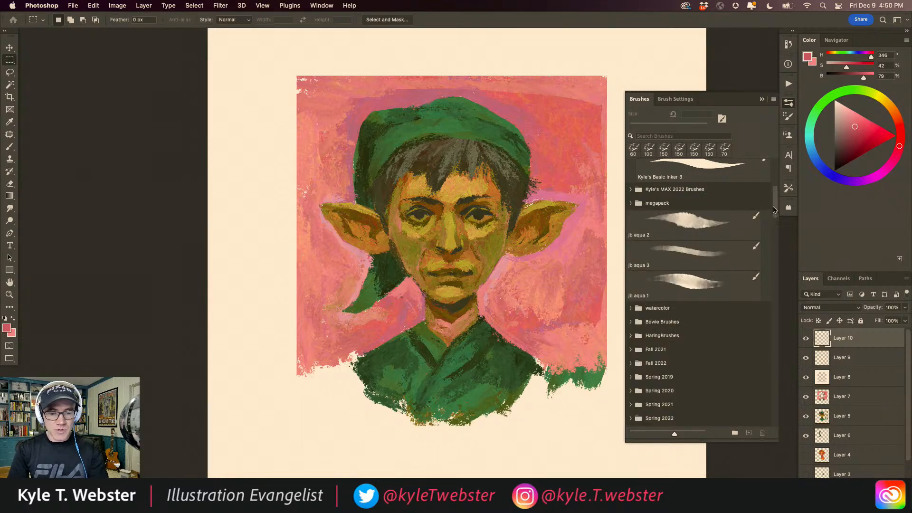
mouse_move(775, 208)
mouse_down()
mouse_move(768, 228)
mouse_move(775, 217)
mouse_up()
click(629, 277)
click(630, 263)
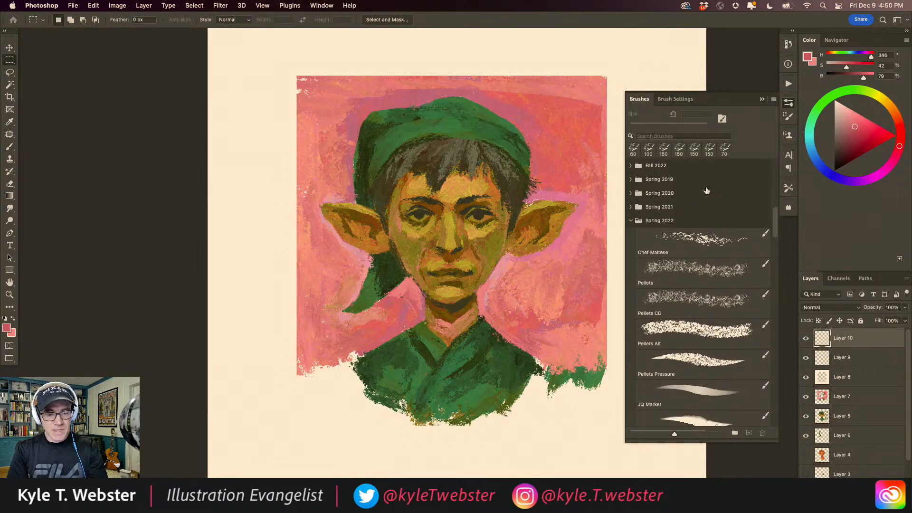
click(684, 243)
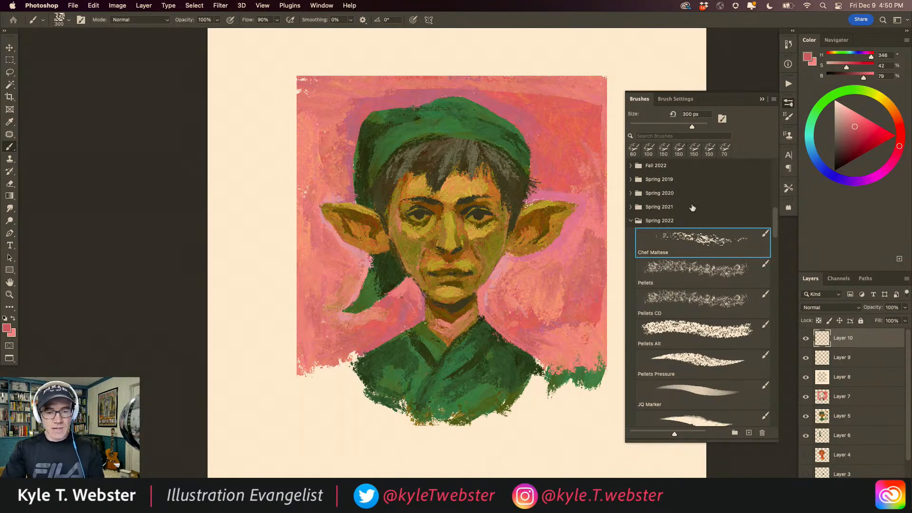
Step: Try the Chef Maltese brush with a test stroke in the margin beside the portrait and undo it
click(763, 100)
mouse_move(678, 292)
mouse_down()
mouse_move(652, 251)
mouse_move(651, 265)
mouse_move(649, 232)
mouse_up()
key(super+z)
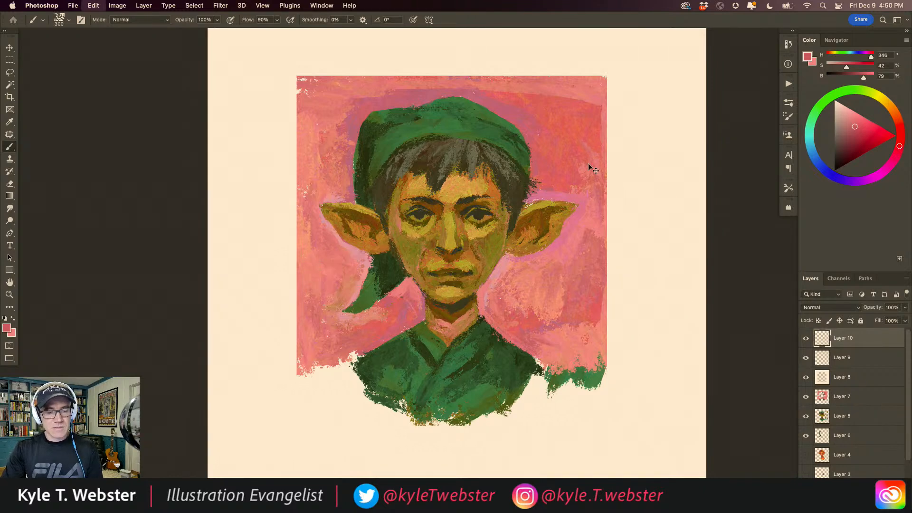
Step: Examine the Chef Maltese brush's Color Dynamics settings, including hue and brightness jitter
click(789, 103)
click(661, 100)
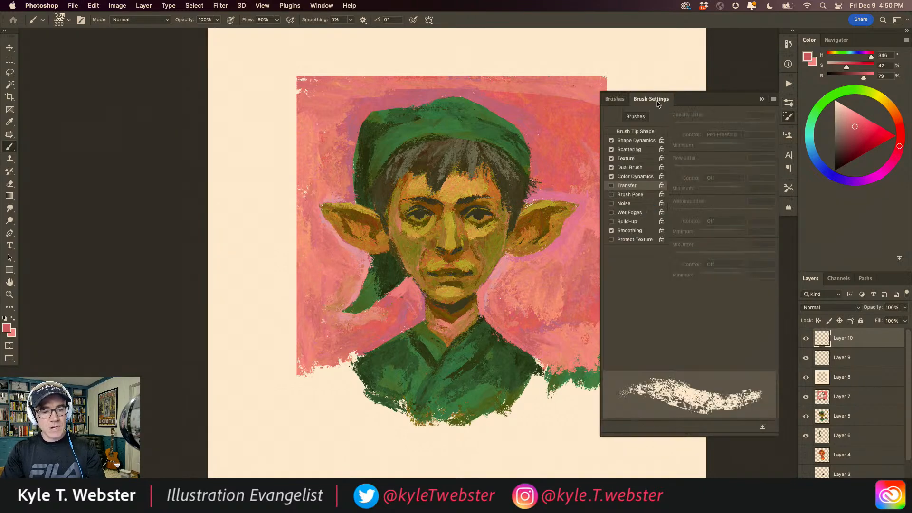
click(626, 177)
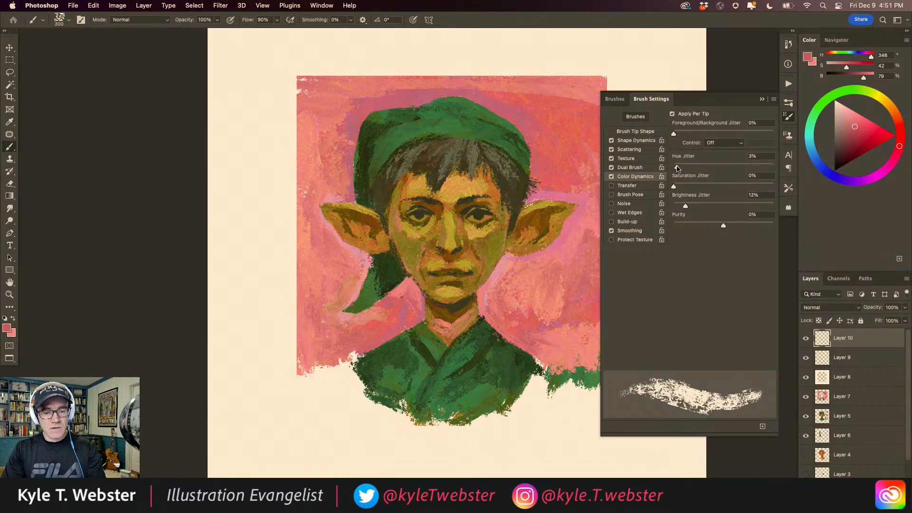
click(763, 100)
Step: Set the foreground to a muted teal green (about H 169, S 25, B 56) and cover the whole portrait with textured strokes on the top layer
key(super+minus)
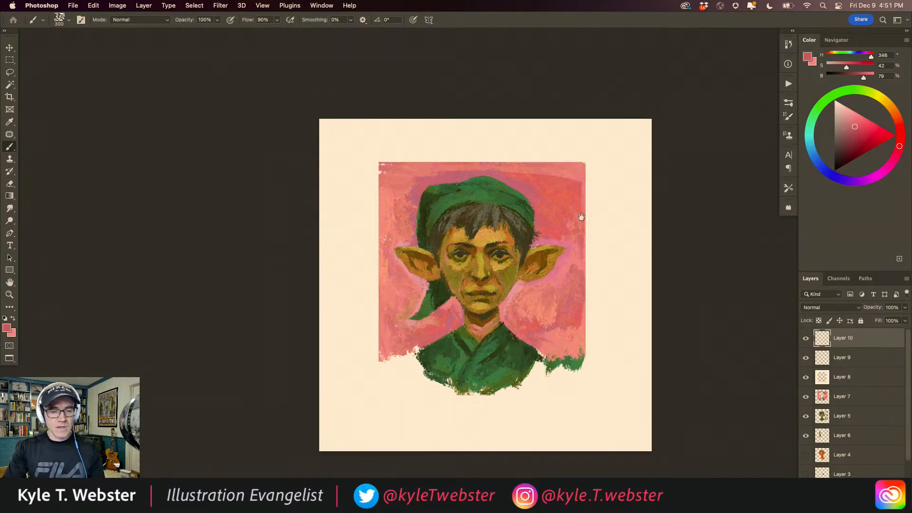
click(809, 129)
click(845, 140)
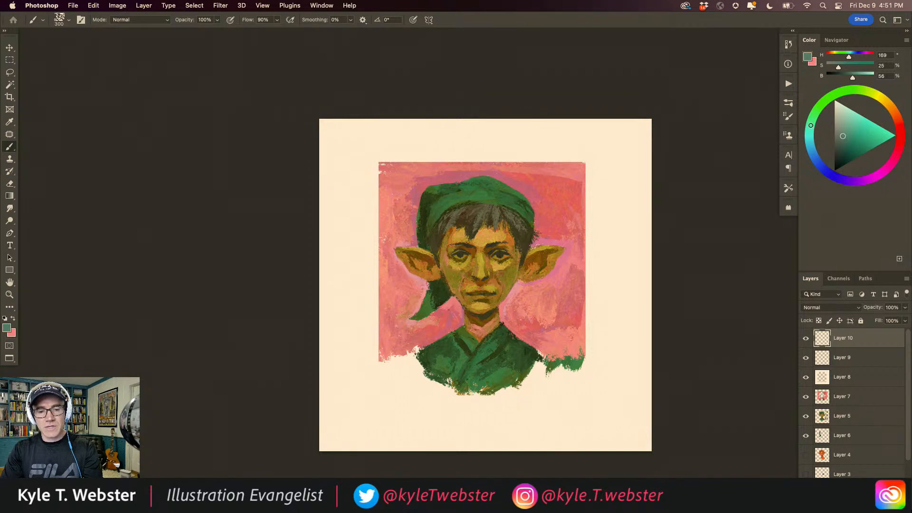
mouse_move(566, 200)
mouse_down()
mouse_move(536, 179)
mouse_move(532, 197)
mouse_move(504, 170)
mouse_move(461, 178)
mouse_move(443, 193)
mouse_move(405, 175)
mouse_move(391, 191)
mouse_move(436, 265)
mouse_move(456, 276)
mouse_move(504, 243)
mouse_move(549, 259)
mouse_move(575, 245)
mouse_move(569, 267)
mouse_move(525, 295)
mouse_move(488, 212)
mouse_move(474, 299)
mouse_move(456, 319)
mouse_move(404, 242)
mouse_move(388, 270)
mouse_move(391, 332)
mouse_move(423, 314)
mouse_move(423, 359)
mouse_move(402, 338)
mouse_move(400, 354)
mouse_move(495, 296)
mouse_move(520, 356)
mouse_move(538, 364)
mouse_move(575, 295)
mouse_move(523, 332)
mouse_up()
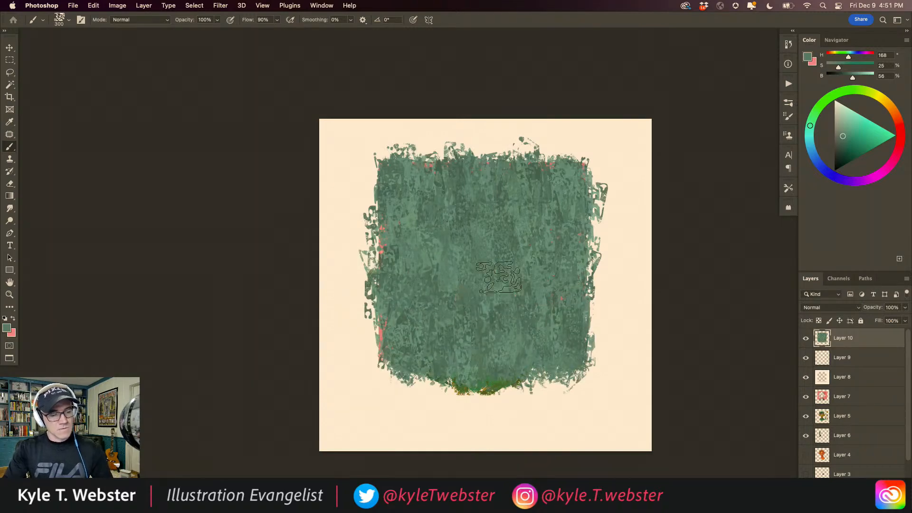
Step: Set the foreground to a greyish green (H 117, S 13, B 65) and scatter textured strokes over the teal layer
click(833, 95)
click(840, 128)
mouse_move(512, 312)
mouse_down()
mouse_move(527, 269)
mouse_move(547, 293)
mouse_move(525, 232)
mouse_move(498, 257)
mouse_move(550, 201)
mouse_move(559, 278)
mouse_move(571, 228)
mouse_move(562, 183)
mouse_move(523, 201)
mouse_move(444, 195)
mouse_move(437, 257)
mouse_move(447, 363)
mouse_move(459, 275)
mouse_move(474, 290)
mouse_move(452, 249)
mouse_move(419, 246)
mouse_move(440, 259)
mouse_move(438, 360)
mouse_move(393, 351)
mouse_move(414, 283)
mouse_move(391, 244)
mouse_move(408, 176)
mouse_move(389, 173)
mouse_move(406, 201)
mouse_move(418, 268)
mouse_move(456, 278)
mouse_move(481, 321)
mouse_move(512, 343)
mouse_move(555, 353)
mouse_move(570, 321)
mouse_move(566, 269)
mouse_move(462, 219)
mouse_up()
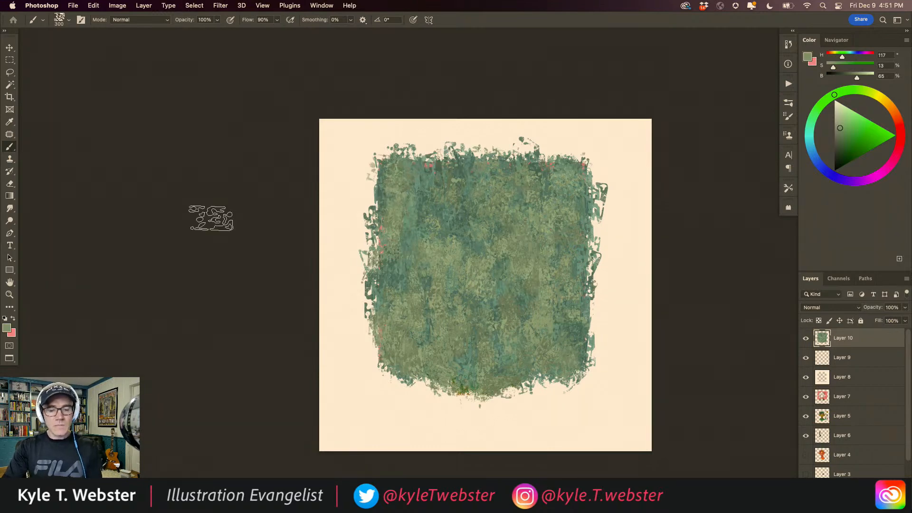
Step: Set the blend mode of the green texture layer to Overlay so it tints the portrait beneath
key(super+equal)
drag(480, 338, 407, 345)
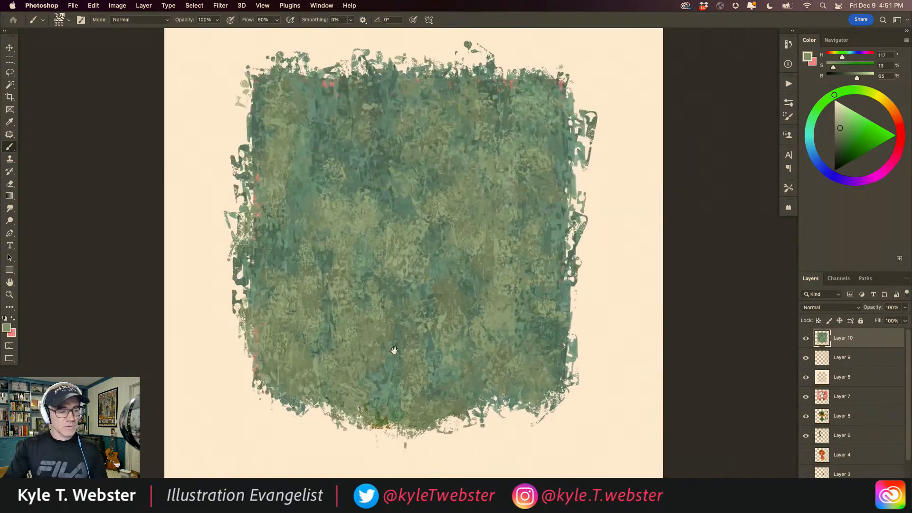
click(831, 307)
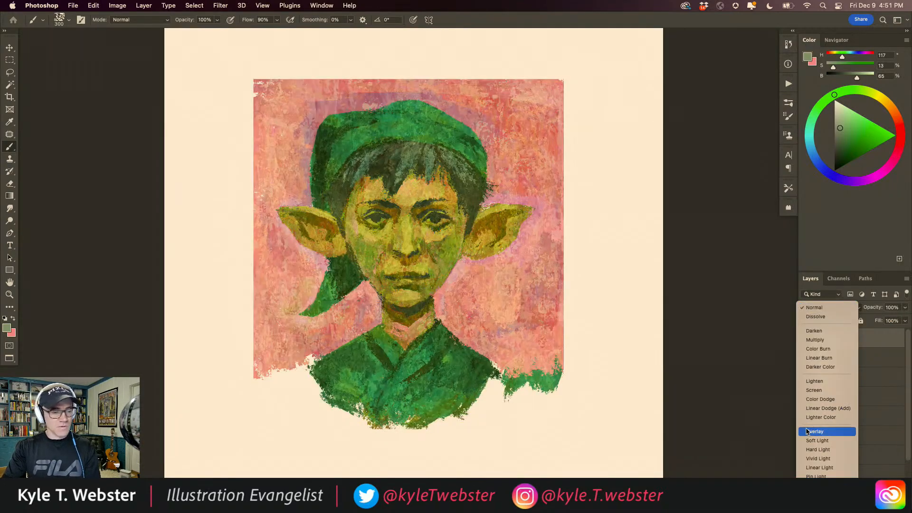
click(814, 431)
drag(217, 277, 266, 277)
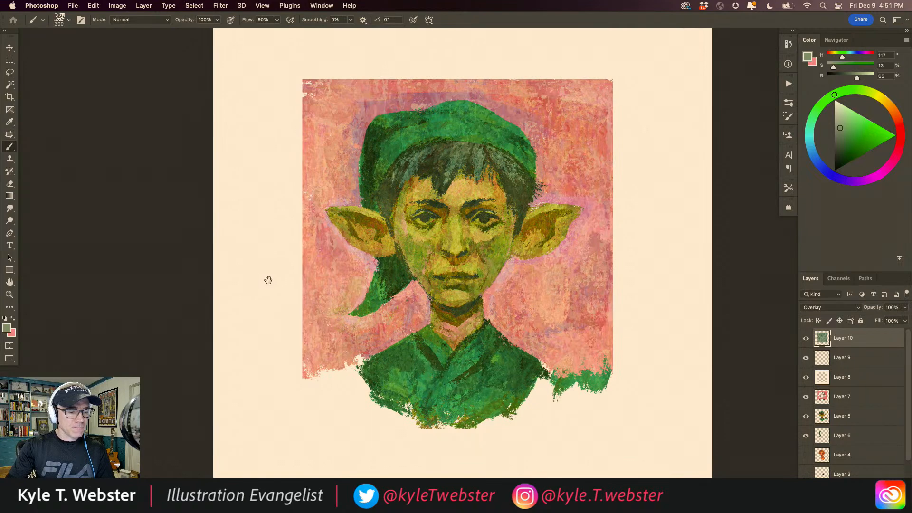
click(415, 306)
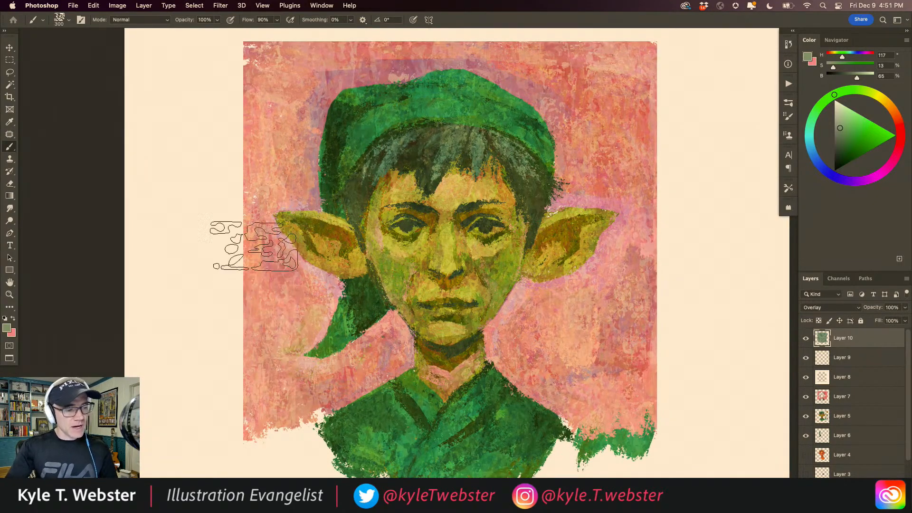
Step: Add a Hue/Saturation adjustment layer above the green Overlay texture layer and place its properties beside the portrait
super+click(303, 290)
drag(251, 306, 256, 307)
drag(285, 274, 284, 308)
drag(422, 345, 404, 286)
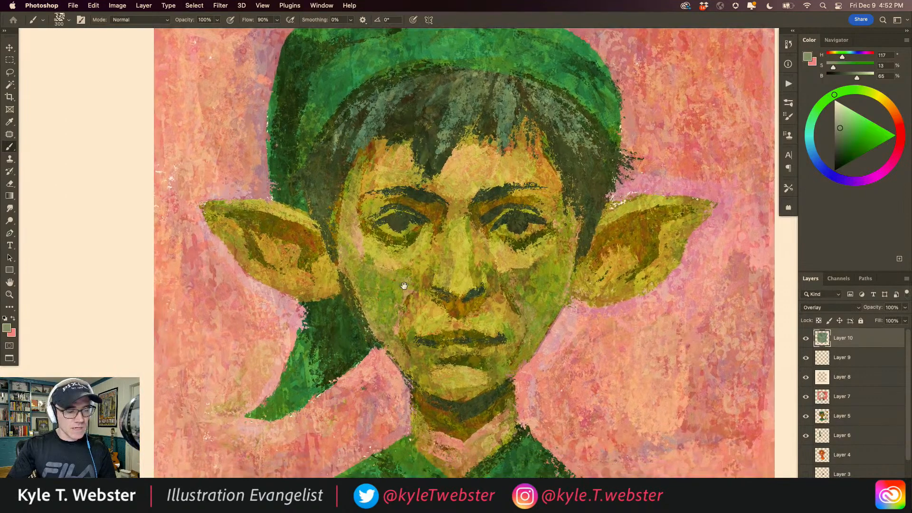
alt+super+click(358, 352)
alt+super+click(354, 357)
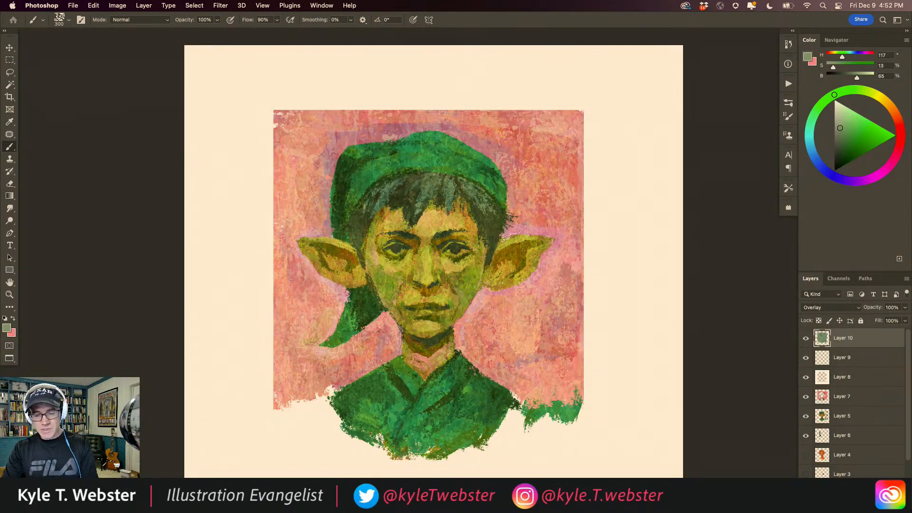
click(854, 505)
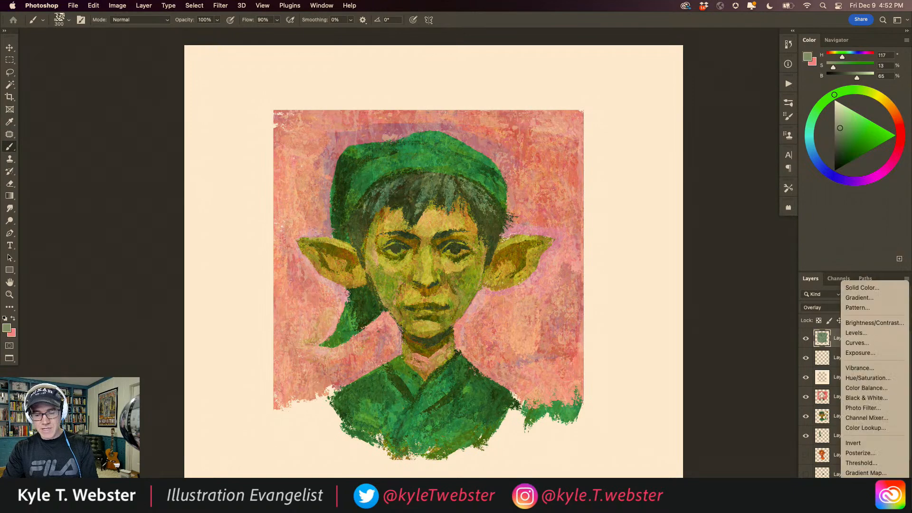
click(855, 378)
drag(282, 184, 659, 166)
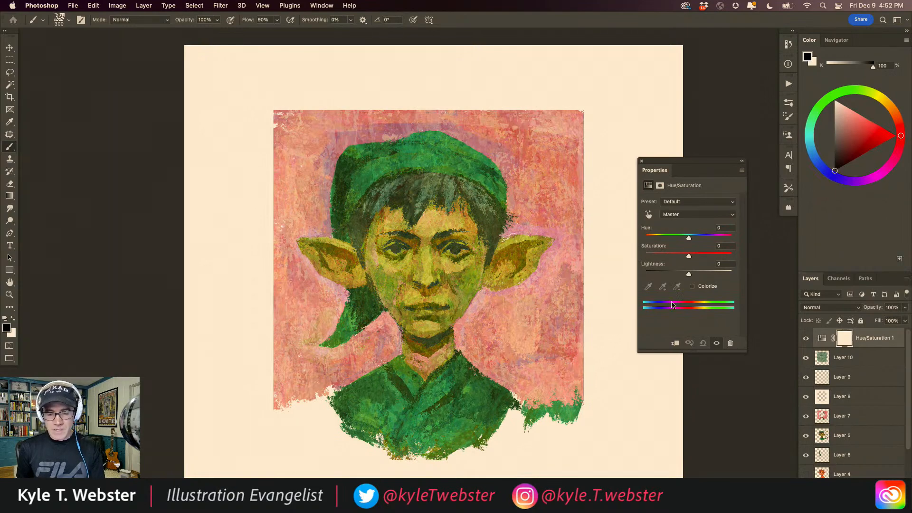
Step: Float the layer stack over the canvas, examine the available adjustment layer types, and dock it back beneath the colour controls
drag(815, 271, 481, 90)
drag(530, 191, 514, 319)
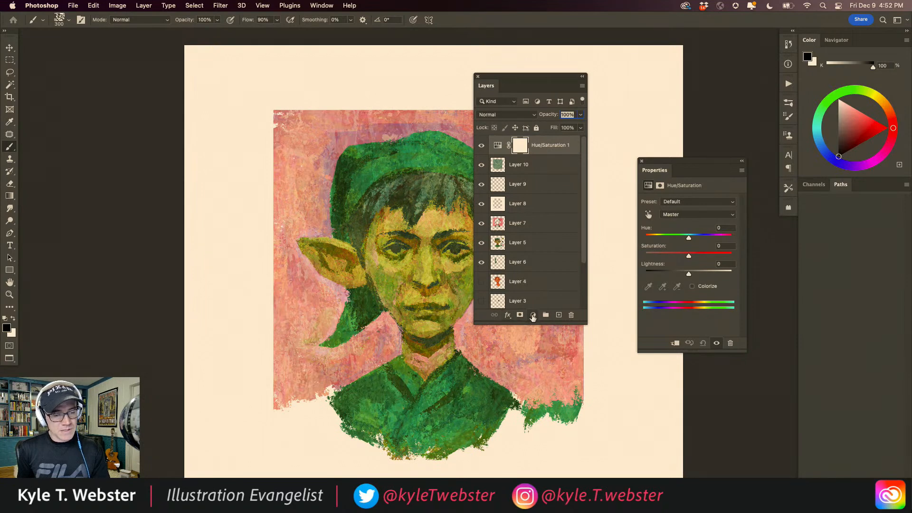
click(534, 316)
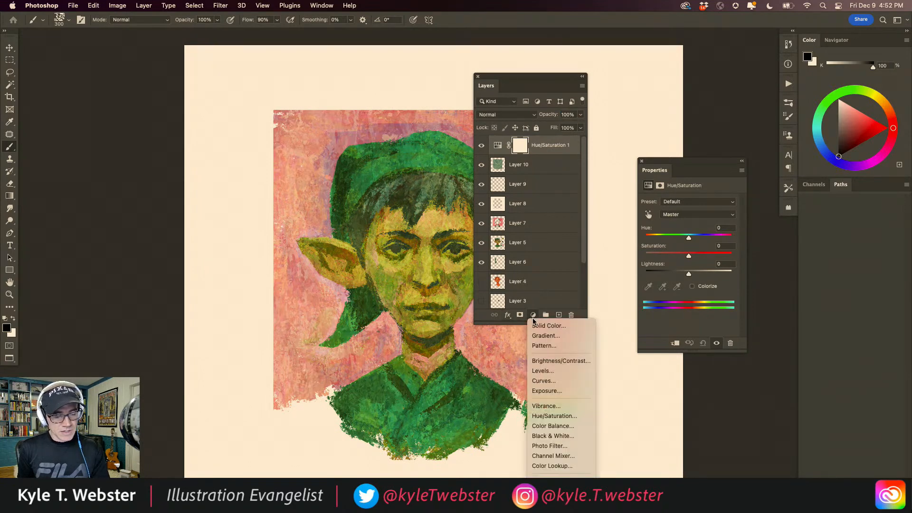
click(533, 314)
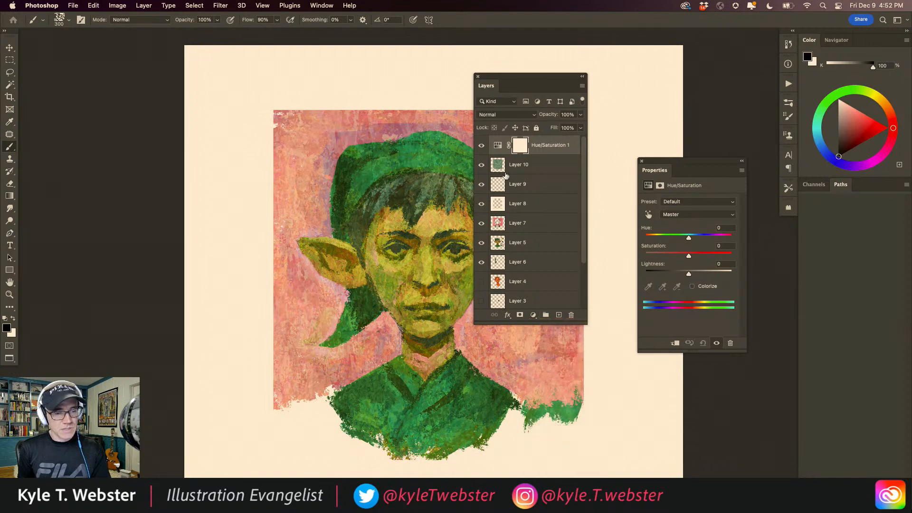
drag(486, 80, 805, 181)
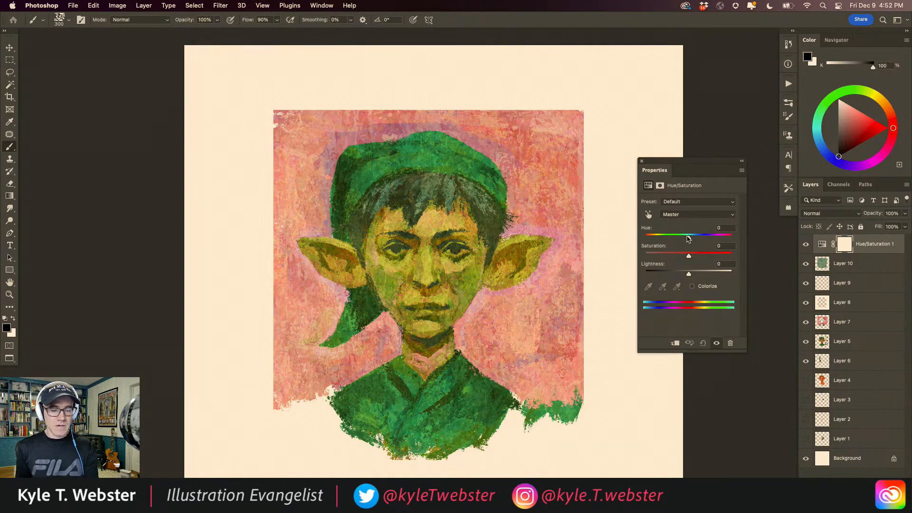
Step: Set the adjustment layer's hue to -34 and saturation to -18, and close its properties
drag(682, 238, 673, 240)
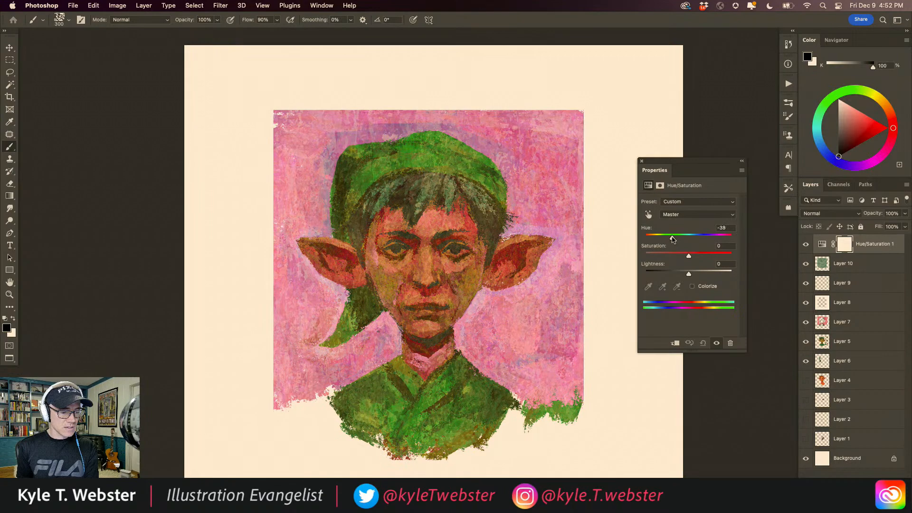
drag(680, 256, 666, 255)
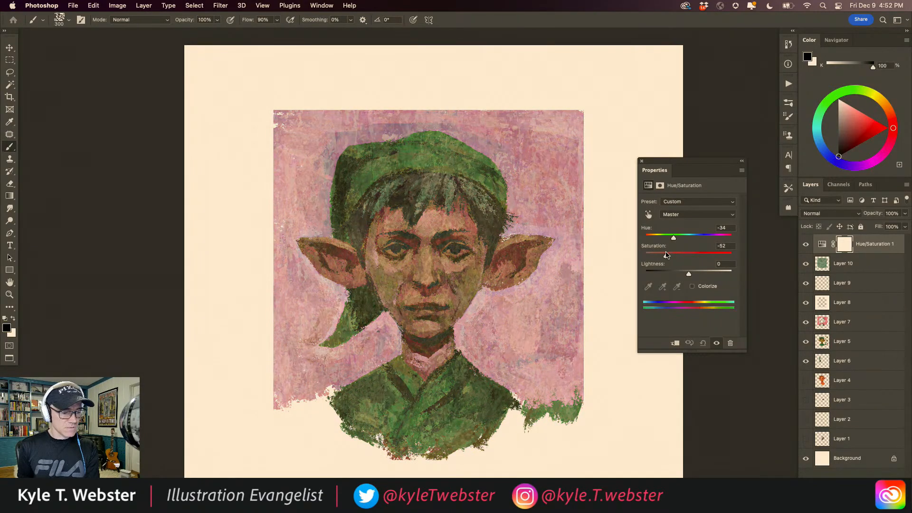
drag(679, 256, 681, 255)
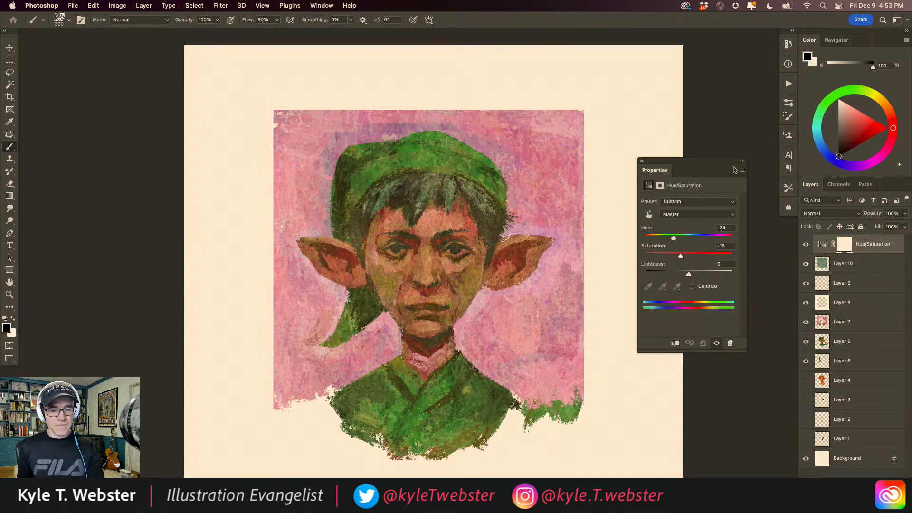
super+click(391, 334)
alt+super+click(379, 343)
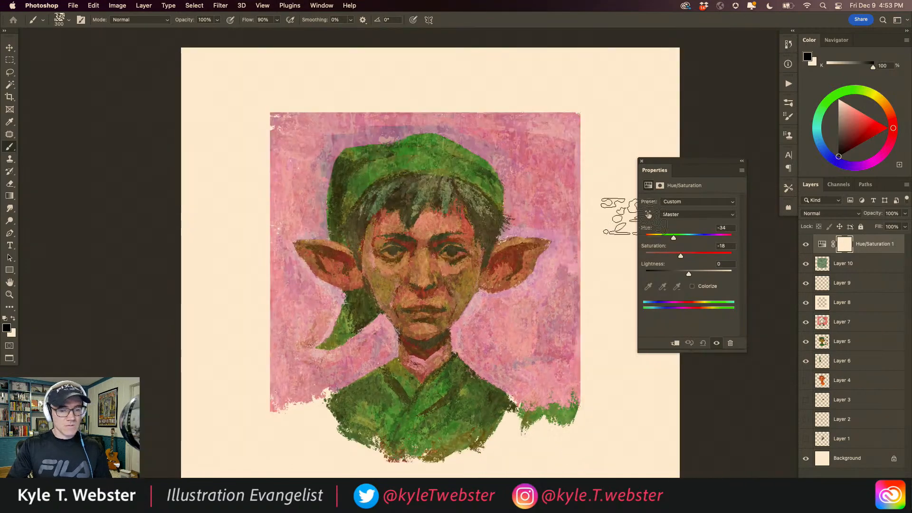
click(642, 161)
drag(291, 333, 328, 318)
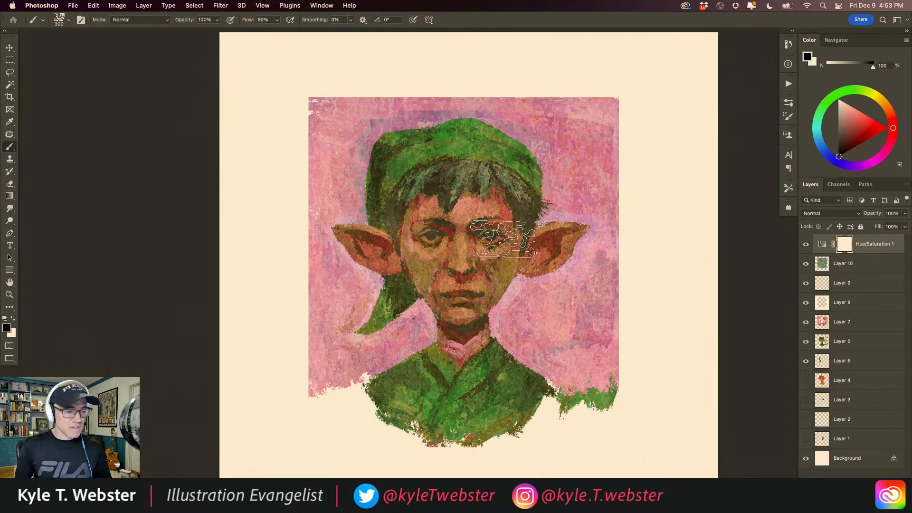
drag(310, 283, 290, 265)
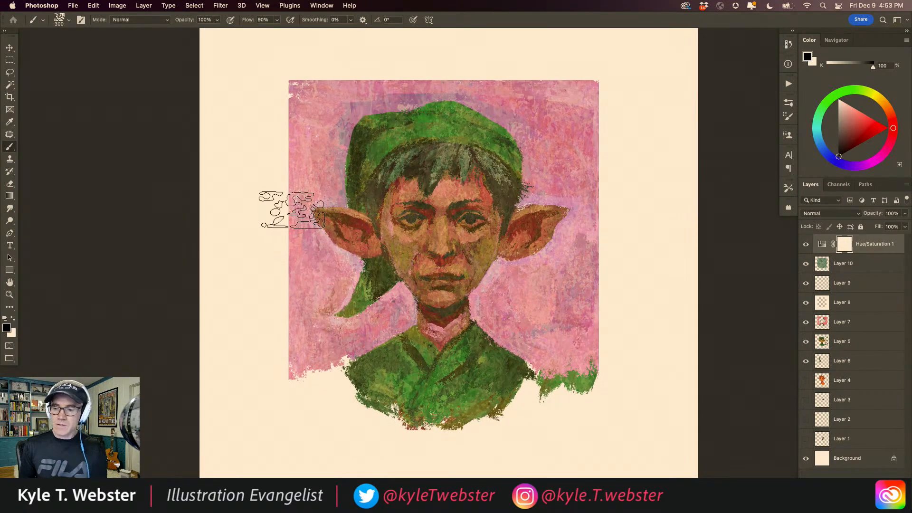
Step: Stamp all visible layers into a new merged layer on top and open it in the Liquify filter
key(alt+shift+super+e)
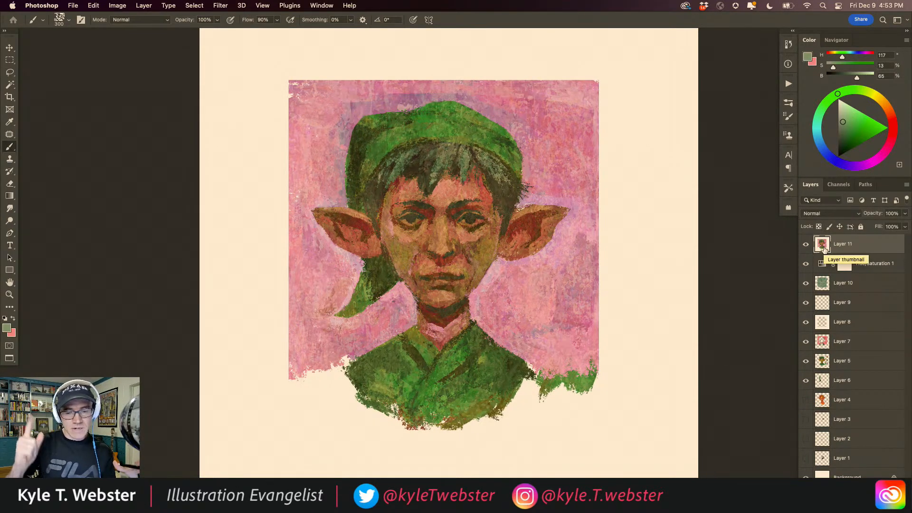
click(220, 6)
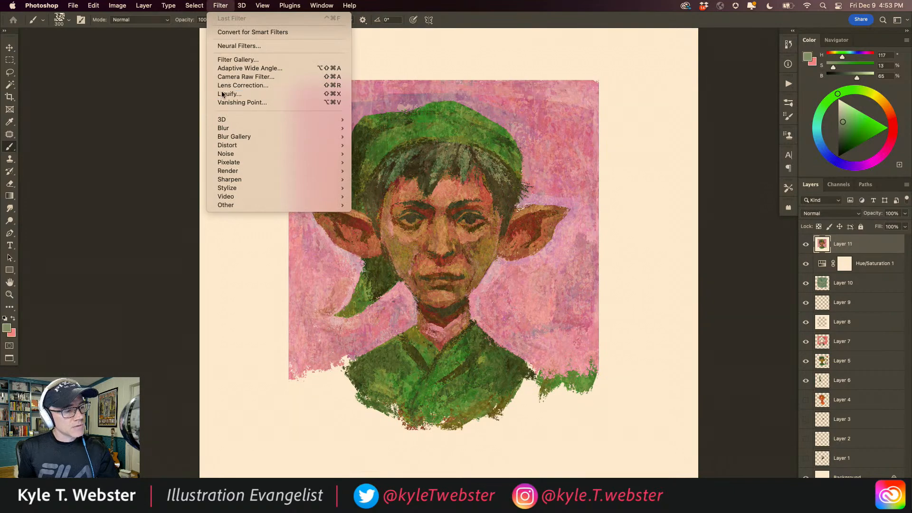
click(185, 171)
key(shift+super+x)
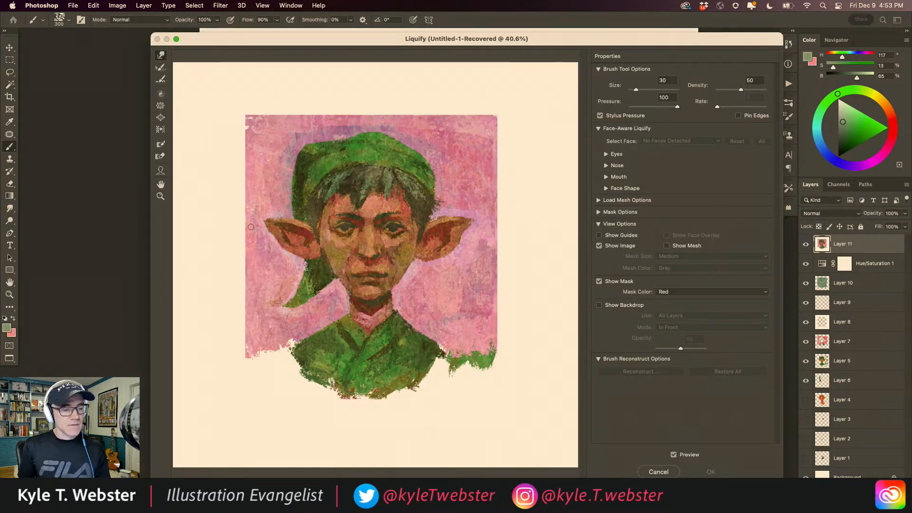
super+click(385, 233)
super+click(366, 242)
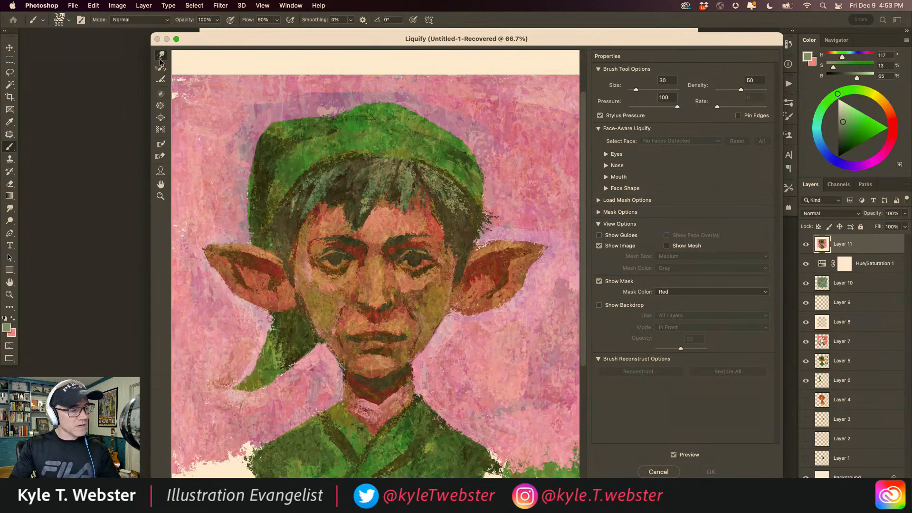
Step: Enlarge the Liquify warp brush to about 150, subtly reshape the elf's eyes and ears, and apply the filter
key(bracketright)
key(bracketright)
key(bracketright)
key(bracketright)
key(bracketright)
key(bracketright)
key(bracketright)
key(bracketright)
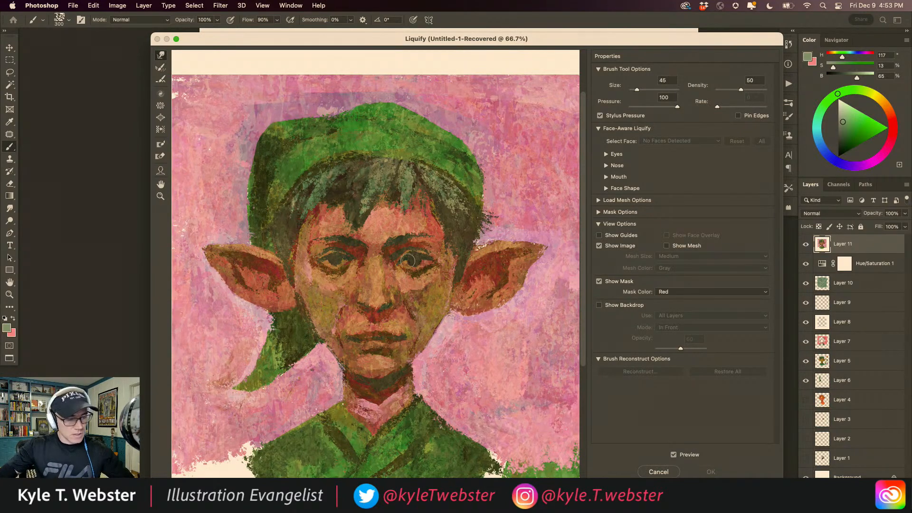
drag(410, 259, 397, 256)
key(bracketleft)
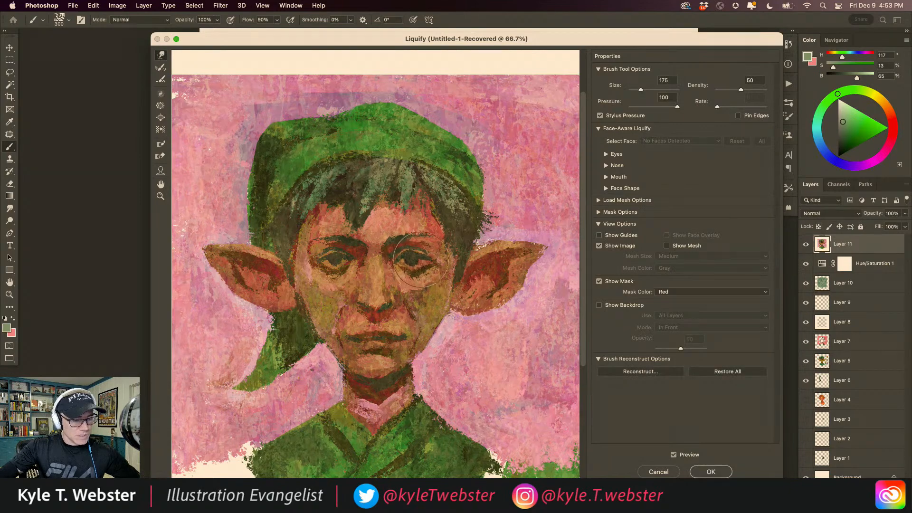
drag(414, 263, 409, 262)
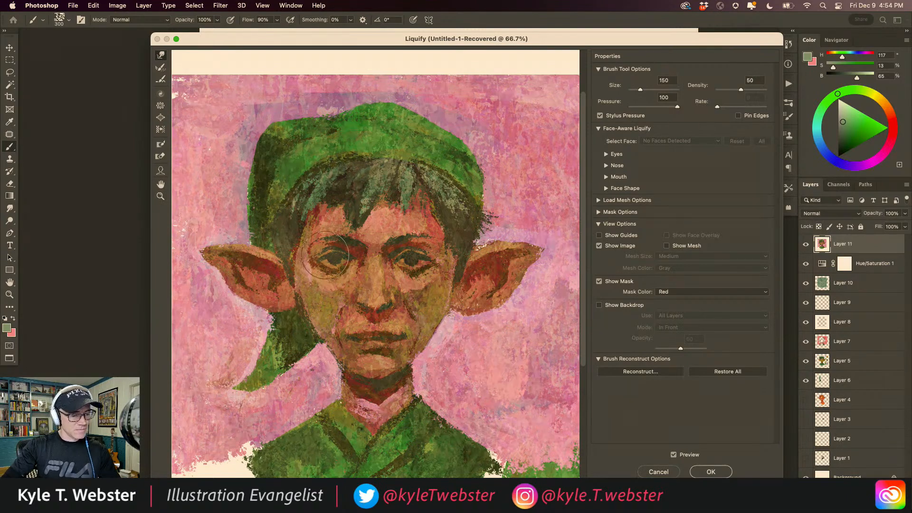
click(710, 470)
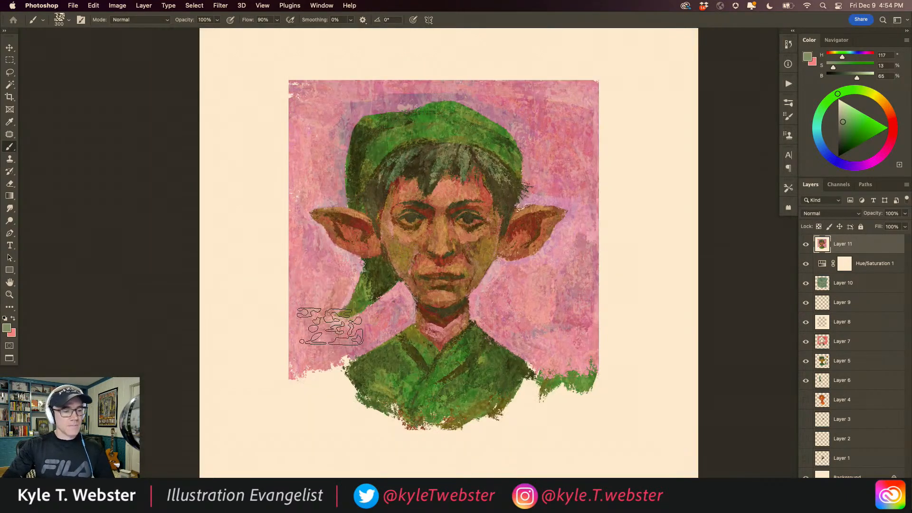
Step: Compare the portrait before and after the Liquify reshaping
alt+super+click(333, 346)
super+click(369, 347)
key(super+z)
key(shift+super+z)
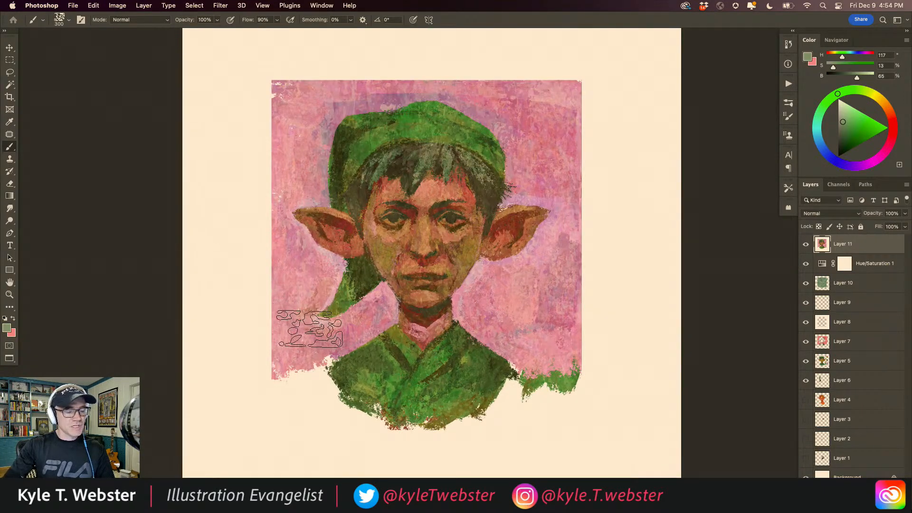
super+click(341, 330)
drag(341, 329, 311, 369)
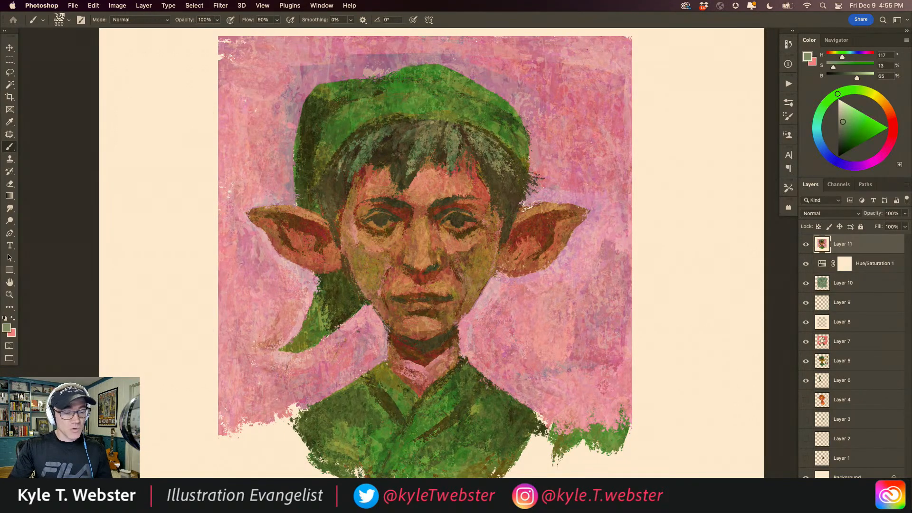
Step: Hide the merged layer temporarily and compare the portrait with and without the green Overlay texture layer
click(829, 285)
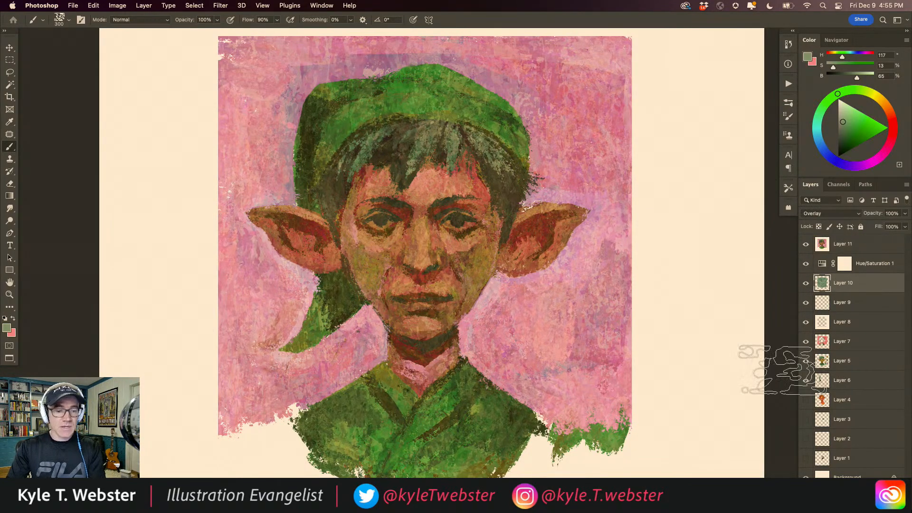
click(805, 283)
click(805, 284)
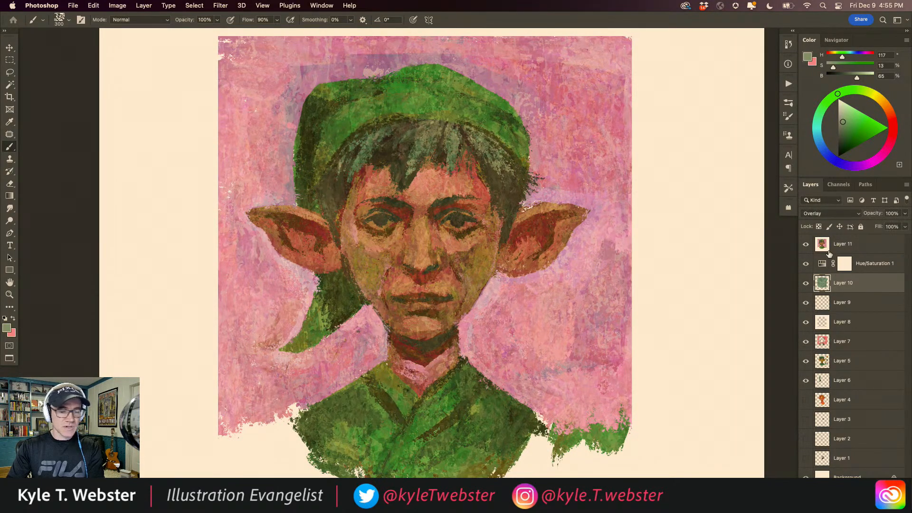
click(806, 244)
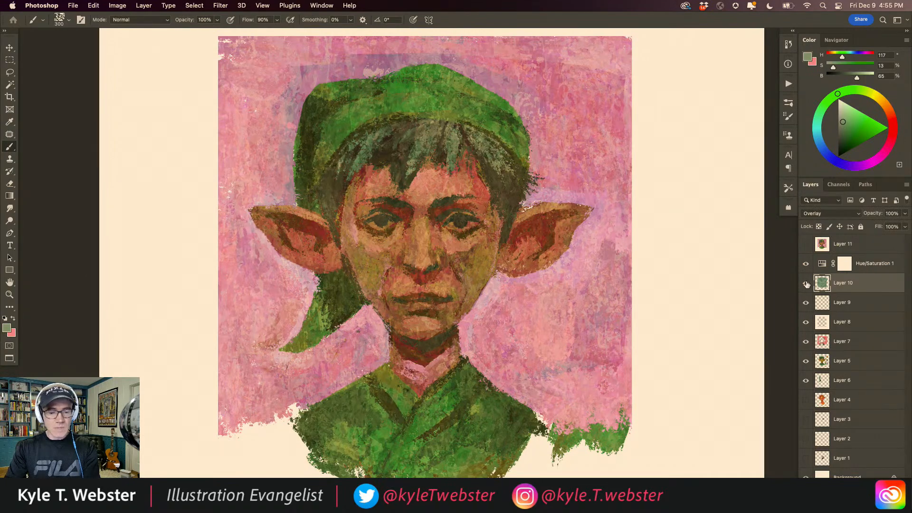
click(806, 284)
click(806, 283)
click(806, 284)
click(806, 283)
click(805, 285)
click(805, 284)
click(804, 284)
click(805, 245)
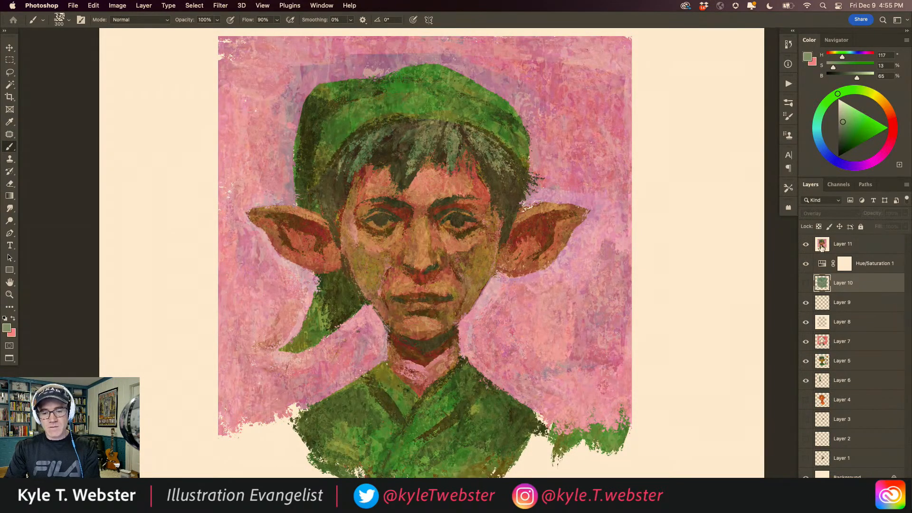
Step: Make the merged portrait layer active and bring the whole painting into view
click(822, 247)
alt+click(309, 349)
drag(275, 348, 266, 333)
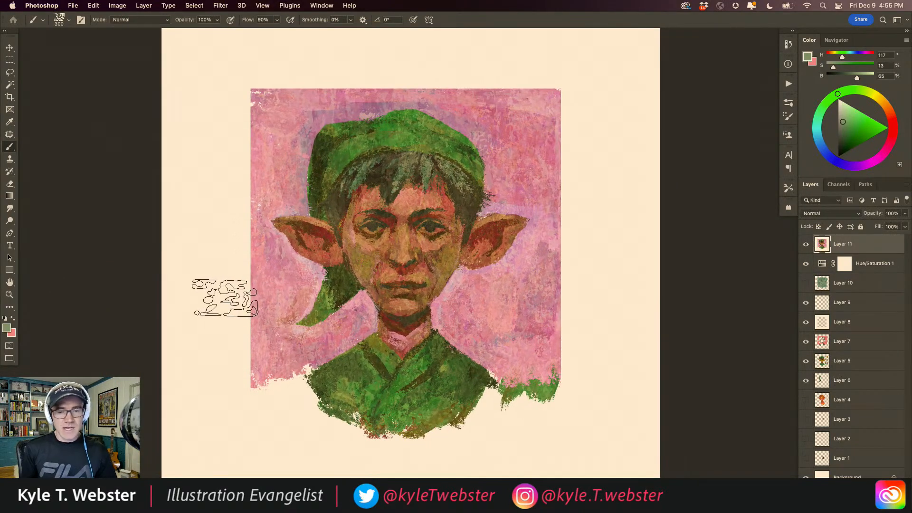